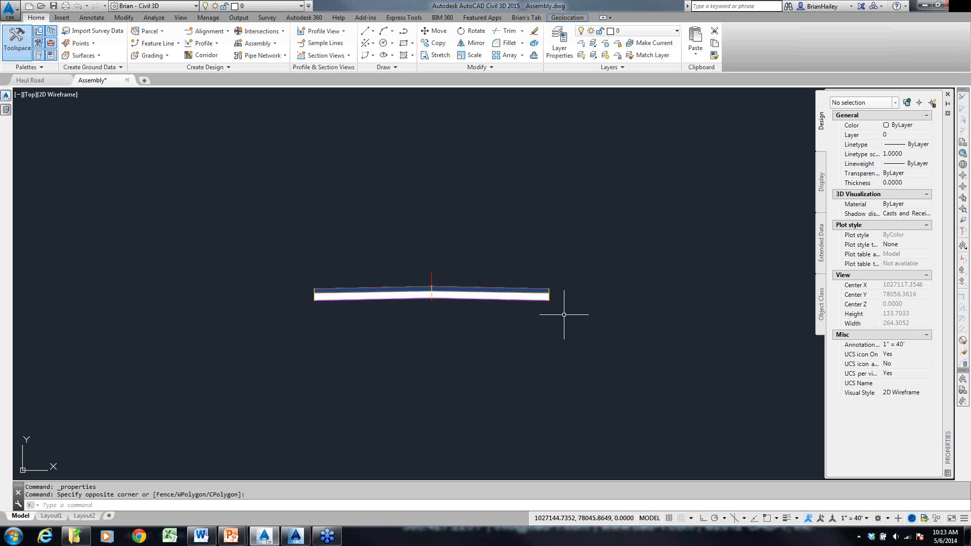
- Start adding the generic LinkMulti subassembly to the road assembly and set its number of links to 6
scroll(564, 315, "up", 2)
middle_click_drag(566, 319, 511, 321)
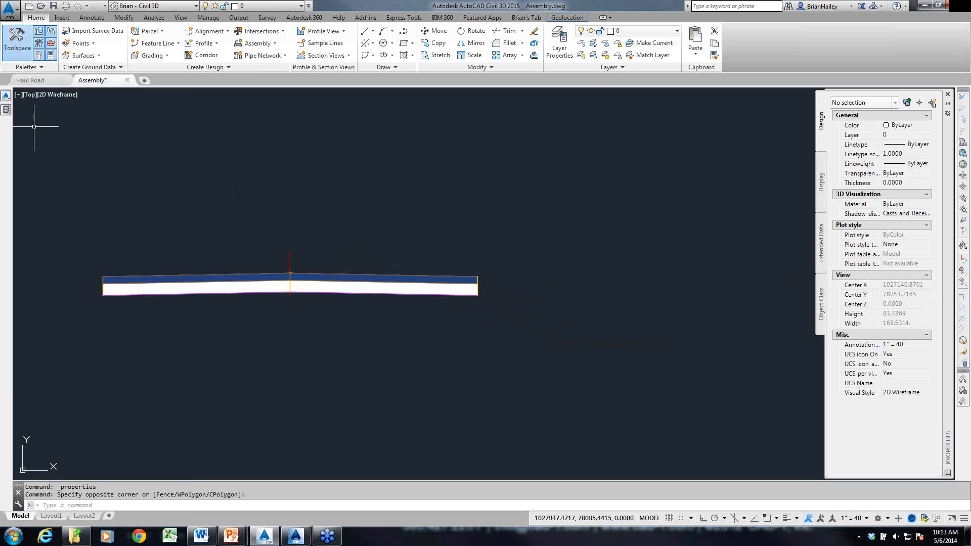
left_click(5, 112)
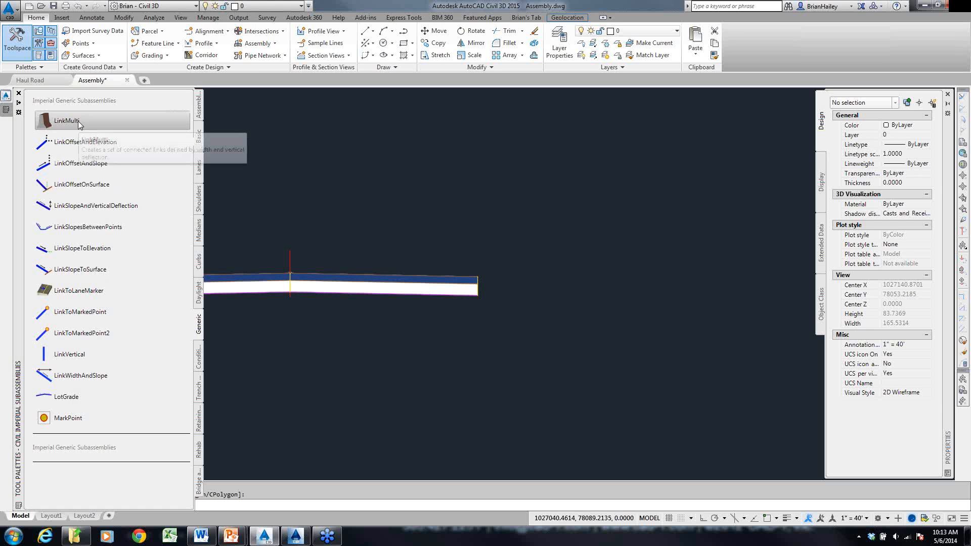
left_click_drag(190, 139, 91, 122)
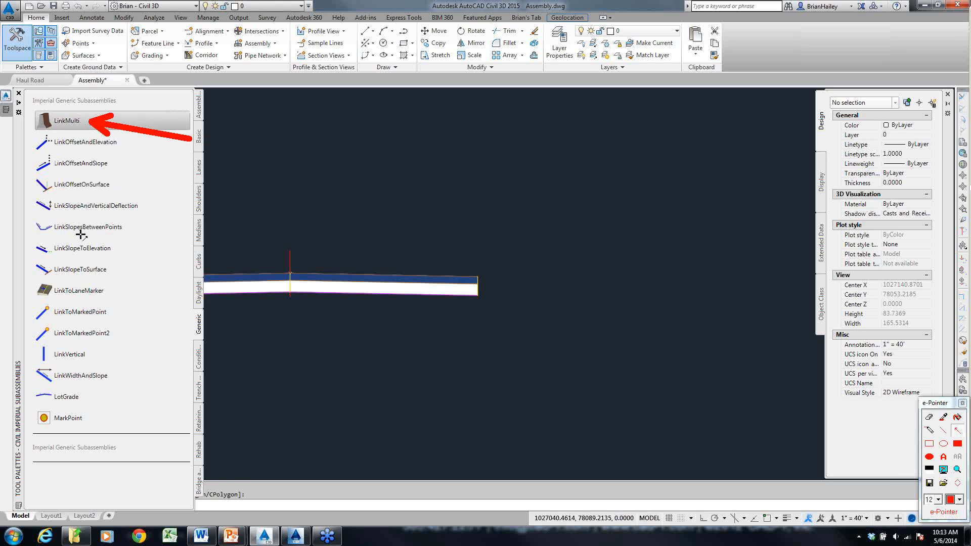
key("Escape")
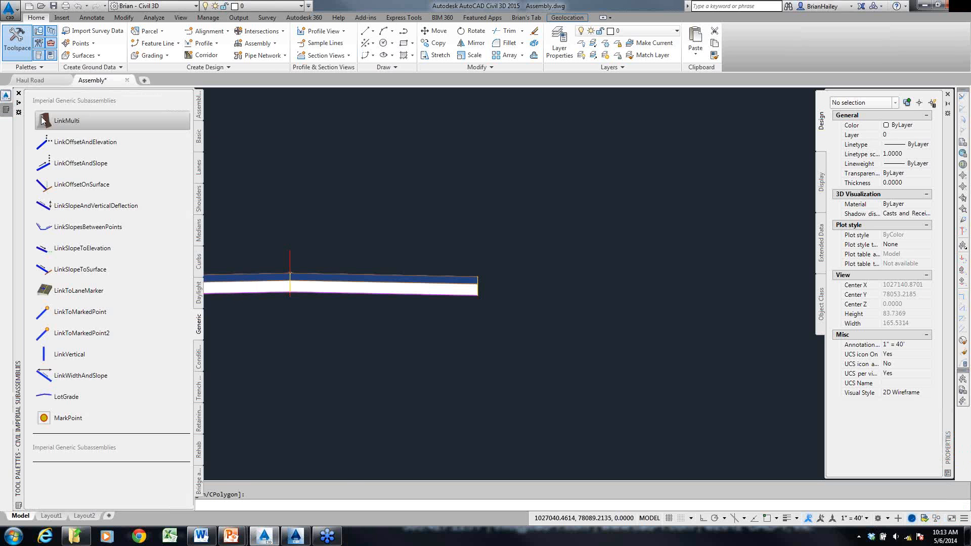
left_click(43, 121)
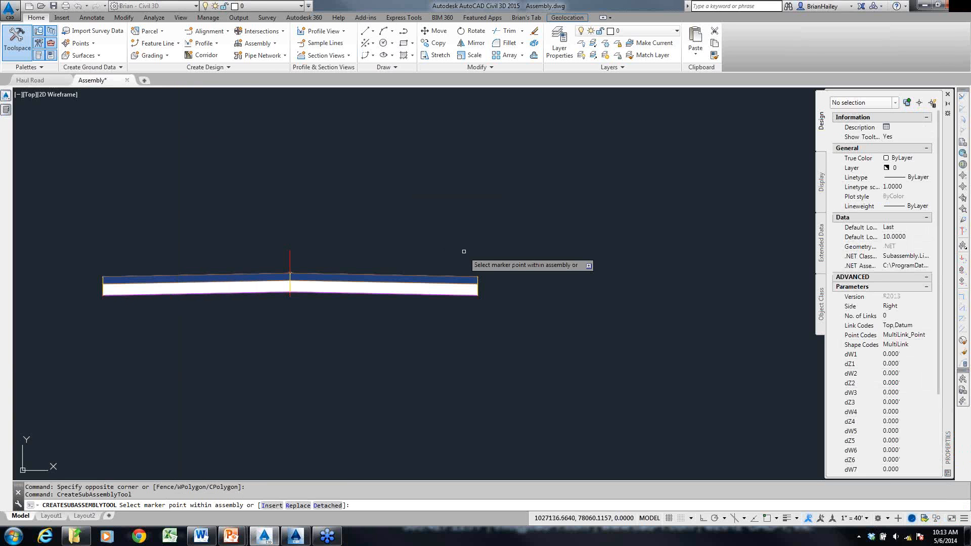
key("F9")
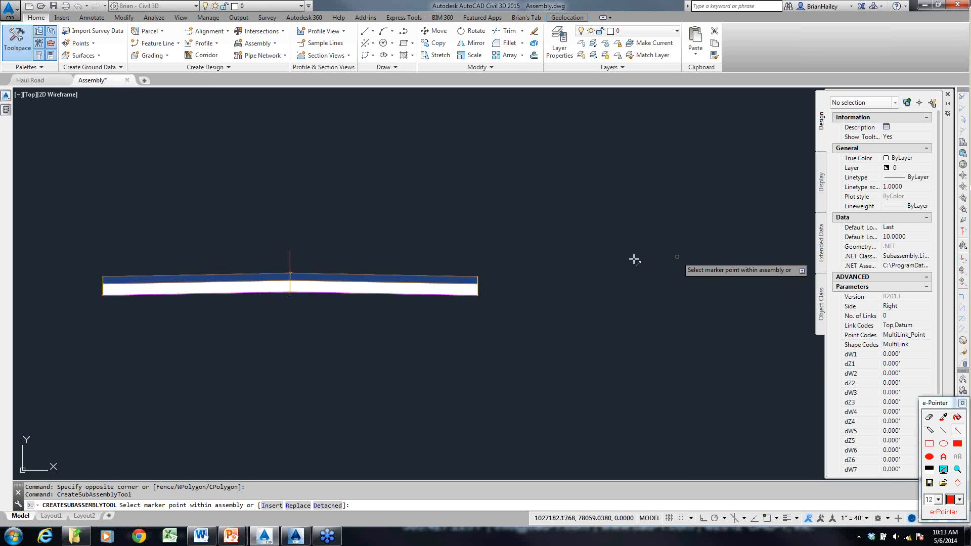
left_click_drag(634, 259, 837, 316)
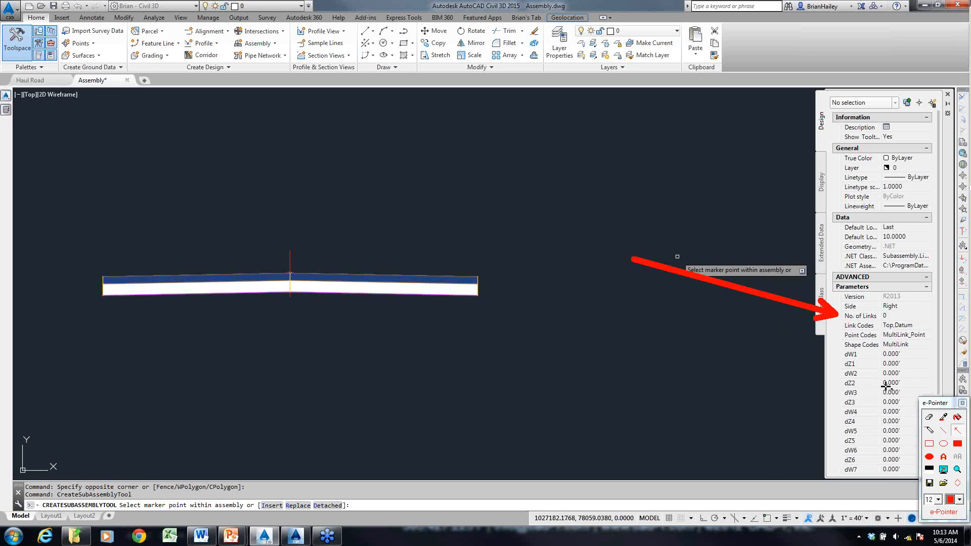
left_click(899, 316)
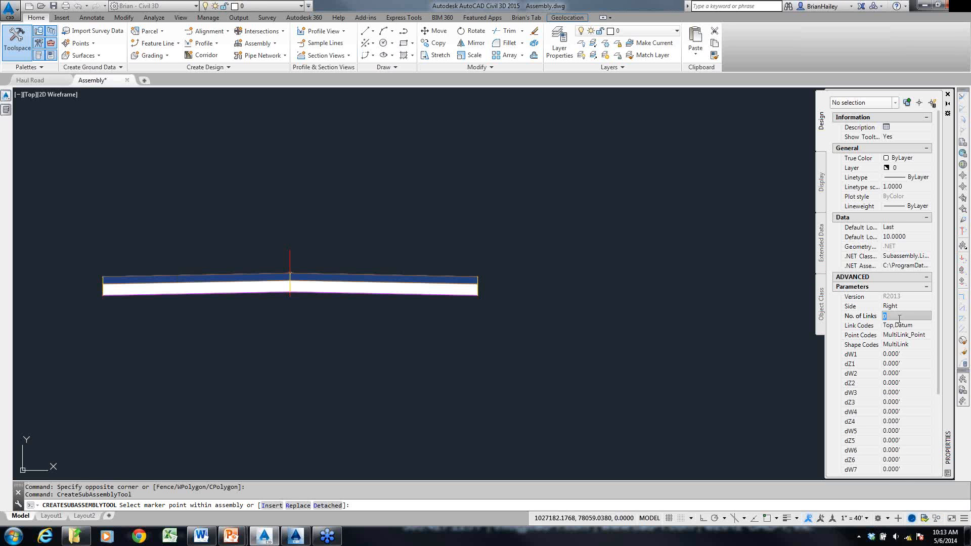
type("6")
left_click(900, 325)
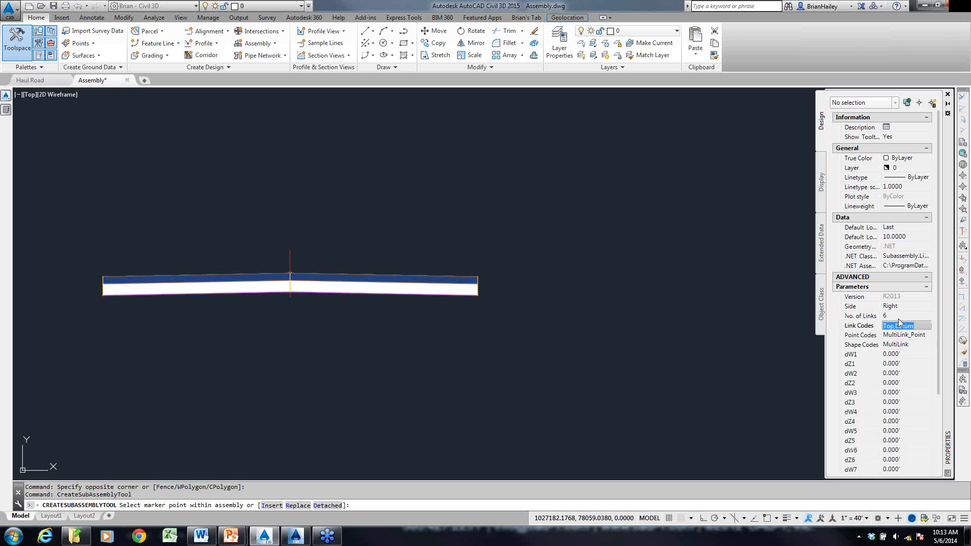
- Set the first link's dW1 to 6 and dZ1 to 6 feet
left_click(897, 354)
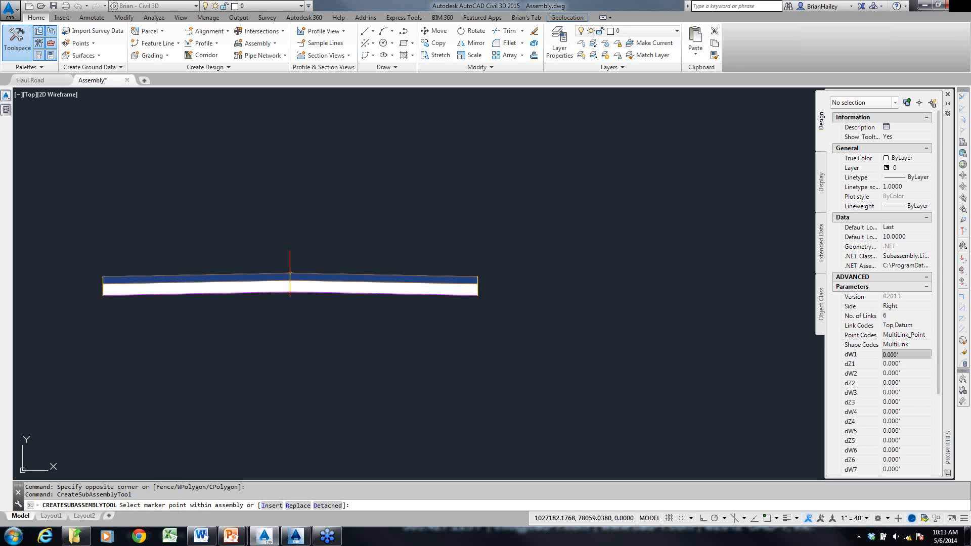
key("super")
left_click_drag(904, 354, 861, 355)
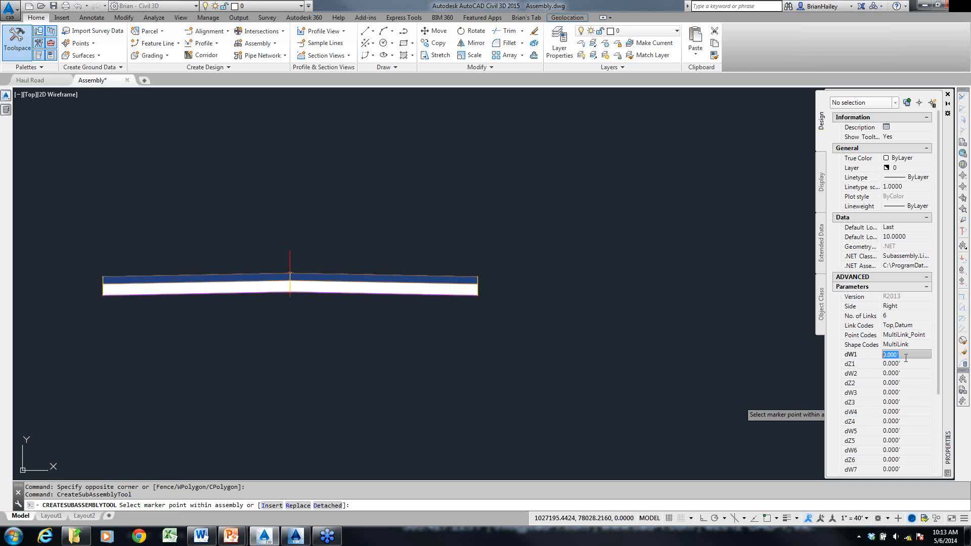
type("6")
key("super")
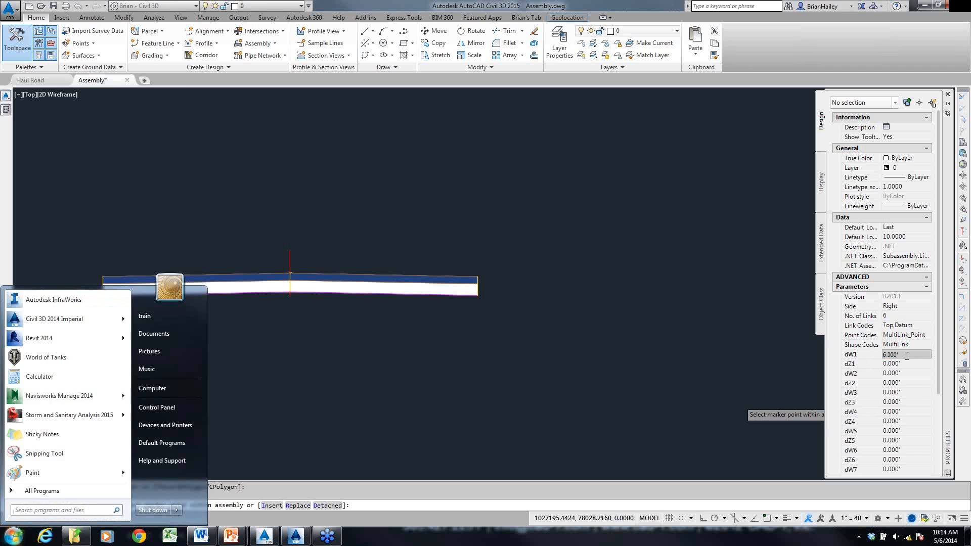
left_click(908, 366)
key("super")
left_click(908, 367)
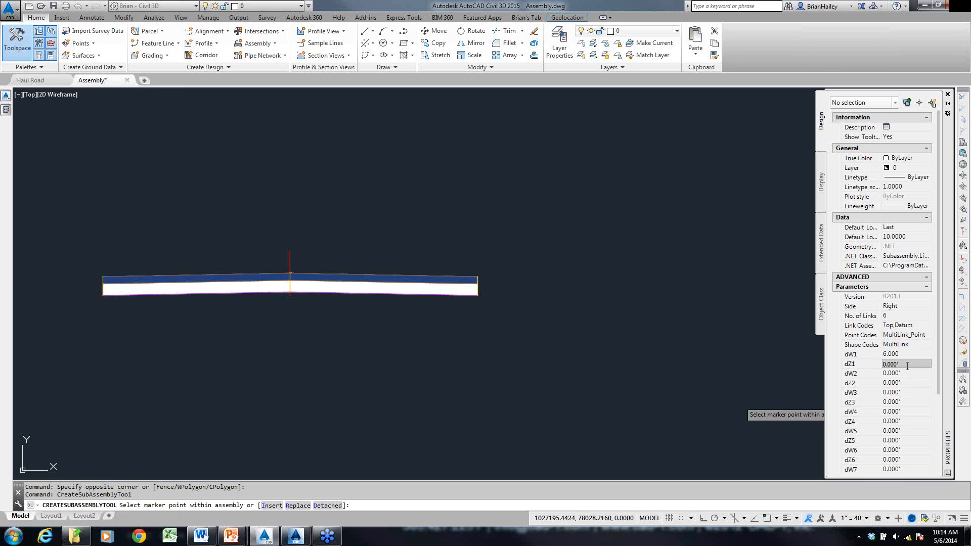
double_click(906, 366)
type("6")
key("Tab")
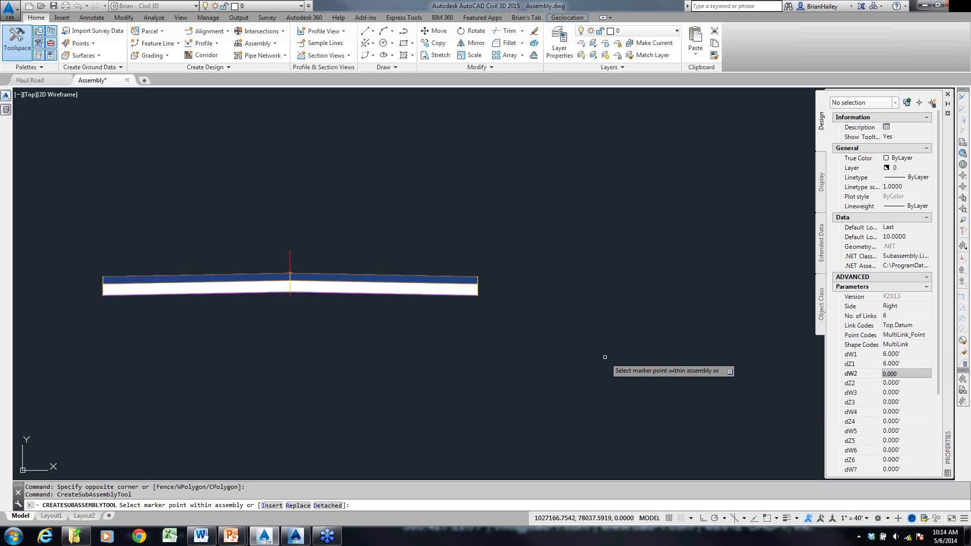
- Attach the LinkMulti subassembly to the upper outside corner of the right lane and end the placement
scroll(511, 296, "up", 5)
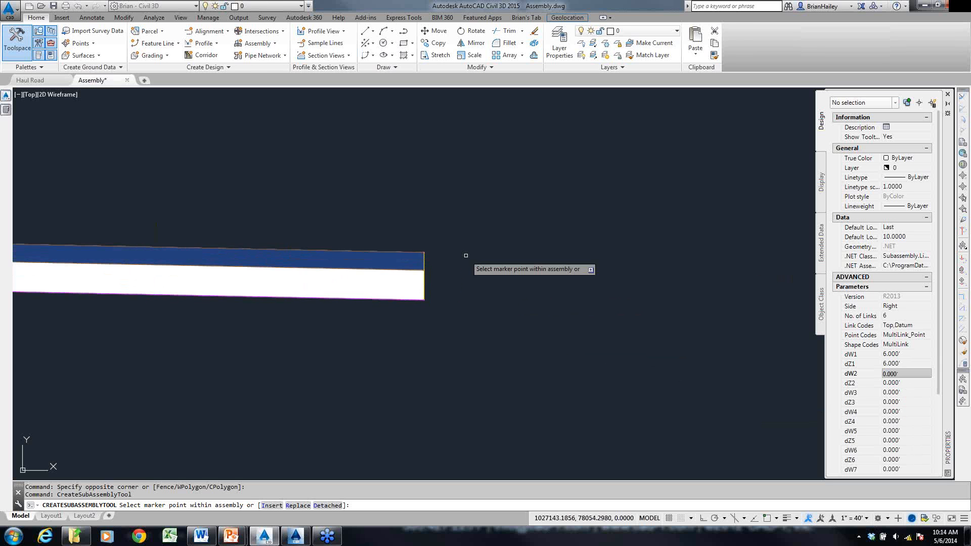
scroll(466, 255, "up", 4)
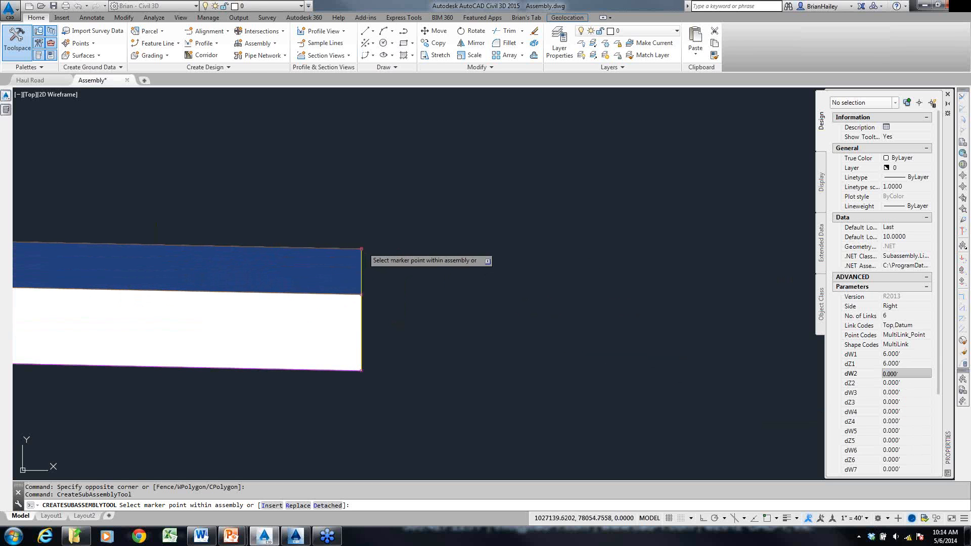
scroll(363, 251, "down", 5)
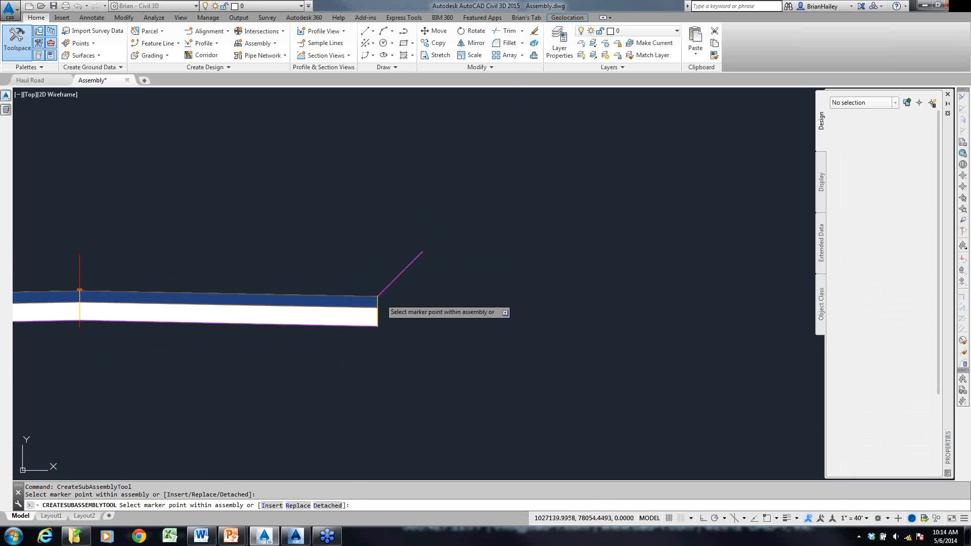
key("Escape")
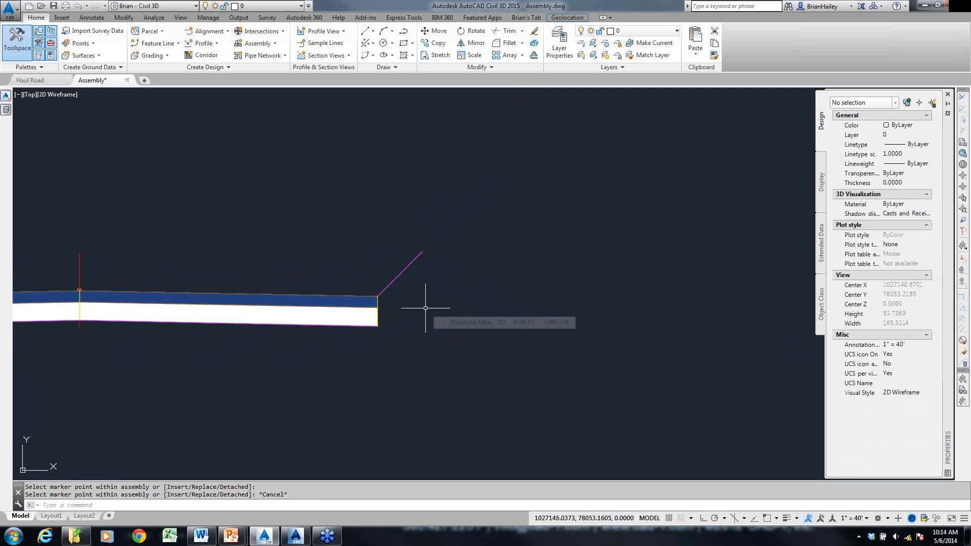
- Select the placed LinkMulti subassembly and set dW2 to 2 feet, keeping dZ2 at 0
left_click(420, 276)
left_click(411, 256)
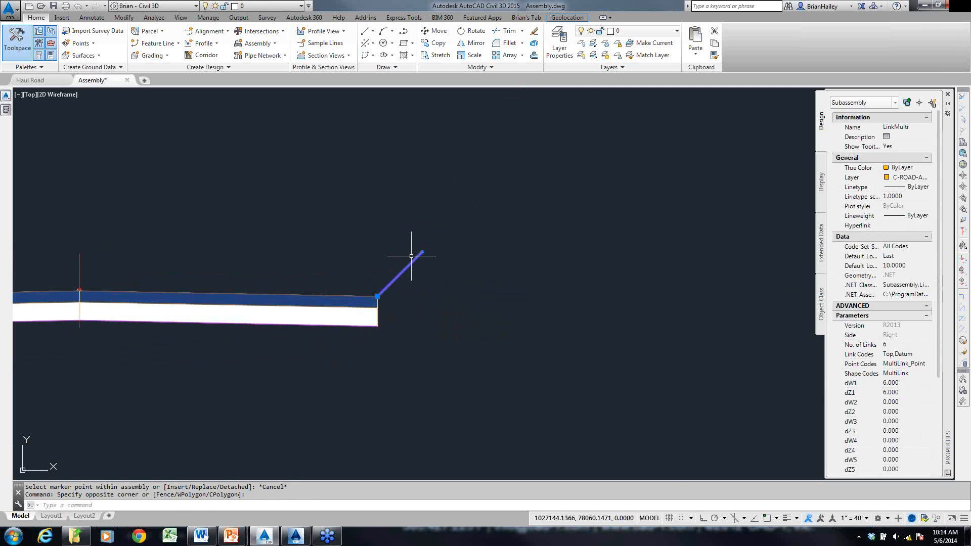
left_click(902, 403)
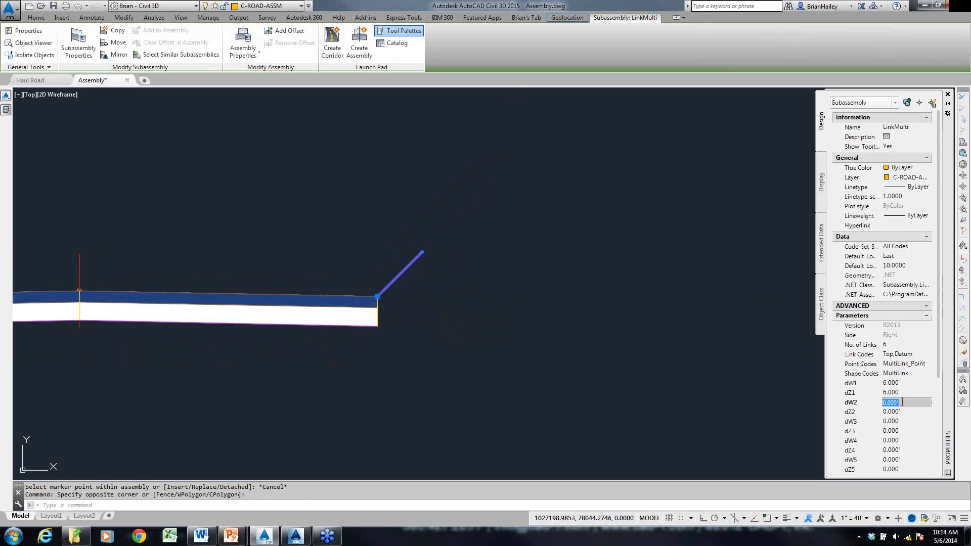
type("2")
key("Tab")
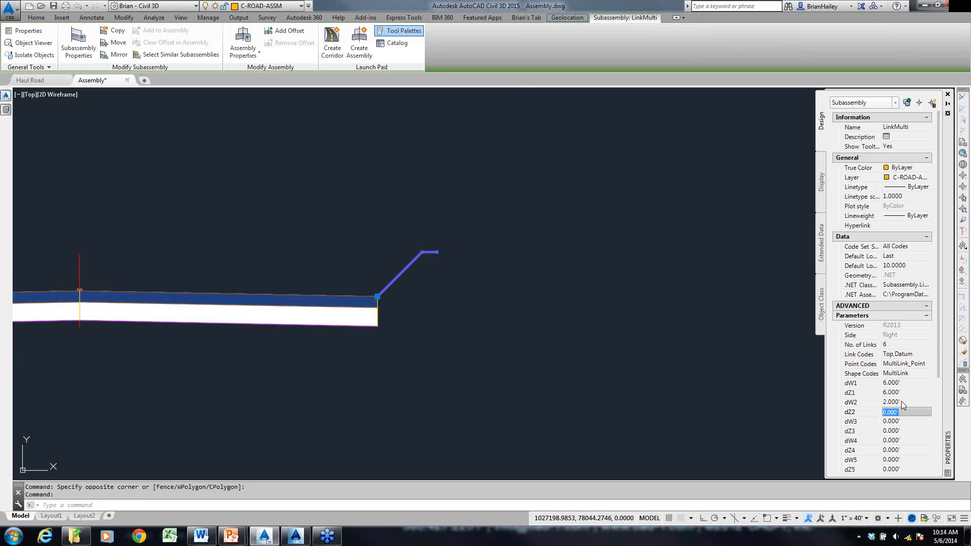
key("Tab")
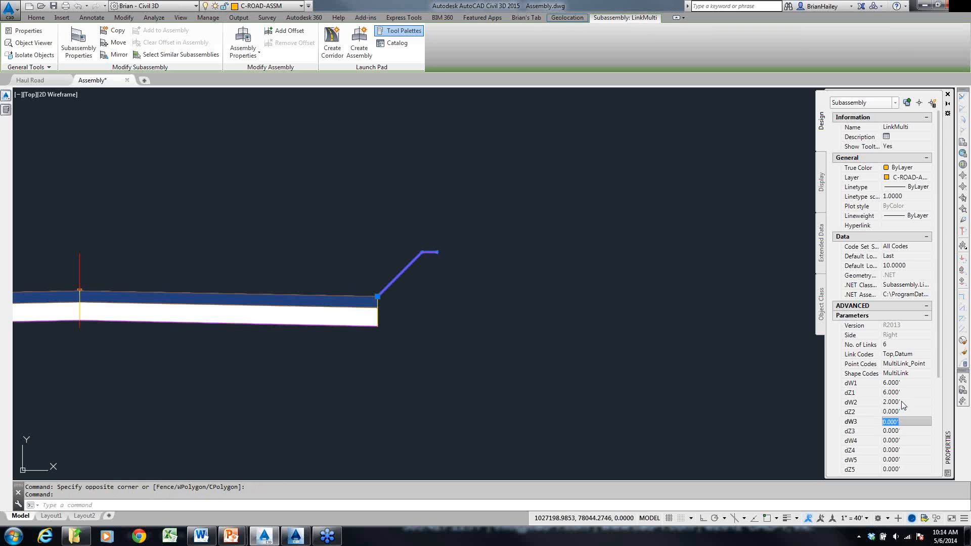
- Set the third link's dW3 to 6 and dZ3 to -6 feet
type("6")
key("Tab")
type("-")
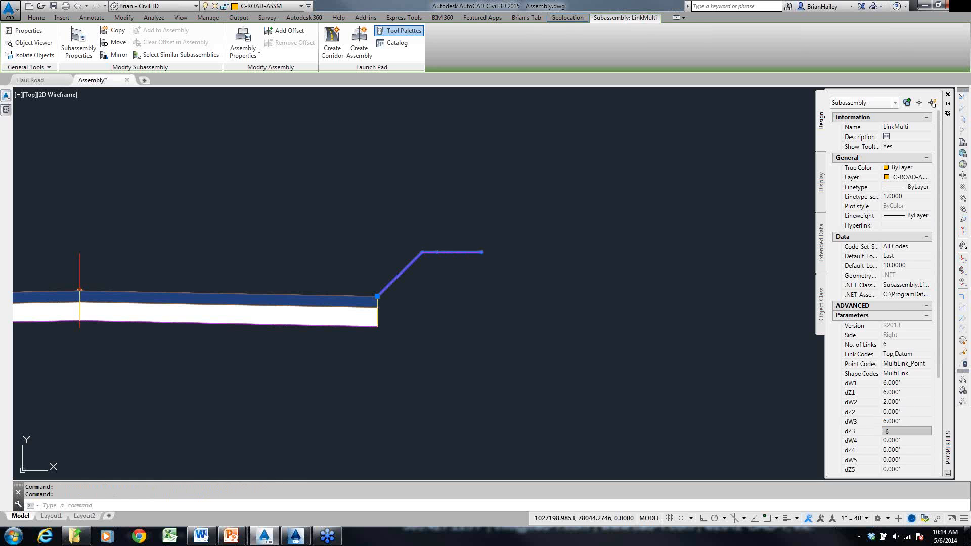
key("Tab")
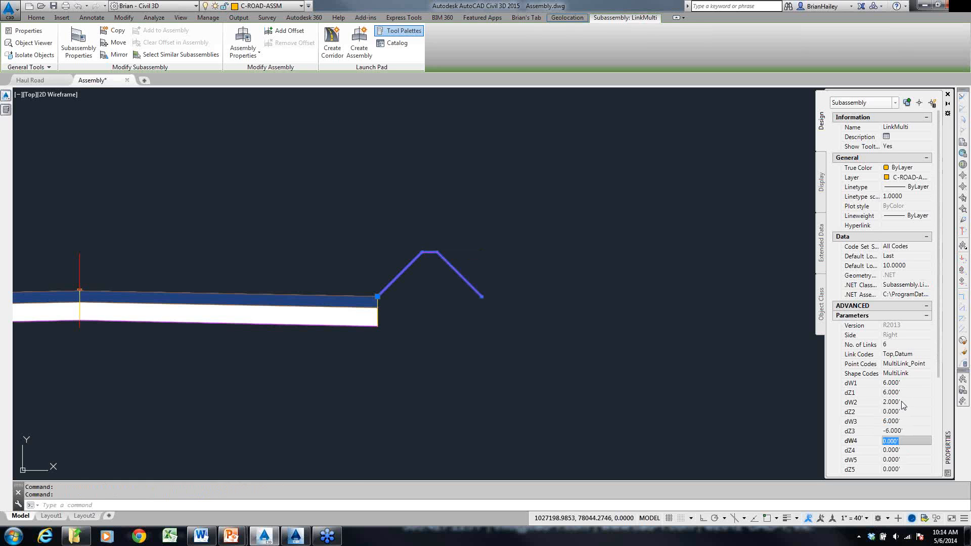
- Set dZ4 to -4 feet with dW4 kept at 0, and set dW5 to -14 feet
key("Tab")
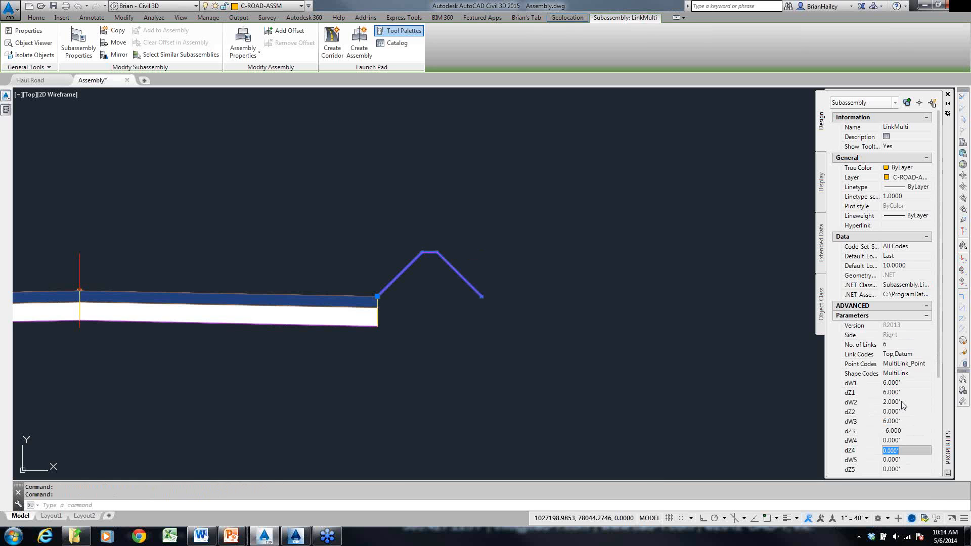
key("Tab")
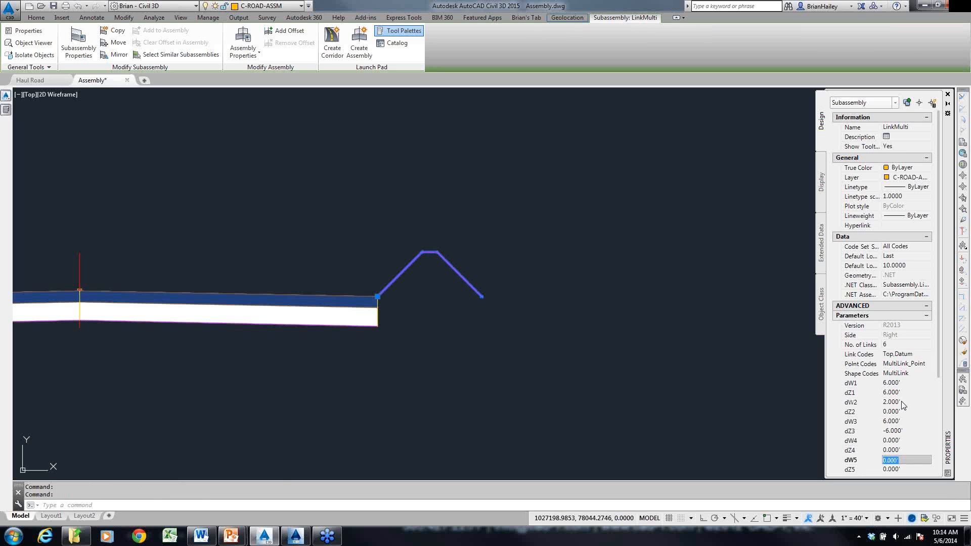
left_click(906, 449)
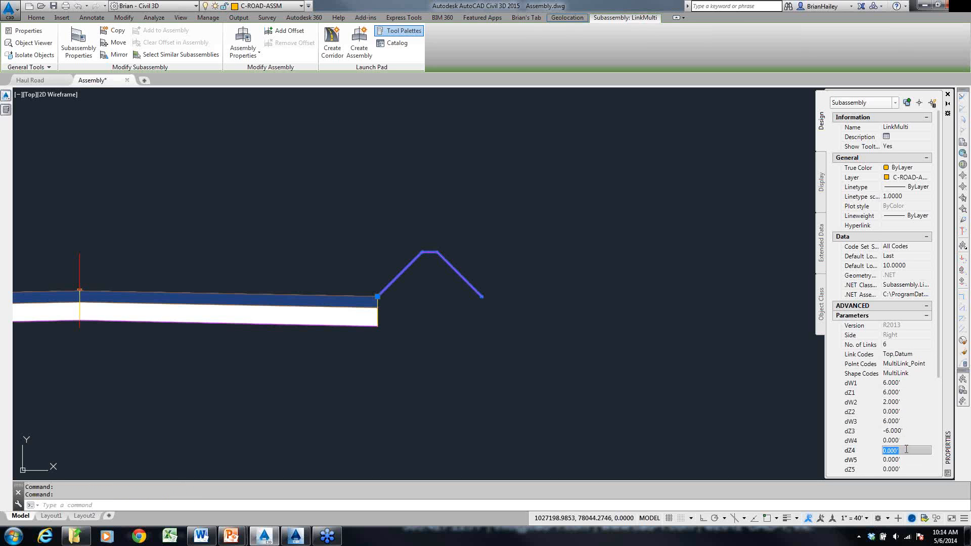
type("-4")
key("Tab")
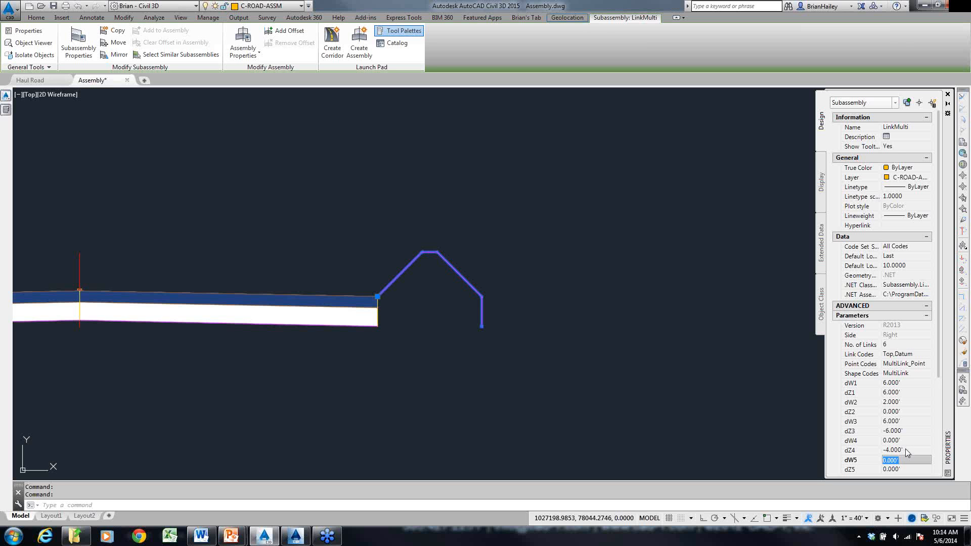
type("-14")
key("Tab")
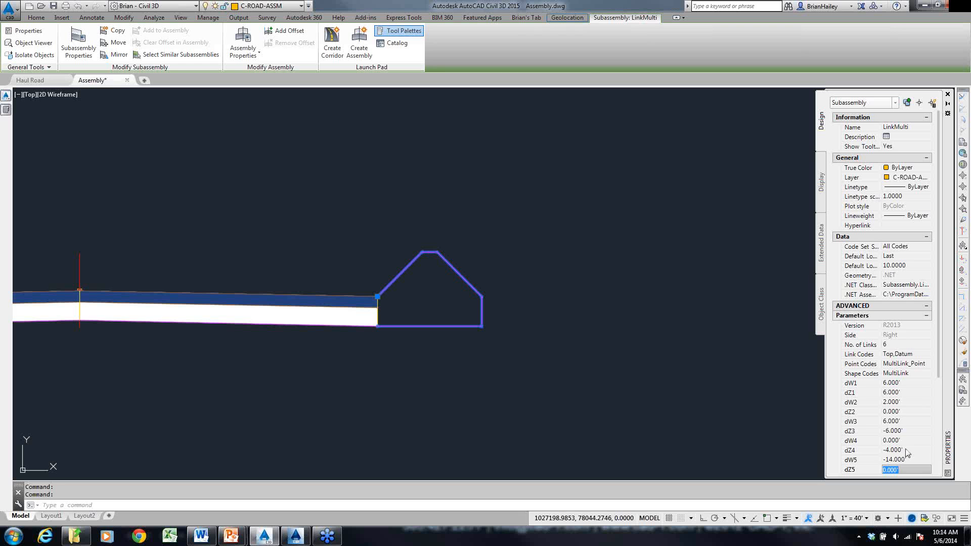
- Try closing the LinkMulti shape with dZ5 at 4, and with dZ5 reset to 0 and dW6 at 4
type("4")
key("Tab")
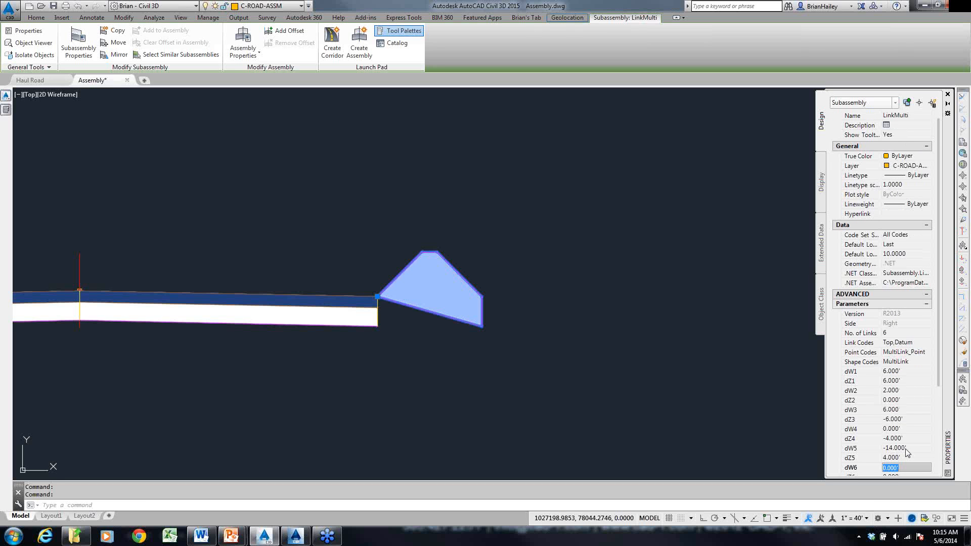
left_click(911, 456)
type("0")
key("Tab")
type("4")
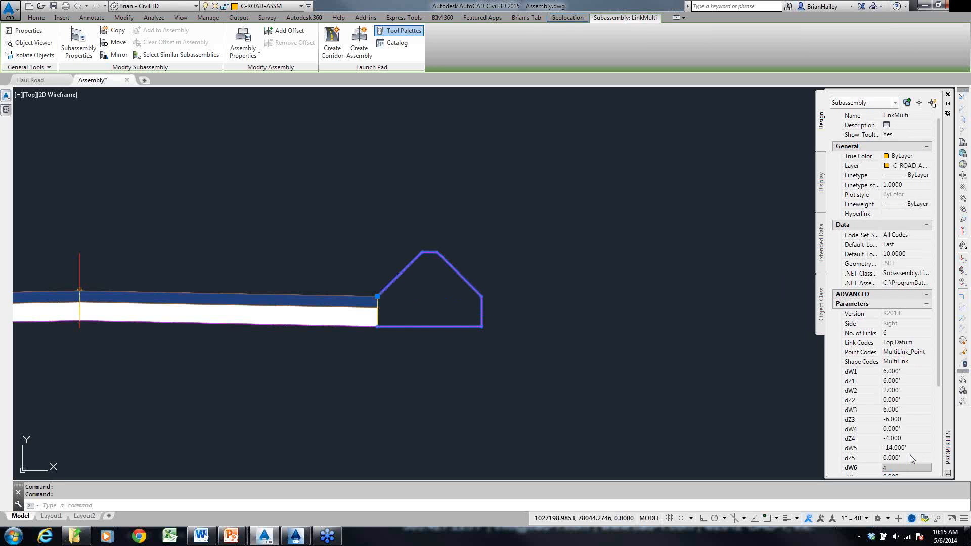
key("Tab")
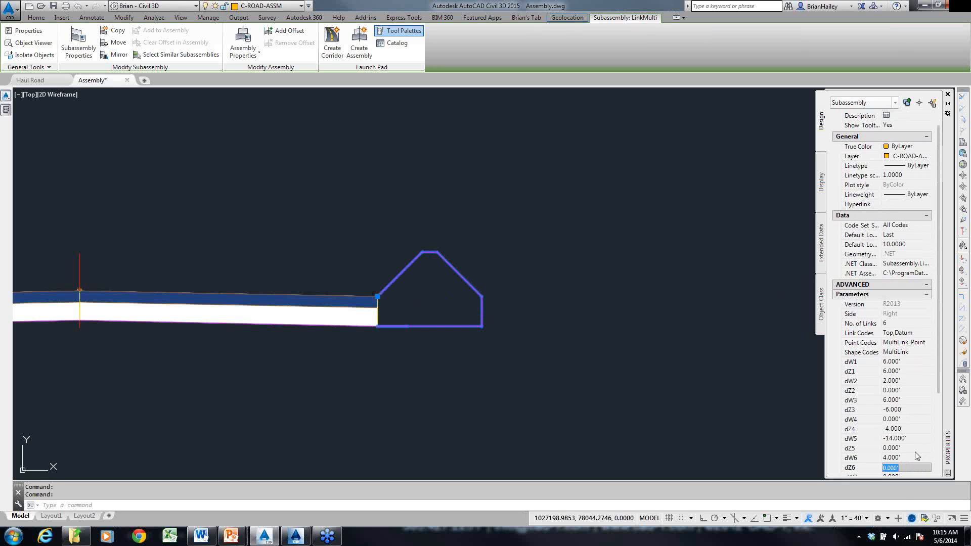
scroll(906, 407, "down", 2)
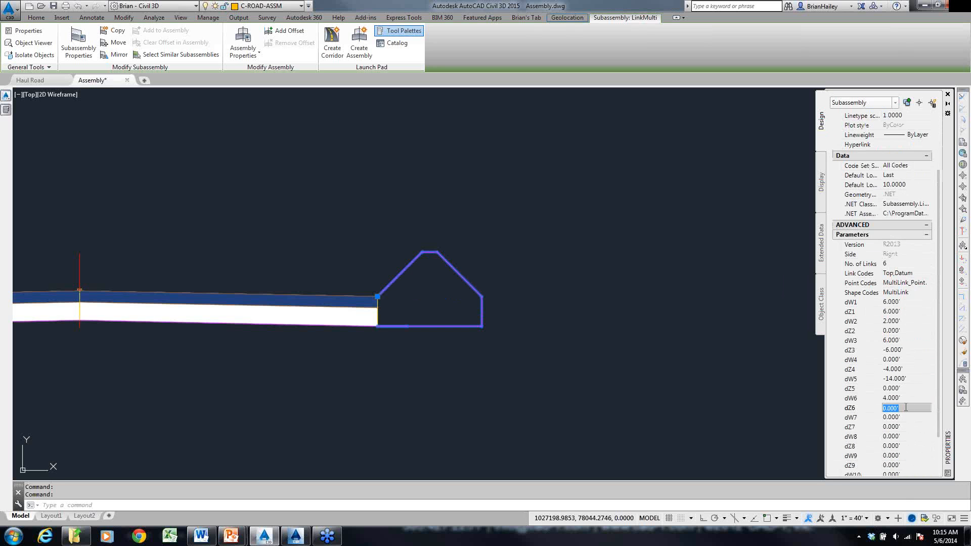
- Close the LinkMulti shape by setting dW6 to 0 and dZ6 to 4 feet, and clear the selection
left_click(908, 396)
type("0")
key("Tab")
type("4")
key("Tab")
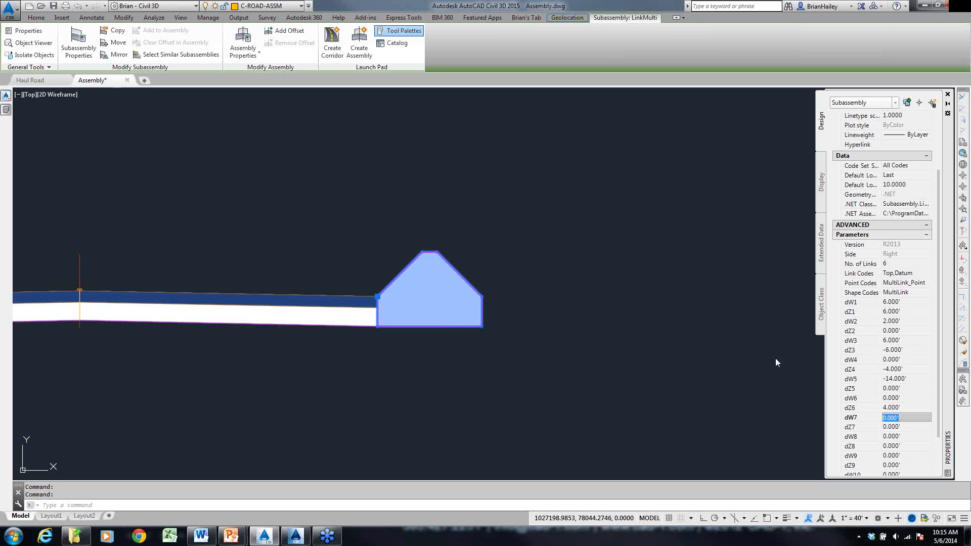
left_click(701, 371)
key("Escape")
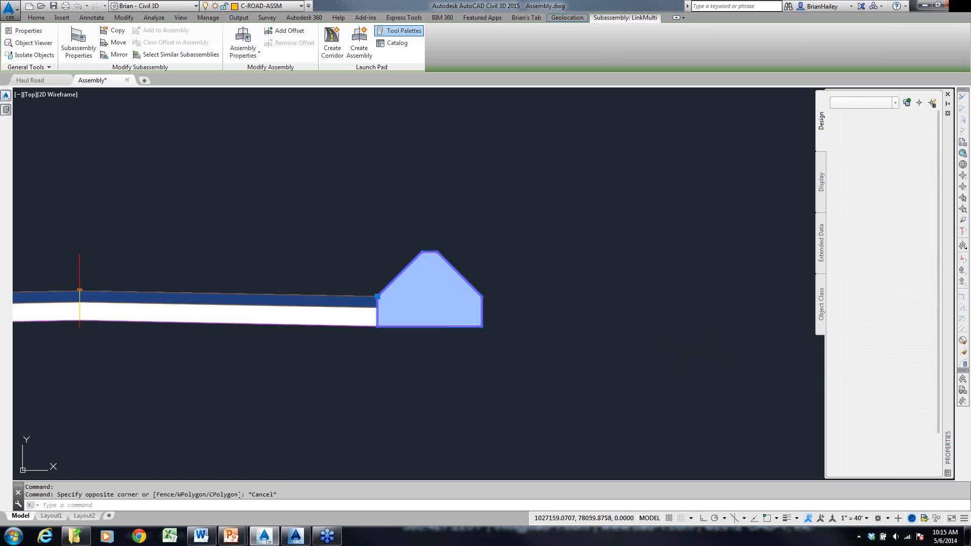
- Thaw the _Subassembly layer to bring back the berm outline polyline
key("Escape")
key("Escape")
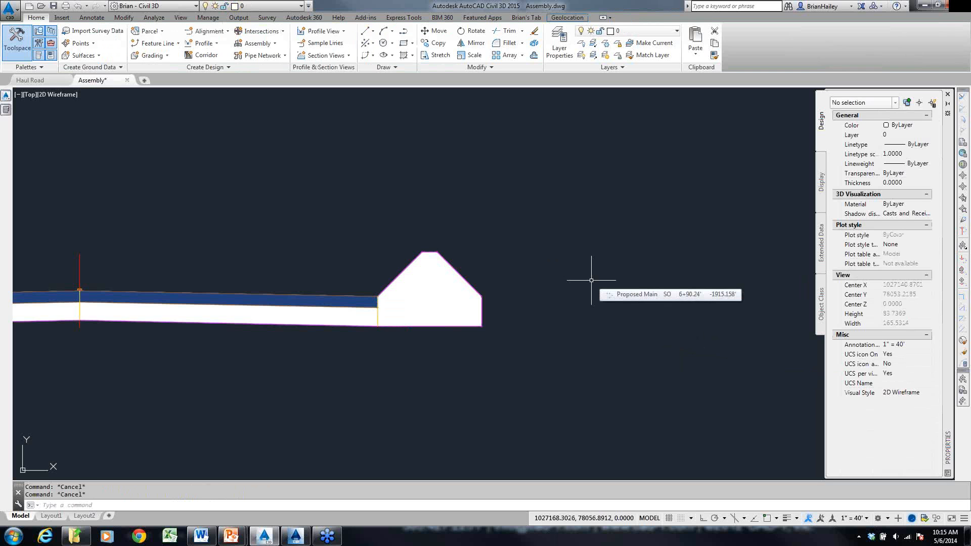
mouse_move(617, 301)
middle_mouse_down()
mouse_move(598, 372)
mouse_move(511, 354)
middle_mouse_up()
scroll(598, 373, "down", 4)
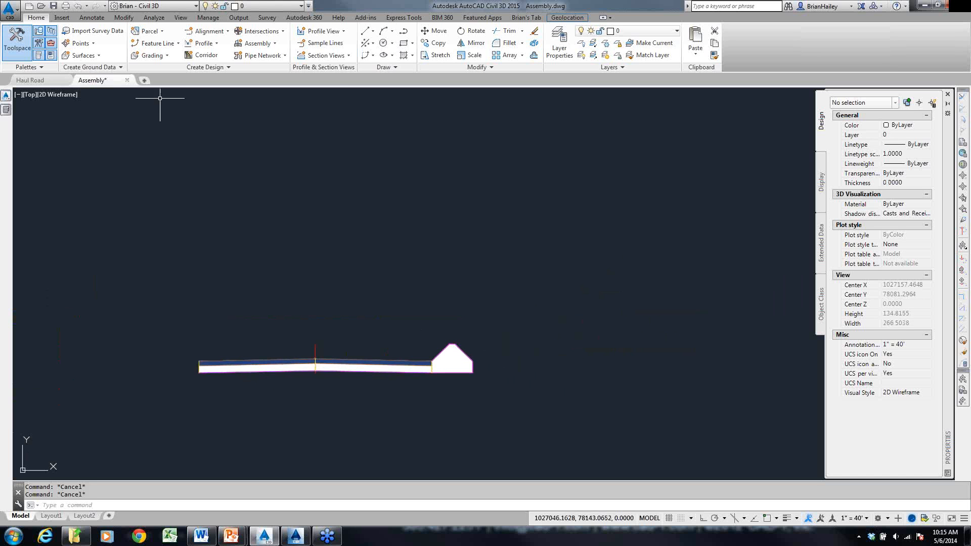
left_click(253, 6)
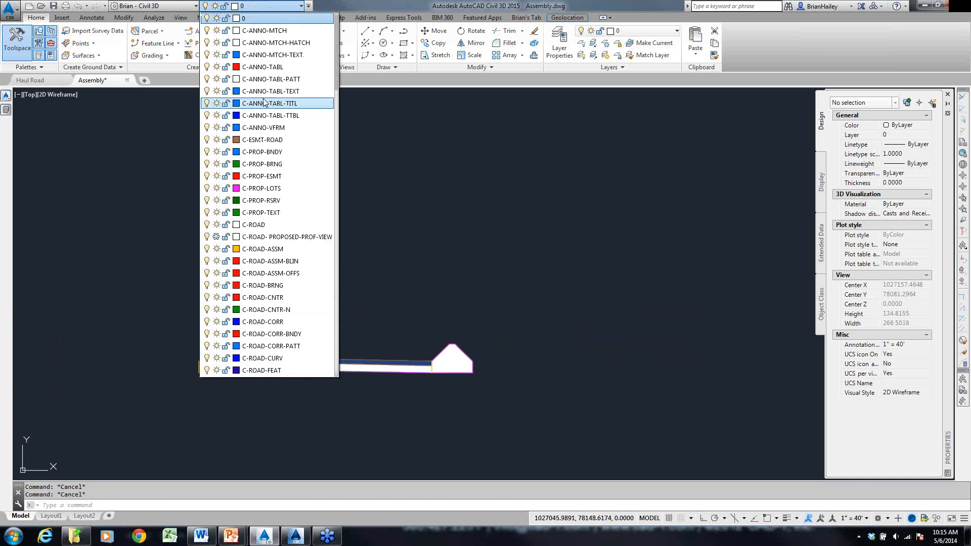
scroll(263, 103, "up", 1)
left_click(217, 18)
left_click(460, 236)
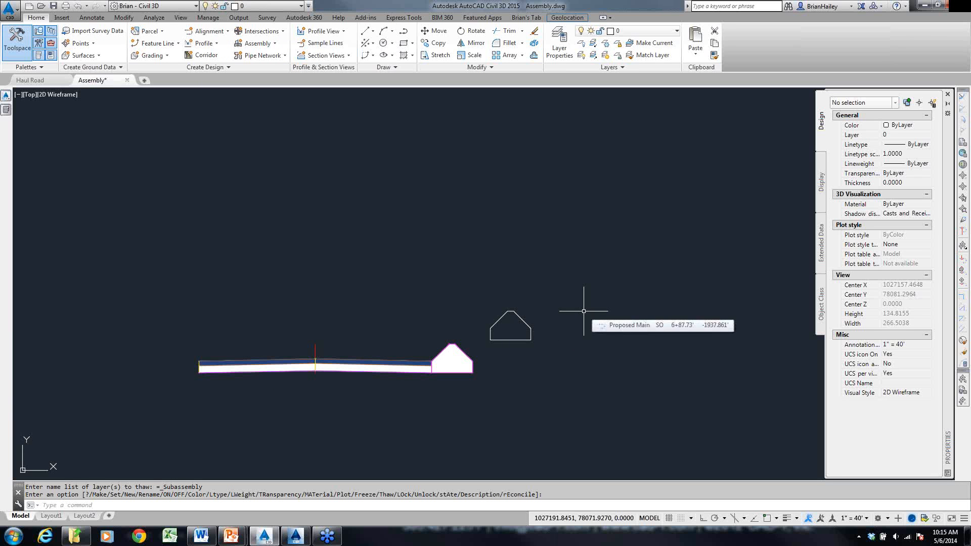
- Create a subassembly named Berm from the closed berm outline polyline, with multiple links and existing entities erased
scroll(524, 350, "up", 4)
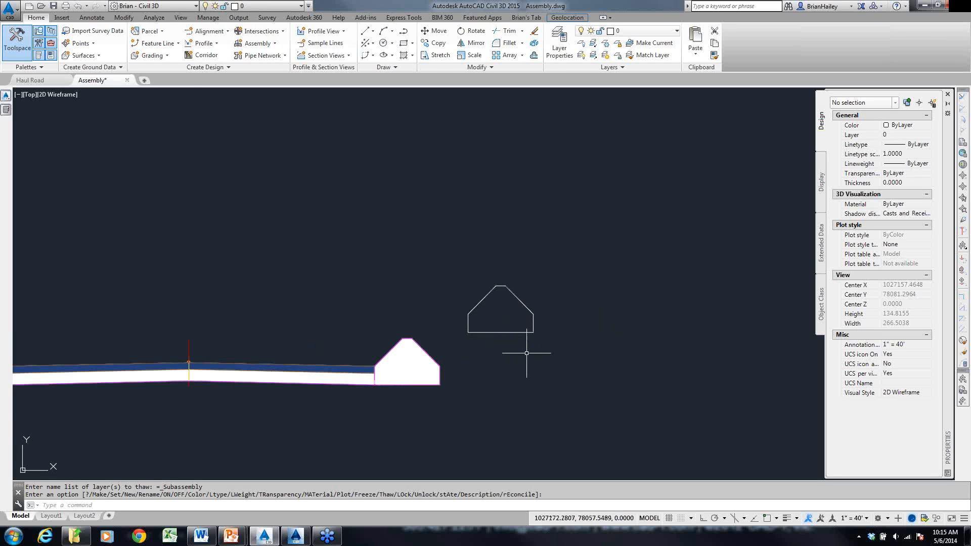
middle_click_drag(526, 353, 480, 338)
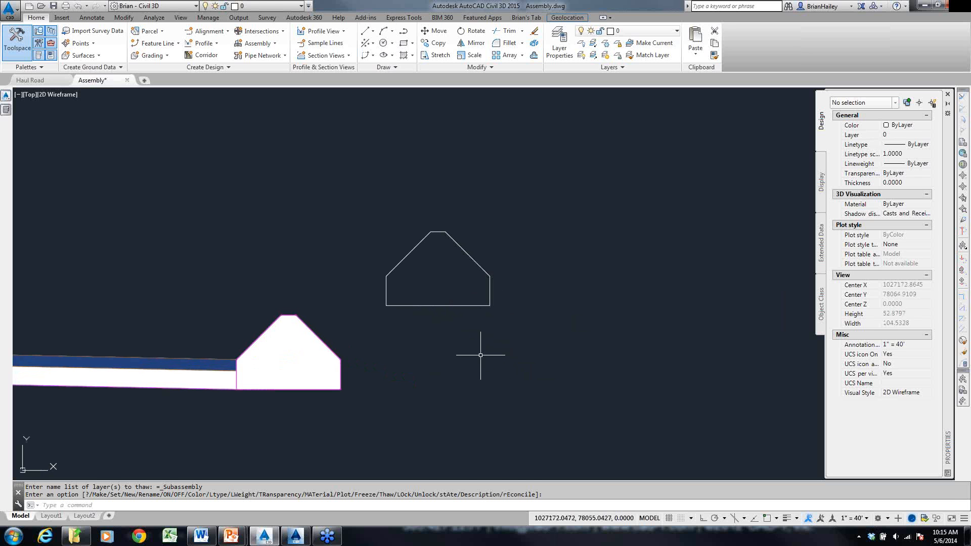
left_click(492, 293)
left_click(483, 297)
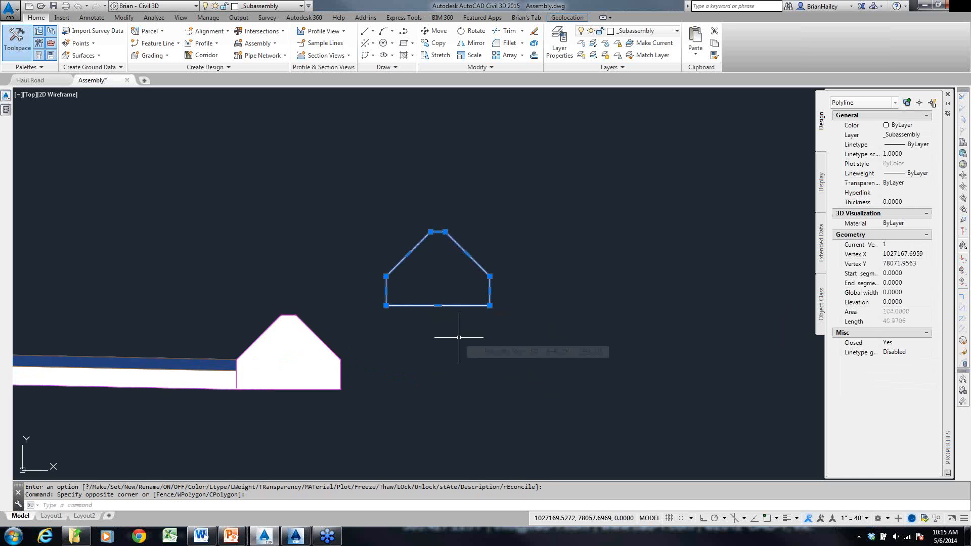
key("Escape")
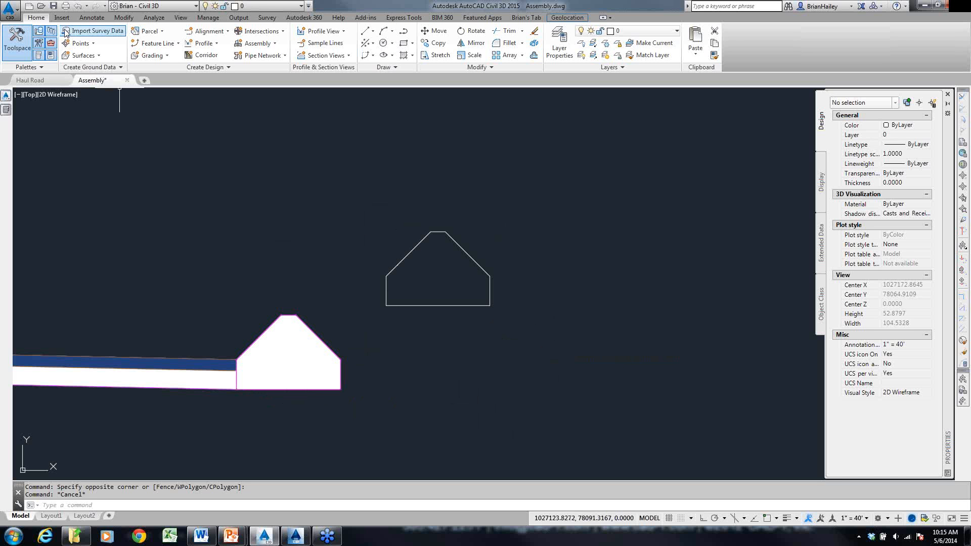
left_click(166, 68)
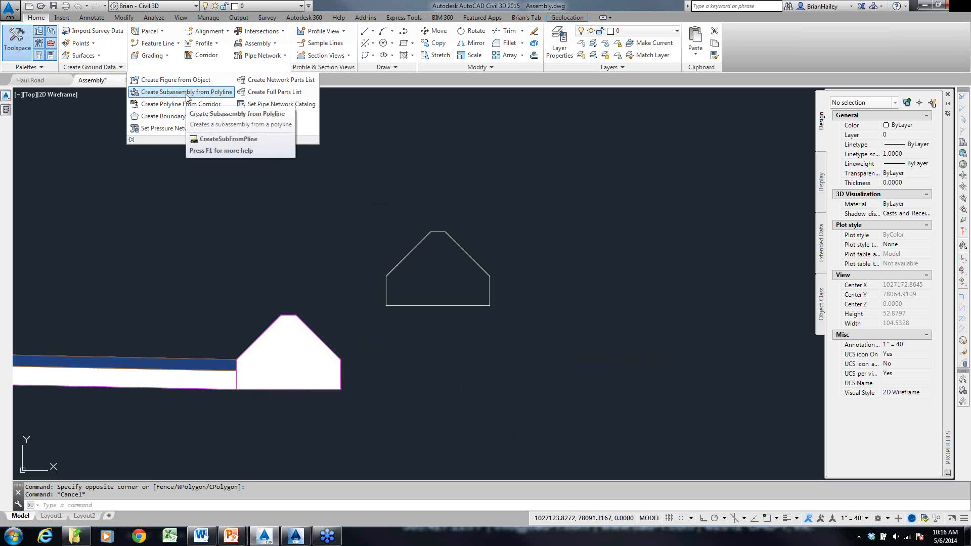
left_click(186, 93)
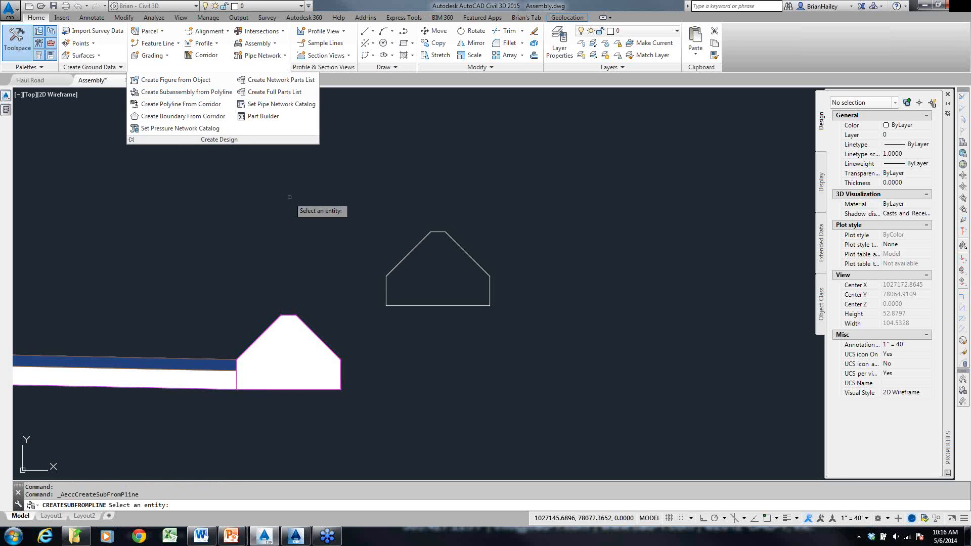
left_click(414, 251)
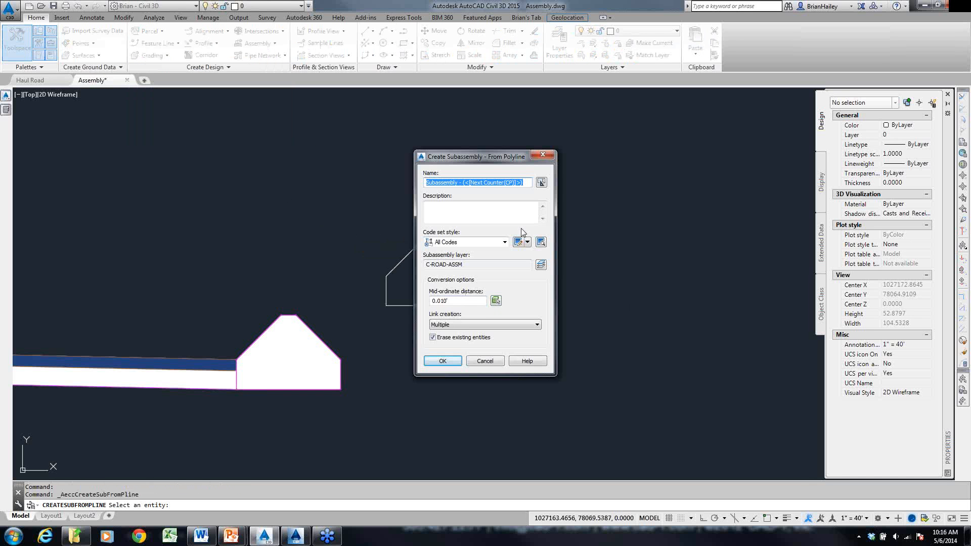
type("Berm")
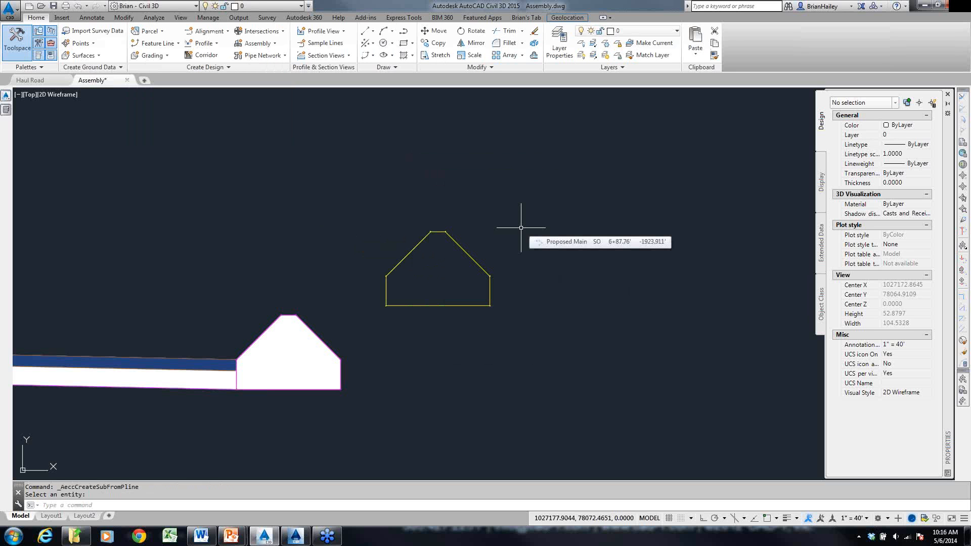
- Modify the Berm subassembly's origin to the endpoint where its left vertical side meets the left slope
left_click(473, 259)
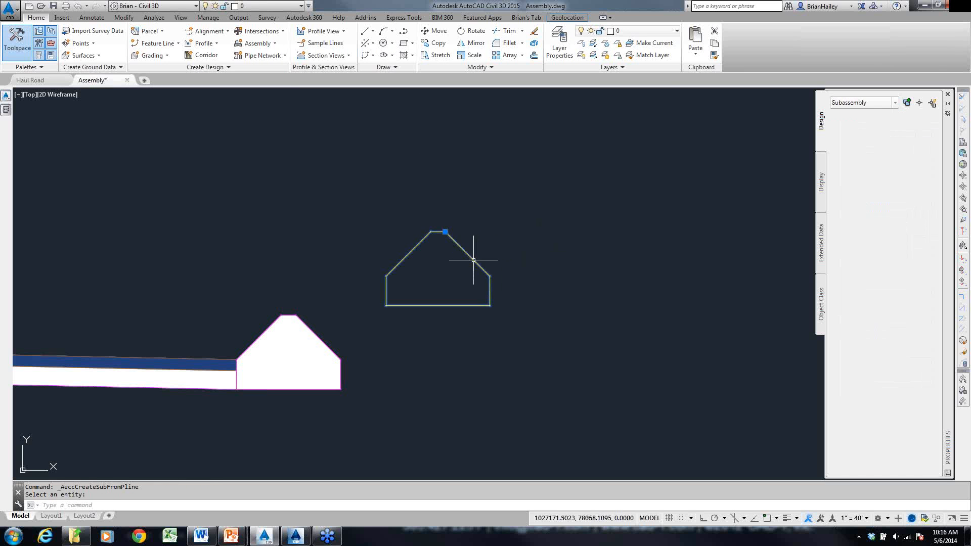
left_click_drag(455, 345, 449, 249)
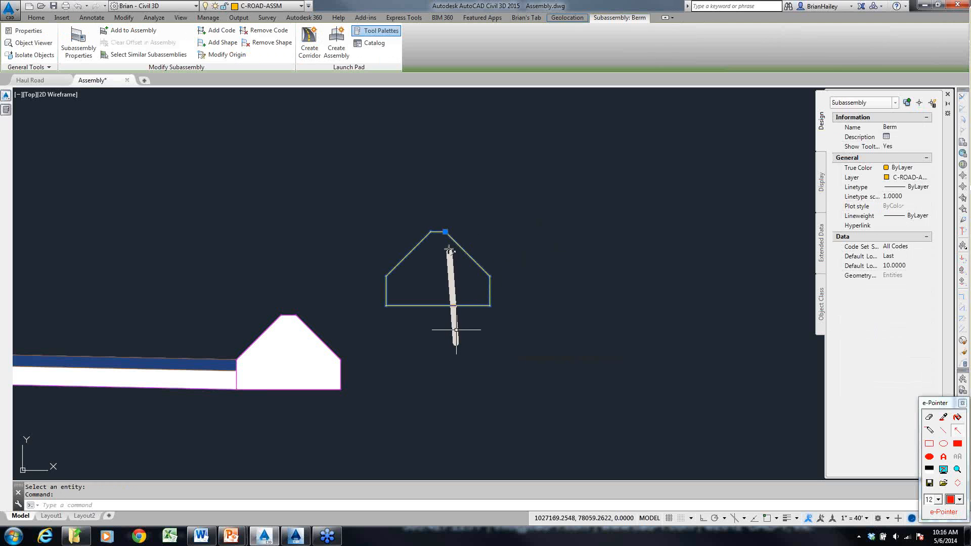
left_click_drag(325, 253, 384, 276)
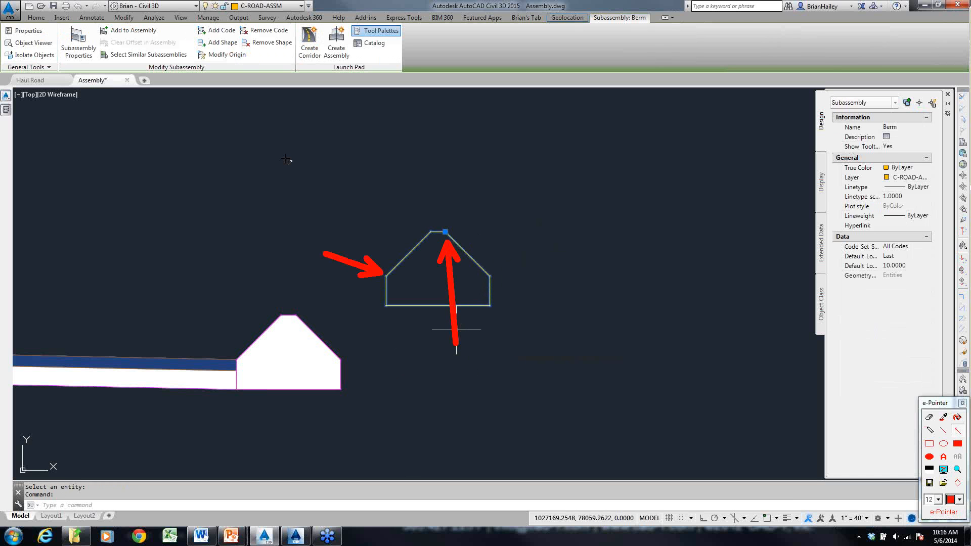
left_click(223, 54)
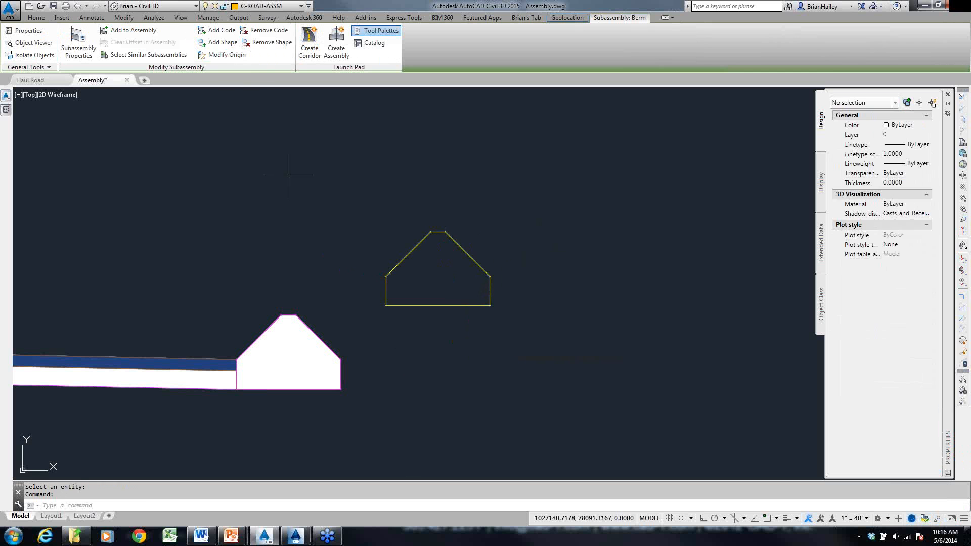
right_click(399, 270, "shift")
left_click(434, 322)
left_click(387, 276)
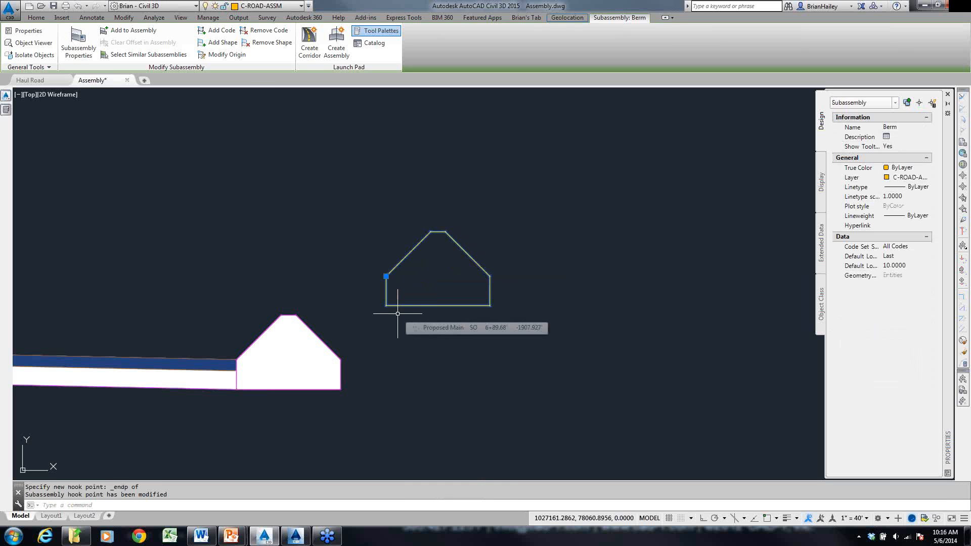
- Add the code TOP to the Berm subassembly's left sloped link
left_click(232, 31)
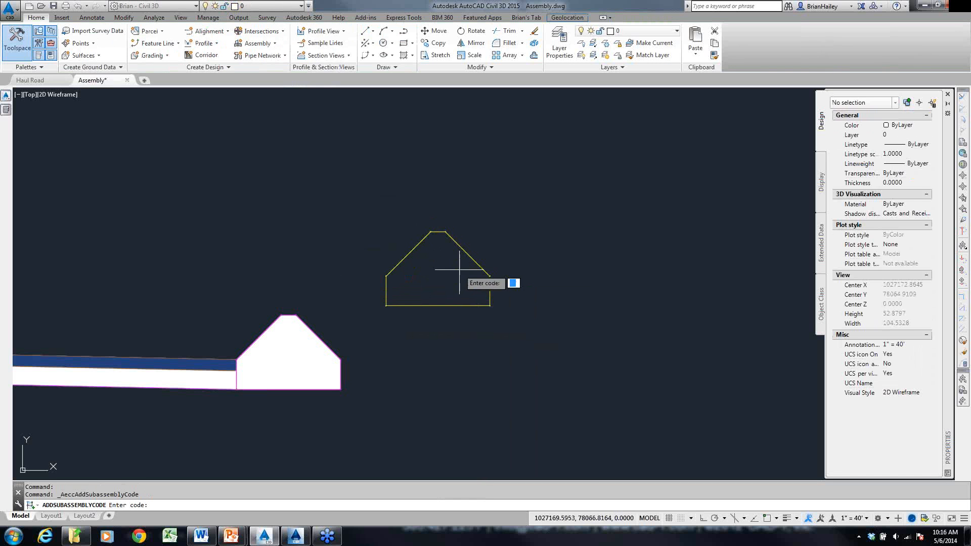
type("TOP")
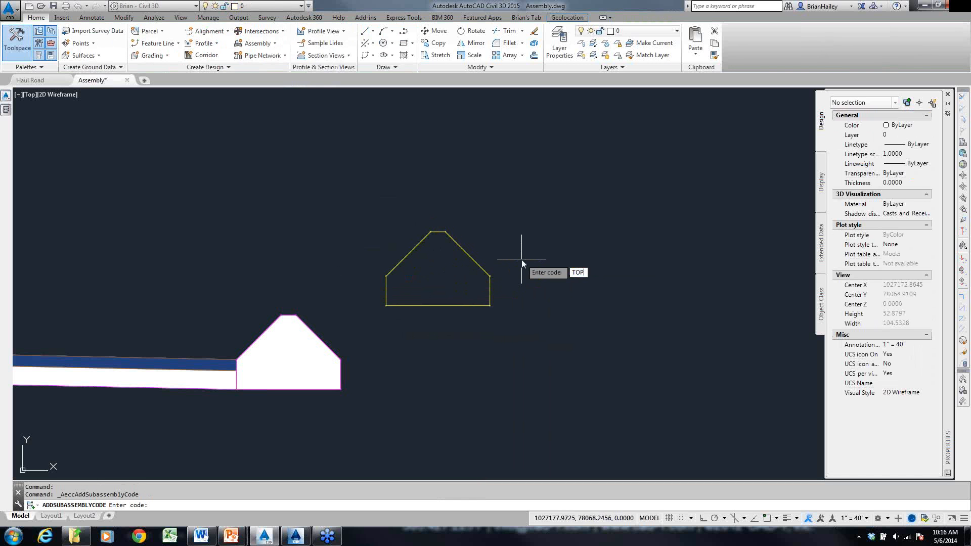
key("Return")
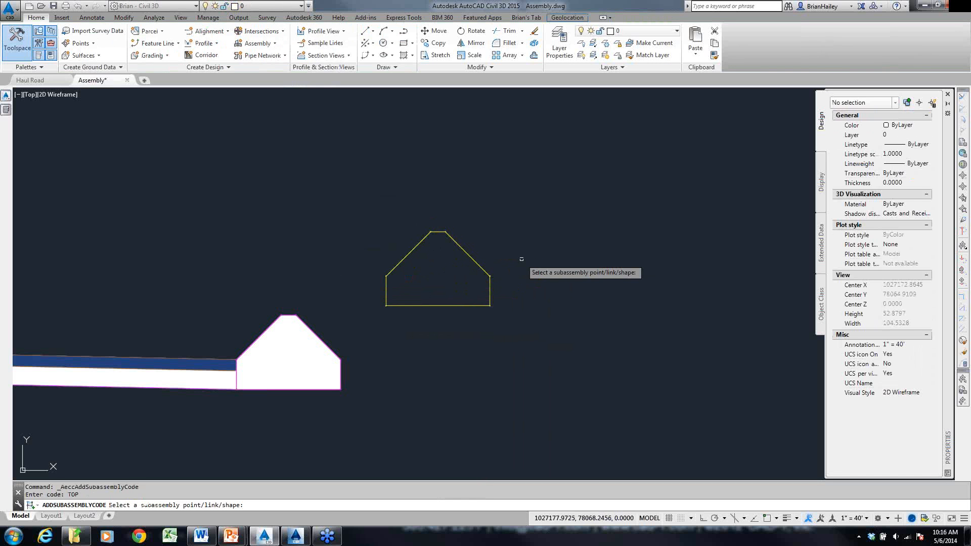
left_click(413, 250)
key("Escape")
key("Escape")
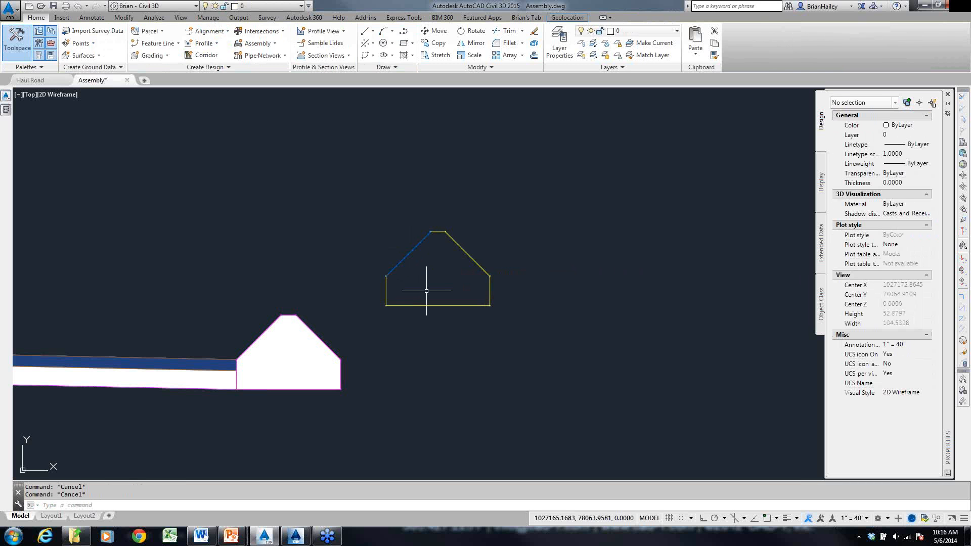
- Add the code TOP to the short flat link on the crest of the Berm subassembly
key("Return")
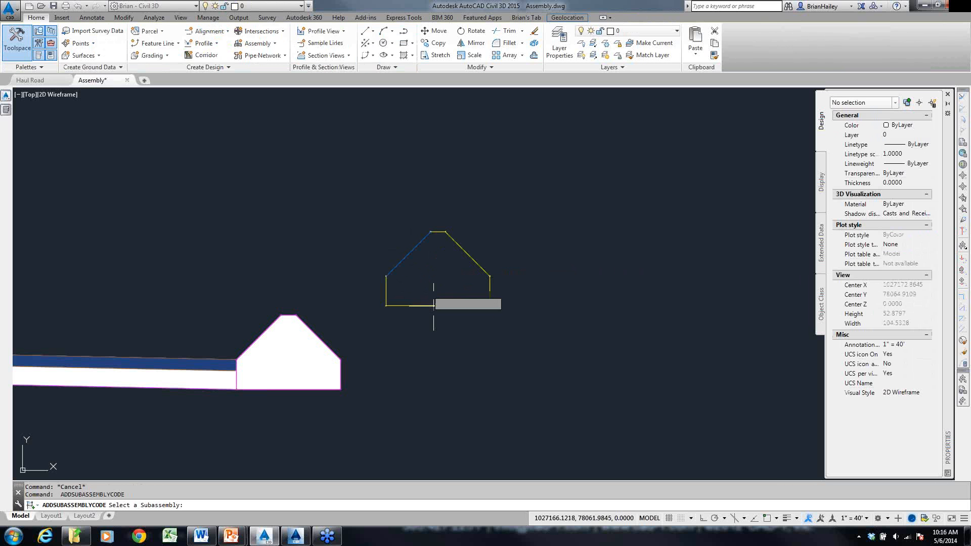
left_click(430, 277)
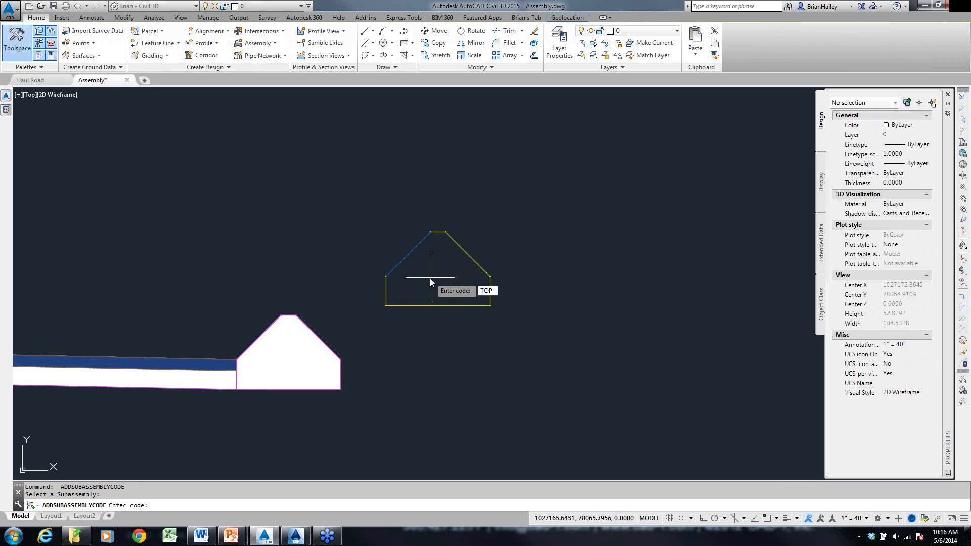
key("Return")
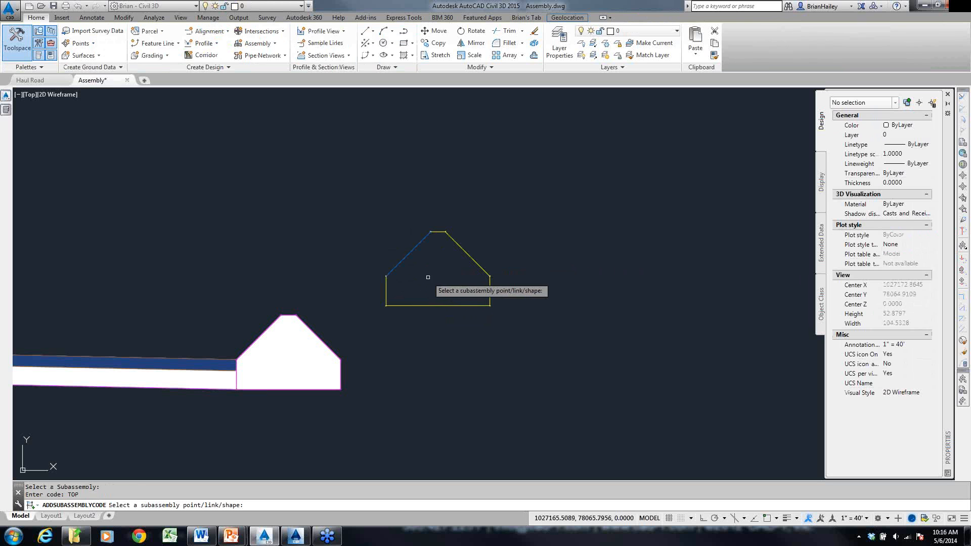
left_click(439, 233)
- Add the code TOP to the Berm subassembly's right sloped link
key("Return")
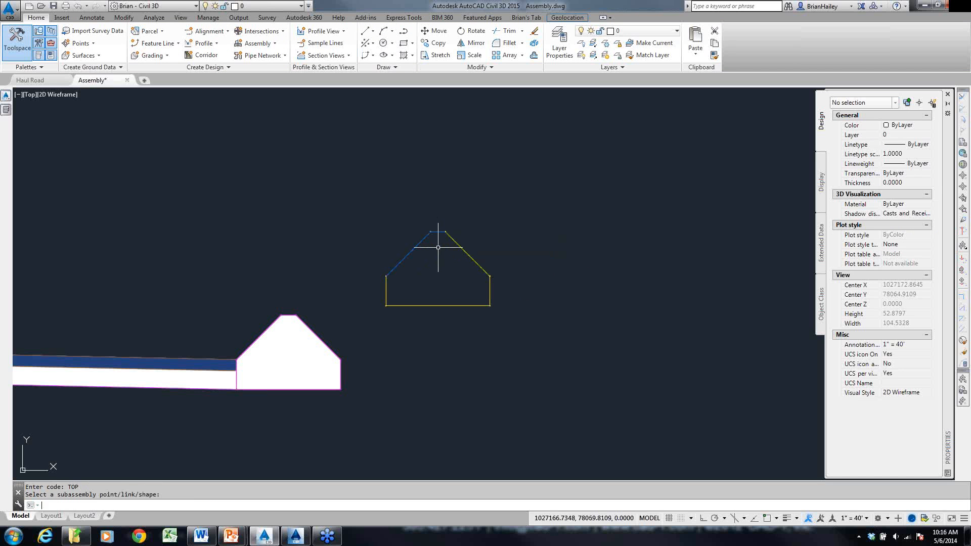
left_click(452, 240)
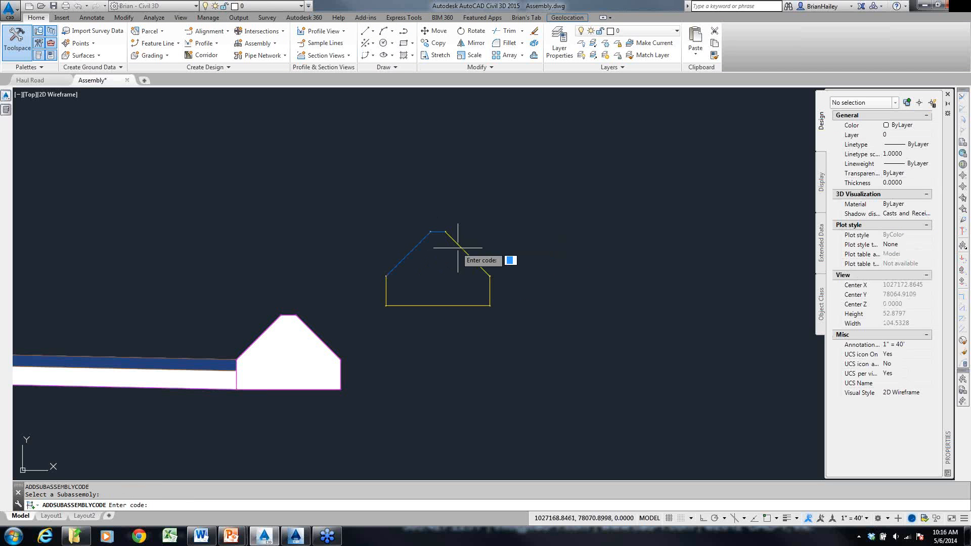
type("TOP")
key("Return")
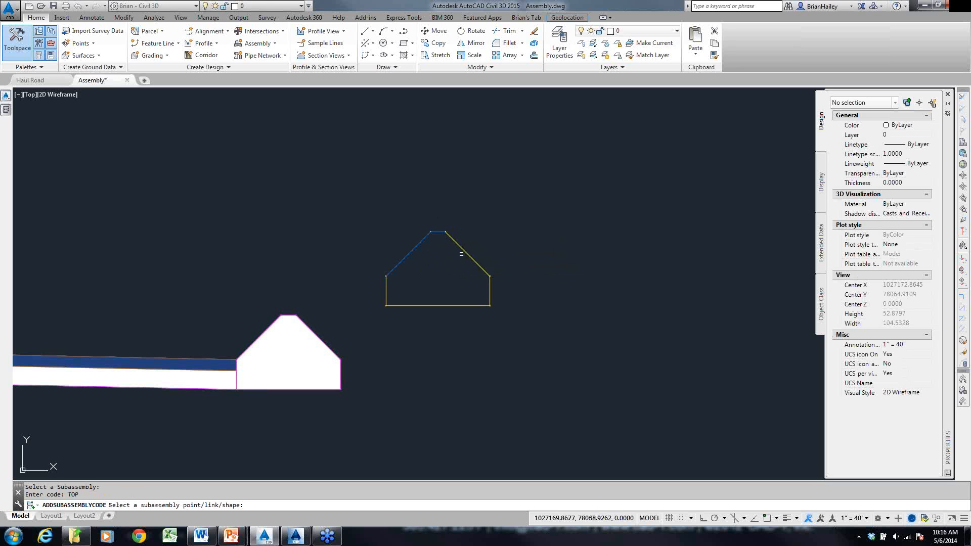
left_click(461, 253)
key("Escape")
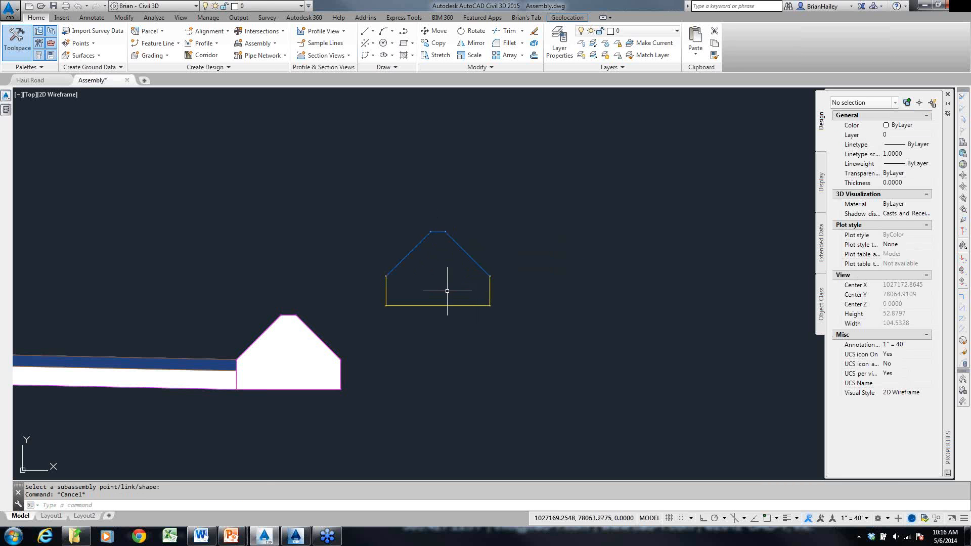
- Add a shape to the Berm subassembly from its six links, enclosing the whole outline
scroll(386, 271, "up", 4)
scroll(386, 275, "up", 5)
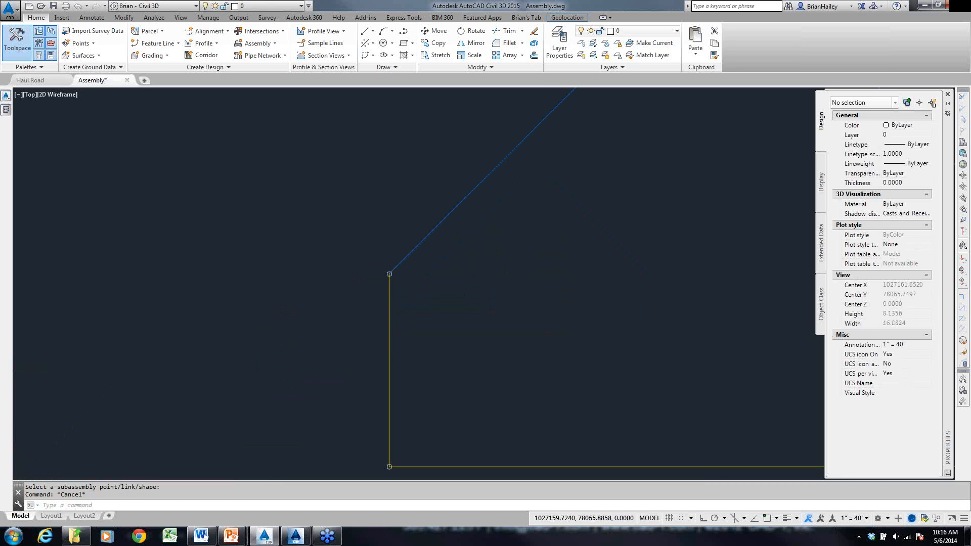
scroll(354, 248, "down", 5)
middle_click_drag(630, 329, 616, 354)
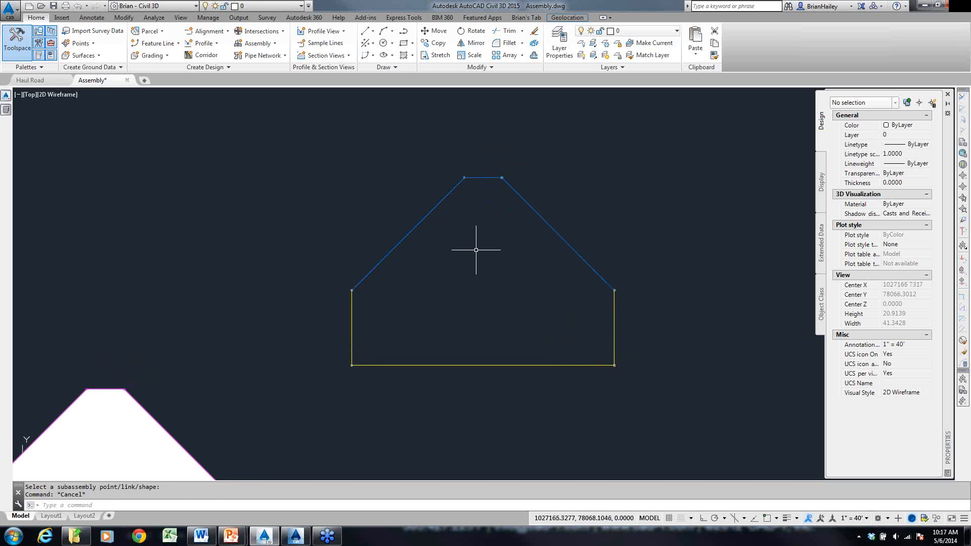
left_click(414, 223)
left_click(234, 108)
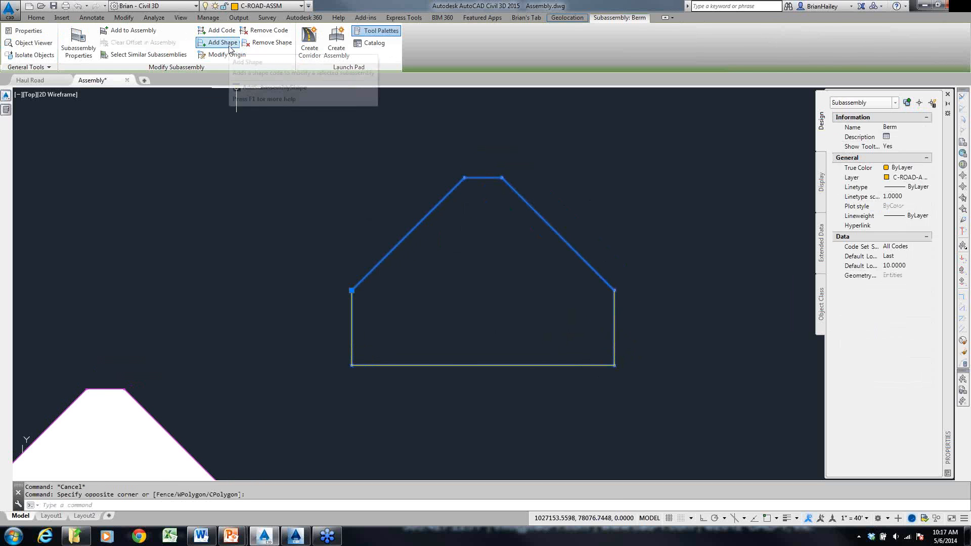
left_click(230, 47)
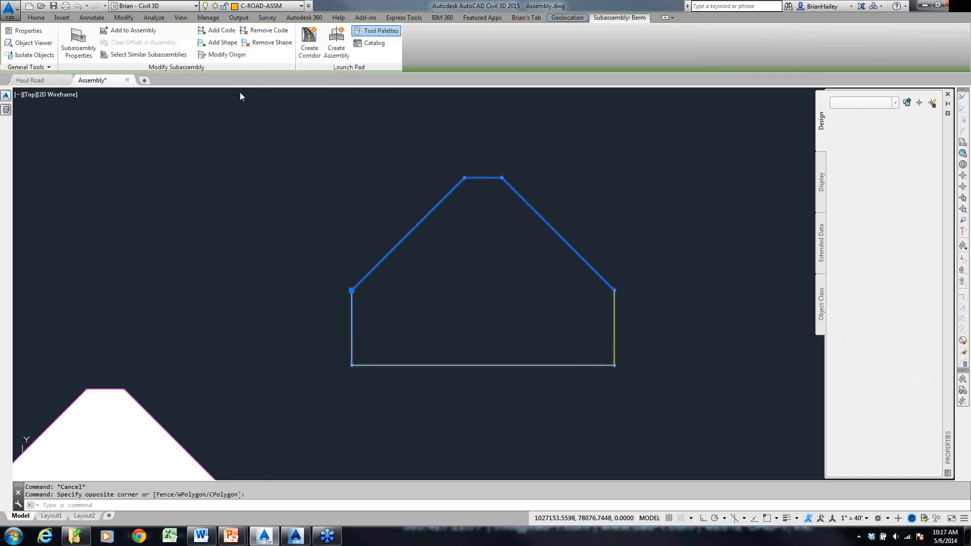
left_click(418, 217)
left_click(483, 176)
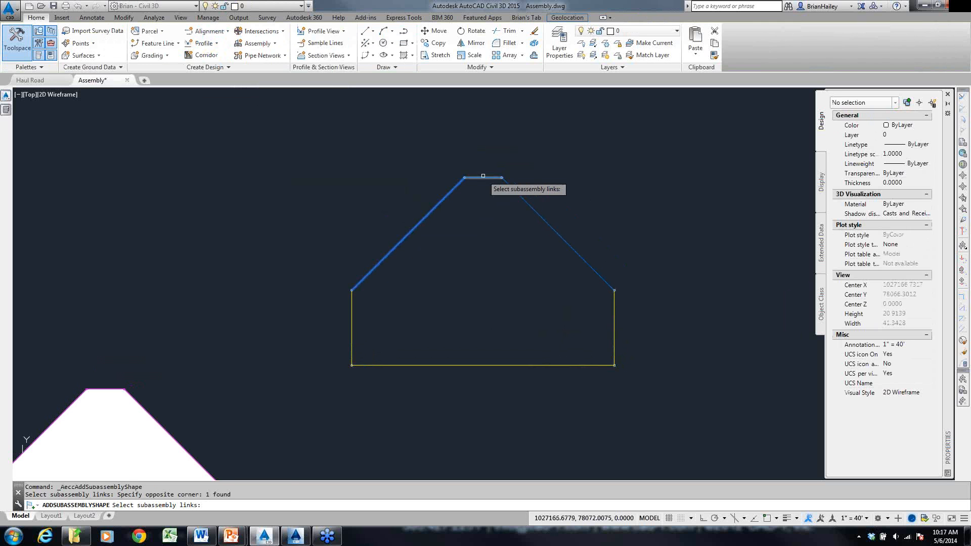
left_click(483, 177)
left_click(515, 192)
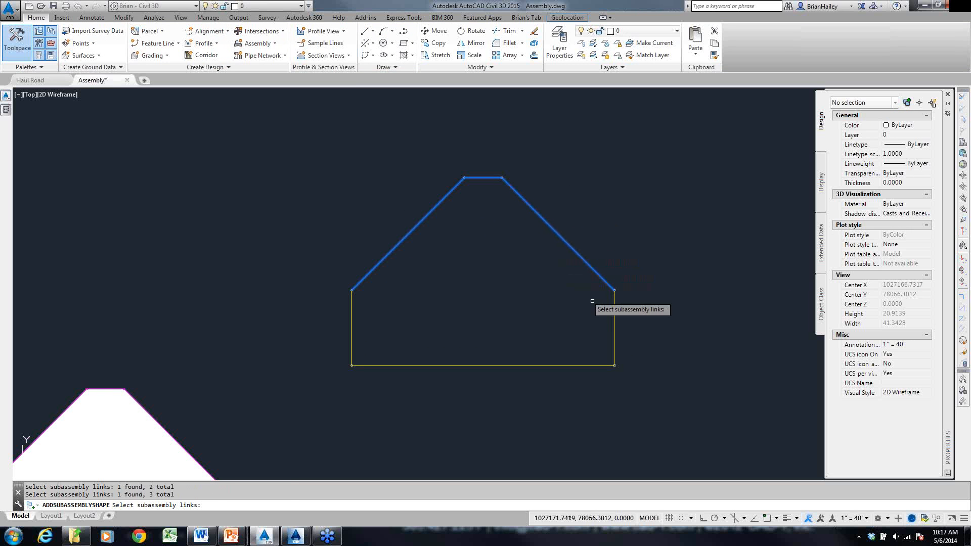
left_click(614, 329)
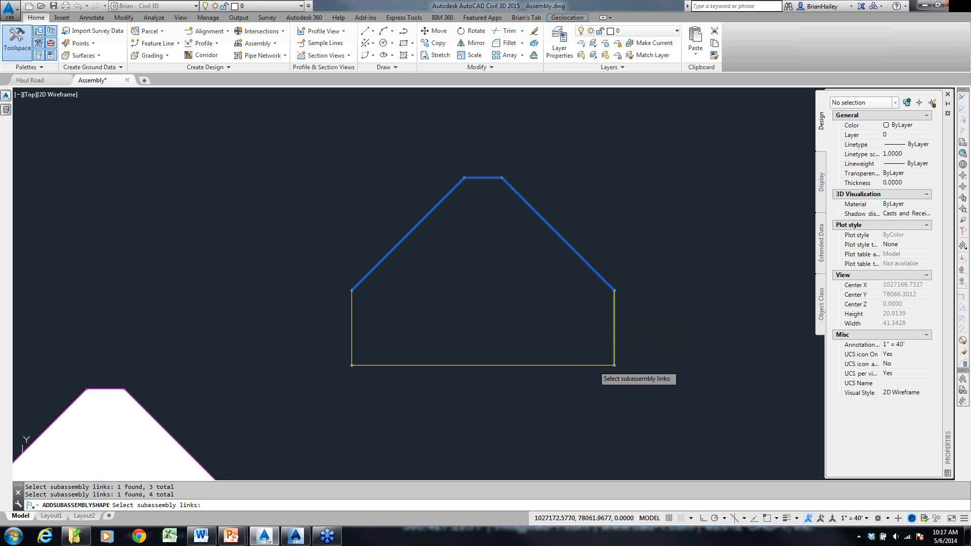
left_click(593, 365)
left_click(352, 307)
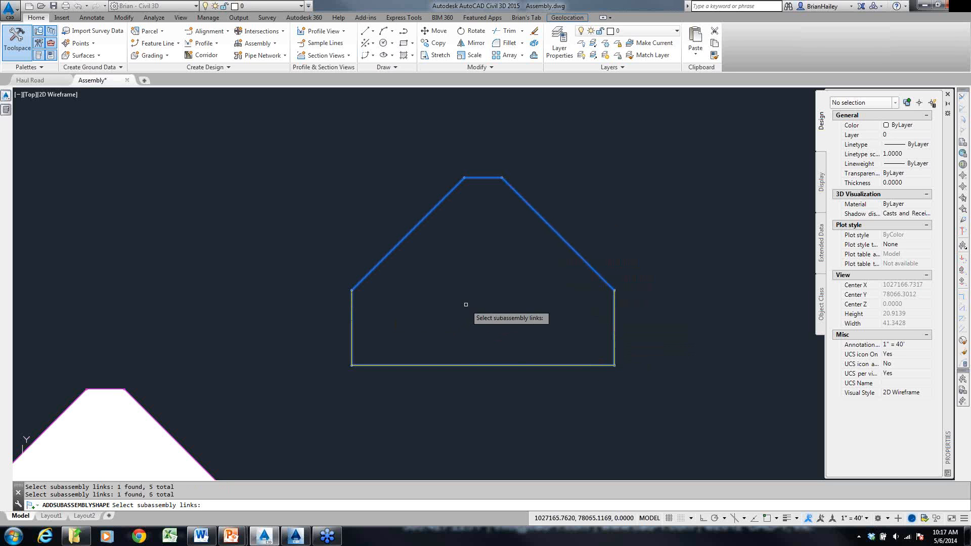
key("Return")
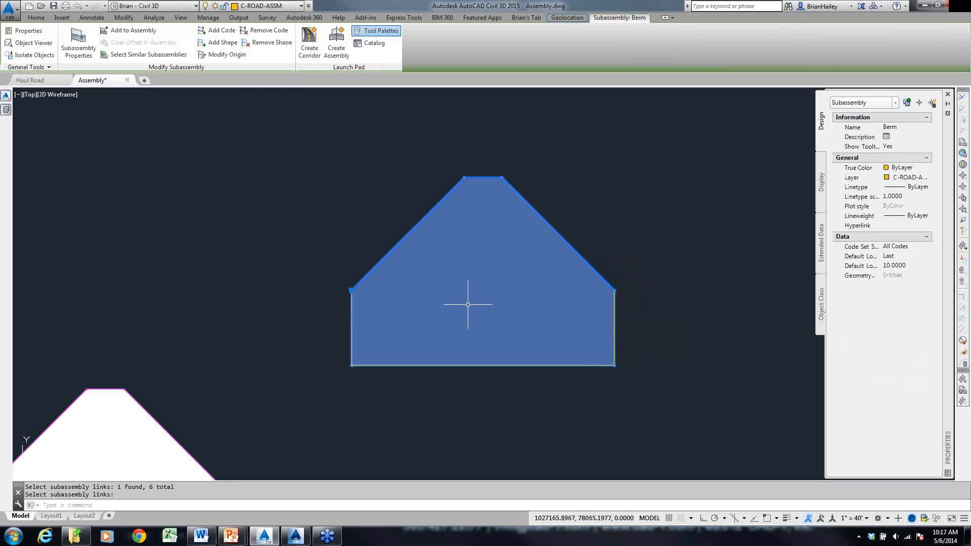
- Add the code dirt to the shape inside the Berm subassembly
left_click(230, 46)
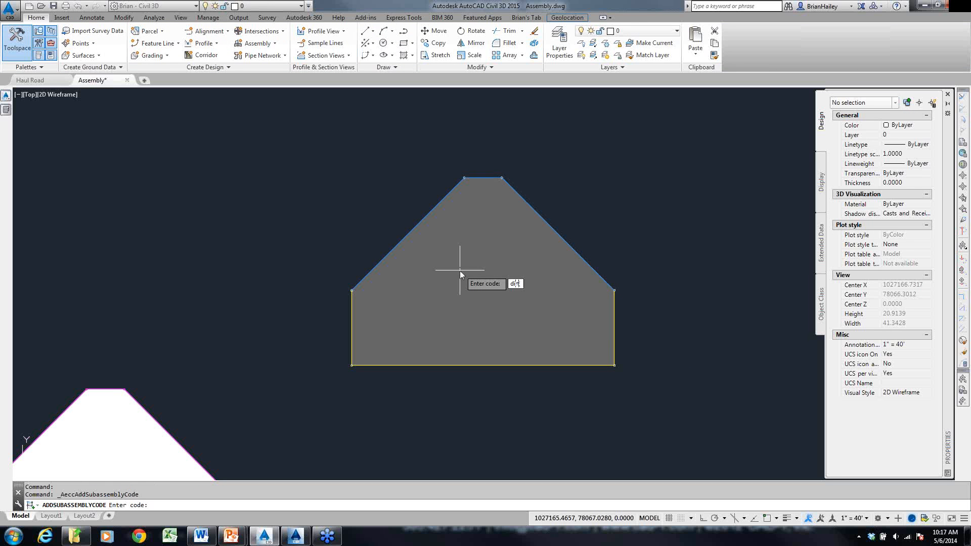
key("Return")
left_click(510, 265)
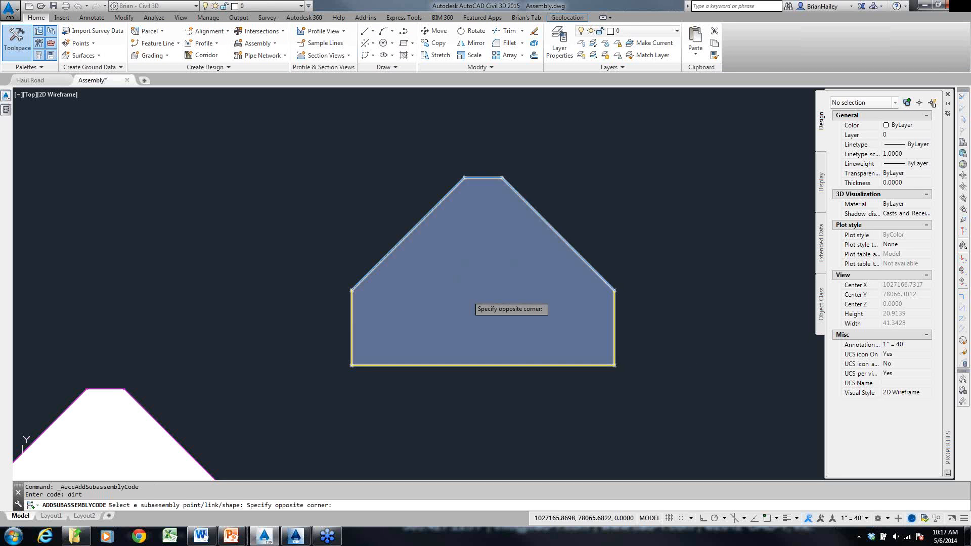
left_click(468, 293)
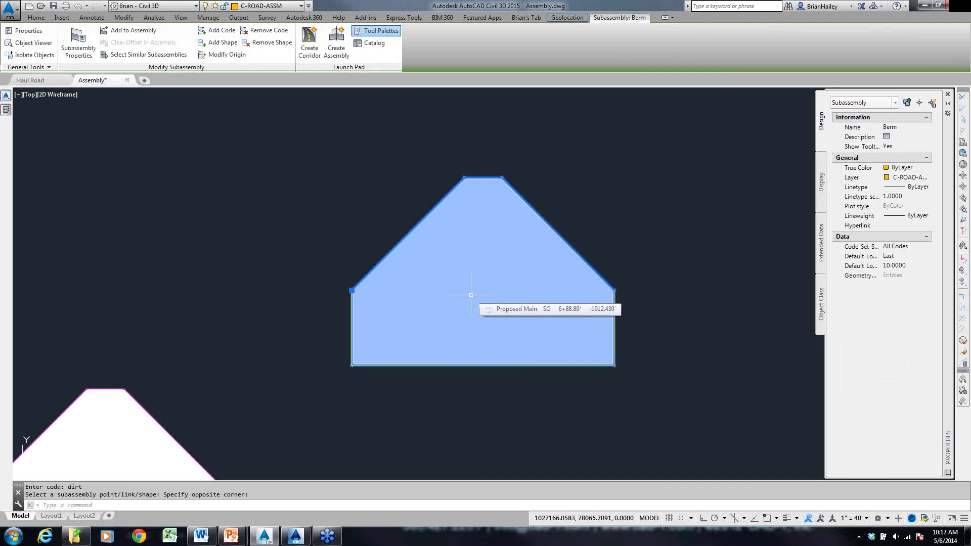
key("Escape")
- Examine the link, point and shape codes in the Berm subassembly's properties, leaving them as they are
left_click(536, 226)
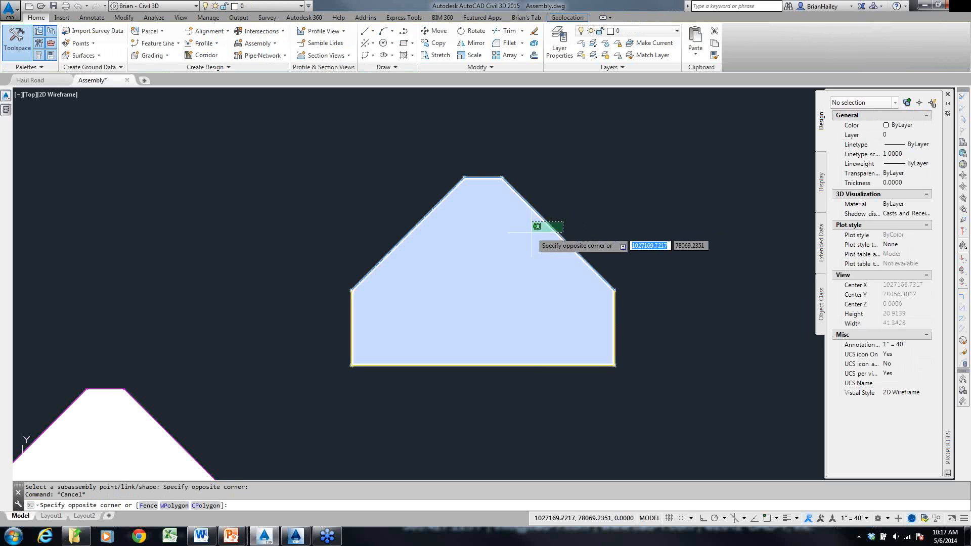
left_click(539, 234)
left_click(78, 43)
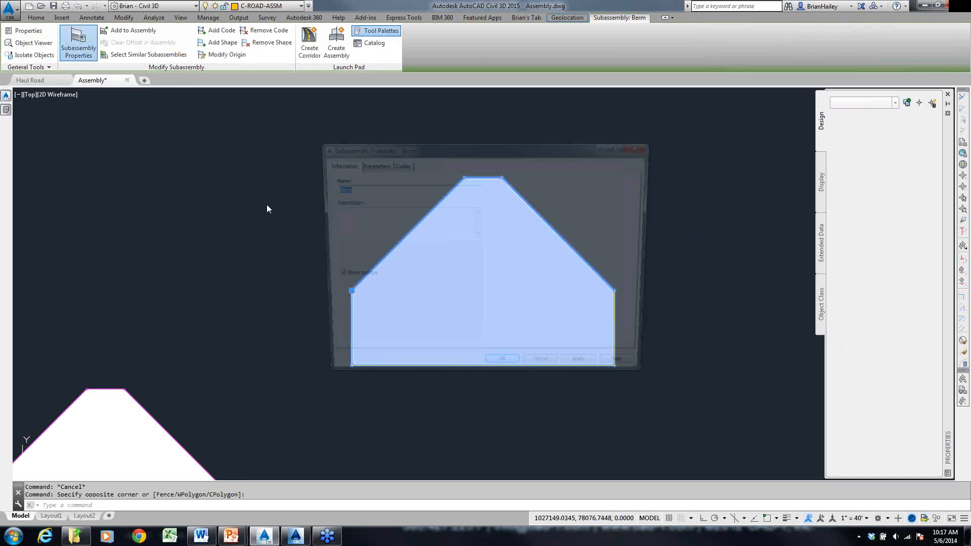
left_click(400, 165)
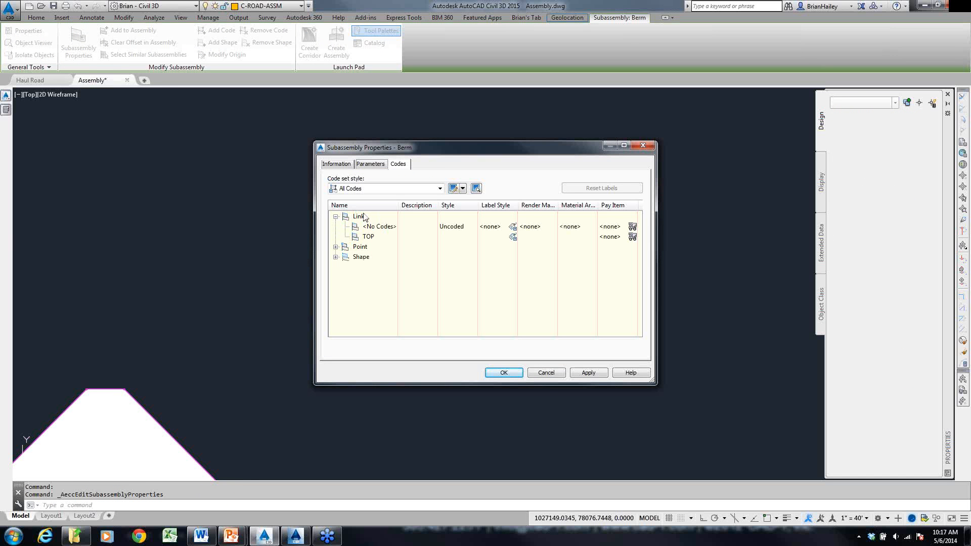
left_click(336, 248)
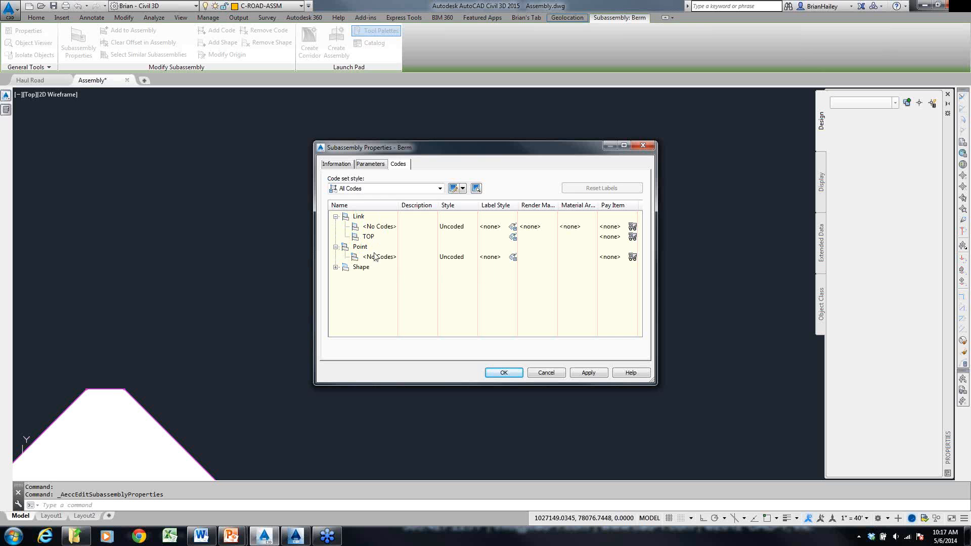
left_click(336, 267)
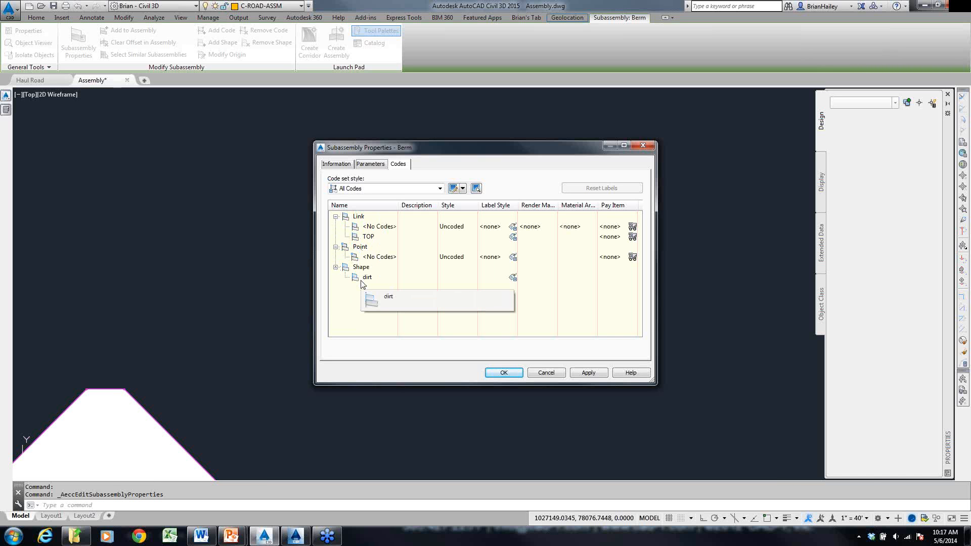
left_click(547, 373)
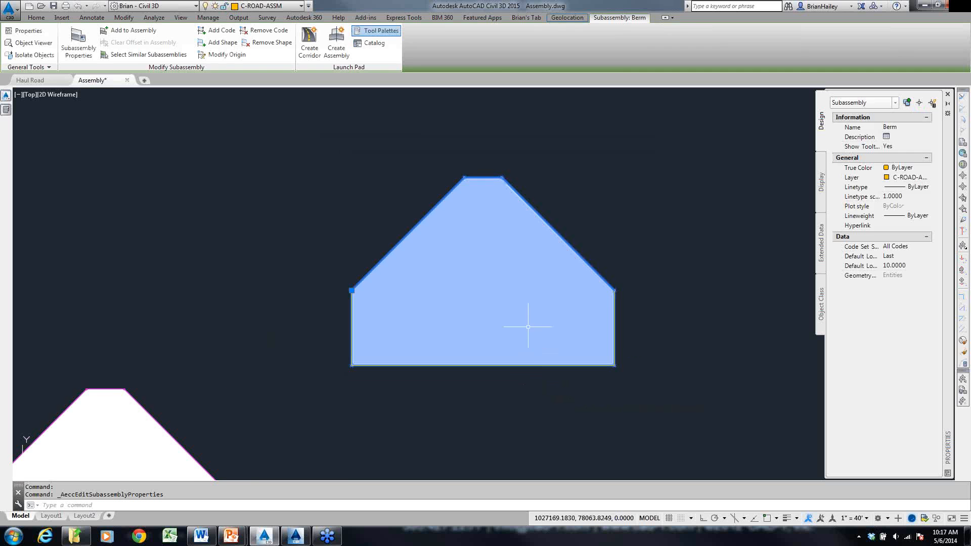
- Clear the selection and regenerate the model to refresh the Berm subassembly's display
scroll(527, 327, "down", 3)
key("Escape")
key("Escape")
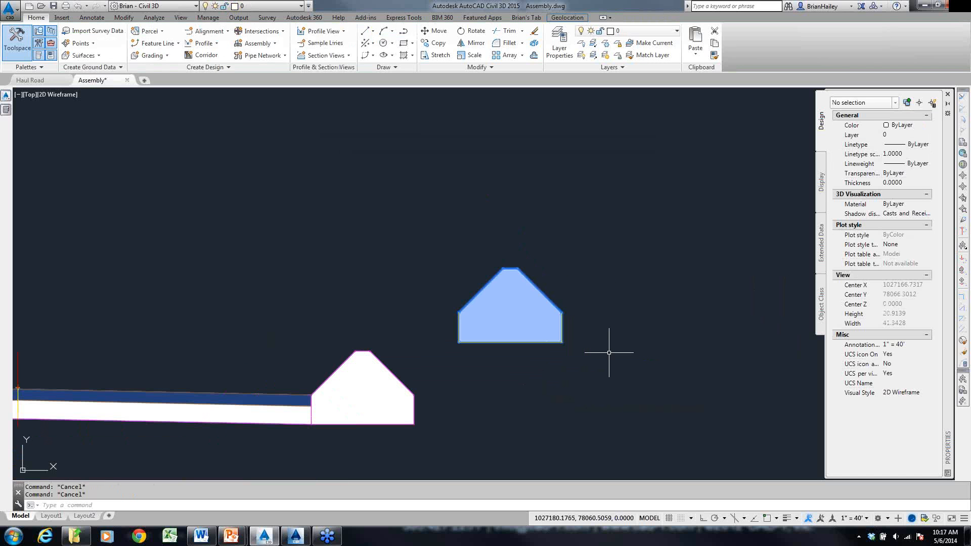
type("re")
key("Return")
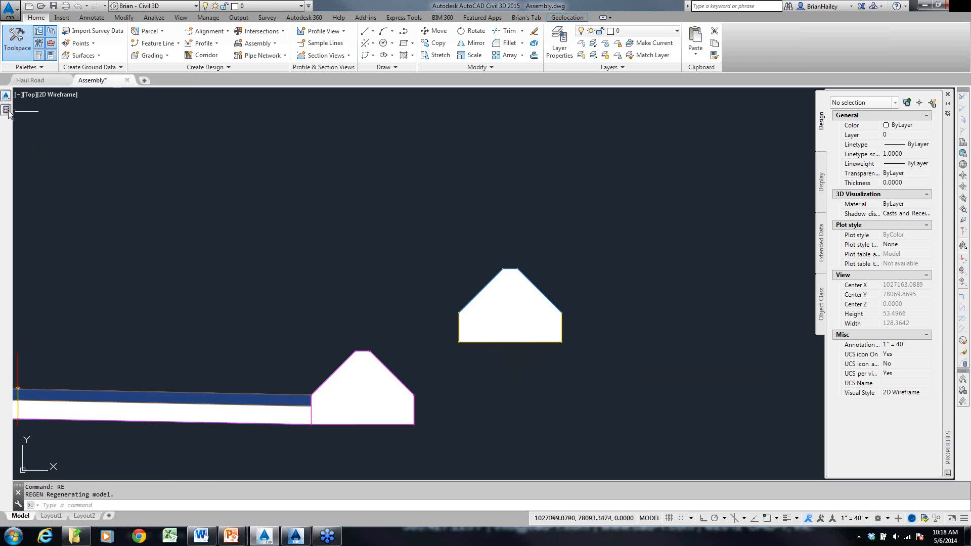
- Attach a LinkWidthAndSlope subassembly with width 6' and slope 100% to the upper outer corner of the assembly's left lane
mouse_move(9, 113)
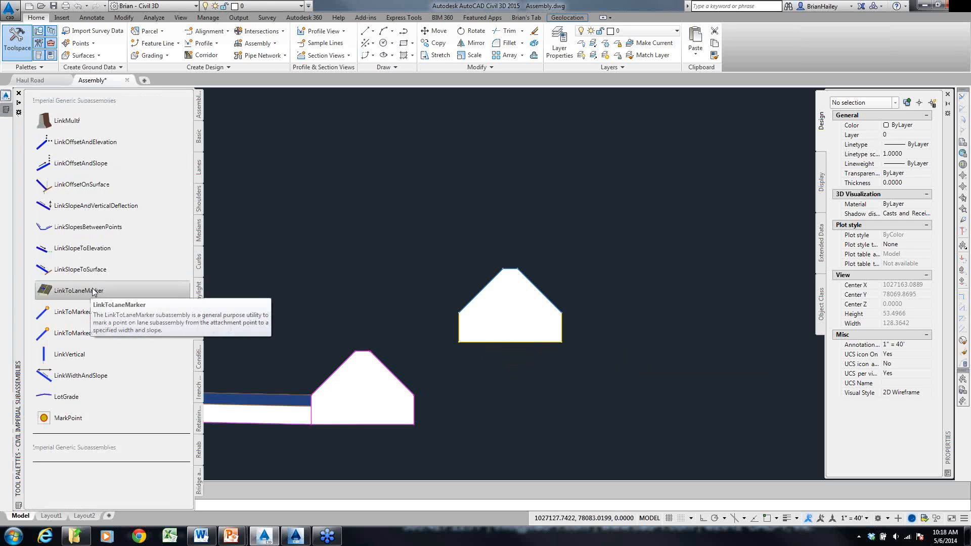
mouse_move(329, 301)
middle_mouse_down()
mouse_move(575, 258)
mouse_move(538, 261)
middle_mouse_up()
middle_click_drag(339, 297, 491, 301)
scroll(280, 332, "up", 2)
middle_click_drag(280, 332, 394, 299)
mouse_move(8, 111)
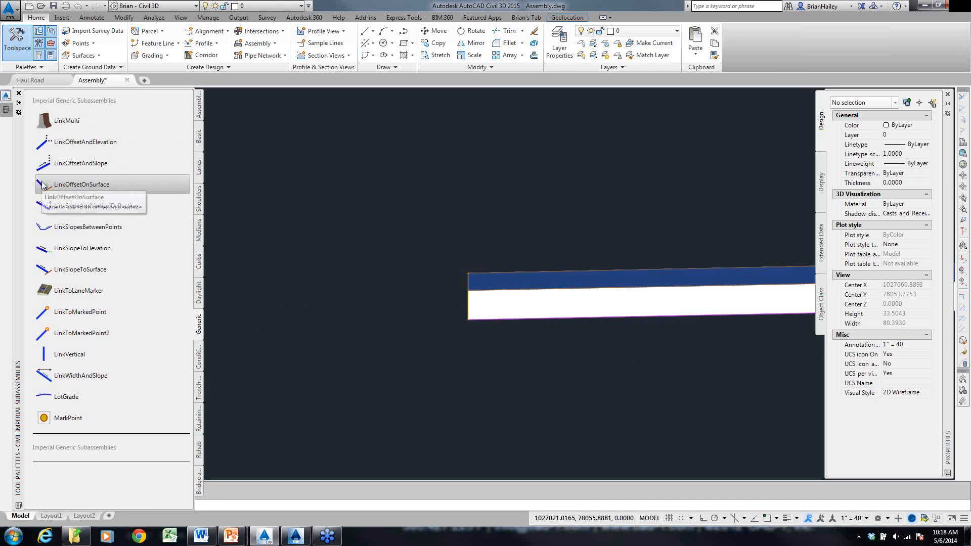
left_click(44, 381)
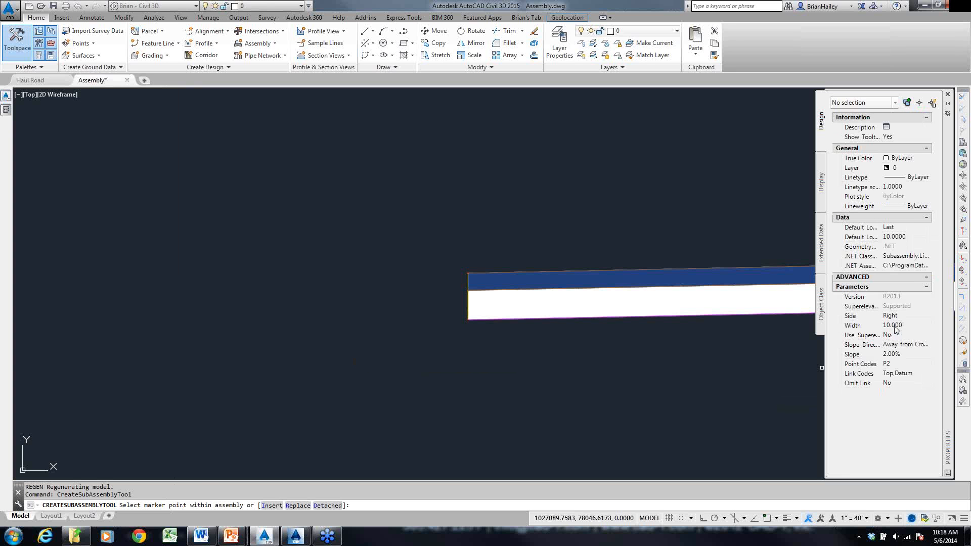
left_click(894, 326)
type("6")
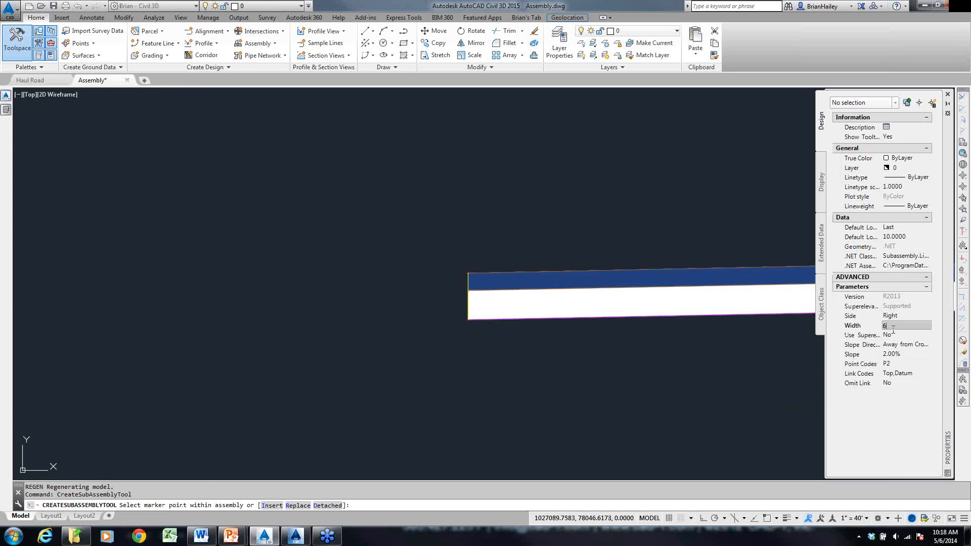
left_click(895, 334)
left_click(900, 354)
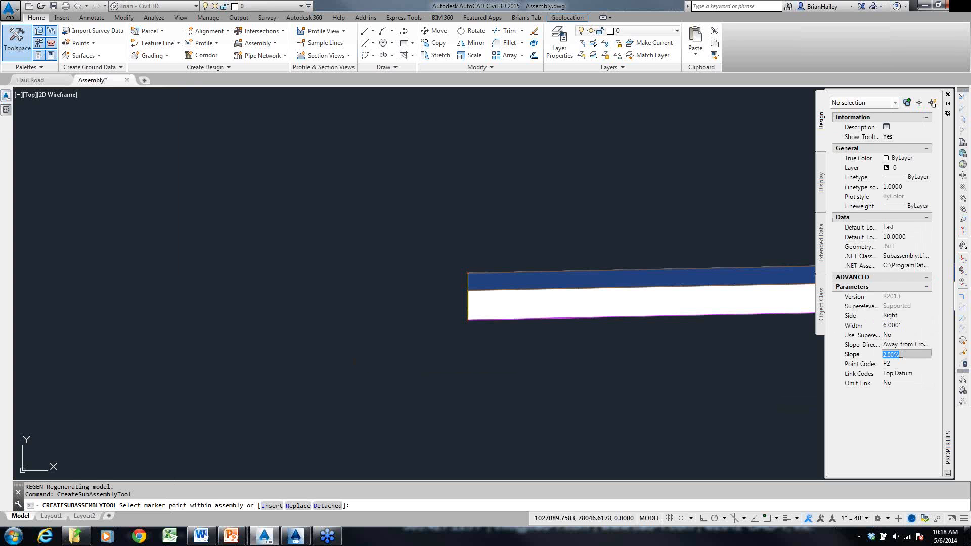
type("100")
key("Tab")
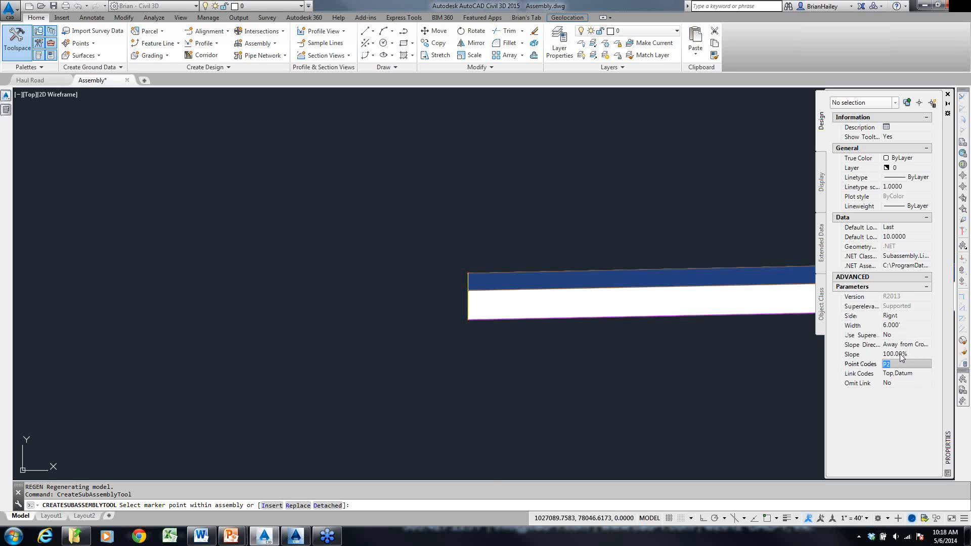
scroll(466, 276, "up", 3)
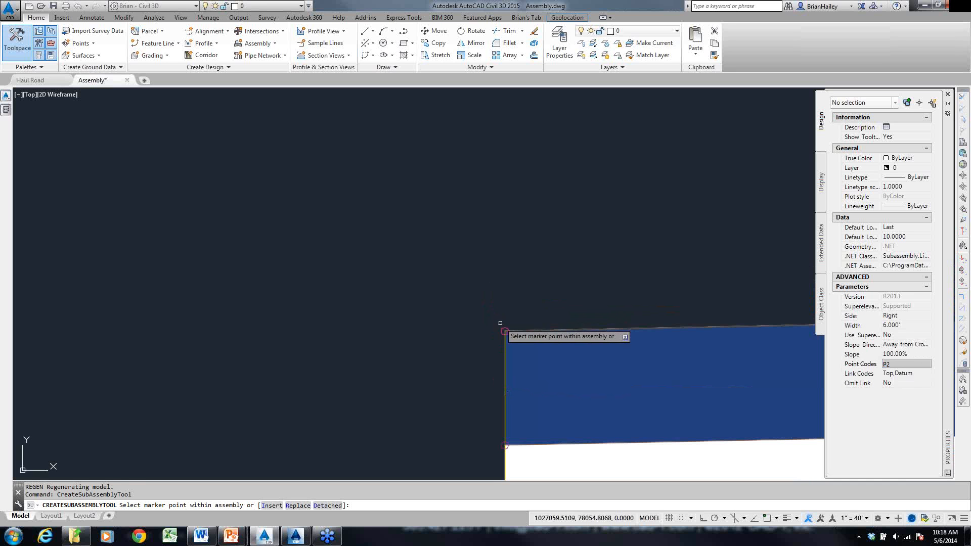
scroll(529, 337, "down", 3)
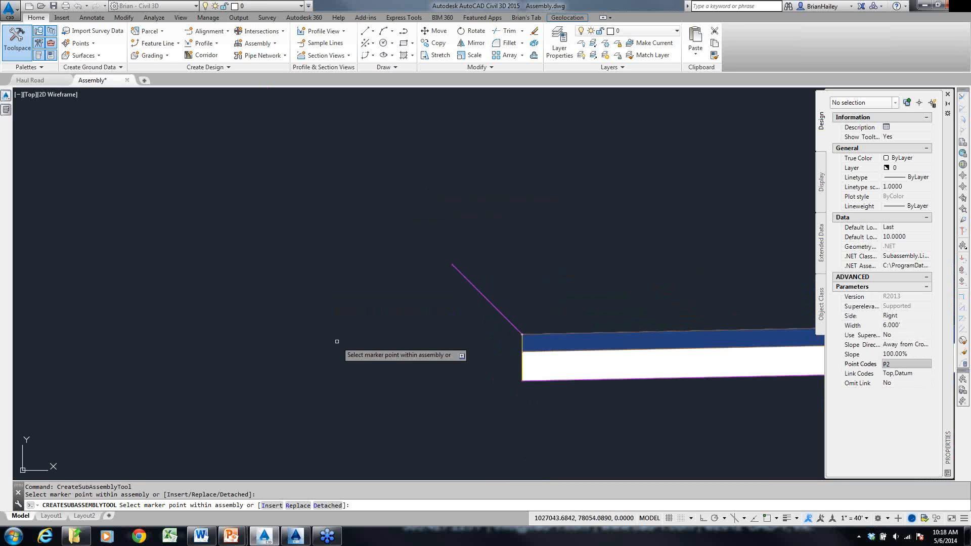
- Attach a flat link with width 2' and slope 0% to the upper end of the left sloped link
left_click(902, 325)
type("2")
key("Return")
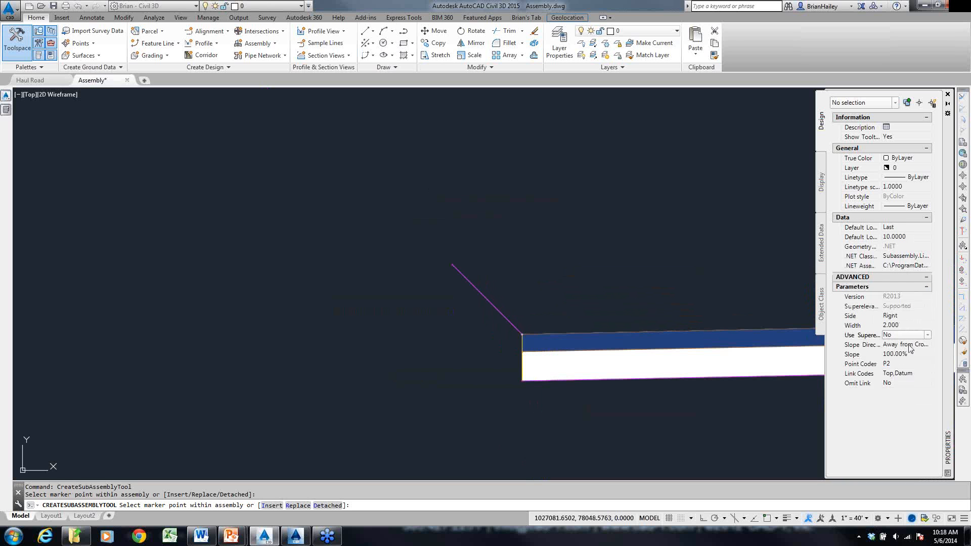
left_click(908, 354)
type("0")
key("Return")
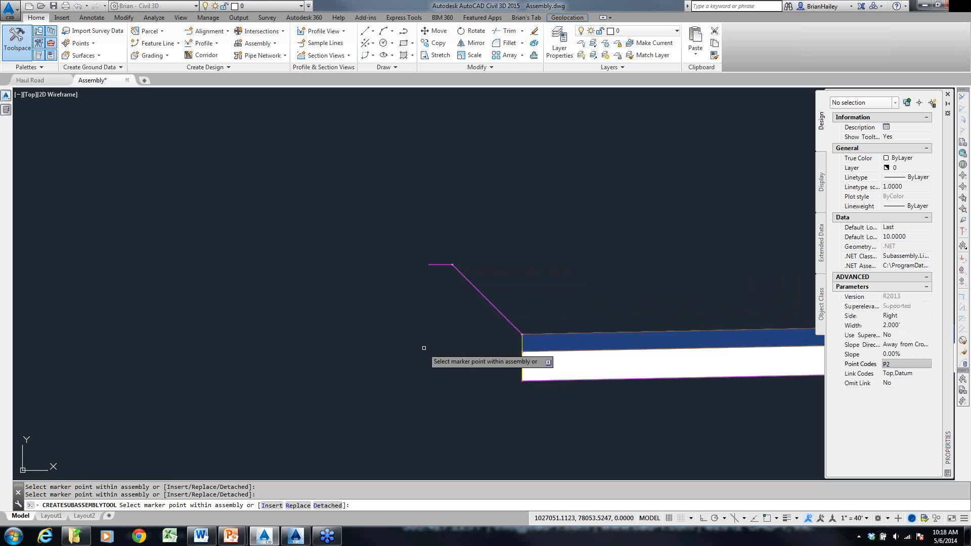
- Attach a link with width 6' and slope -100% to the outer end of the flat crest link, and end the placement
left_click(904, 327)
type("6")
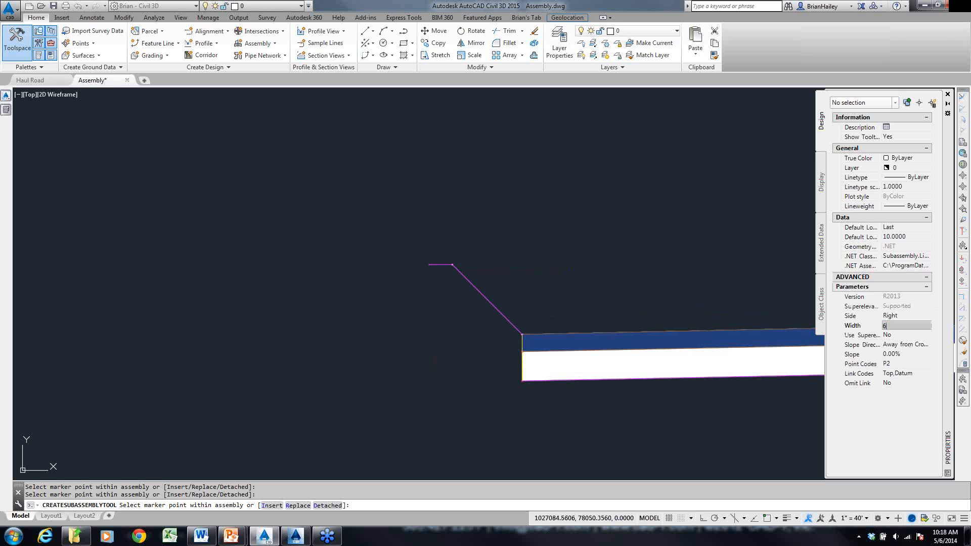
key("Return")
left_click(915, 354)
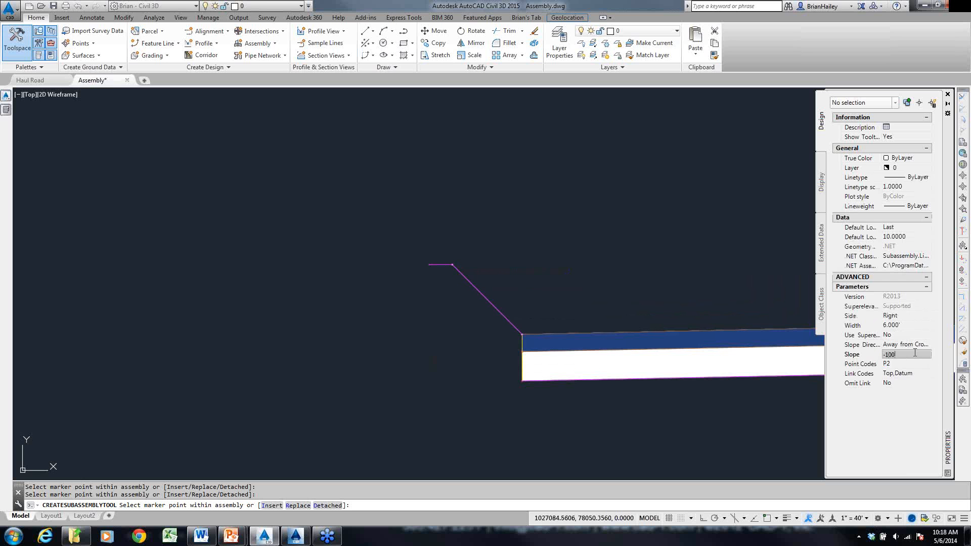
type("-100")
key("Return")
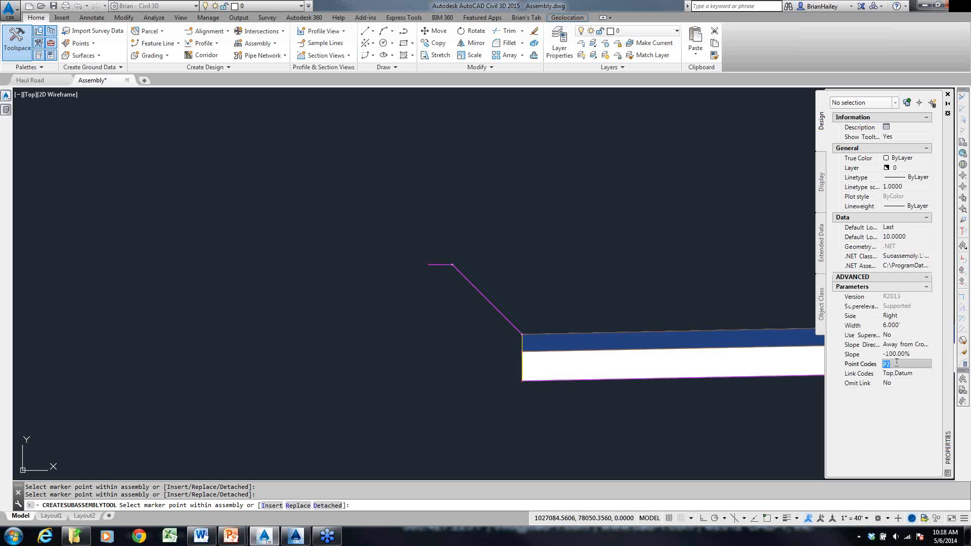
left_click(424, 264)
scroll(449, 292, "down", 3)
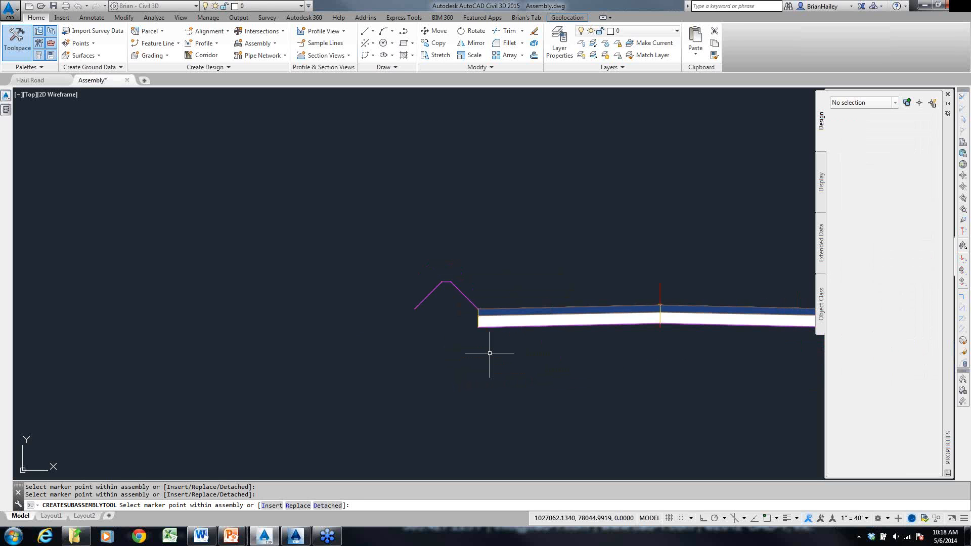
key("Escape")
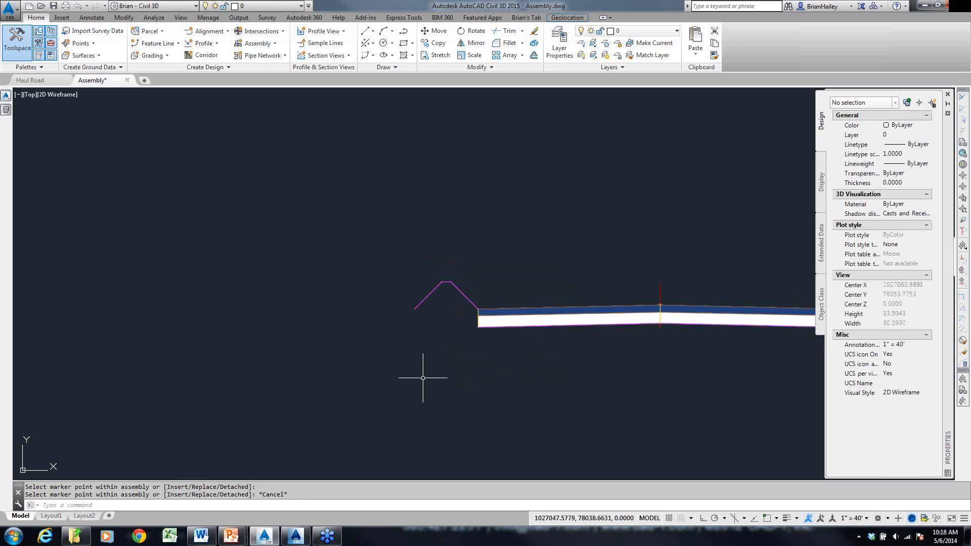
scroll(420, 370, "down", 2)
middle_click_drag(481, 369, 442, 375)
scroll(442, 374, "up", 1)
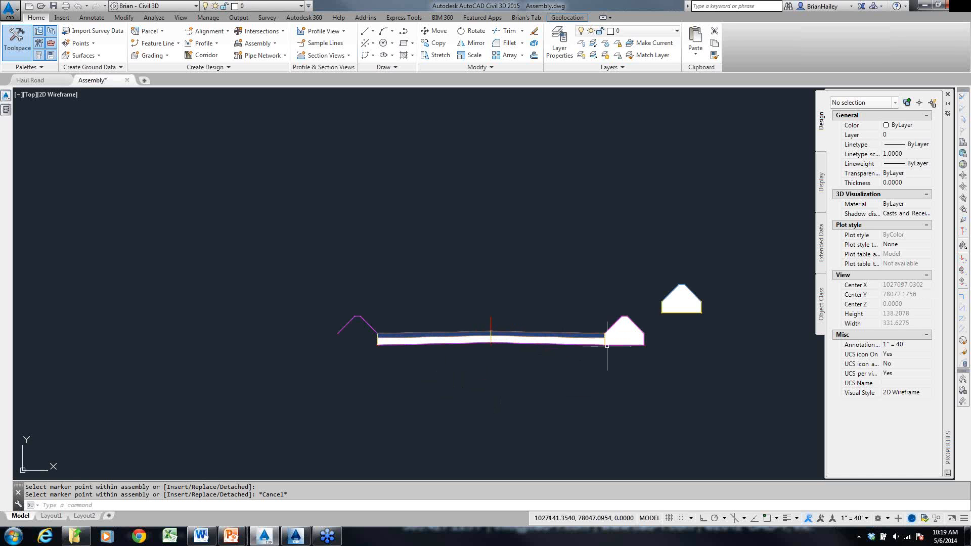
- Examine the link layout of the LinkMulti berm on the right lane, tracing its upper and bottom links, and clear the selection
left_click(618, 334)
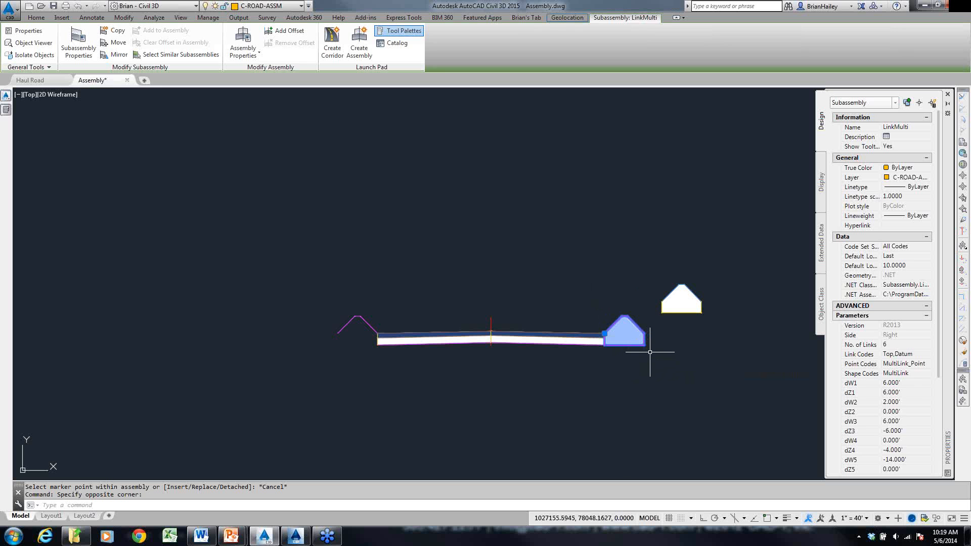
scroll(650, 352, "up", 2)
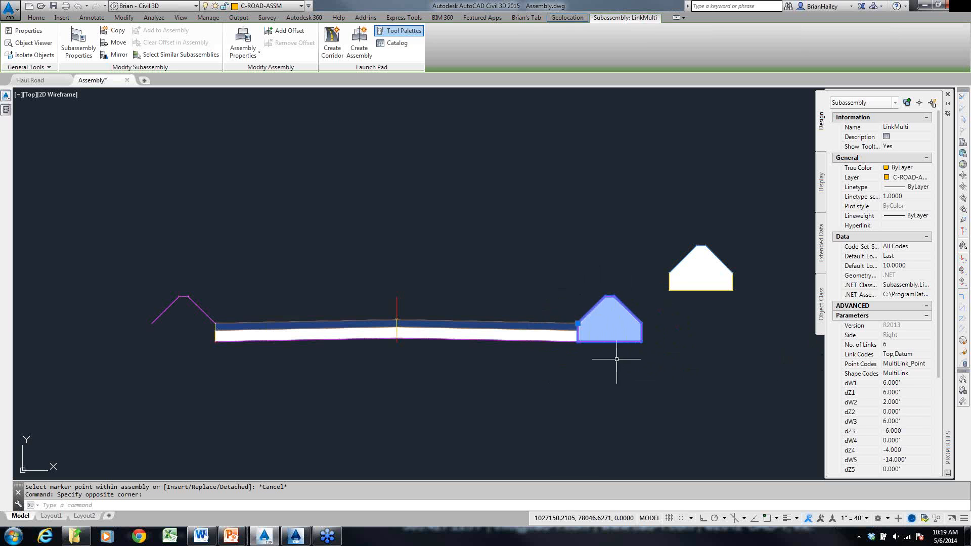
scroll(598, 310, "up", 2)
mouse_move(560, 332)
left_mouse_down()
mouse_move(599, 289)
mouse_move(618, 282)
mouse_move(666, 329)
left_mouse_up()
left_click_drag(568, 360, 664, 361)
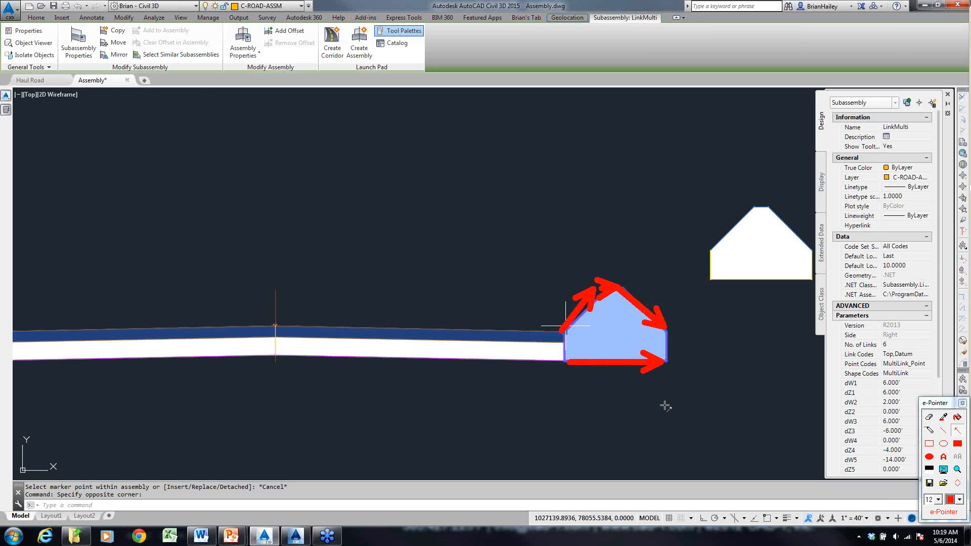
key("Escape")
key("Escape")
key("Escape")
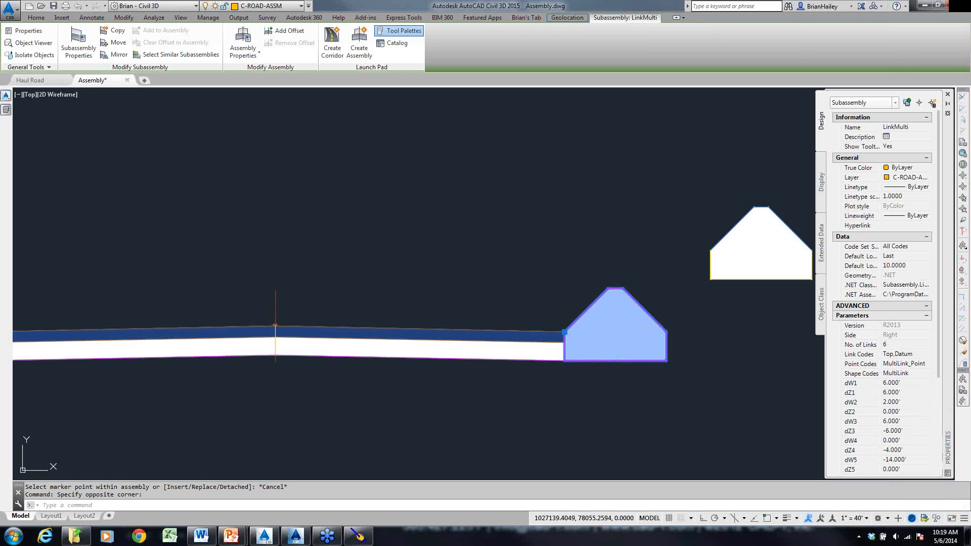
- Compare the LinkMulti berm, the separate Berm subassembly and the left berm built from LinkWidthAndSlope links at close range
middle_click_drag(687, 354, 521, 353)
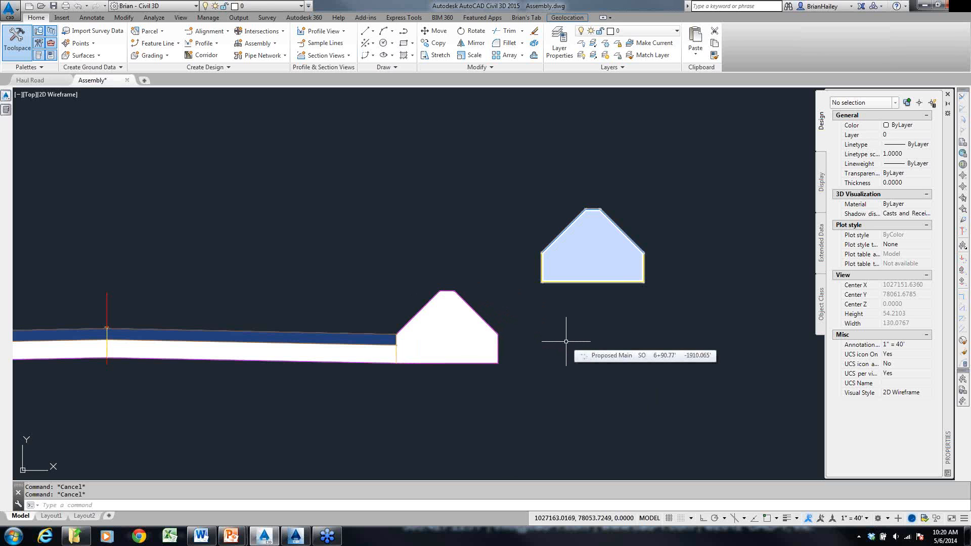
scroll(640, 299, "down", 5)
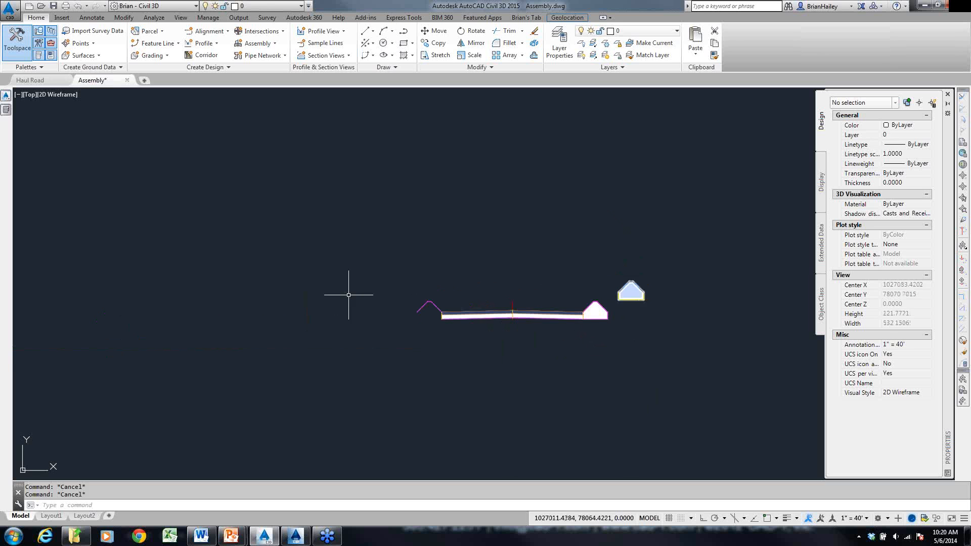
scroll(449, 318, "up", 5)
middle_click_drag(526, 348, 495, 346)
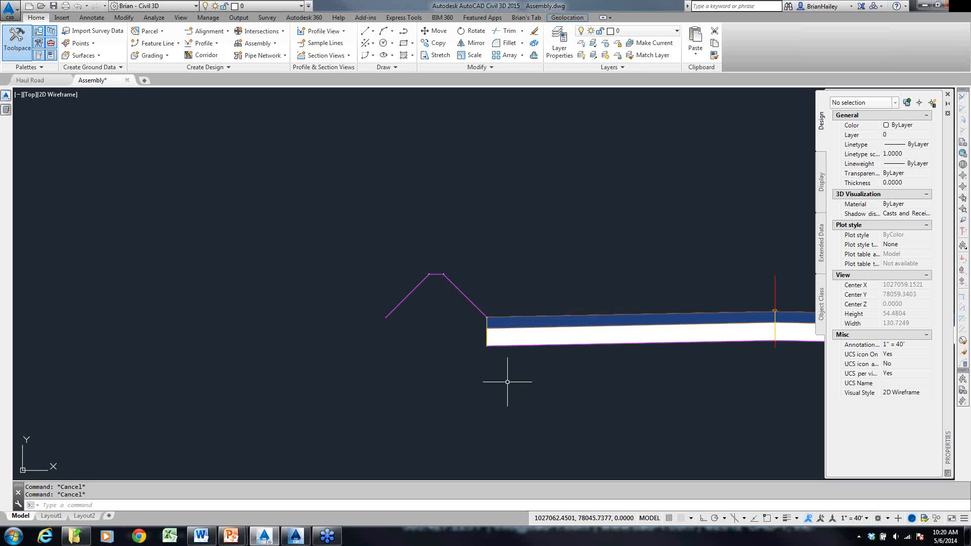
scroll(487, 378, "down", 6)
middle_click_drag(582, 355, 389, 319)
scroll(470, 314, "up", 6)
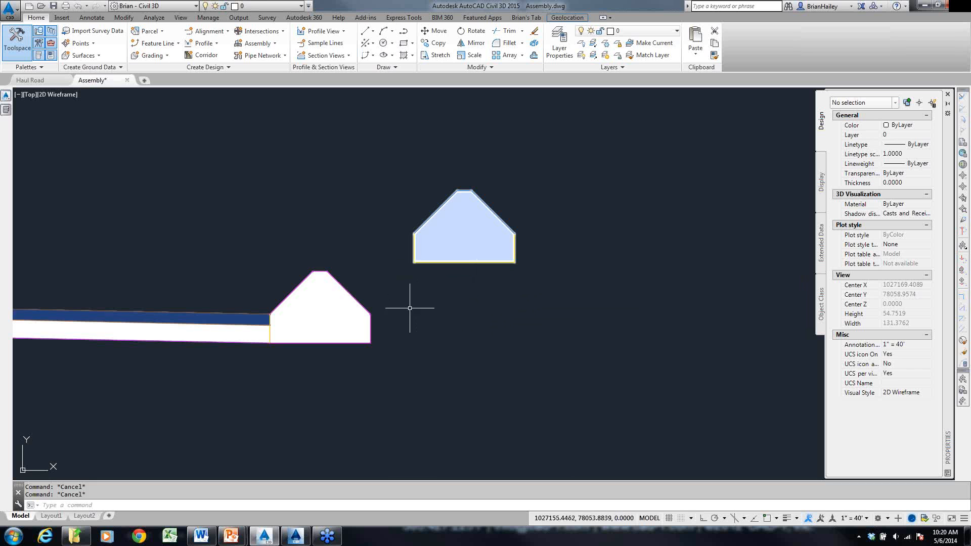
scroll(526, 279, "down", 6)
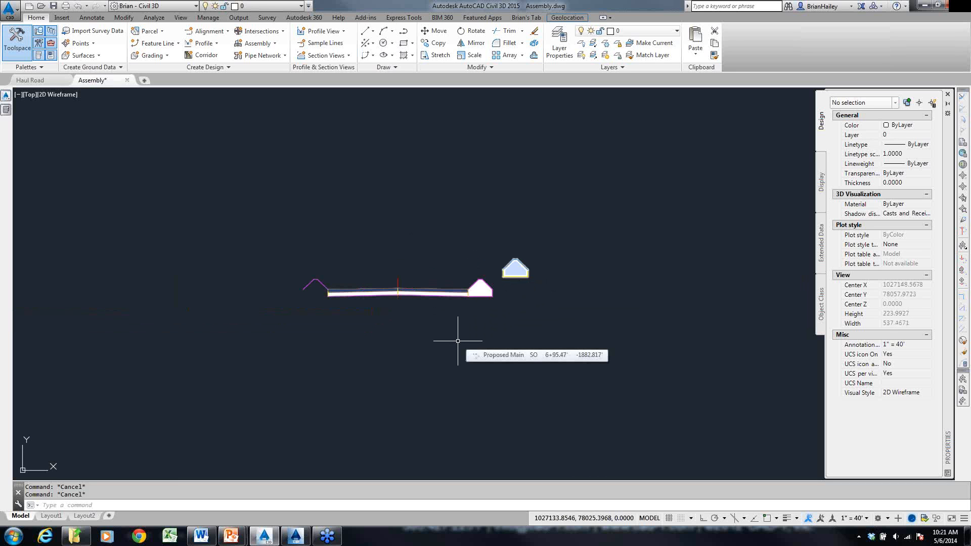
scroll(514, 310, "up", 6)
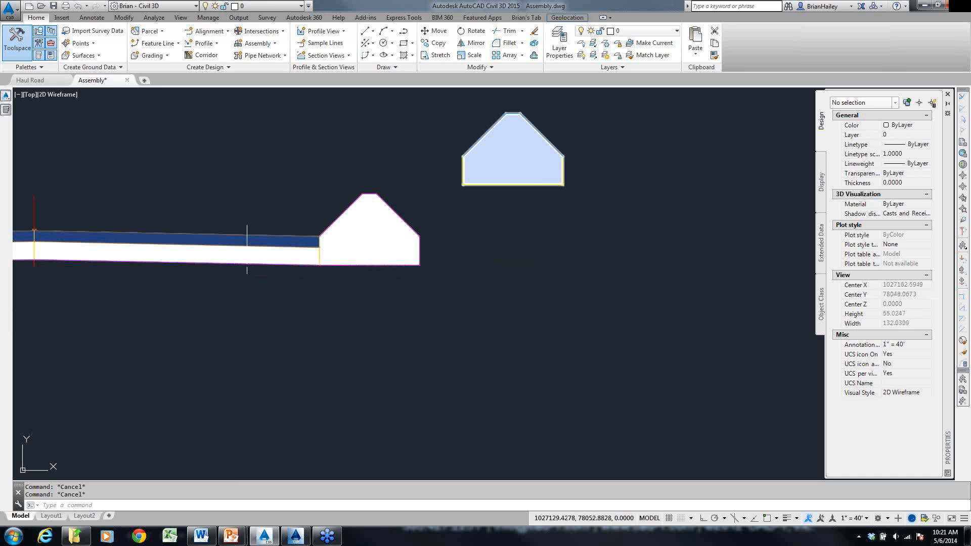
scroll(445, 282, "down", 4)
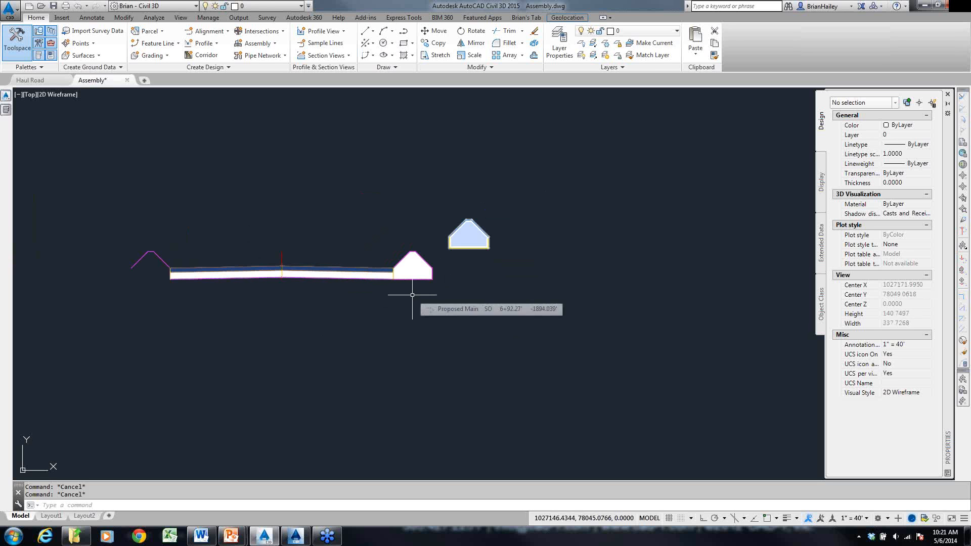
scroll(420, 262, "up", 4)
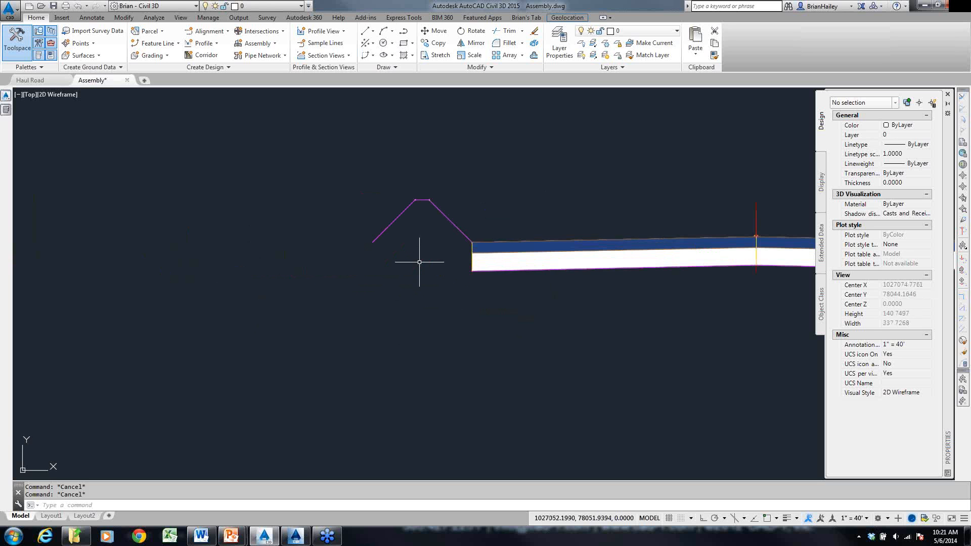
scroll(372, 260, "up", 4)
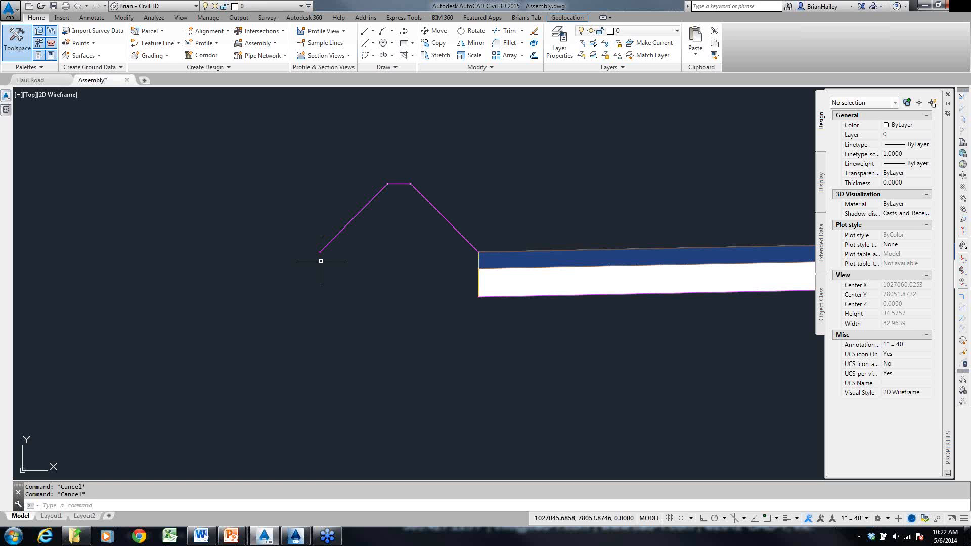
- Review the right LaneSuperelevationAOR's output values in the Haul Road assembly's construction properties, leaving them unchanged
scroll(281, 242, "down", 2)
left_click(686, 218)
left_click(579, 185)
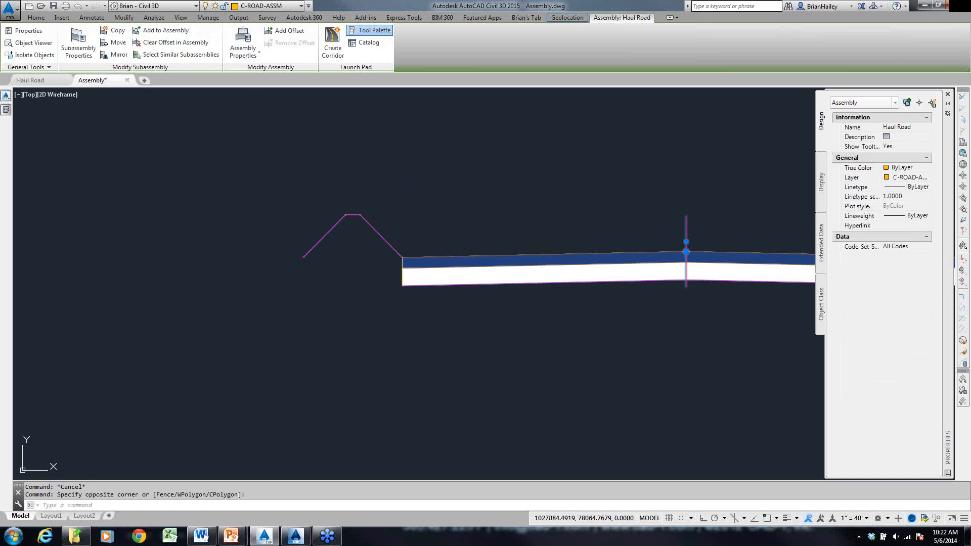
left_click(379, 165)
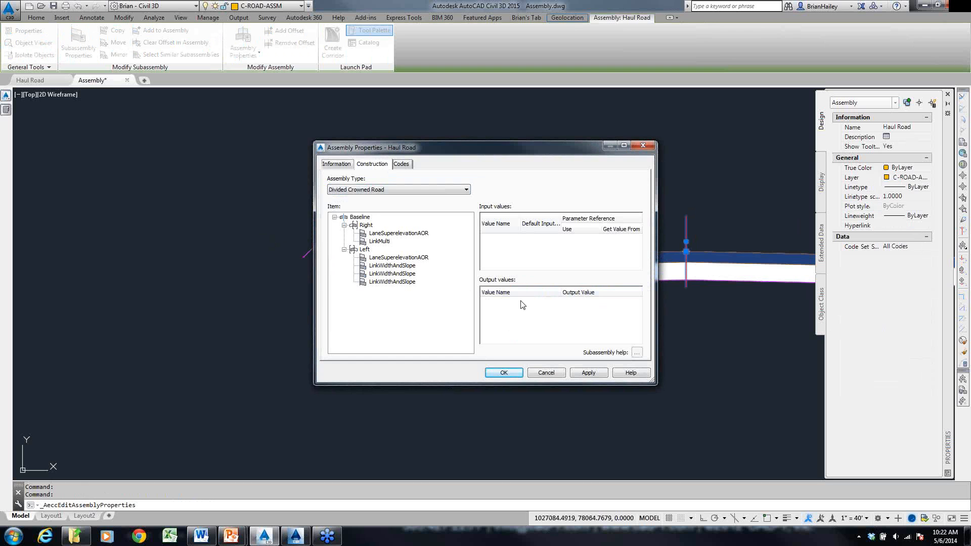
left_click(409, 234)
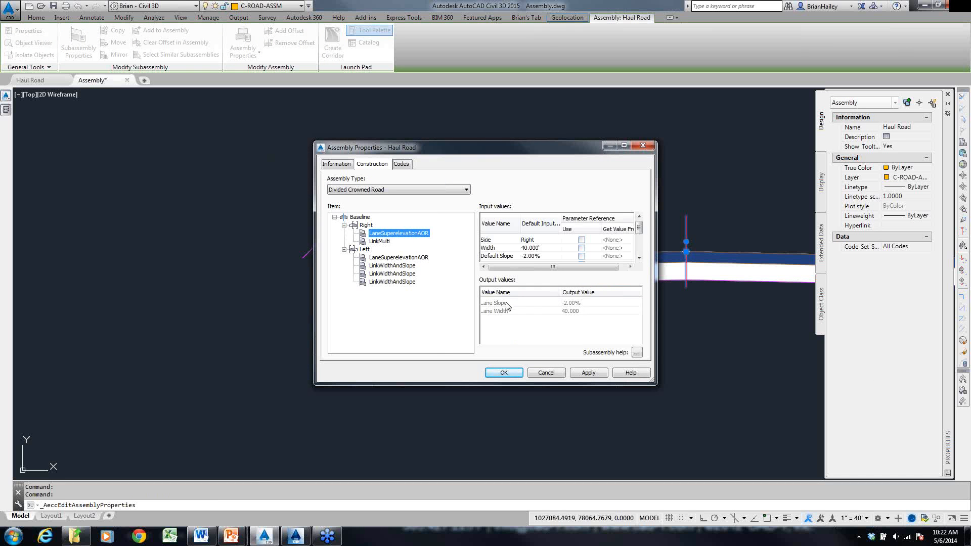
left_click(500, 311)
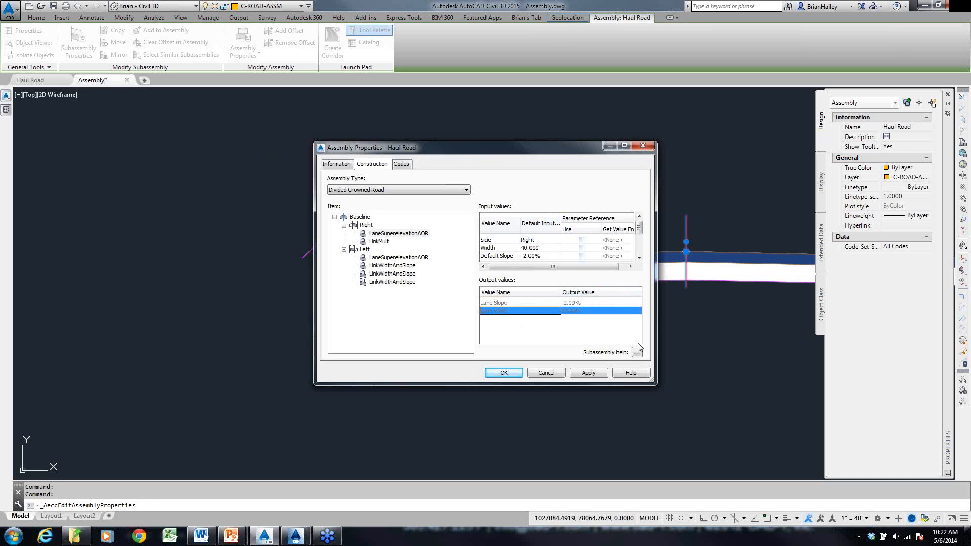
left_click(546, 374)
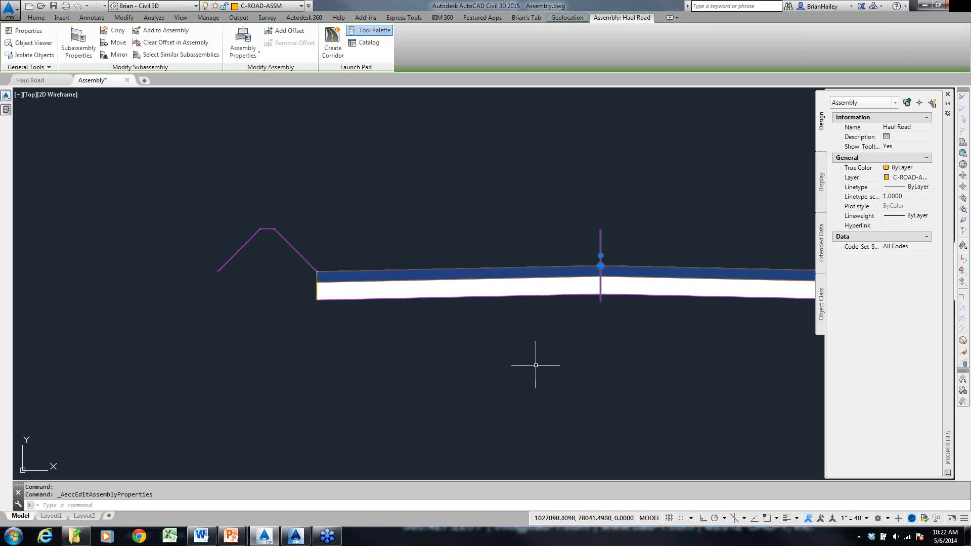
key("Escape")
key("Escape")
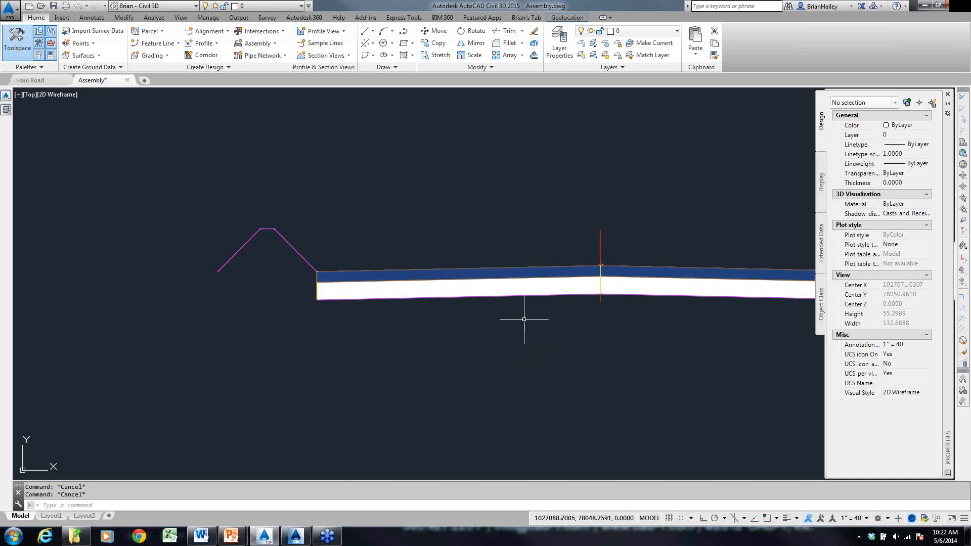
scroll(511, 319, "down", 4)
middle_click_drag(471, 327, 445, 332)
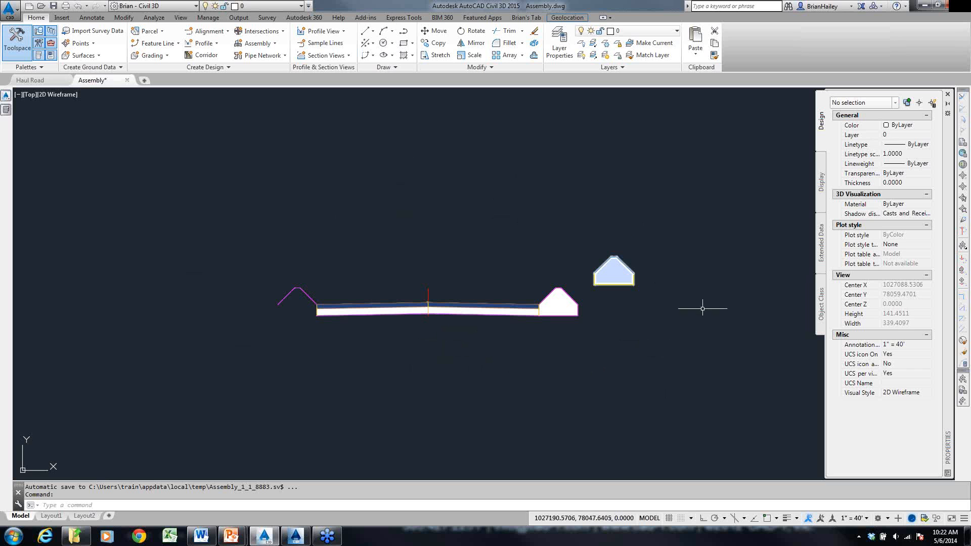
mouse_move(351, 301)
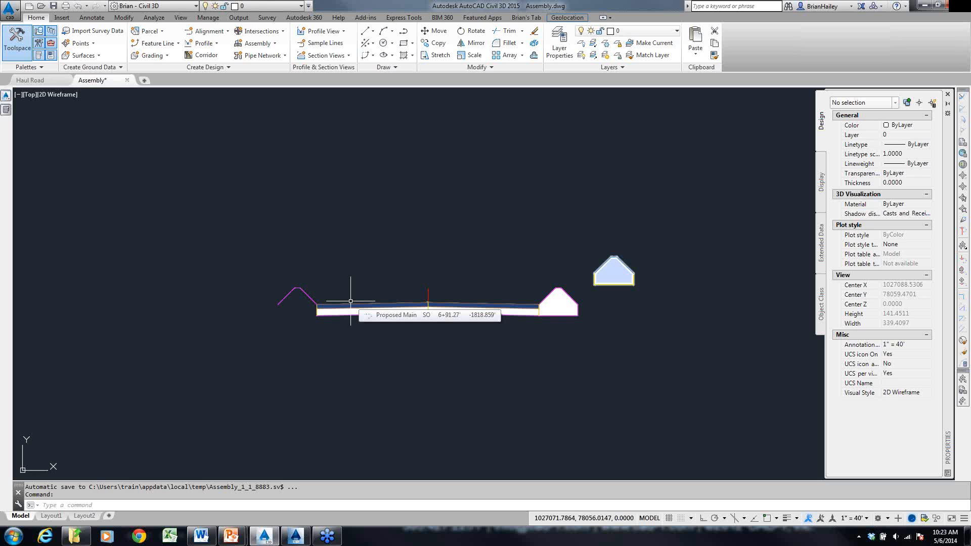
- Switch to Subassembly Composer and set the subassembly name to HaulRoadBerm in the packet settings
left_click(296, 536)
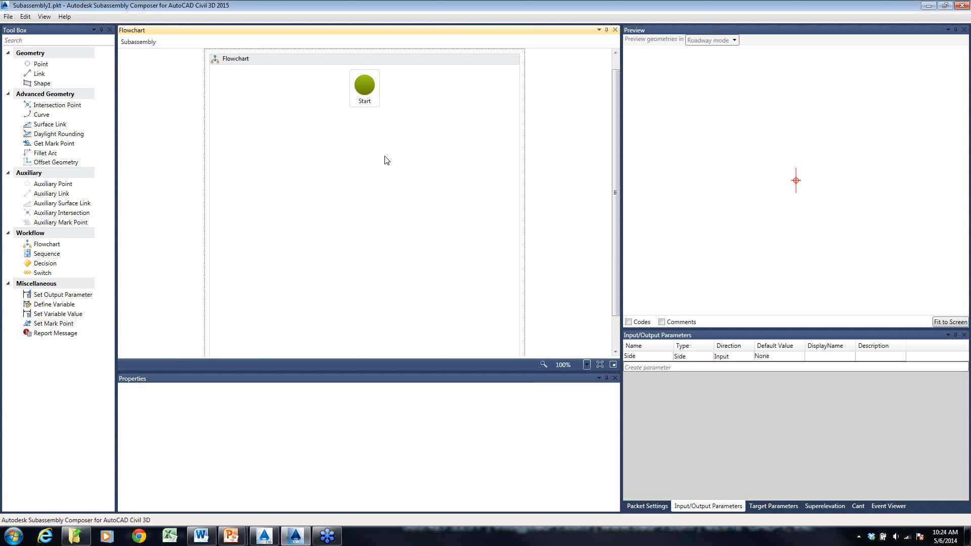
left_click(648, 506)
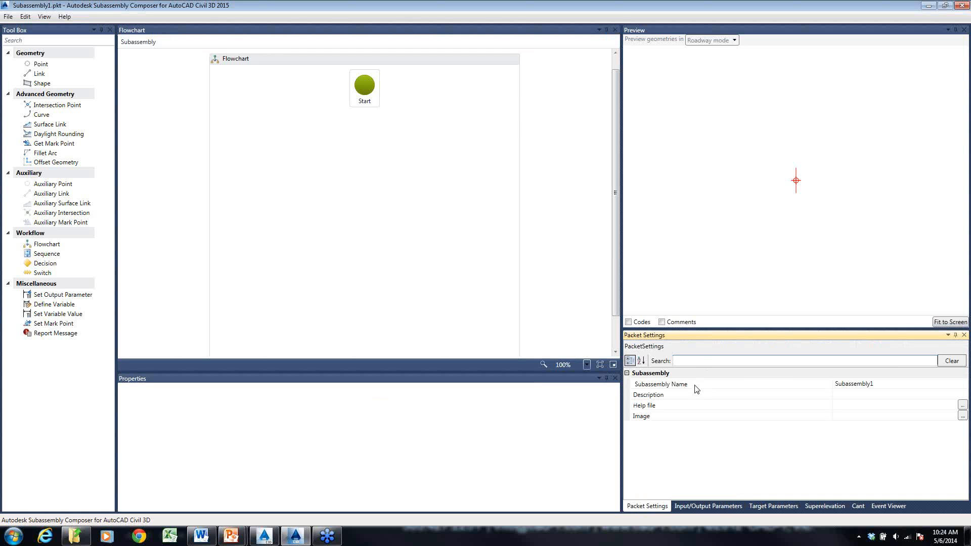
left_click(861, 384)
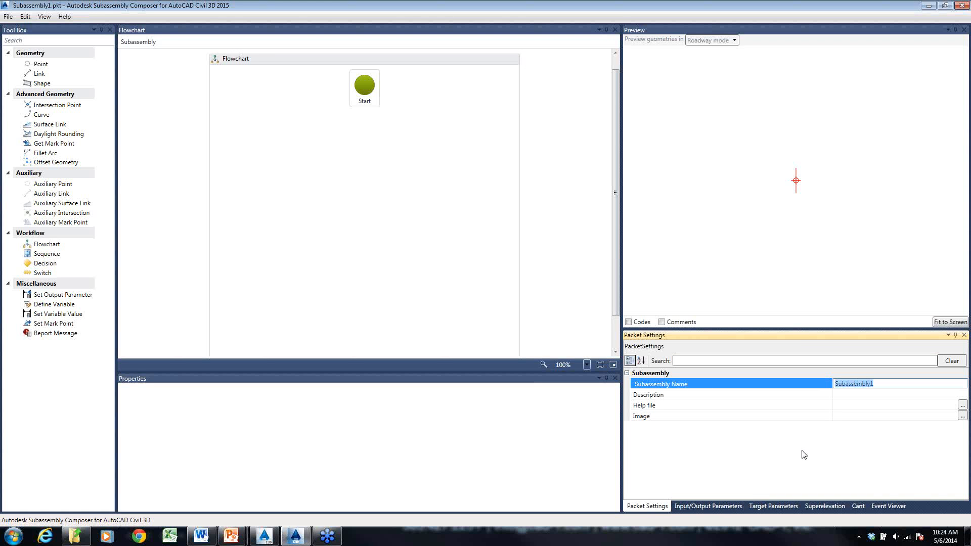
type("HaulRoadBerm")
key("Return")
left_click(781, 396)
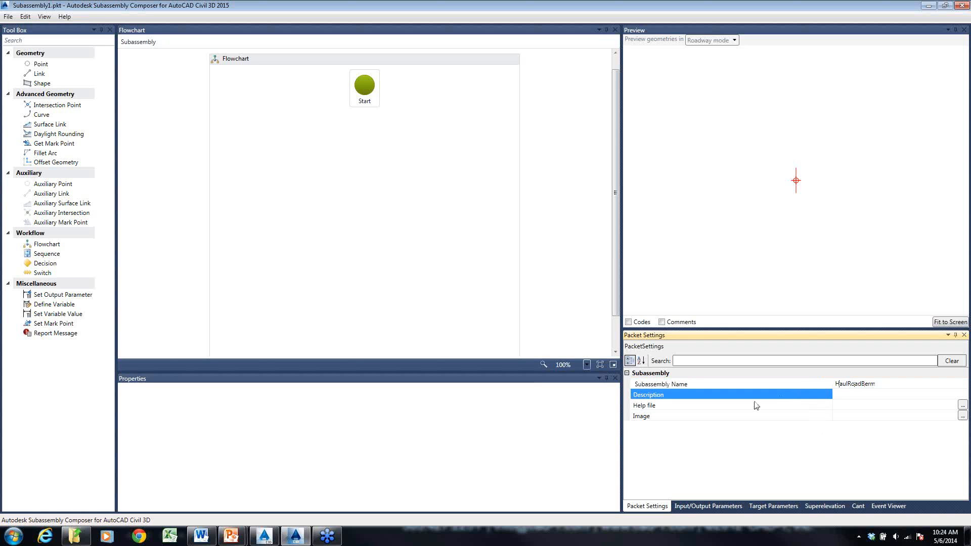
left_click(659, 405)
left_click(723, 416)
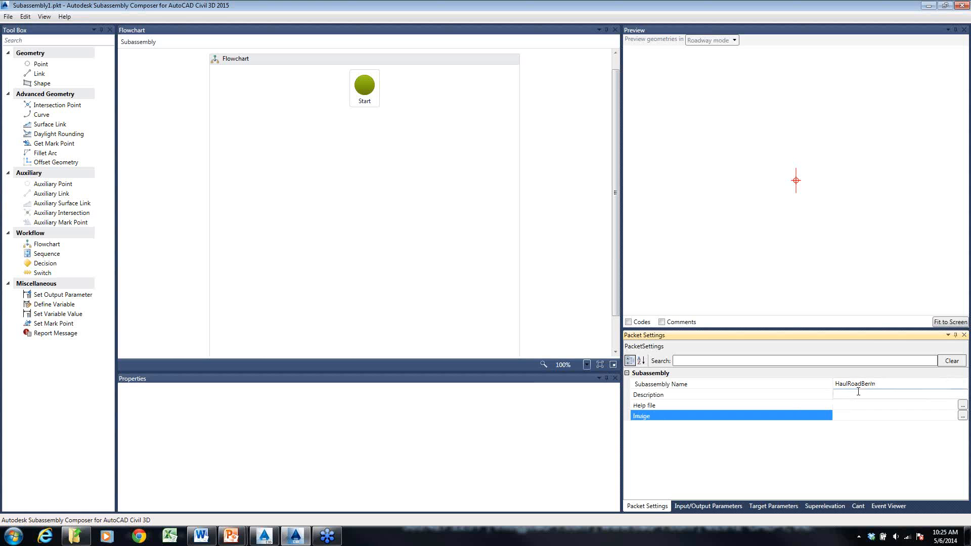
- Add a Double input parameter named BaseDepth with a default value of 4
left_click(711, 506)
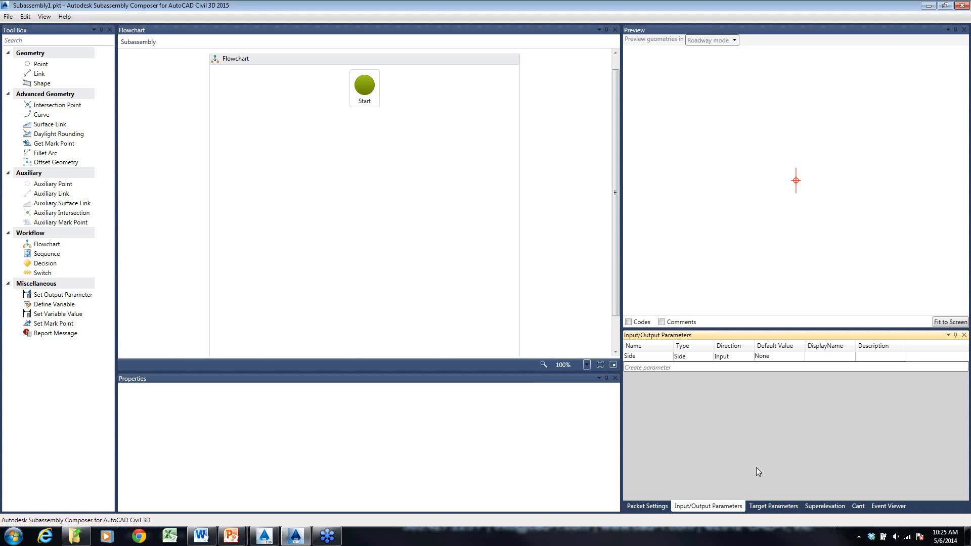
left_click(650, 368)
left_click(658, 367)
left_click(660, 367)
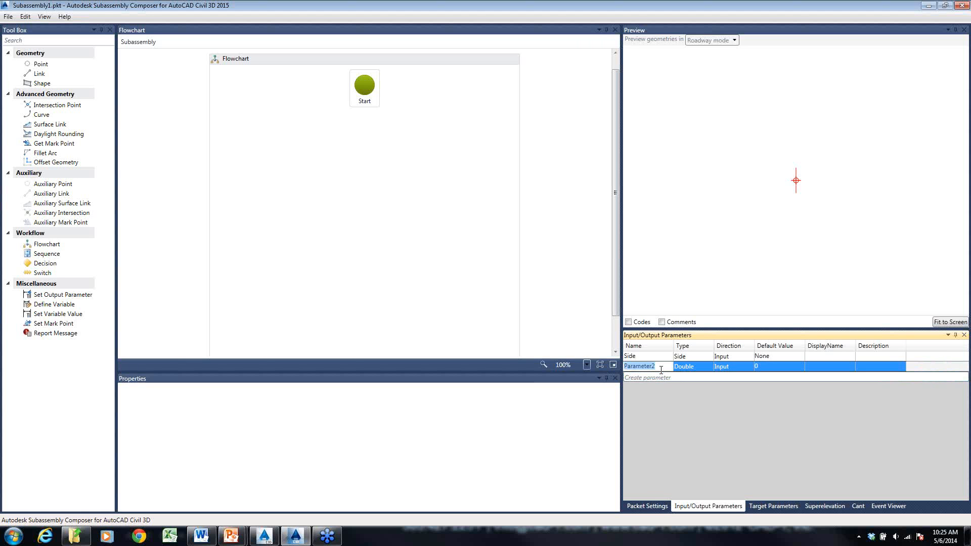
type("BaseDepth")
key("Return")
left_click(775, 366)
type("4")
key("Return")
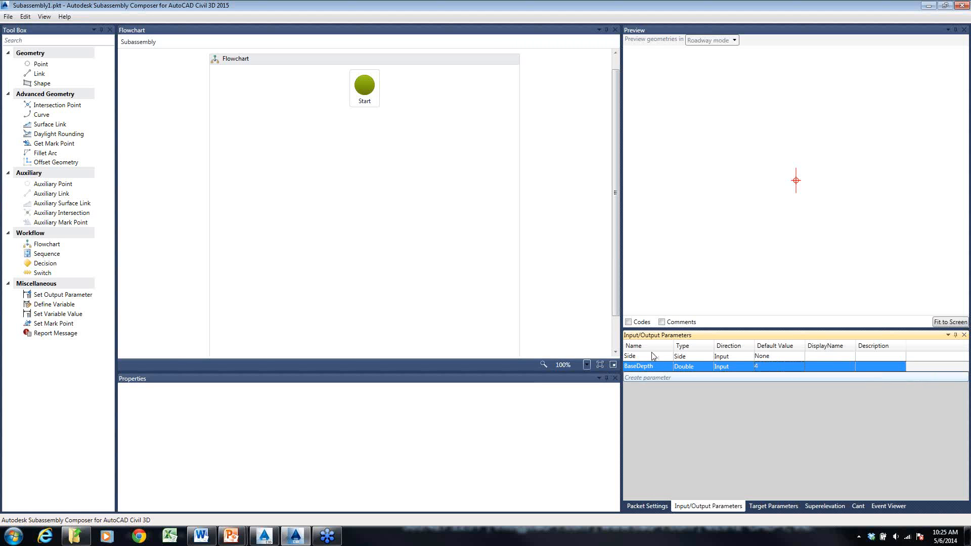
left_click(733, 357)
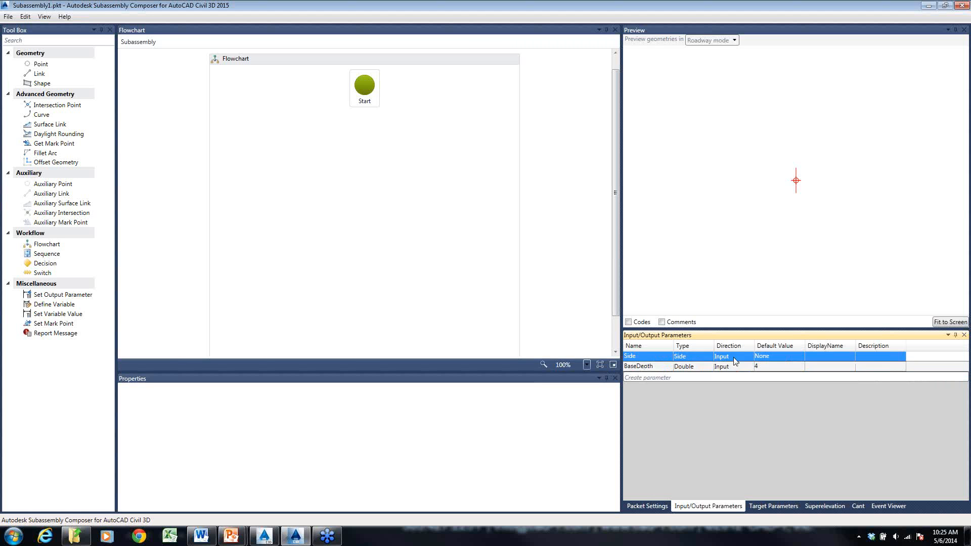
left_click(778, 357)
left_click(778, 357)
- Create a Surface target parameter for the subassembly
left_click(773, 506)
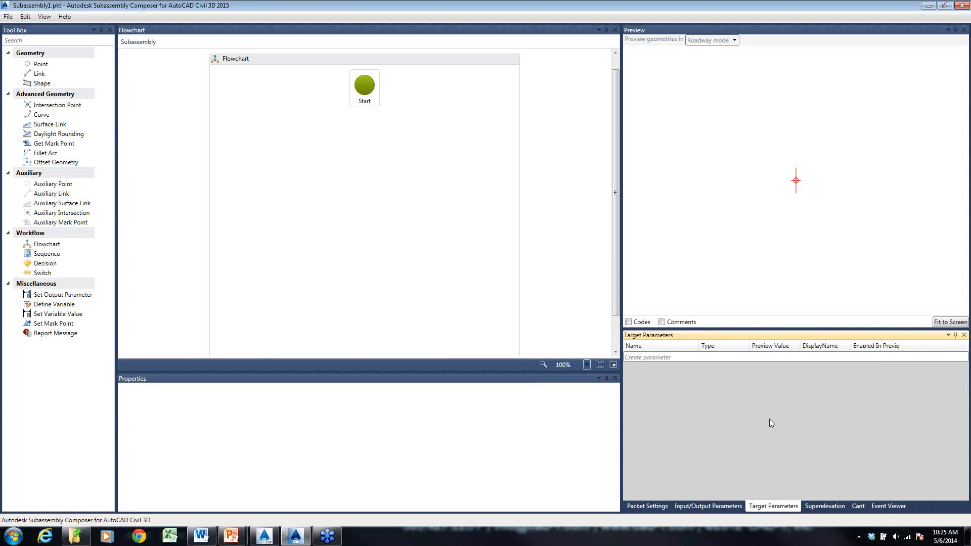
left_click(647, 358)
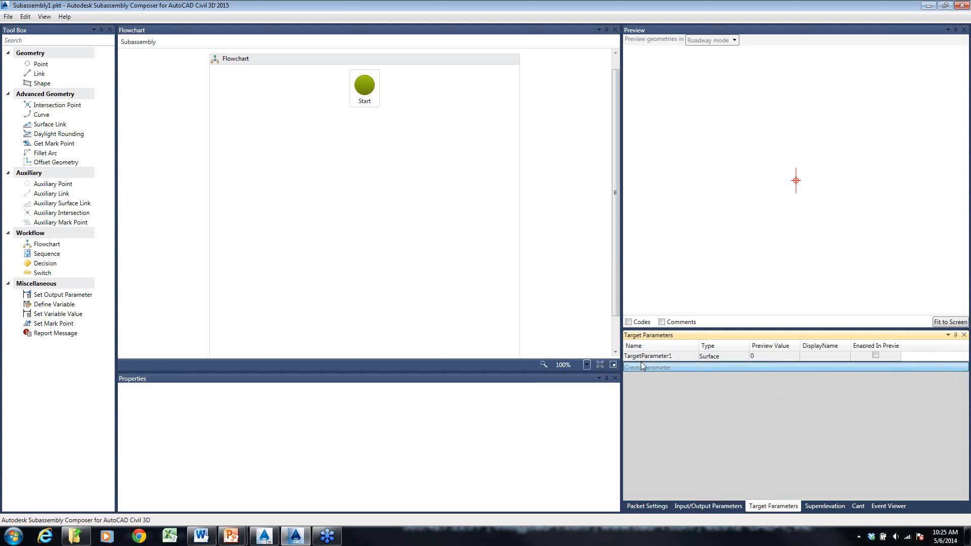
left_click(664, 357)
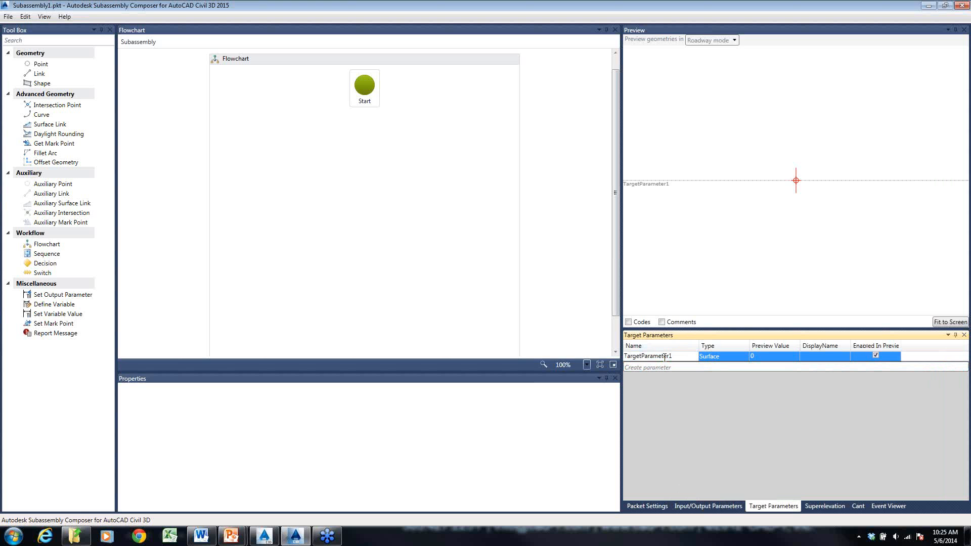
- Try to rename the surface target parameter to "Existing Ground"
left_click(664, 357)
type("Existing Ground")
left_click(781, 356)
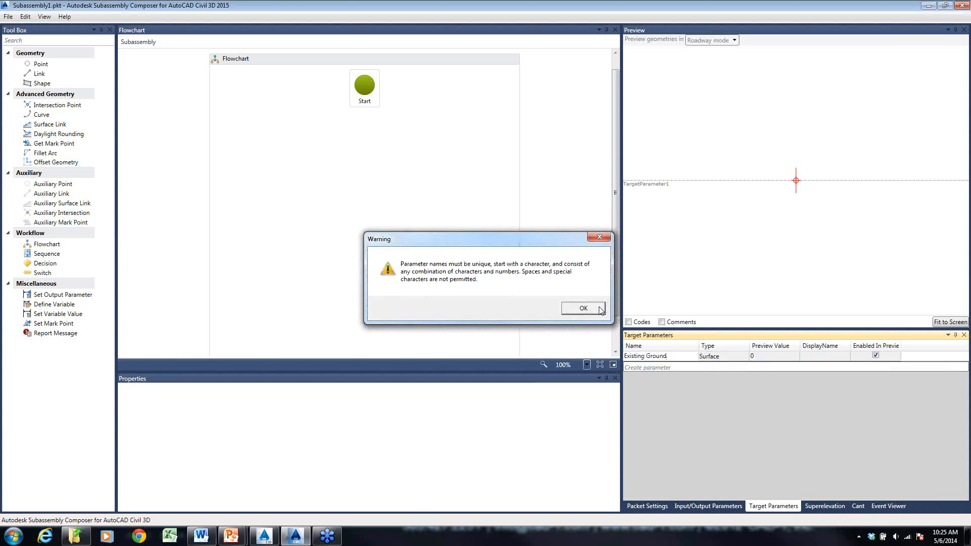
left_click(577, 308)
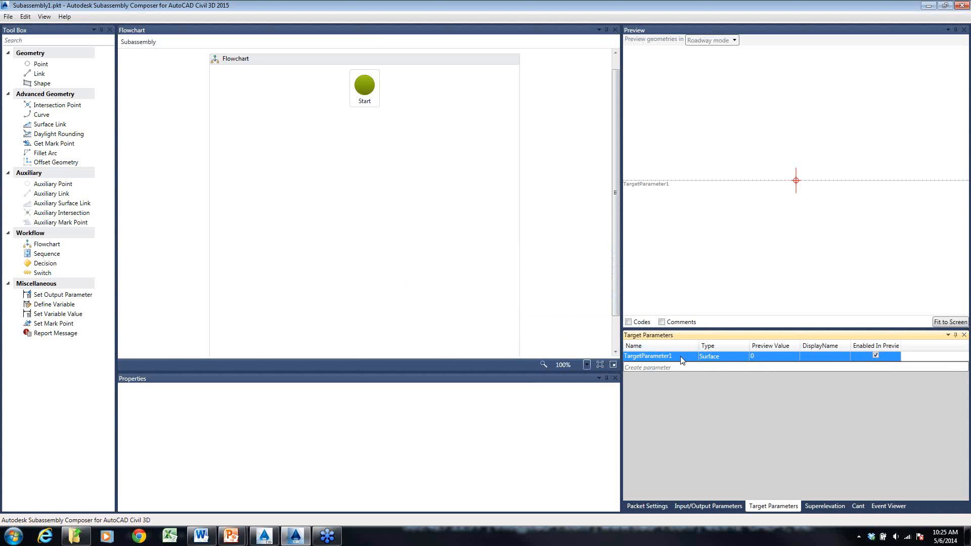
- Rename the surface target parameter to ExistingGround
left_click(681, 356)
type("ExistingGround")
key("Return")
- Set the preview value of the ExistingGround surface target to -4.5
left_click(767, 356)
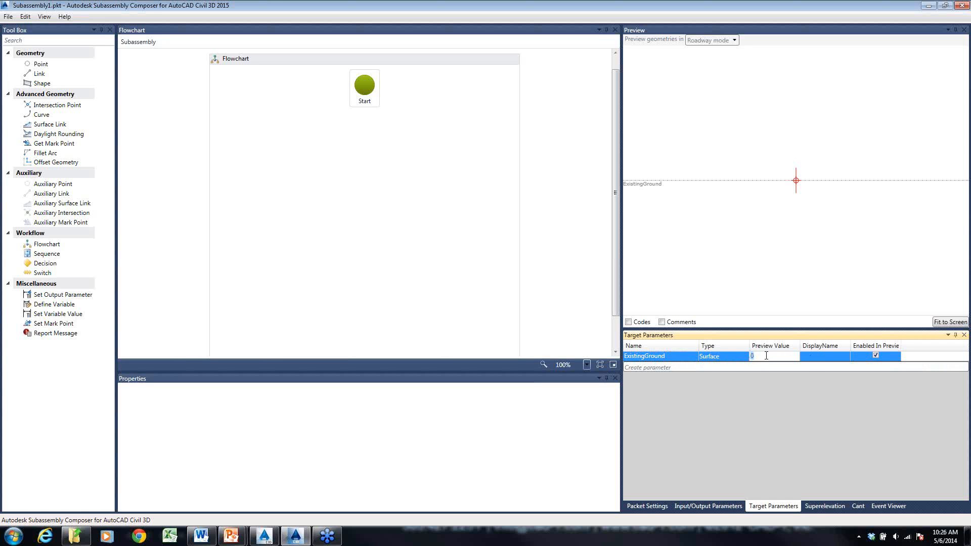
type("4.5")
key("Return")
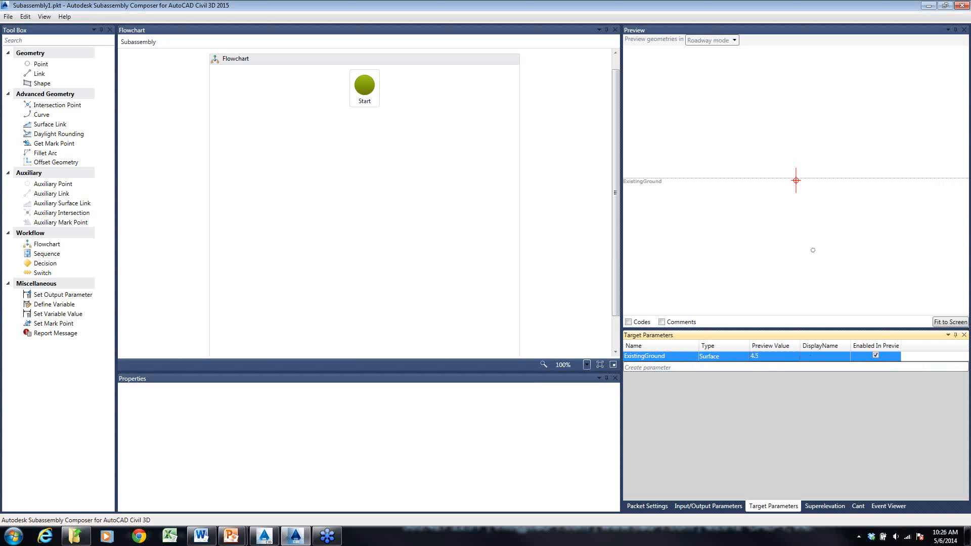
left_click(761, 356)
type("-4")
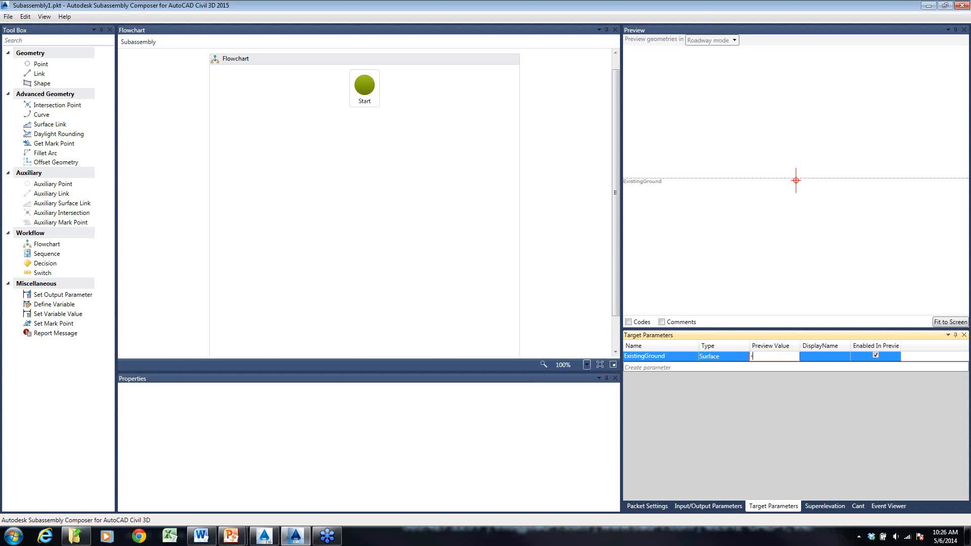
type(".5")
key("Return")
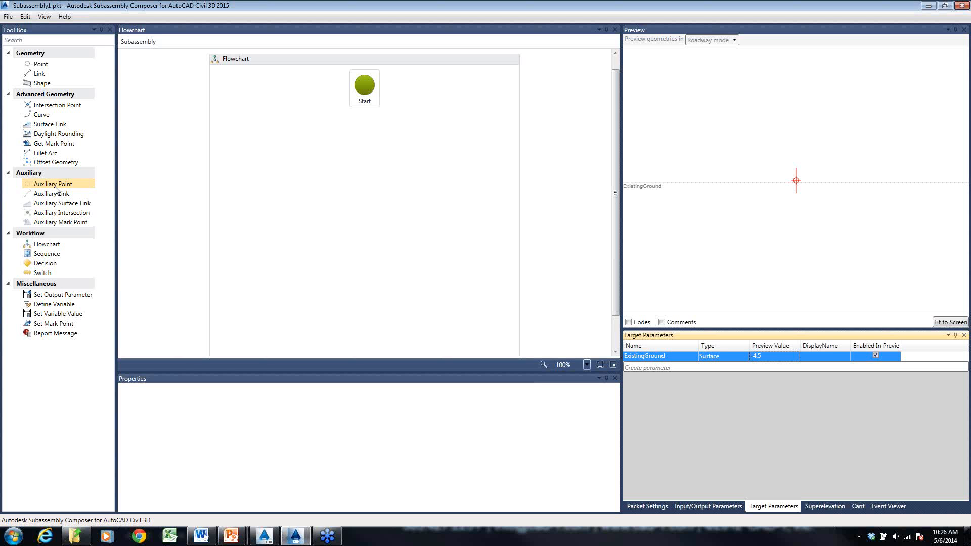
- Add two auxiliary points in sequence below the Start node, with the second one linked from the first
left_click_drag(54, 187, 367, 137)
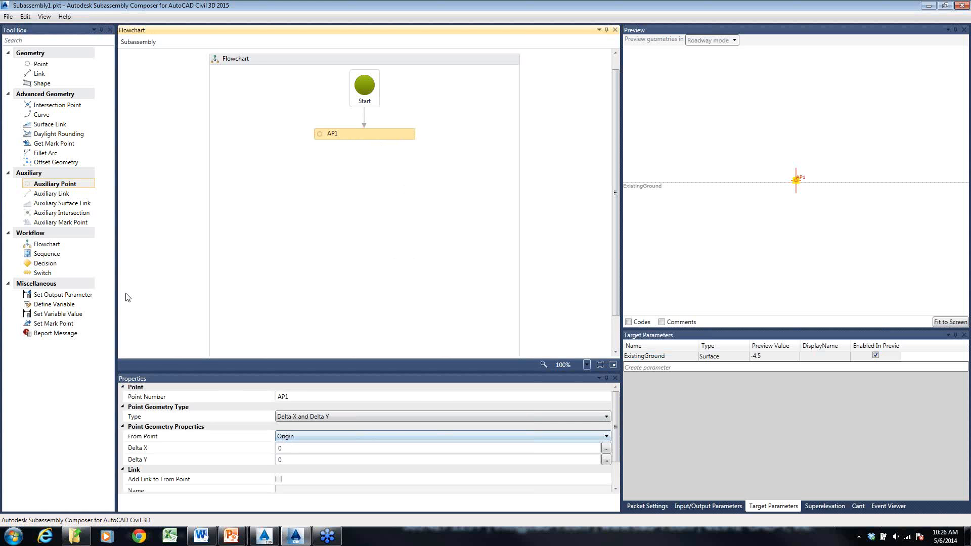
left_click_drag(66, 193, 372, 171)
left_click(373, 164)
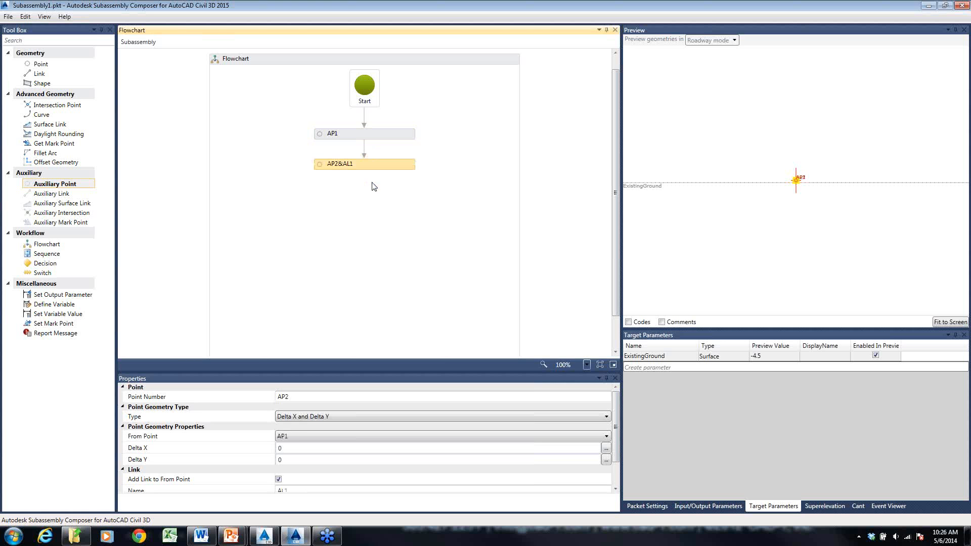
- Set the second auxiliary point's geometry type to Delta X on Surface, with ExistingGround as its surface target
left_click(300, 437)
left_click(300, 436)
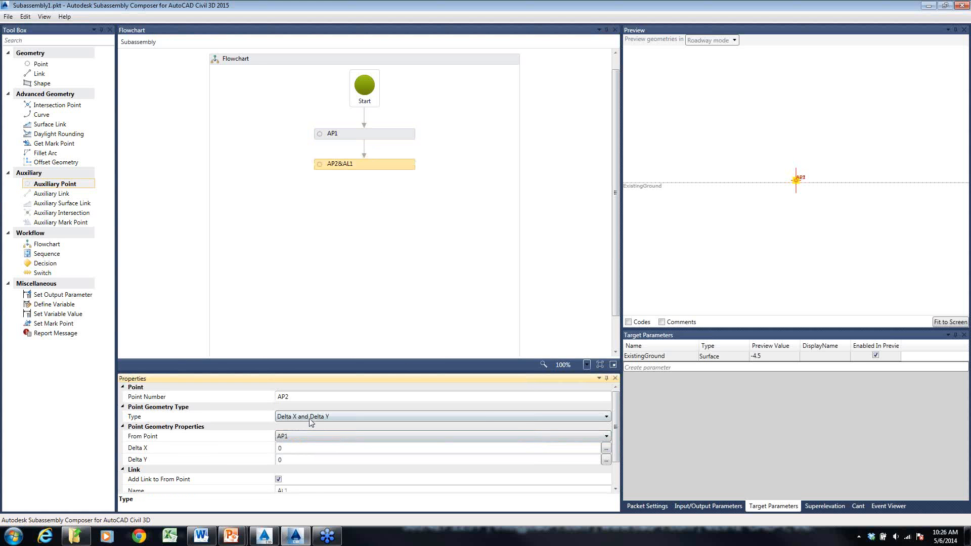
left_click(310, 420)
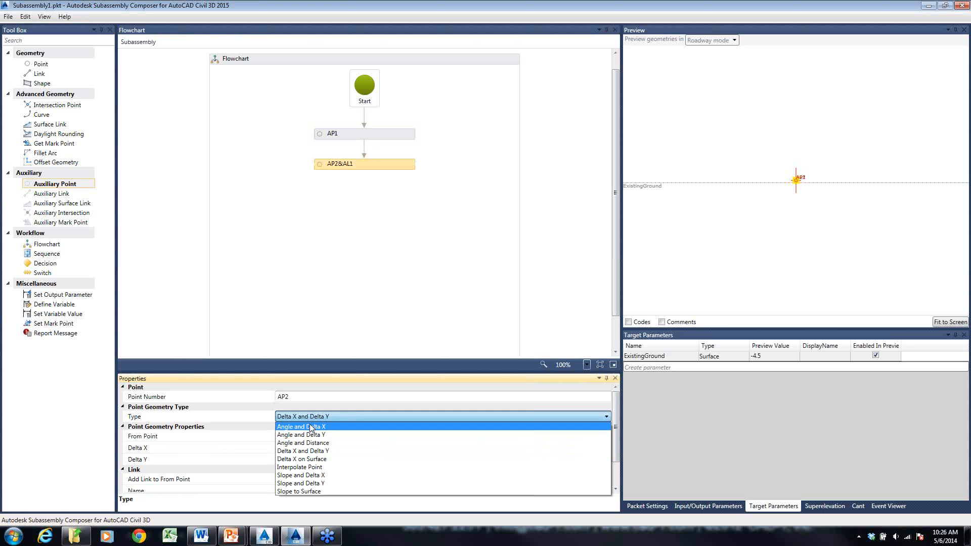
left_click(324, 460)
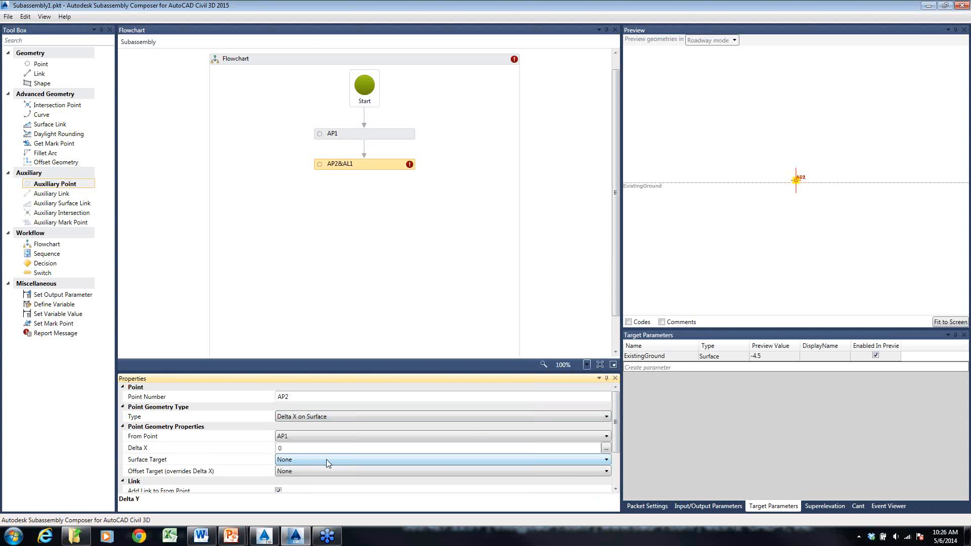
left_click(796, 174)
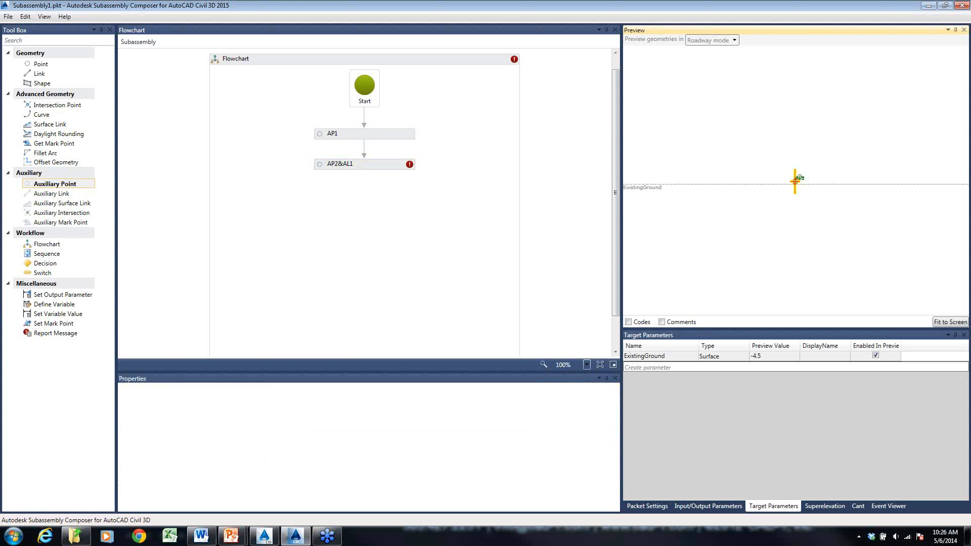
scroll(800, 180, "up", 5)
scroll(784, 185, "up", 5)
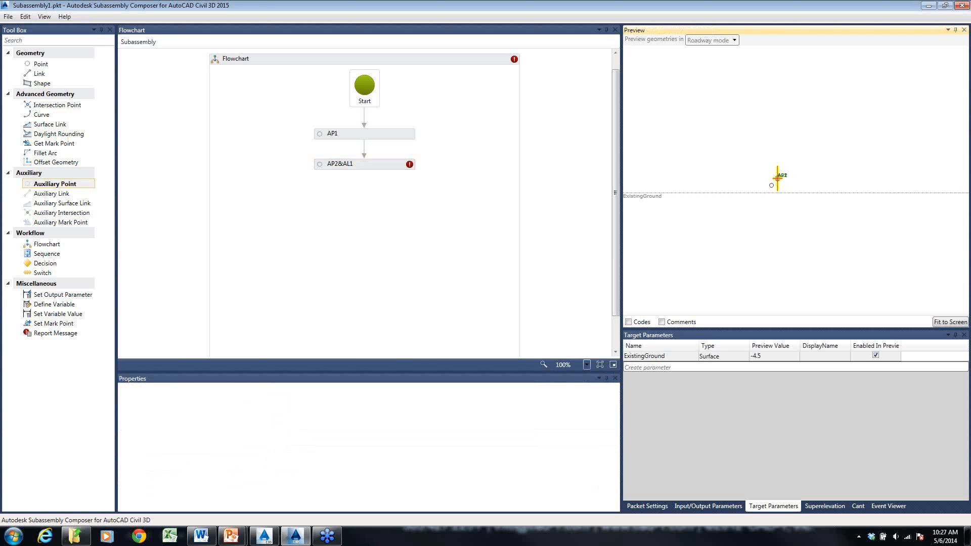
left_click(402, 231)
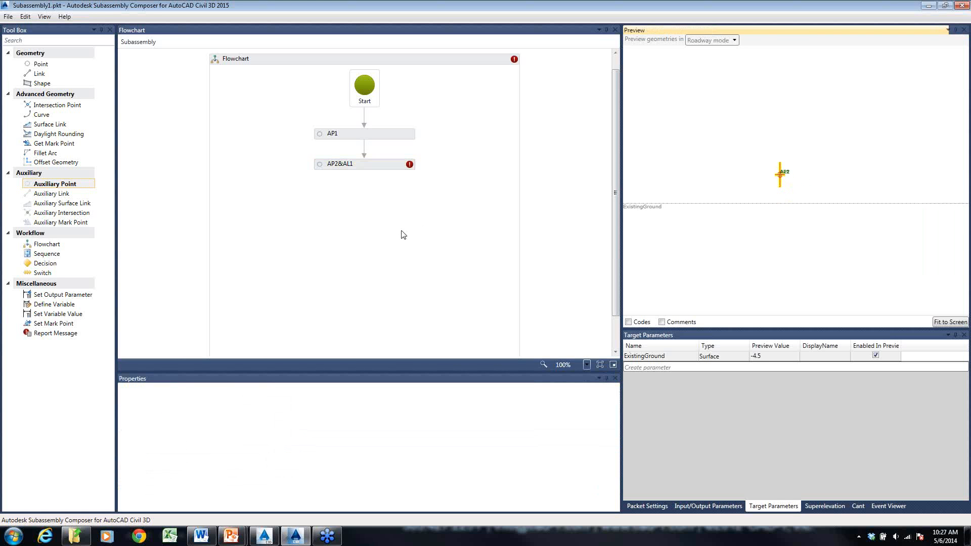
left_click(342, 159)
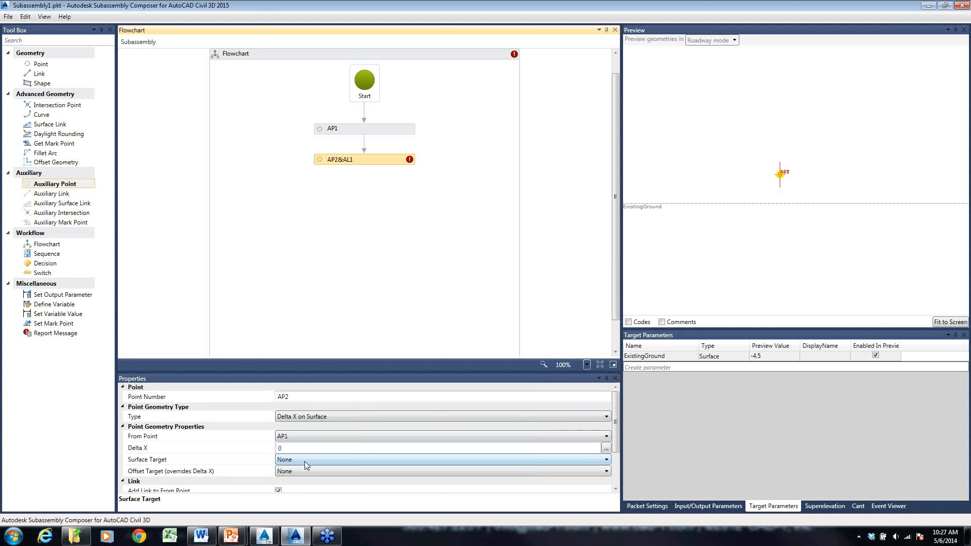
left_click(304, 460)
left_click(302, 478)
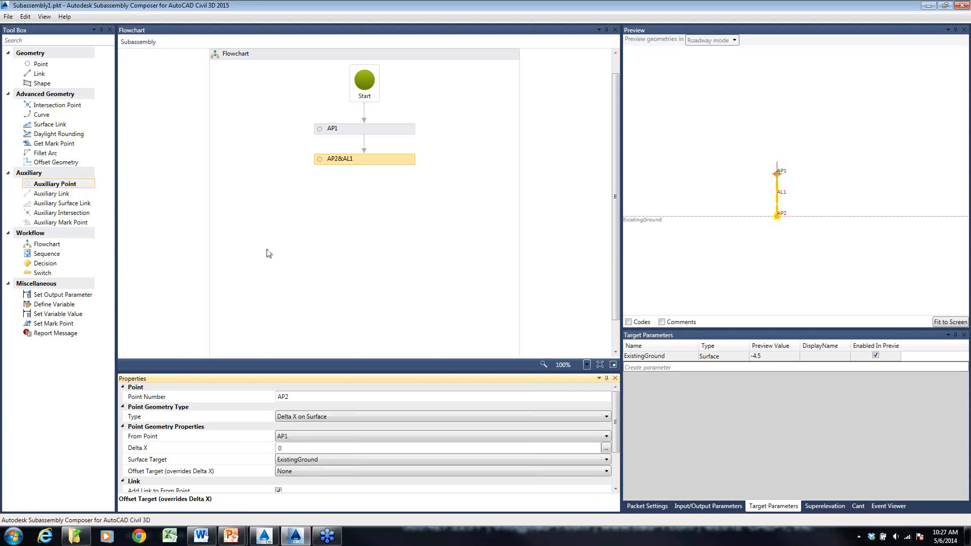
- Add a Define Variable element after AP2 with type Double and the default expression ap1.y-ap2.y
left_click(45, 307)
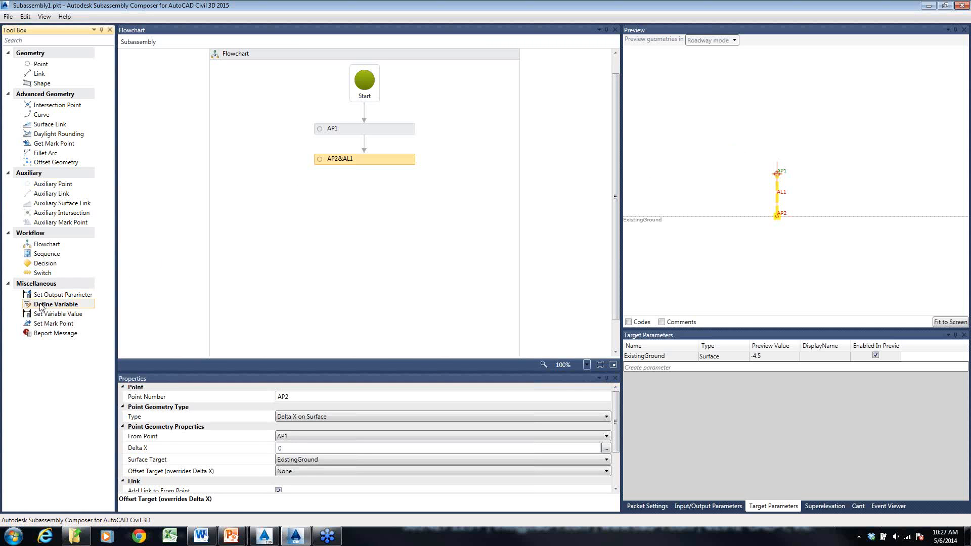
left_click_drag(44, 307, 368, 188)
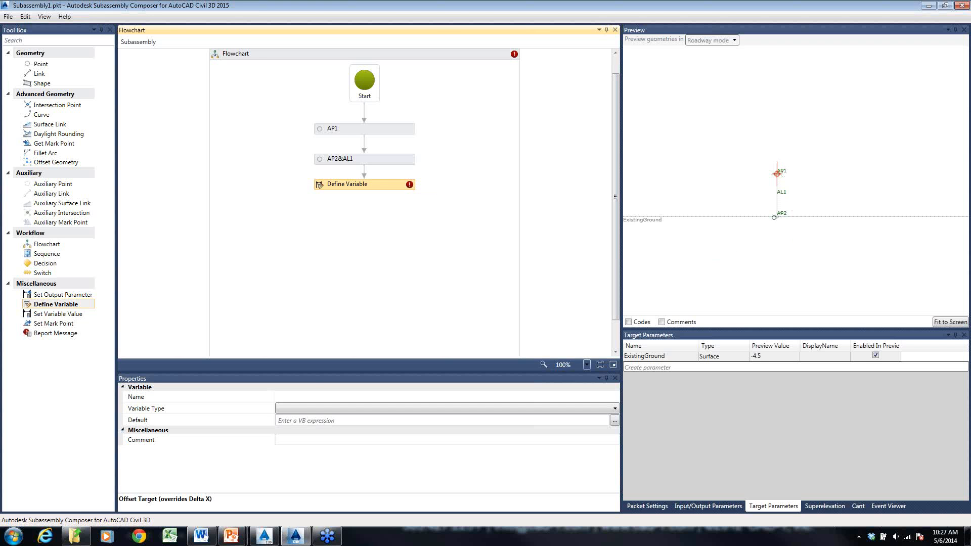
left_click(306, 408)
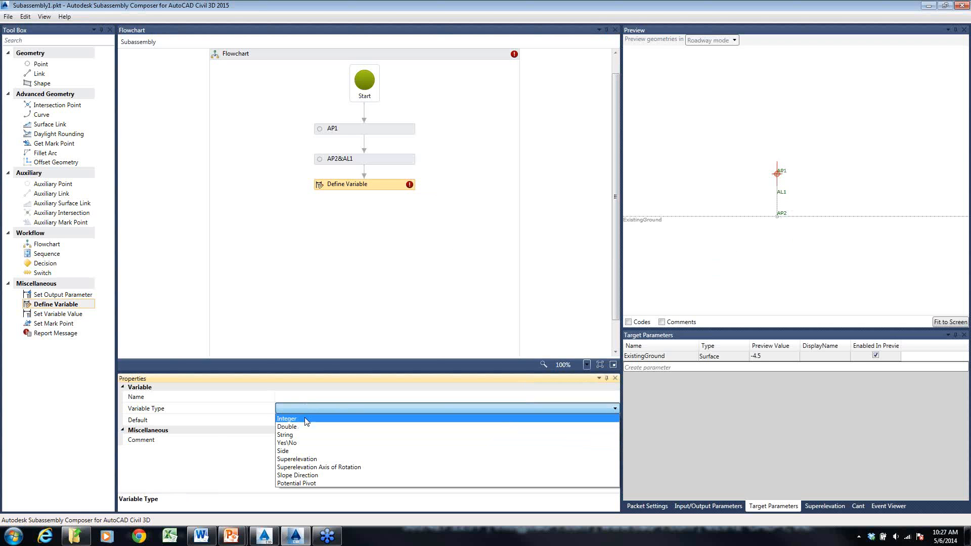
left_click(307, 427)
left_click(329, 422)
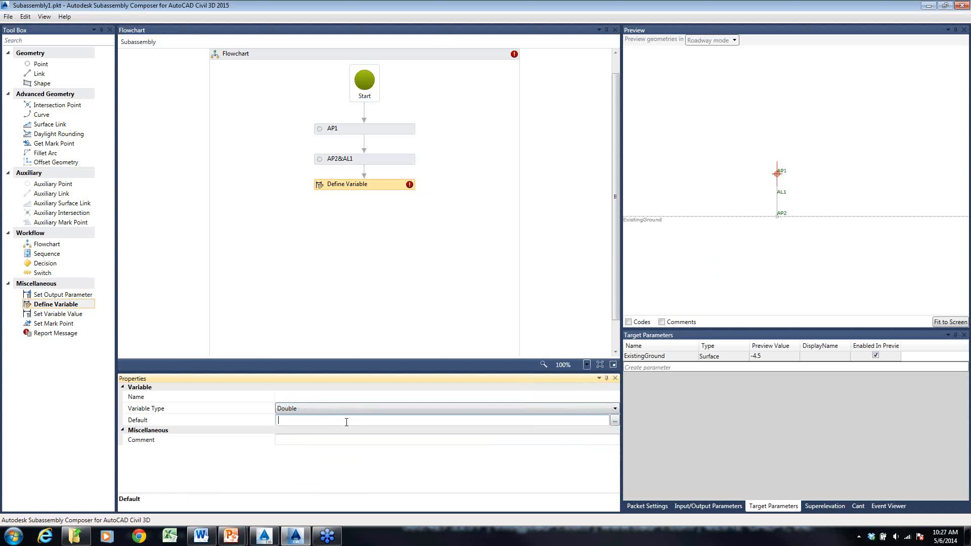
type("ap1.y")
key("BackSpace")
type("-ap2.y")
left_click(393, 322)
- Name the new Double variable dH
left_click(383, 189)
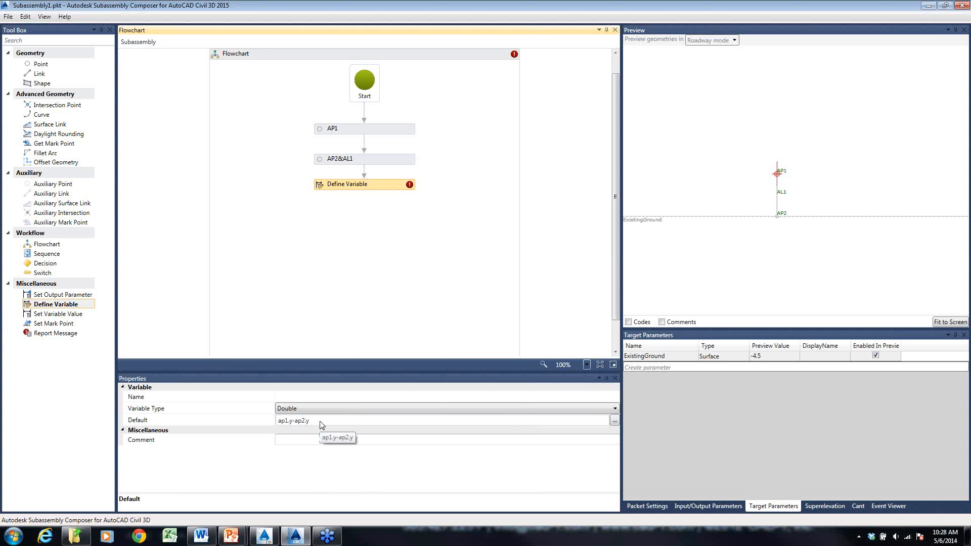
left_click(343, 421)
left_click(387, 243)
left_click(407, 184)
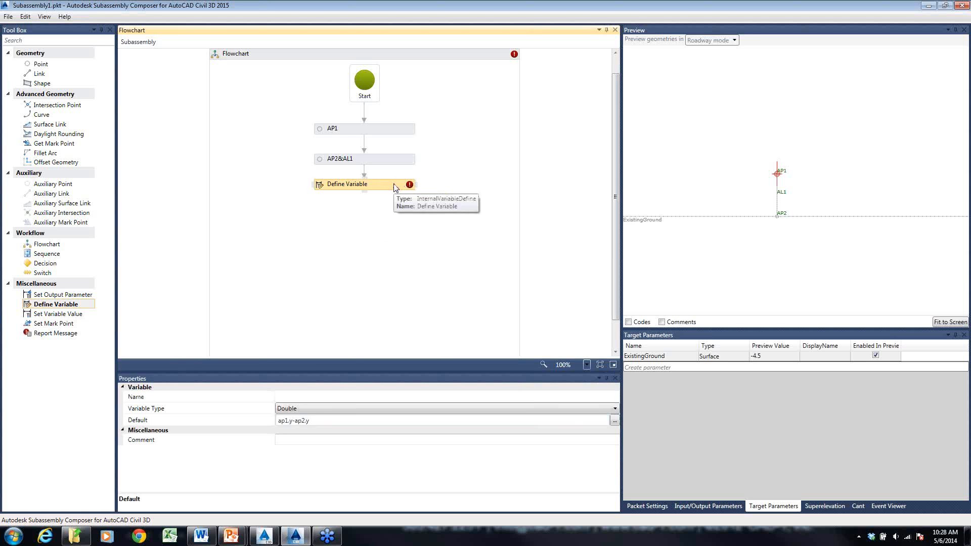
left_click(315, 408)
left_click(315, 409)
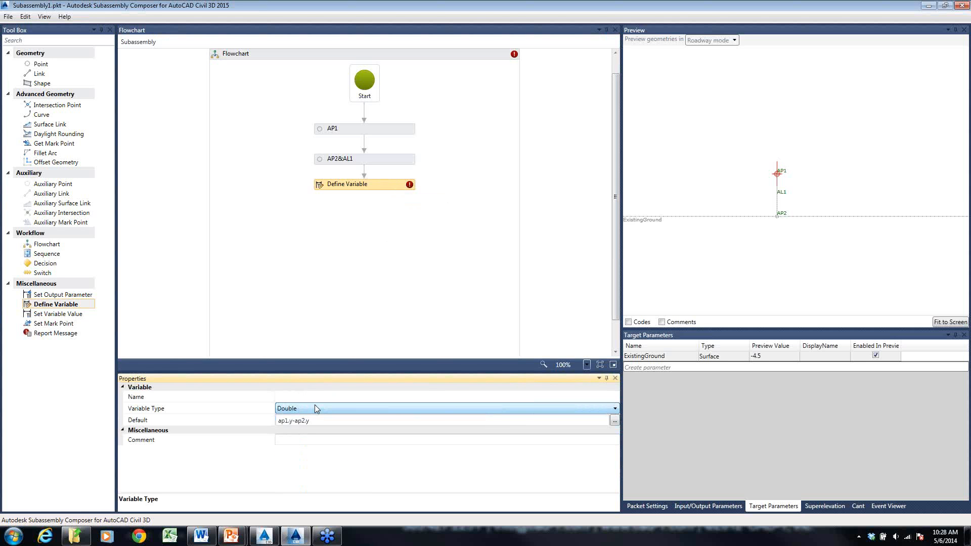
left_click(318, 397)
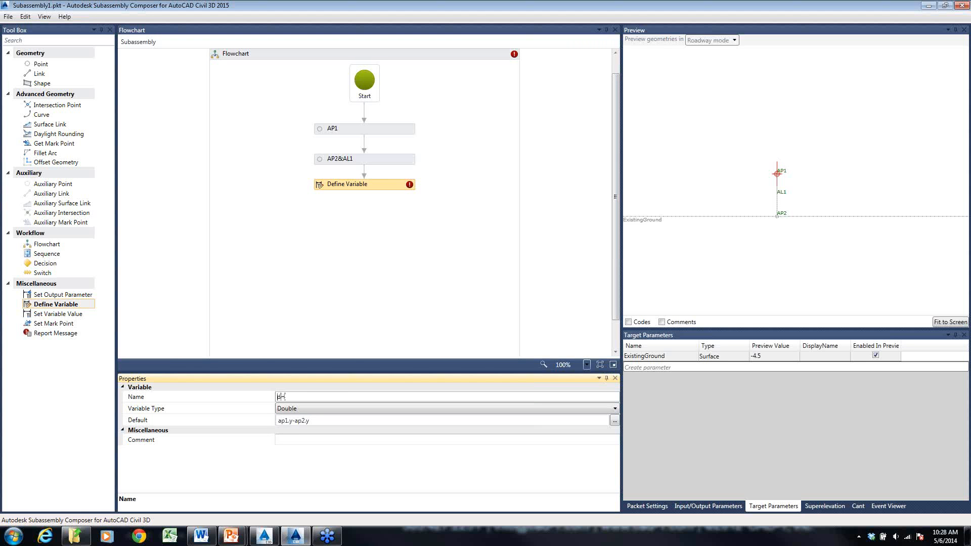
type("dH")
left_click(399, 263)
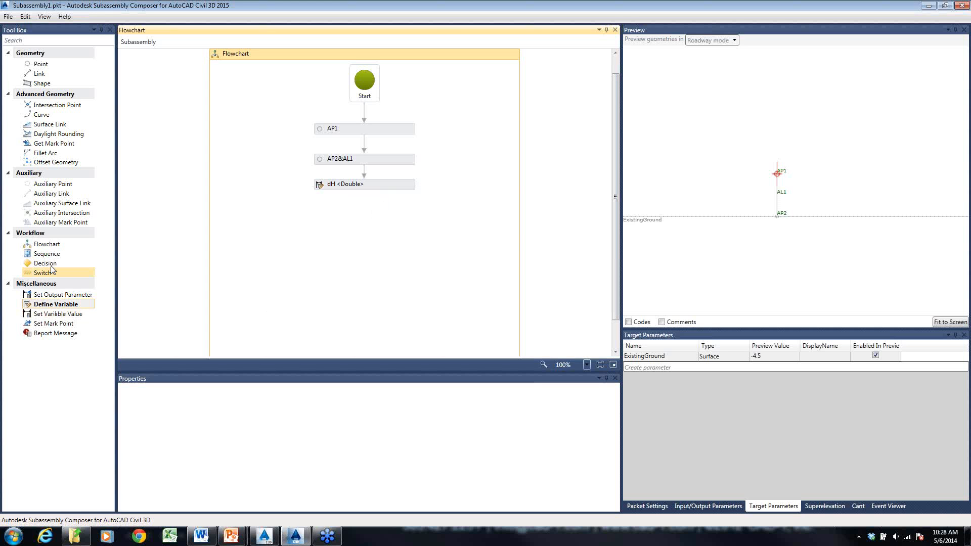
- Add a Decision below the dH variable with the condition dH>6, keeping the True and False branch labels
left_click_drag(46, 268, 363, 223)
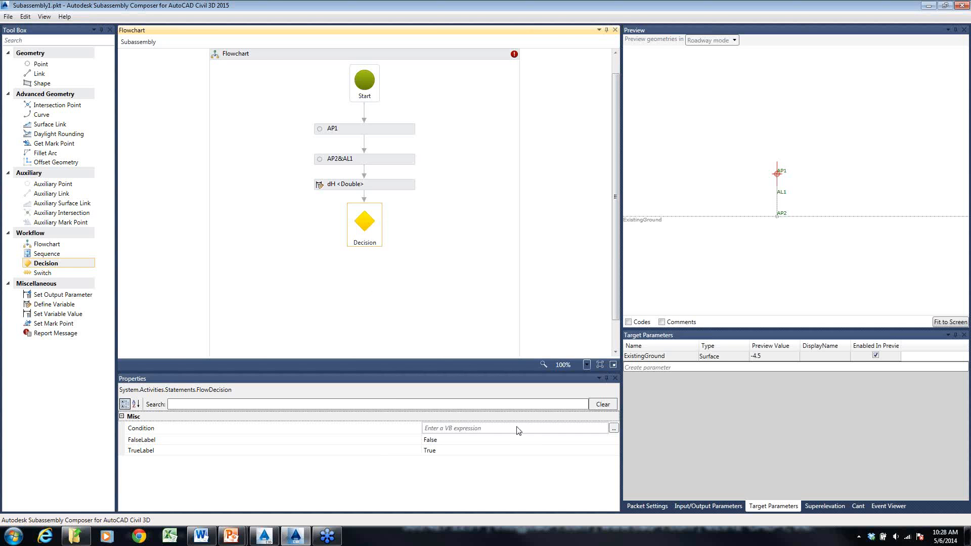
left_click(547, 429)
type("dH")
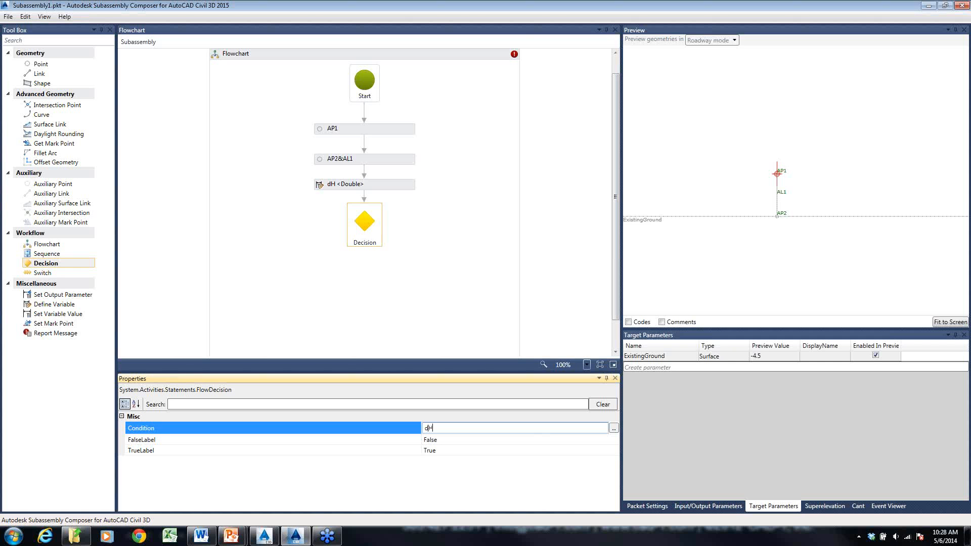
type(" > 6")
left_click(462, 450)
left_click(459, 439)
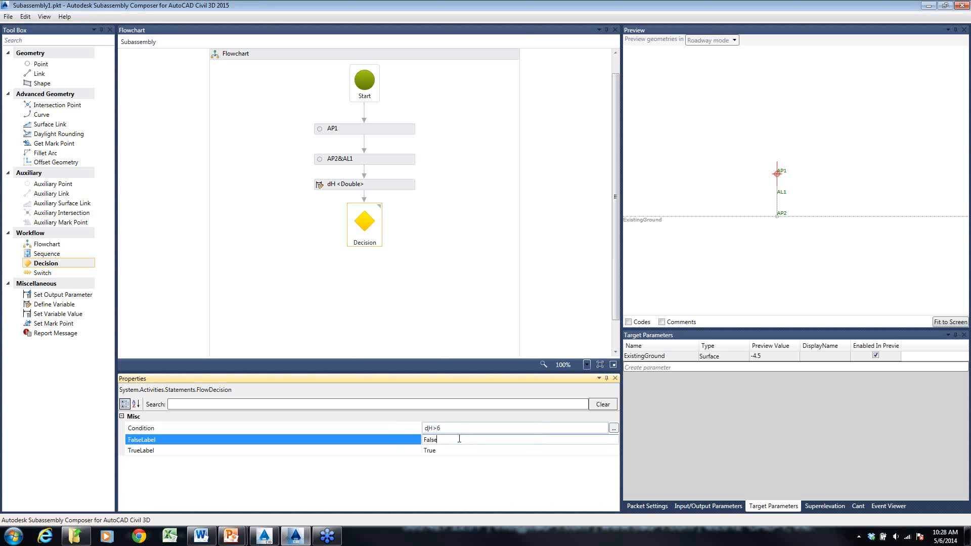
left_click(450, 450)
left_click(405, 336)
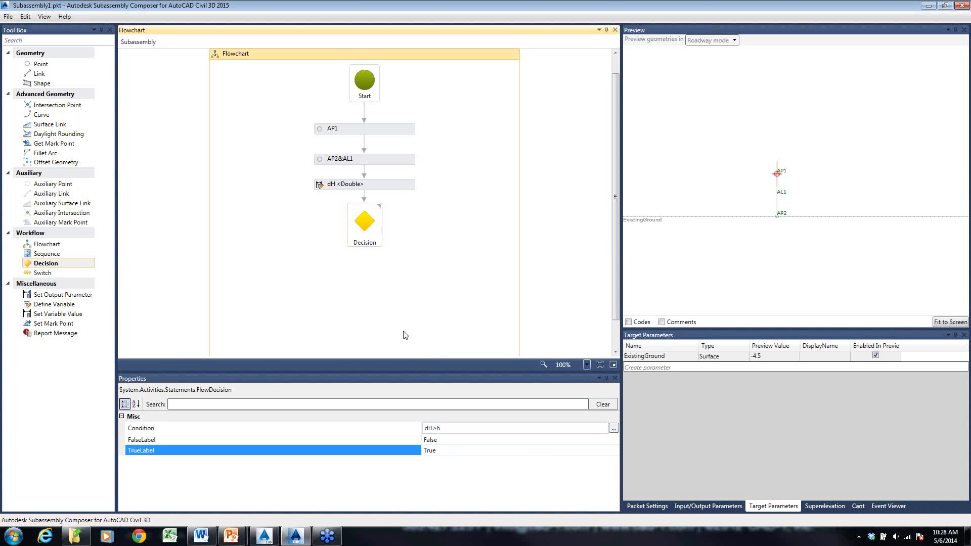
- Move the Decision further down and place another Define Variable element between dH and the Decision
mouse_move(369, 238)
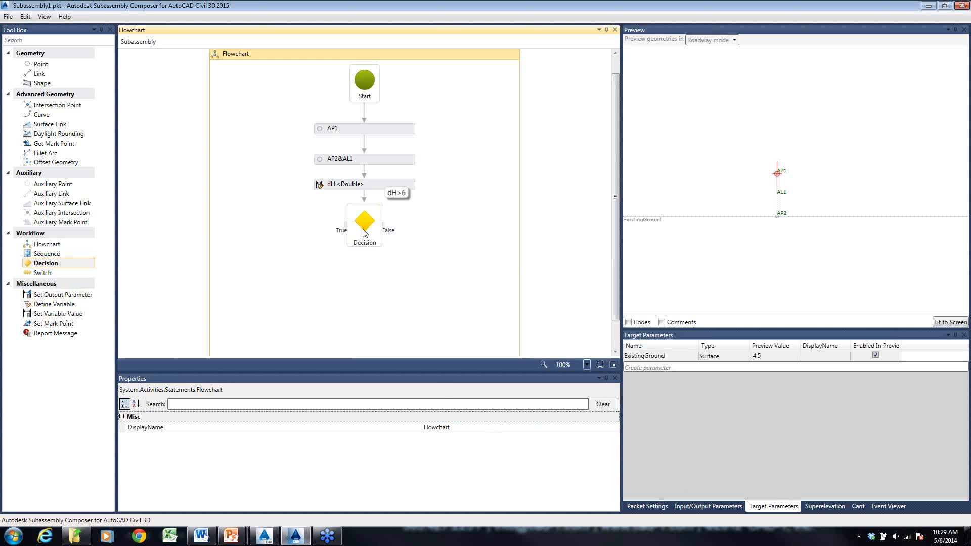
left_click_drag(364, 226, 365, 262)
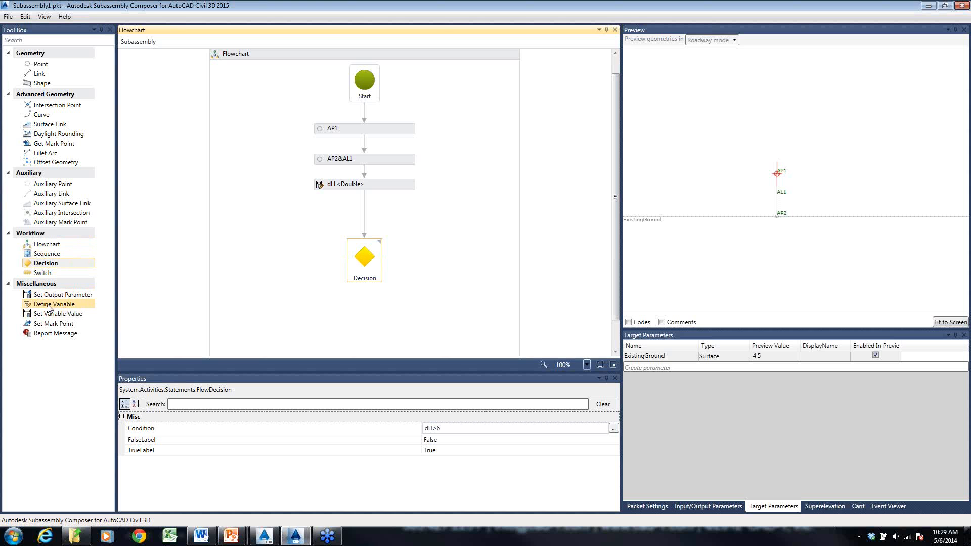
left_click_drag(52, 305, 366, 211)
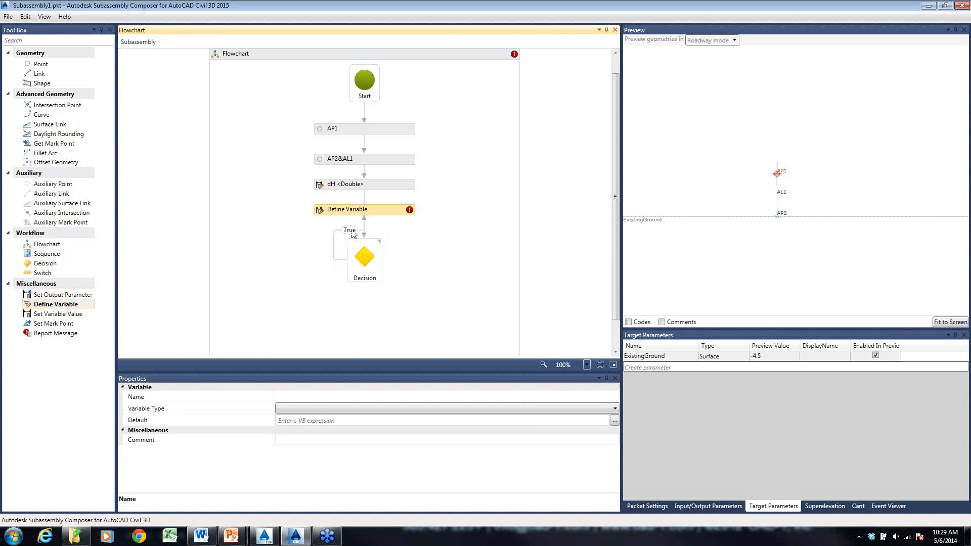
- Delete the direct connector from dH to the Decision and the Decision's True connector to the new Define Variable element
left_click(369, 198)
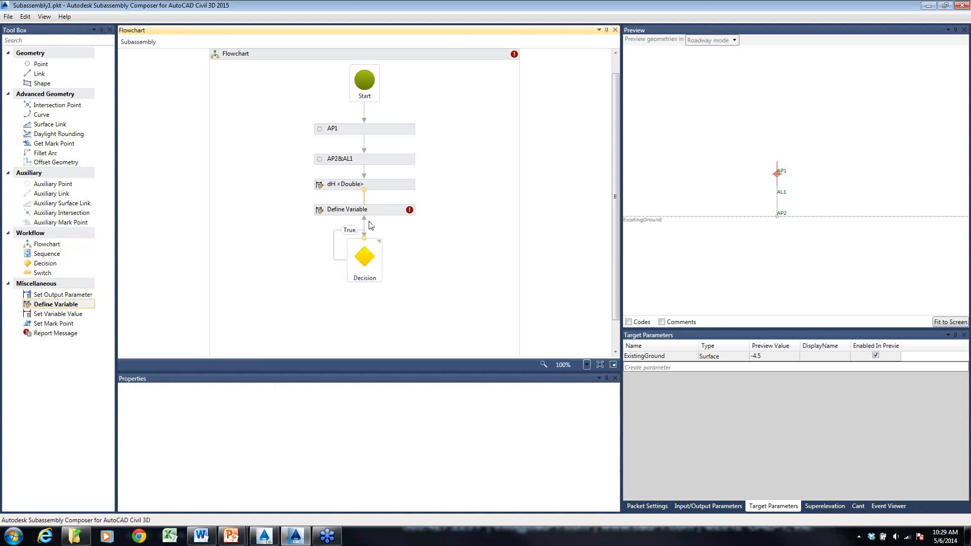
key("Delete")
left_click(334, 242)
key("Delete")
- Connect dH to the new Define Variable element, and that element to the Decision
left_click(362, 185)
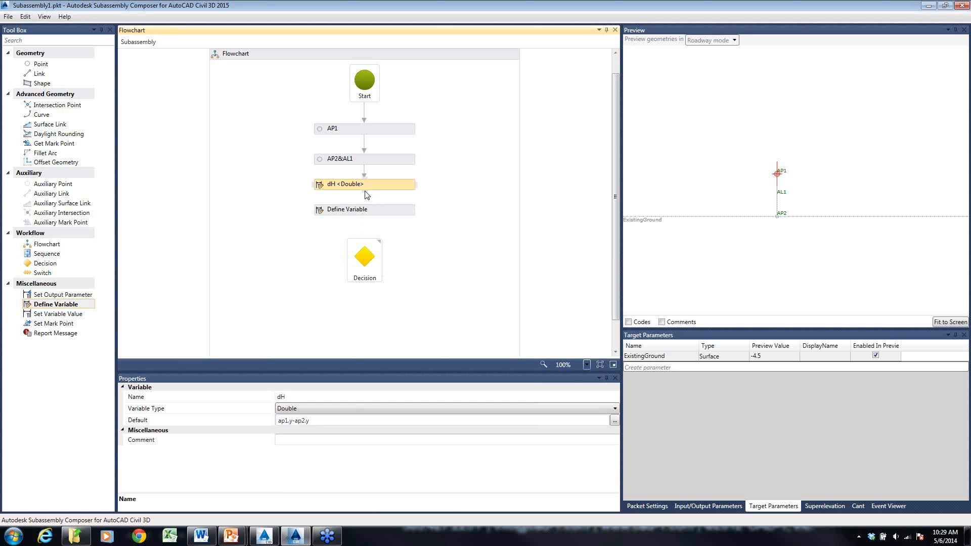
mouse_move(364, 190)
left_mouse_down()
mouse_move(365, 208)
mouse_move(365, 191)
left_mouse_up()
left_click(365, 191)
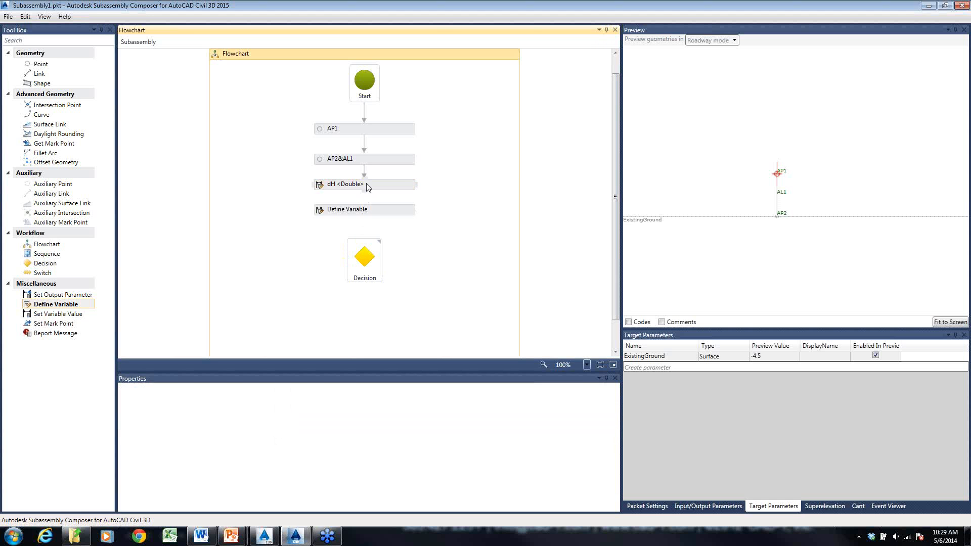
left_click(365, 188)
left_click_drag(365, 191, 365, 251)
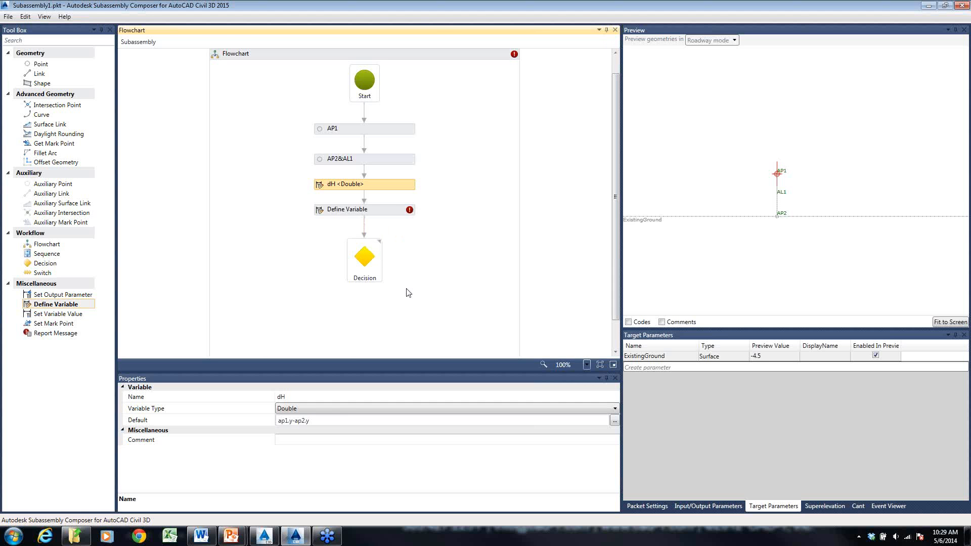
left_click(372, 211)
double_click(371, 211)
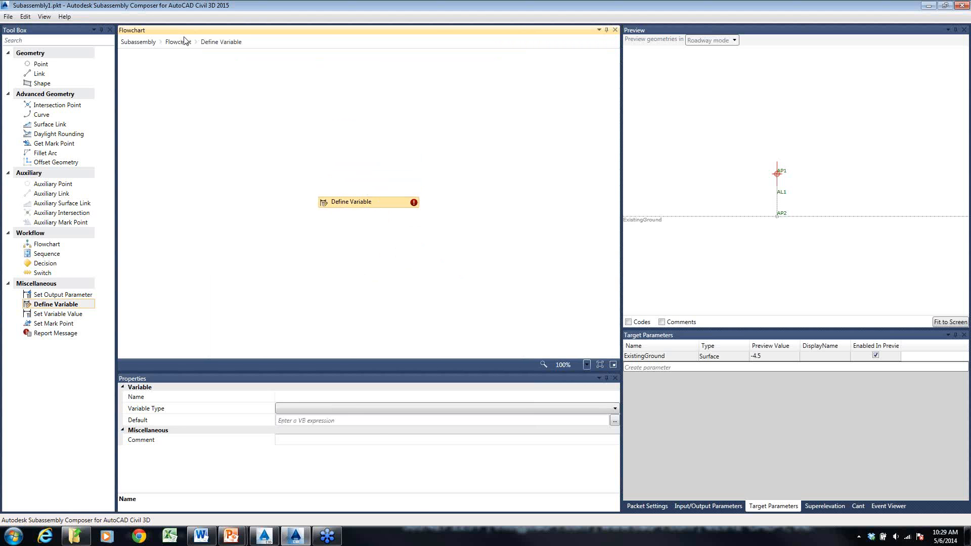
left_click(184, 41)
- Define the new variable between dH and the Decision as BermHeight, of type Double, with a default of 6
left_click(375, 212)
left_click(313, 398)
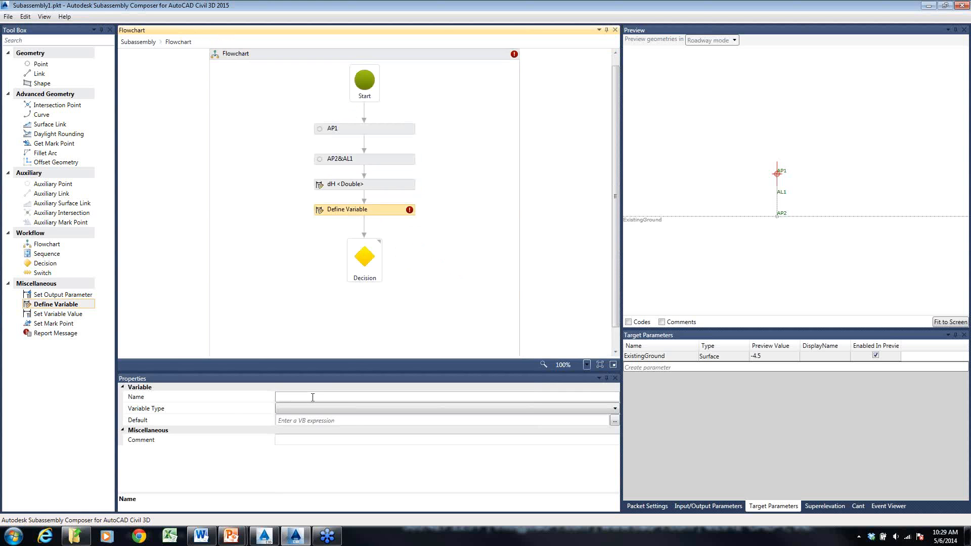
left_click(313, 398)
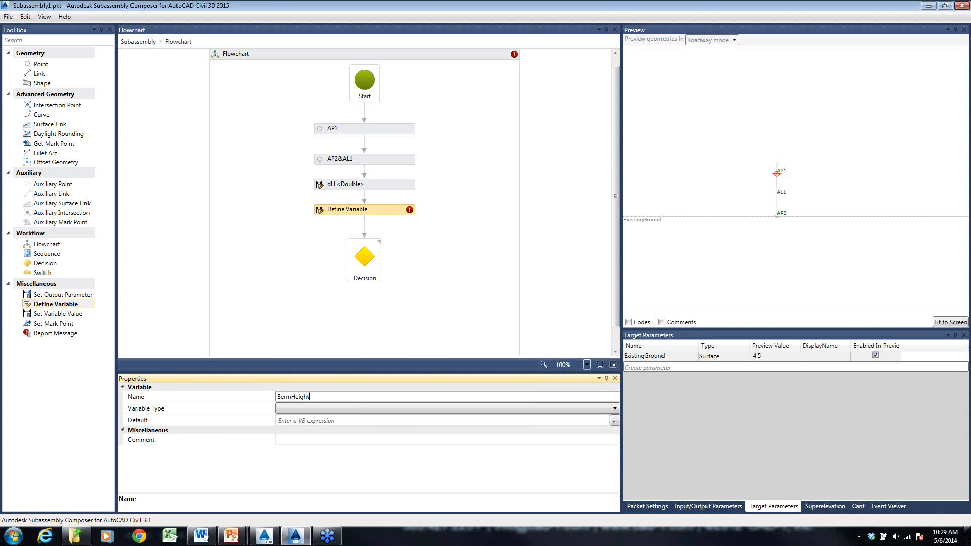
type("BermHeight")
left_click(371, 407)
left_click(372, 407)
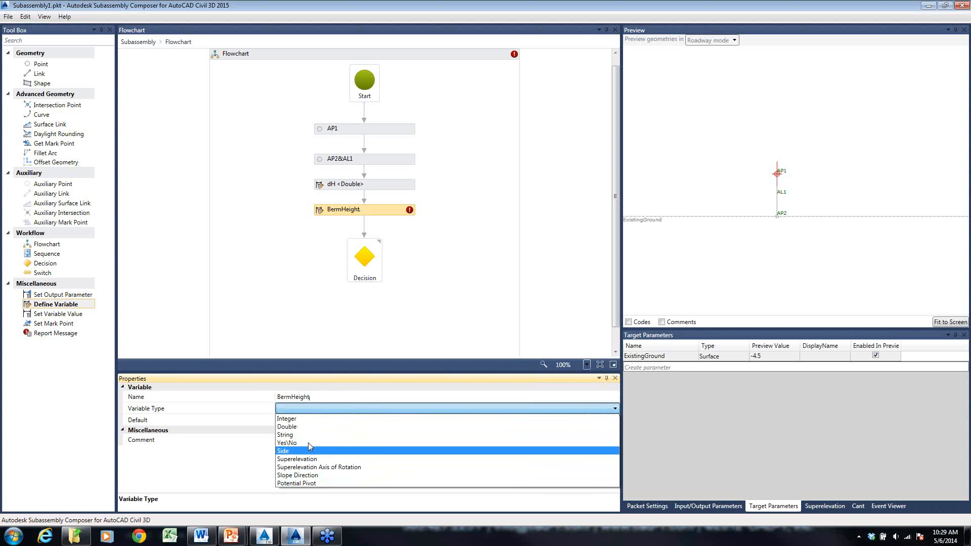
left_click(309, 427)
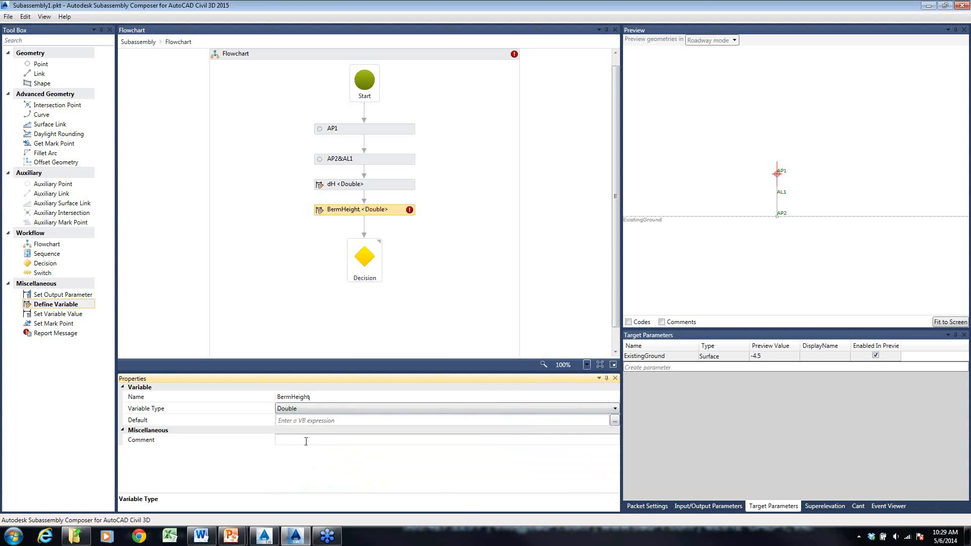
left_click(339, 421)
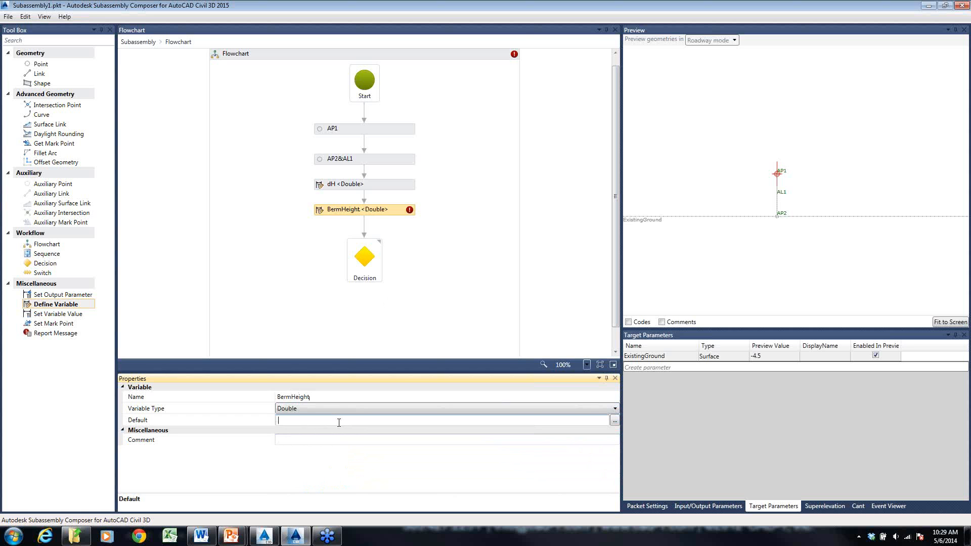
key("Return")
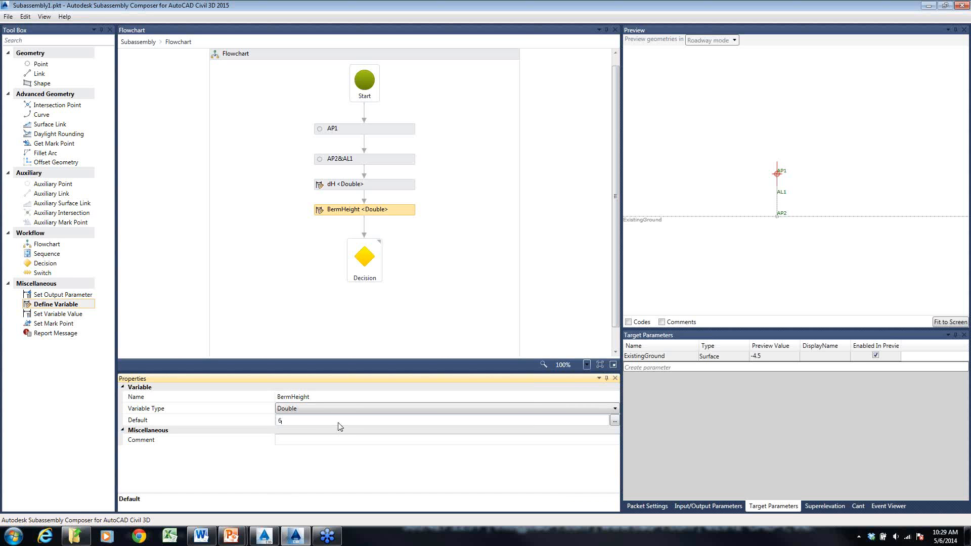
left_click(409, 304)
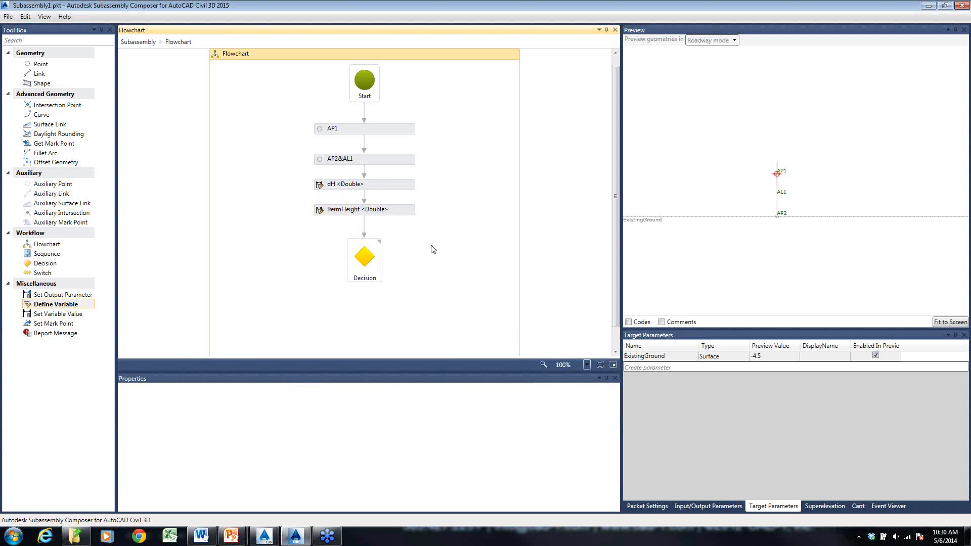
- Attach a Set Variable Value element to the Decision's True branch and make it set BermHeight to 6
scroll(433, 248, "down", 1)
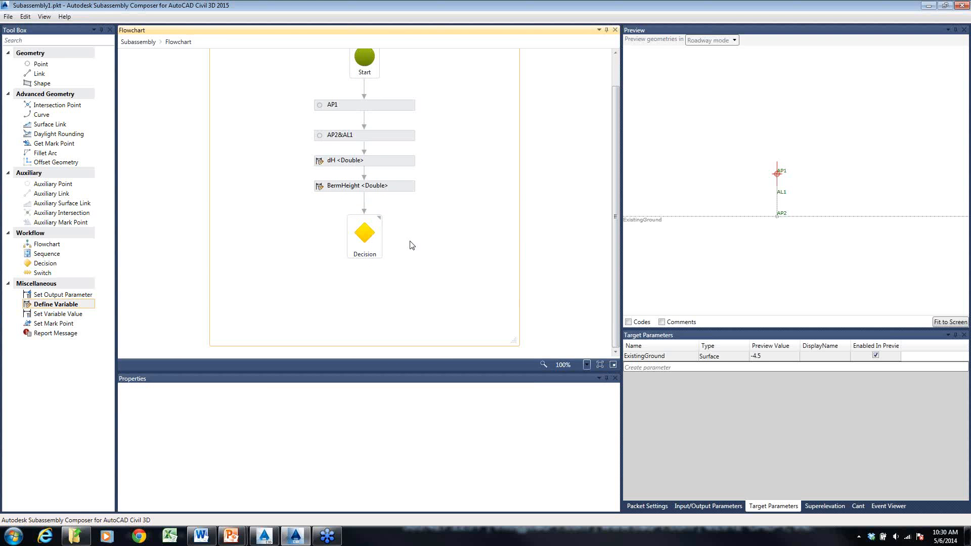
left_click(371, 235)
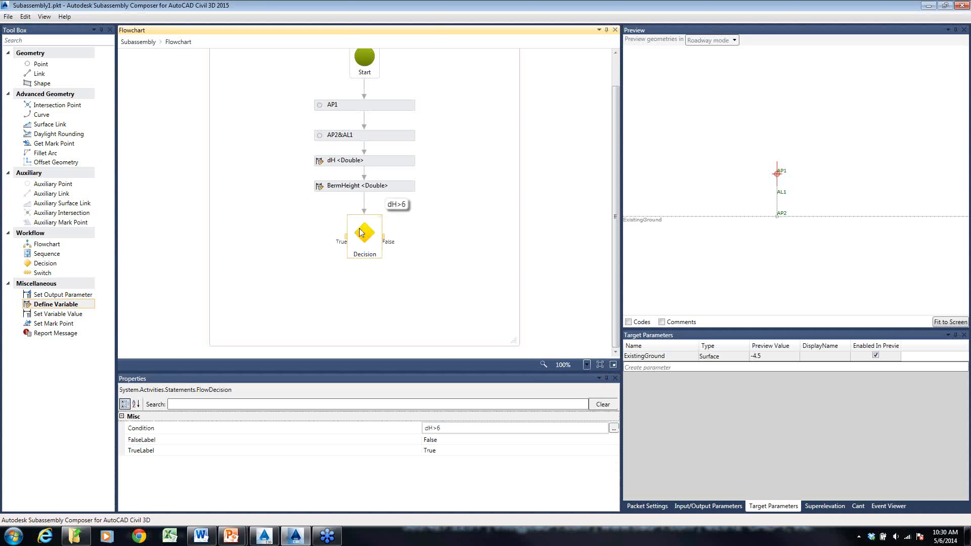
left_click_drag(48, 315, 283, 240)
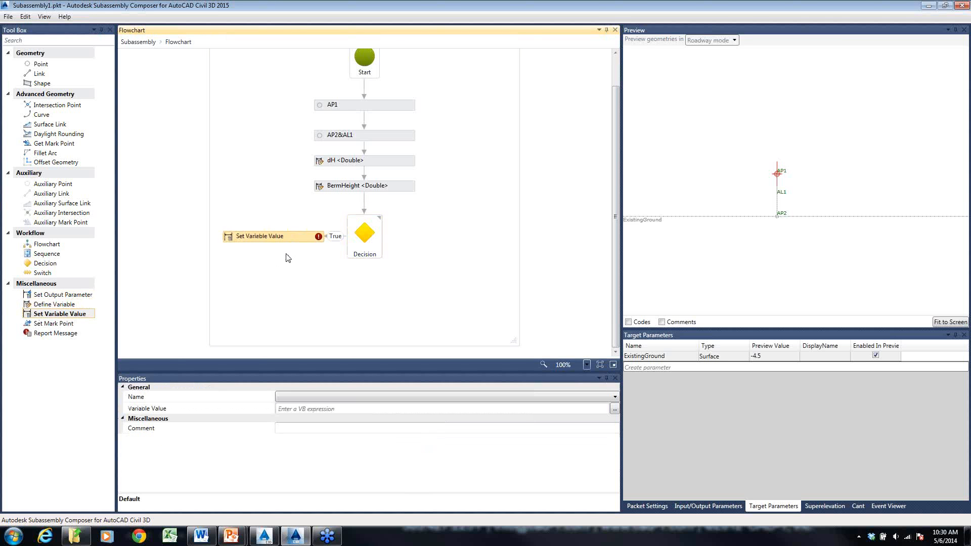
left_click(323, 397)
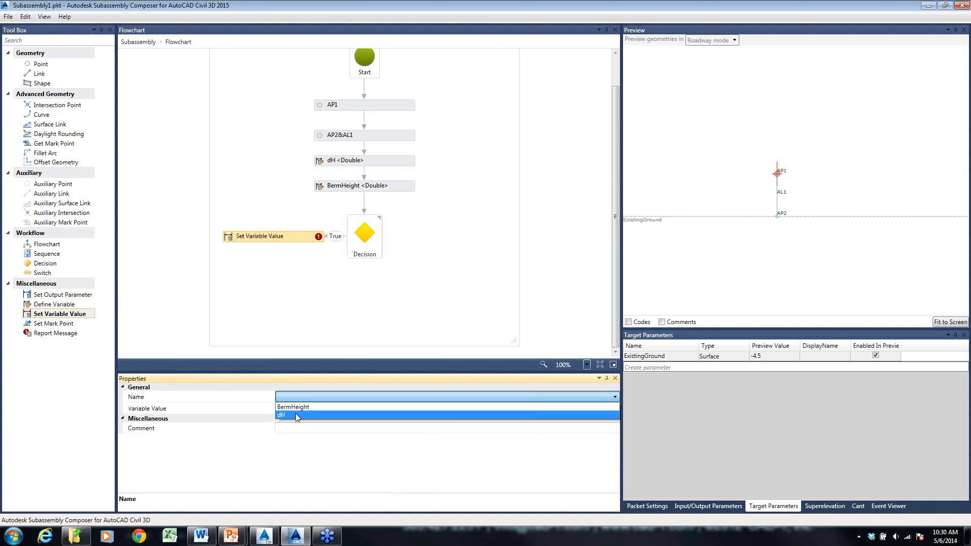
left_click(294, 407)
left_click(327, 413)
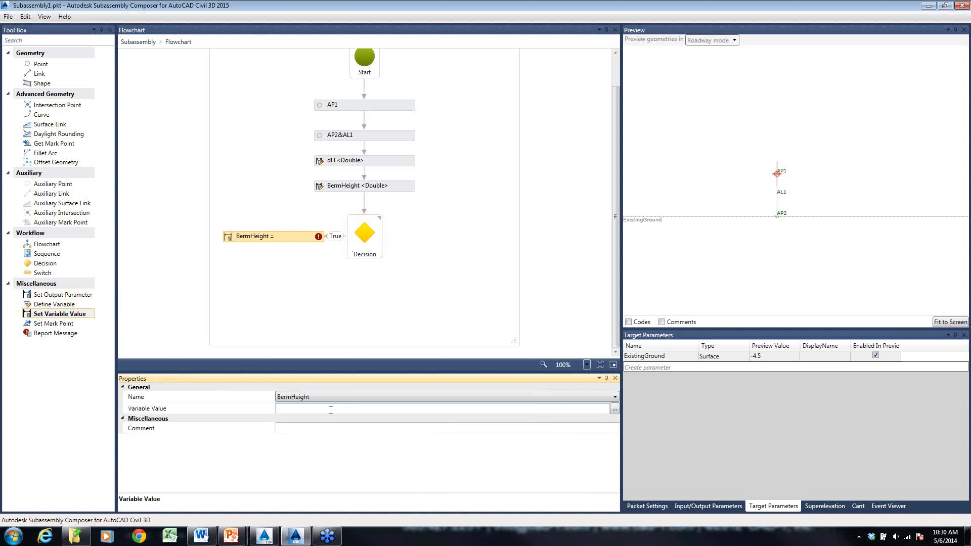
key("Return")
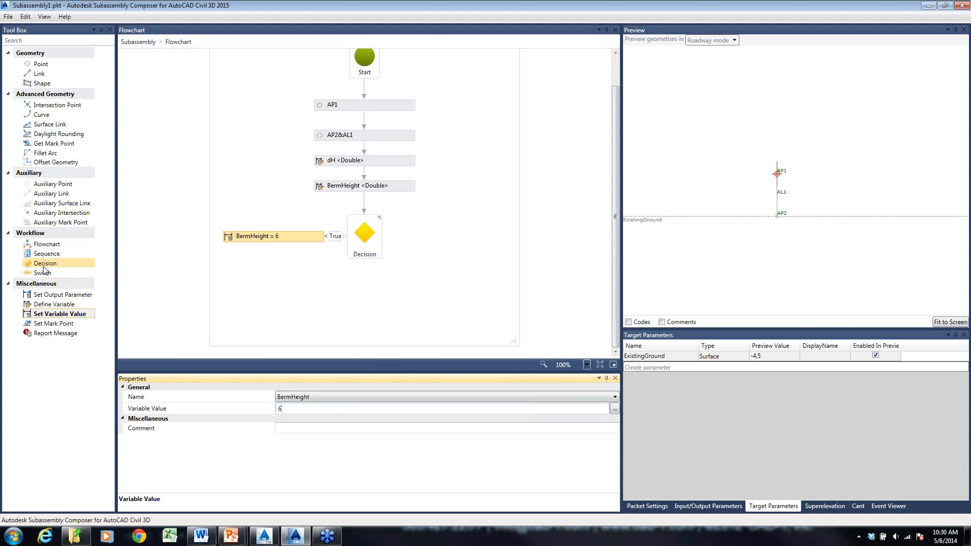
- Add a second Decision below the first and delete the connector that links it to the BermHeight = 6 element
left_click_drag(45, 263, 364, 298)
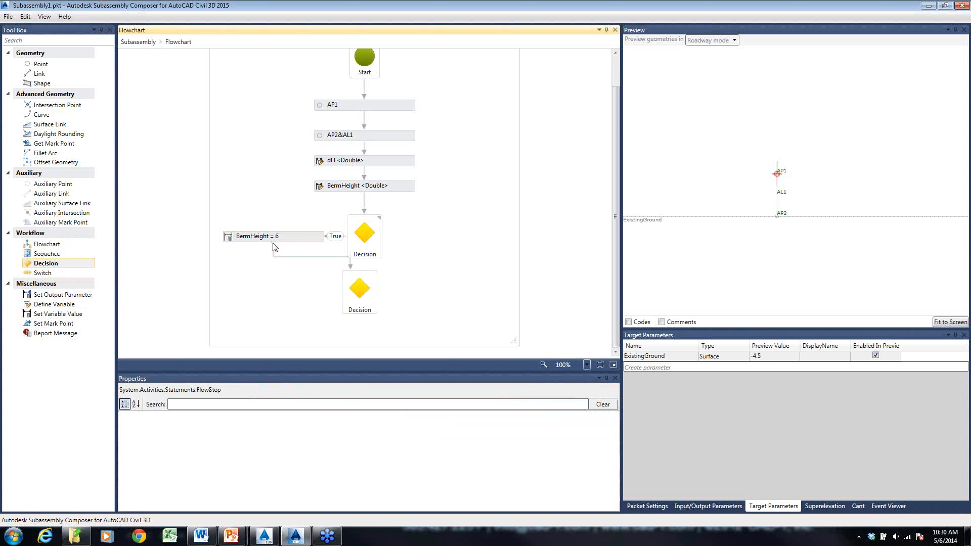
left_click(296, 268)
left_click(296, 268)
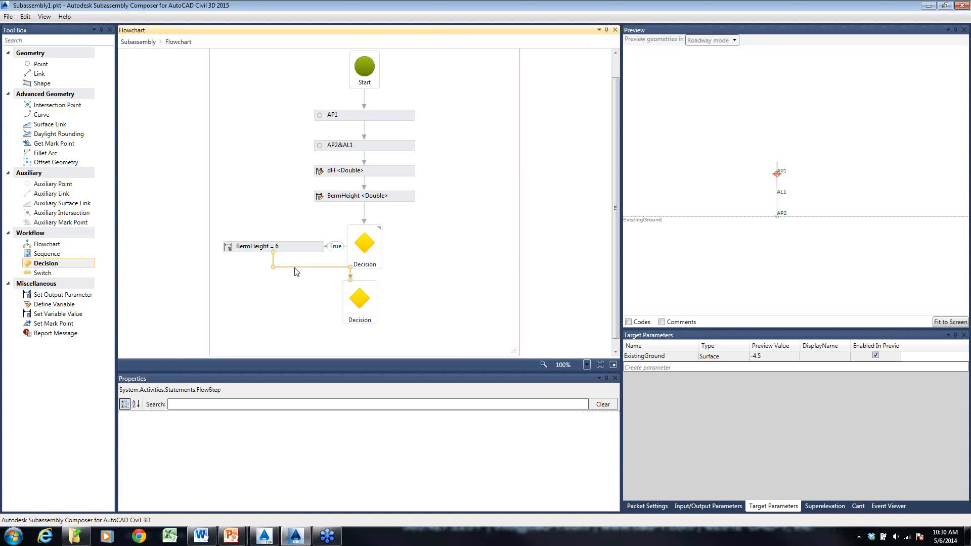
key("Delete")
- Connect the first Decision's False branch to the second Decision and route the connector around the side of the first one
left_click(365, 250)
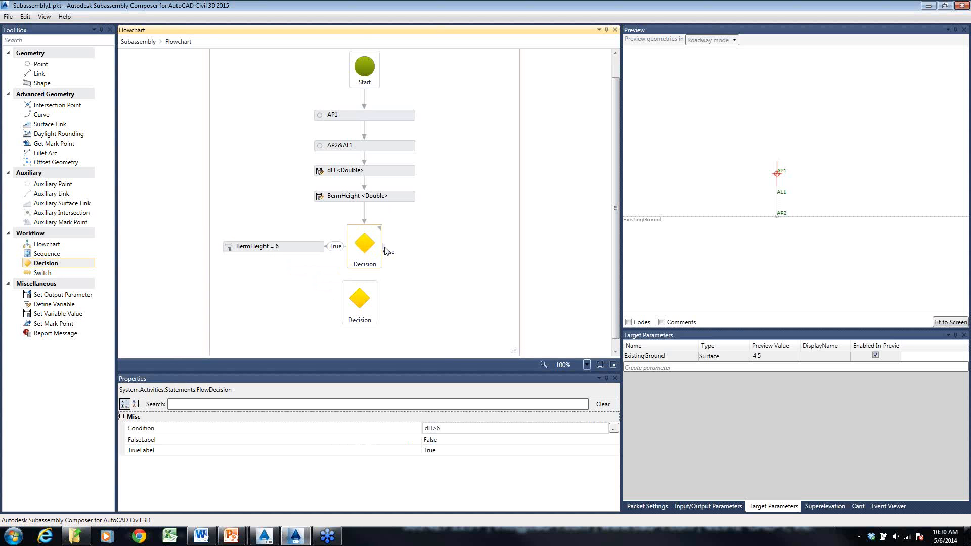
left_click_drag(383, 247, 368, 298)
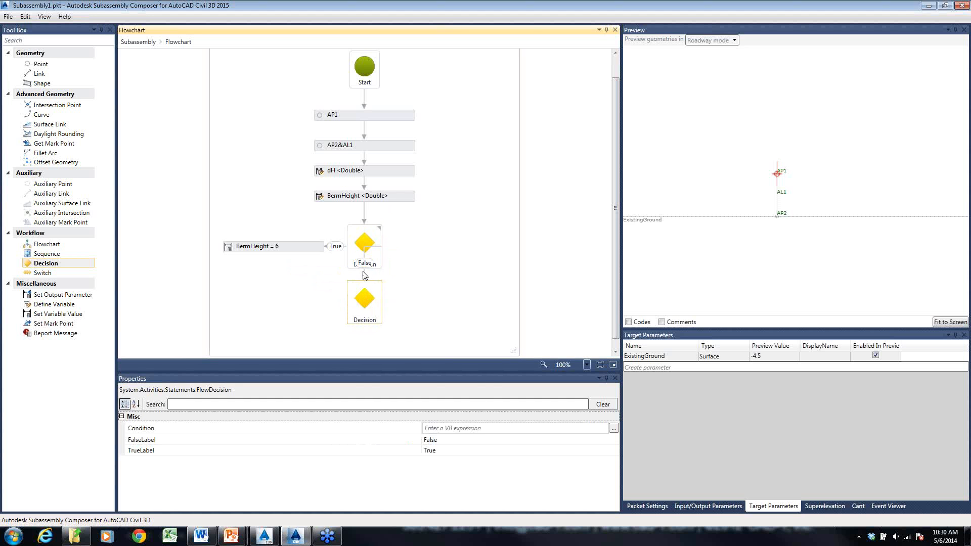
left_click(364, 273)
left_click_drag(365, 247, 393, 246)
left_click(412, 304)
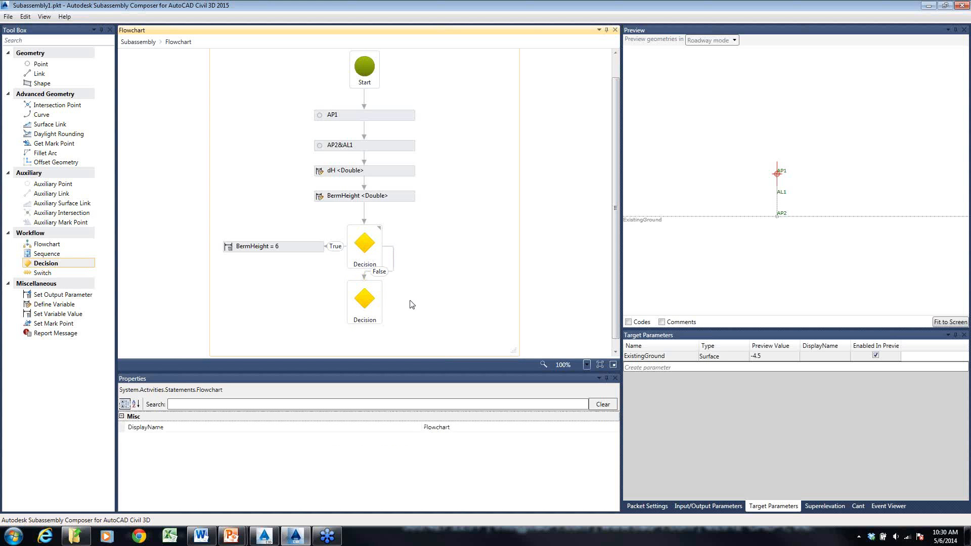
- Set the second Decision's condition to dH<3
left_click(370, 303)
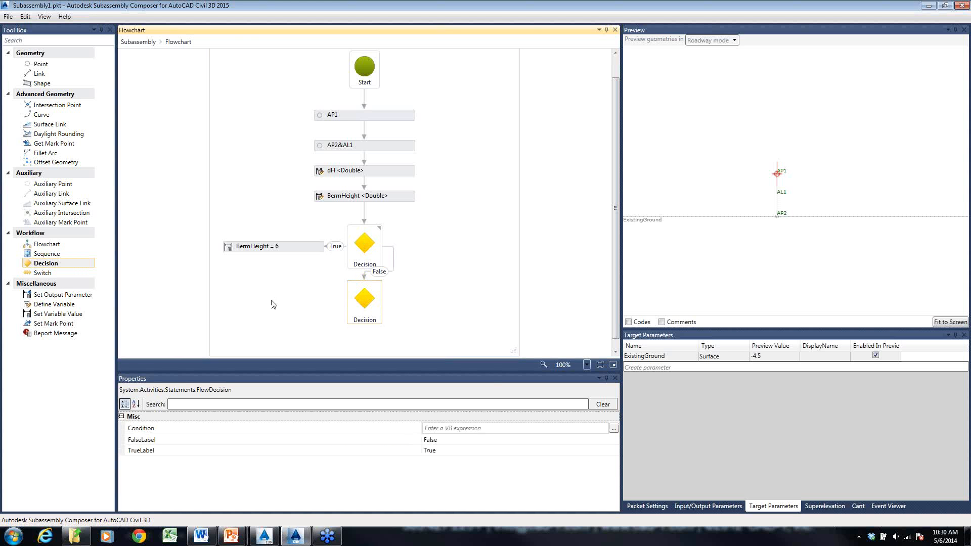
left_click(488, 429)
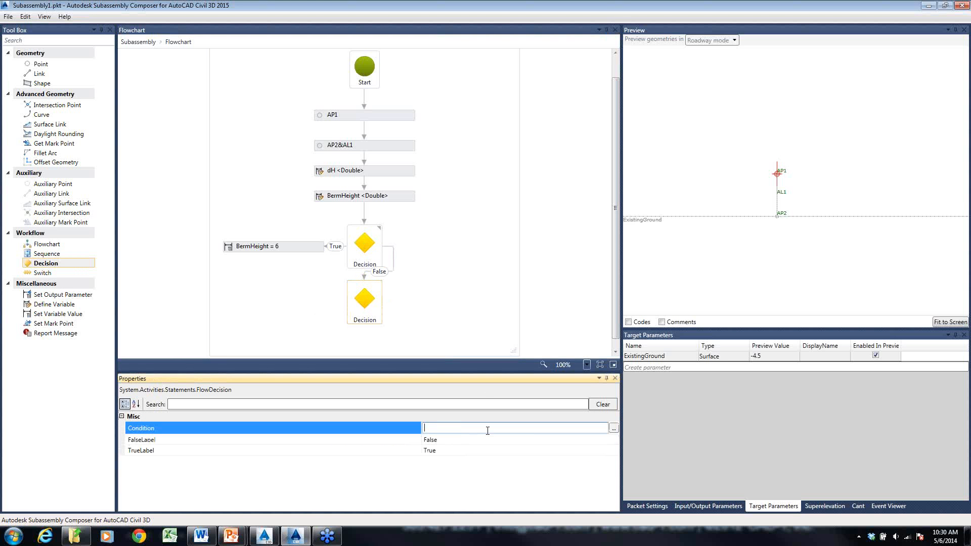
type("dH<3")
left_click(439, 337)
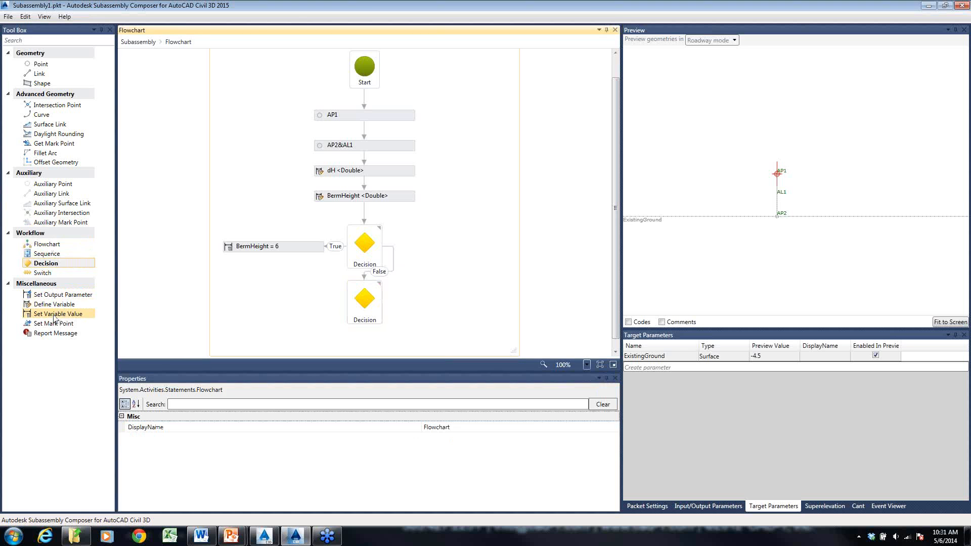
- Attach a Set Variable Value element to the second Decision's True branch and make it set BermHeight to 3
left_click_drag(54, 318, 290, 303)
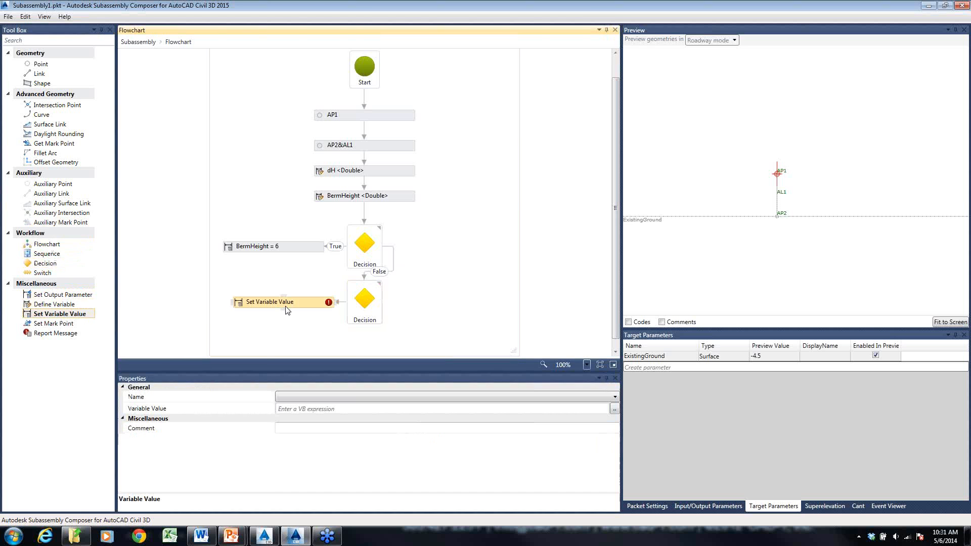
left_click(341, 397)
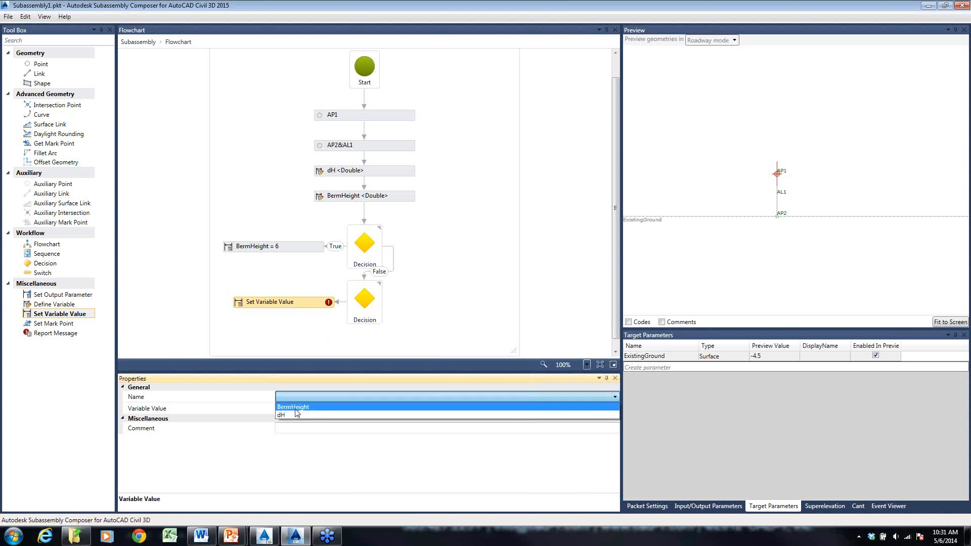
left_click(289, 405)
left_click(326, 409)
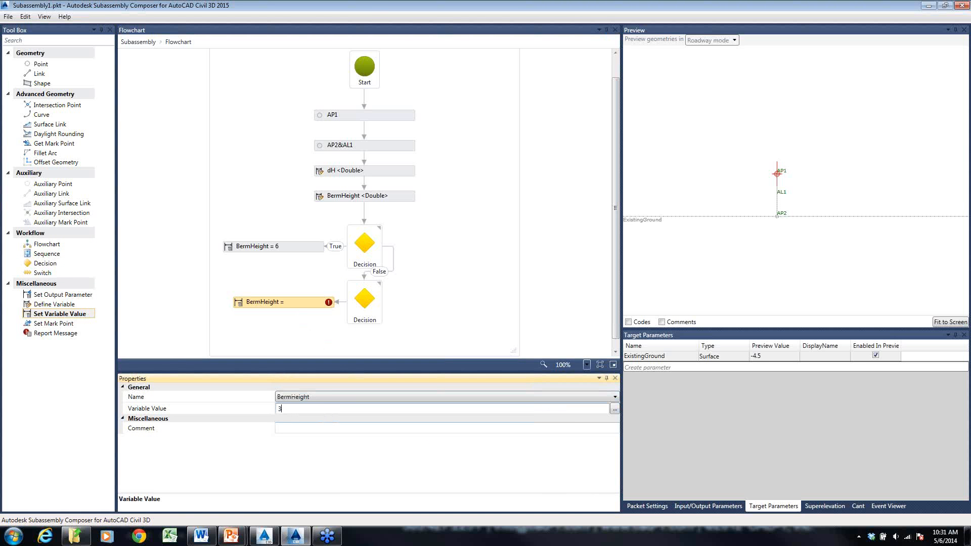
type("3")
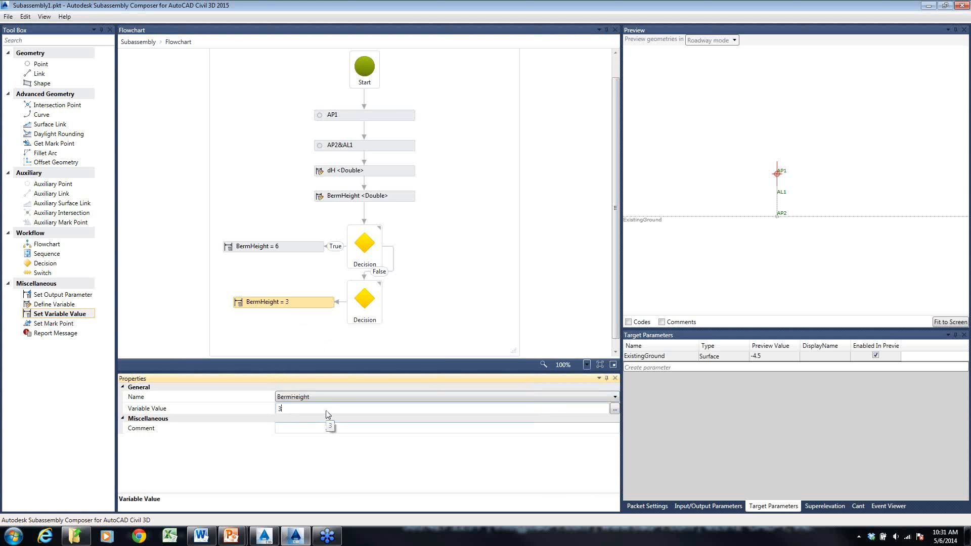
- Extend the flowchart area downward to make room below the second Decision
scroll(381, 282, "down", 1)
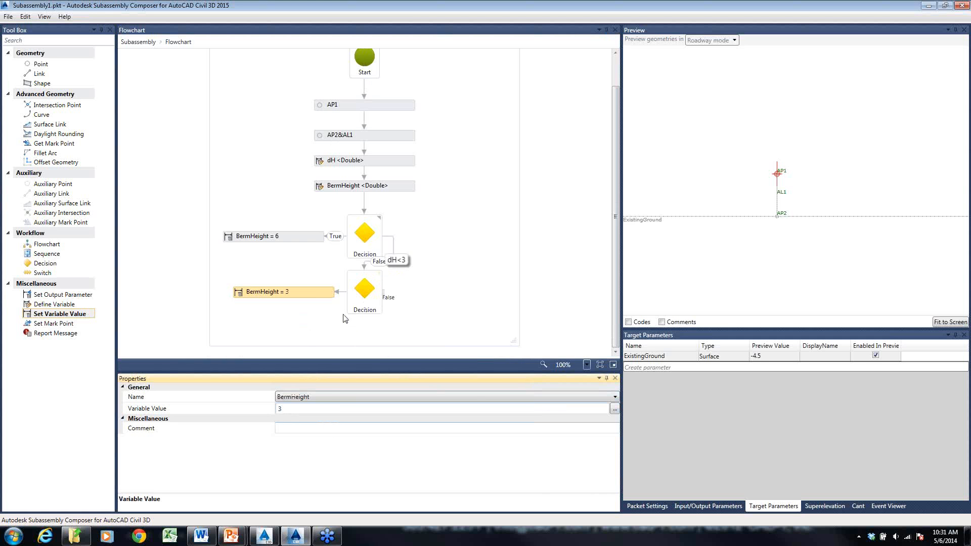
left_click_drag(514, 341, 519, 421)
scroll(468, 276, "down", 3)
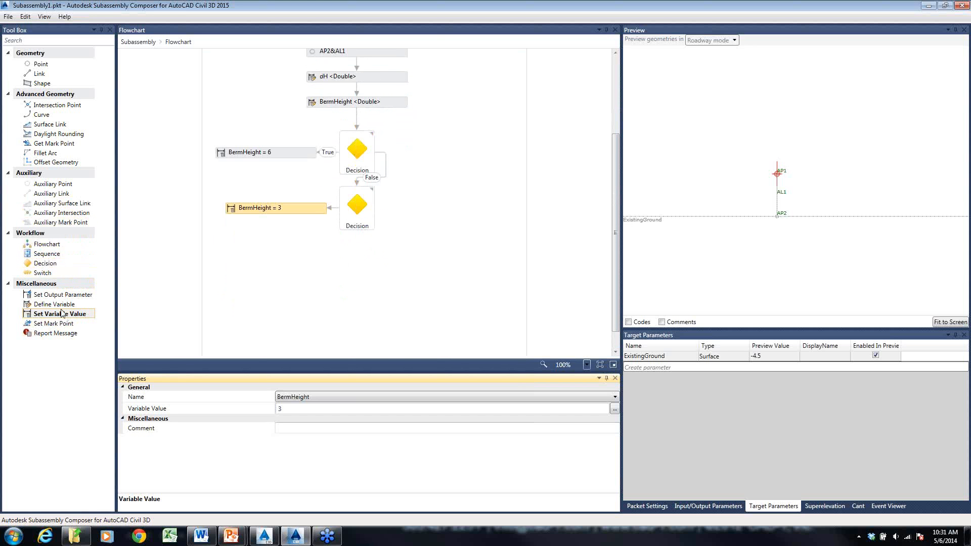
- Add a Set Variable Value element opposite BermHeight = 3, connected to the second Decision's False branch instead of to BermHeight = 3
left_click_drag(60, 317, 440, 213)
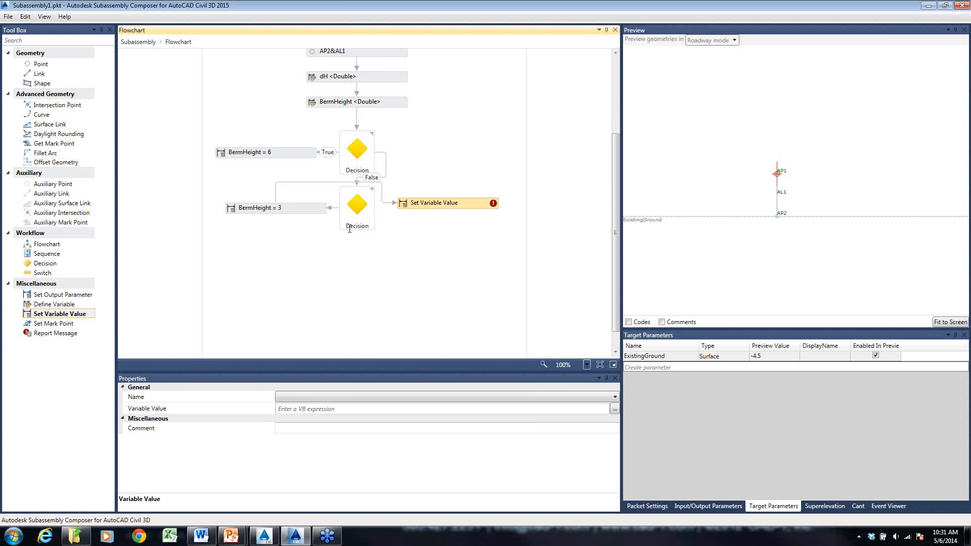
left_click(305, 185)
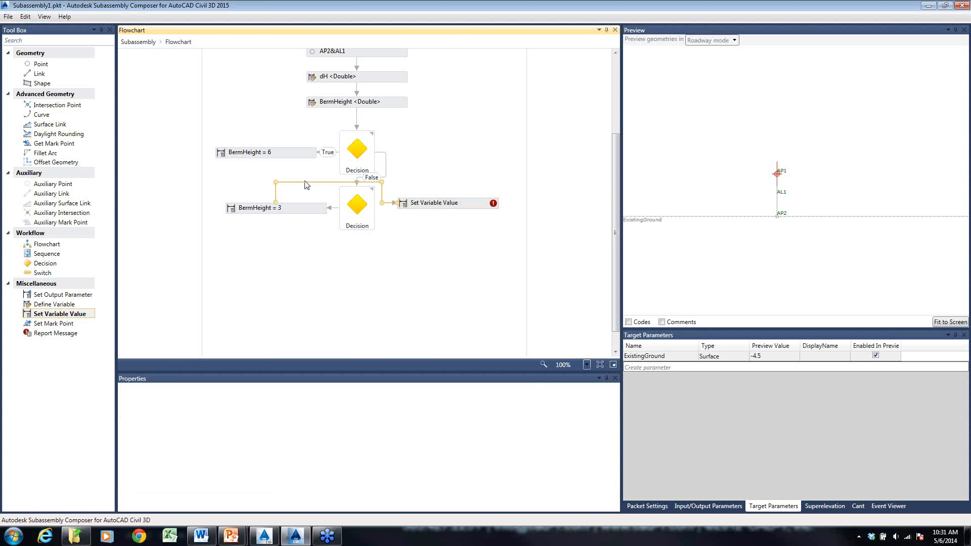
left_click(373, 207)
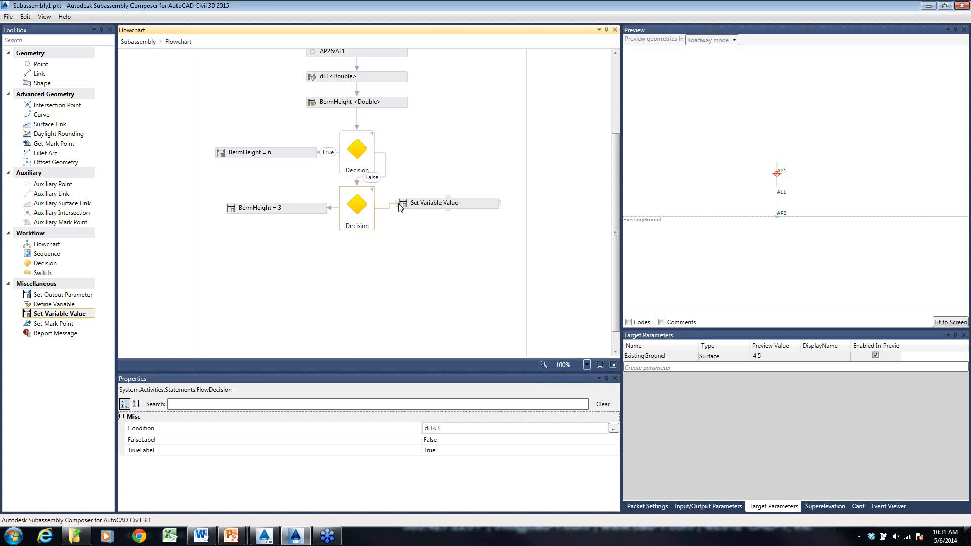
left_click(429, 210)
double_click(428, 210)
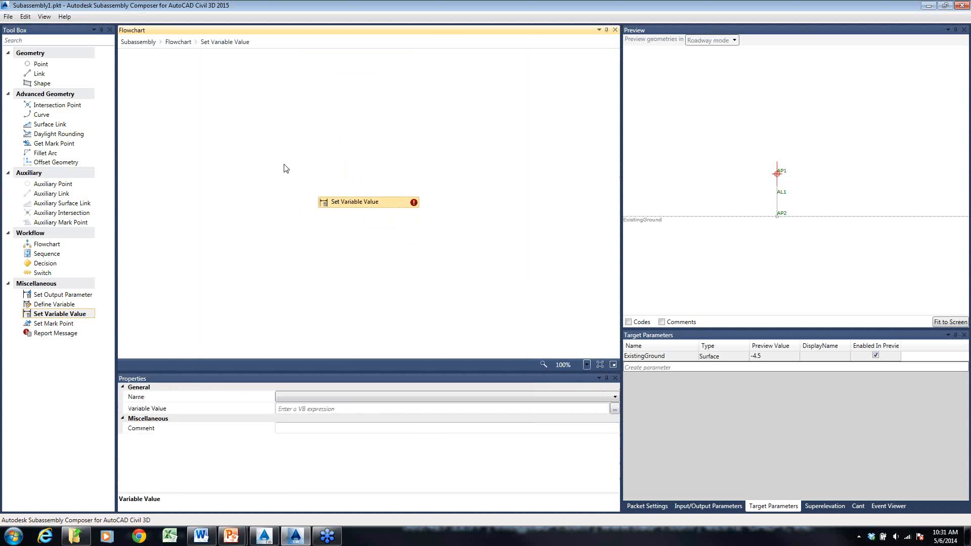
left_click(184, 43)
- Move the False branch's Set Variable Value element so that it lines up horizontally with the second Decision
scroll(473, 273, "down", 3)
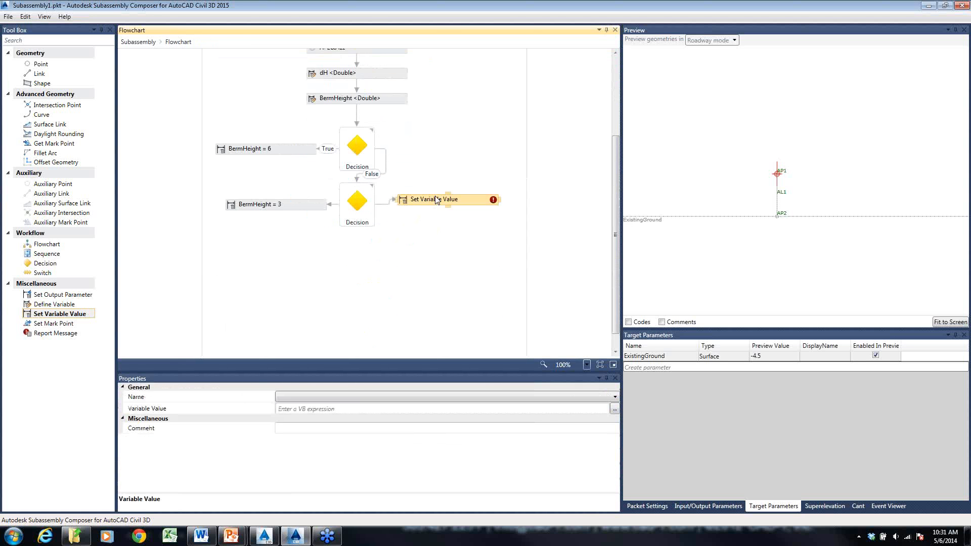
mouse_move(433, 199)
left_mouse_down()
mouse_move(427, 205)
mouse_move(444, 207)
left_mouse_up()
left_click(427, 243)
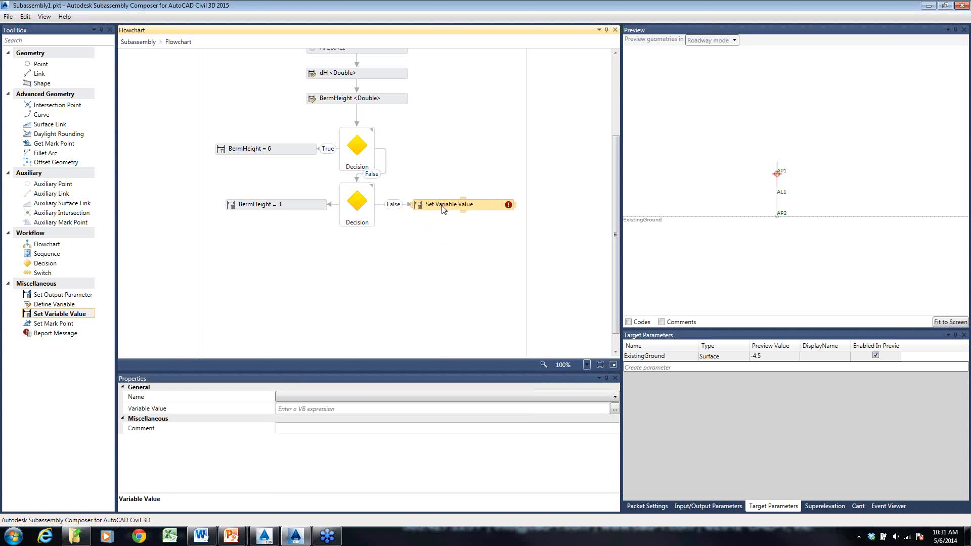
left_click(439, 248)
- Make the Set Variable Value element on the second Decision's False branch set BermHeight to dH
left_click(442, 207)
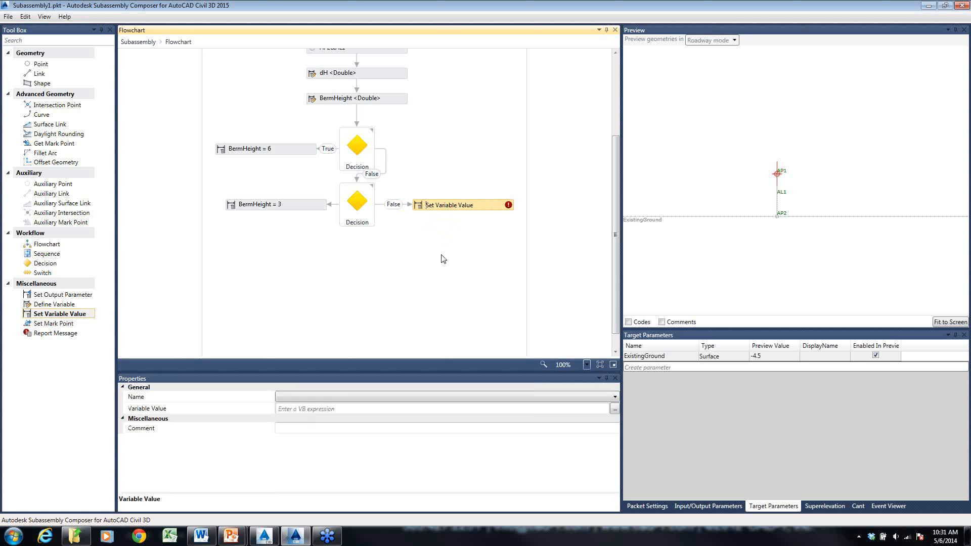
left_click(350, 398)
left_click(290, 415)
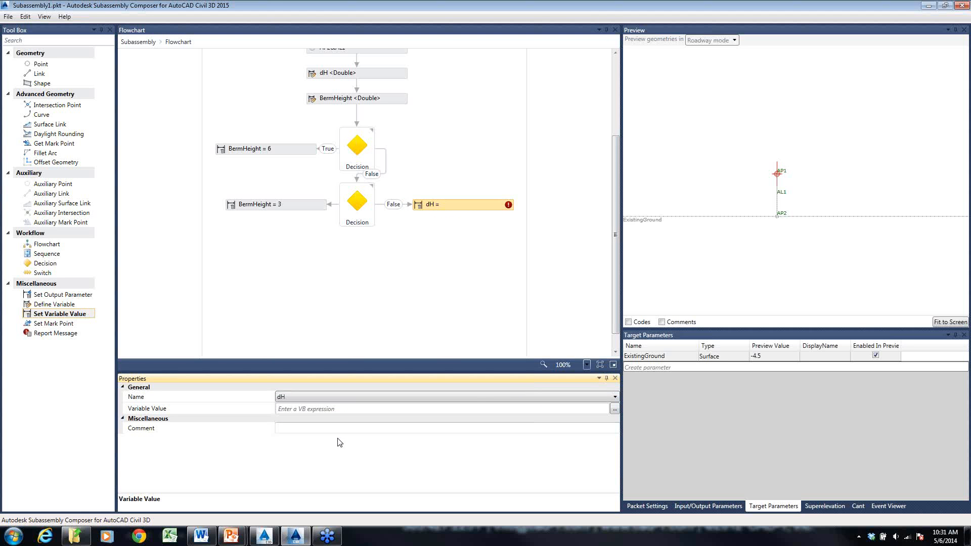
left_click(317, 397)
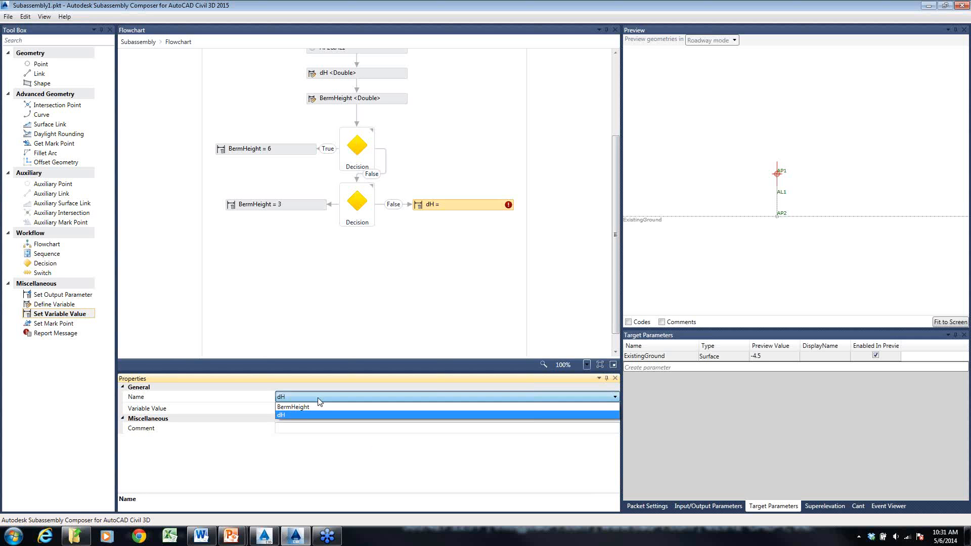
left_click(318, 407)
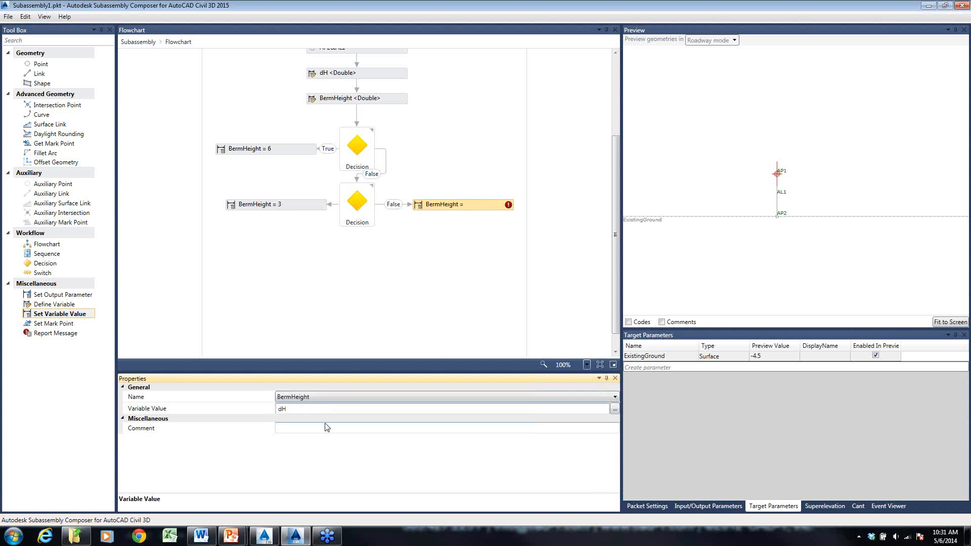
left_click(343, 457)
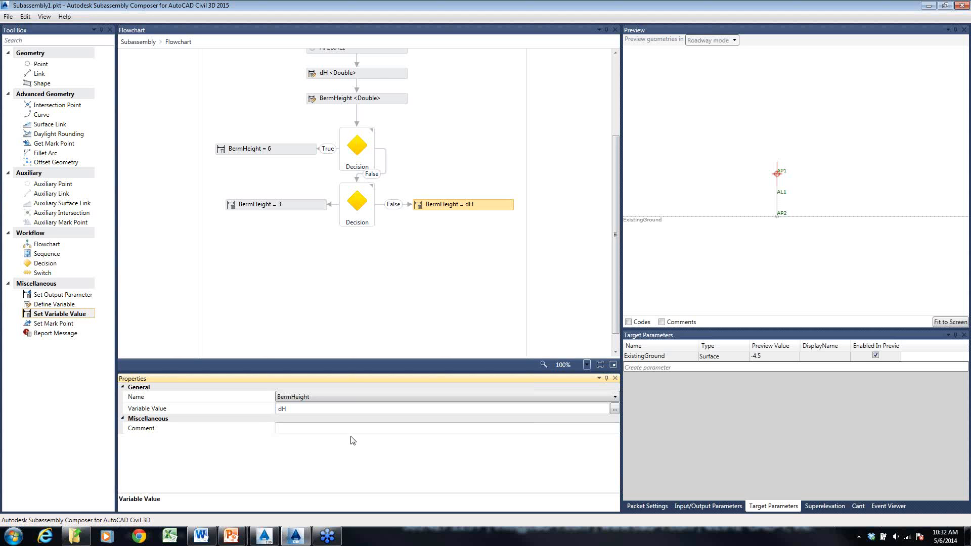
- Add a nested Flowchart element below the second Decision and connect all three BermHeight elements to it
scroll(366, 311, "down", 1)
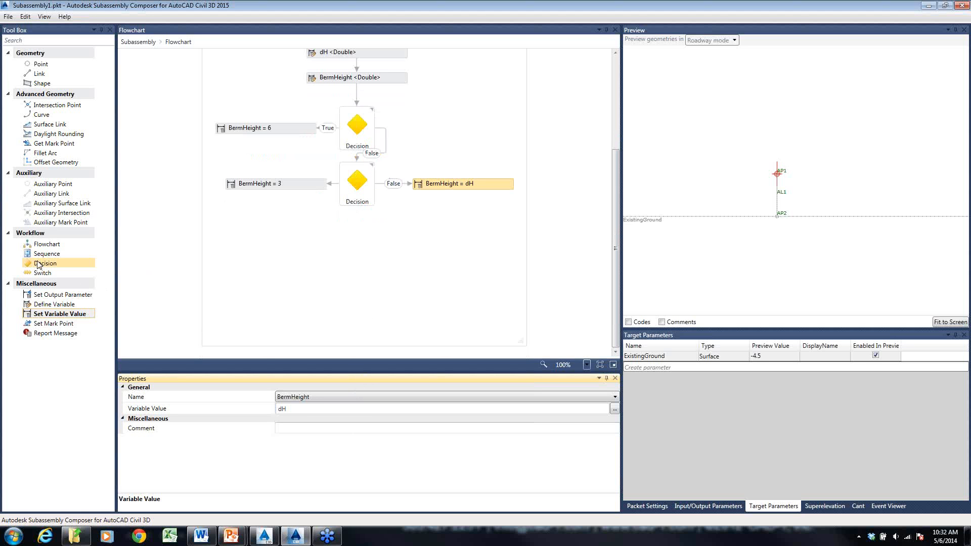
left_click_drag(45, 244, 360, 260)
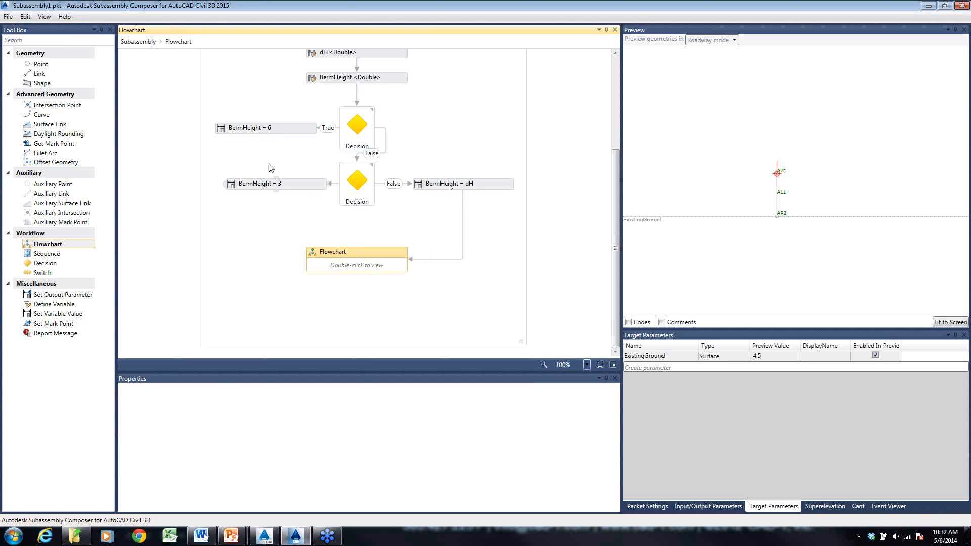
left_click(270, 130)
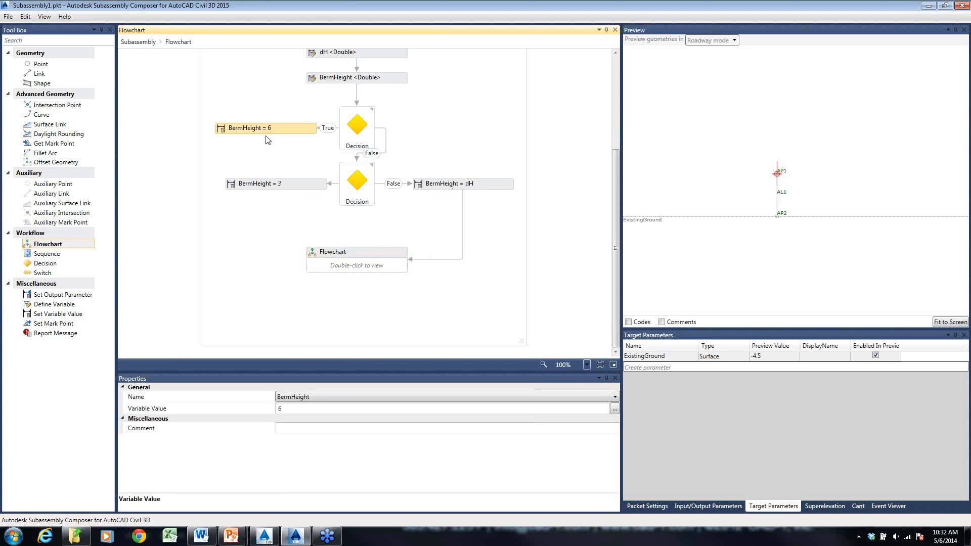
left_click(268, 132)
left_click_drag(267, 137, 307, 253)
left_click(293, 192)
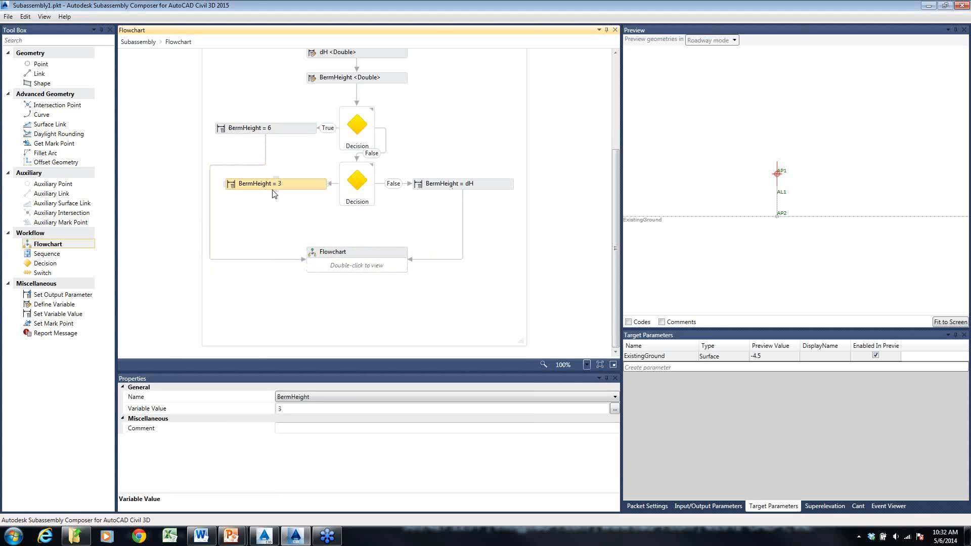
mouse_move(276, 190)
left_mouse_down()
mouse_move(360, 229)
mouse_move(357, 247)
left_mouse_up()
- Open the nested Flowchart and add two Point elements in sequence below Start, the second linked from the first
double_click(358, 271)
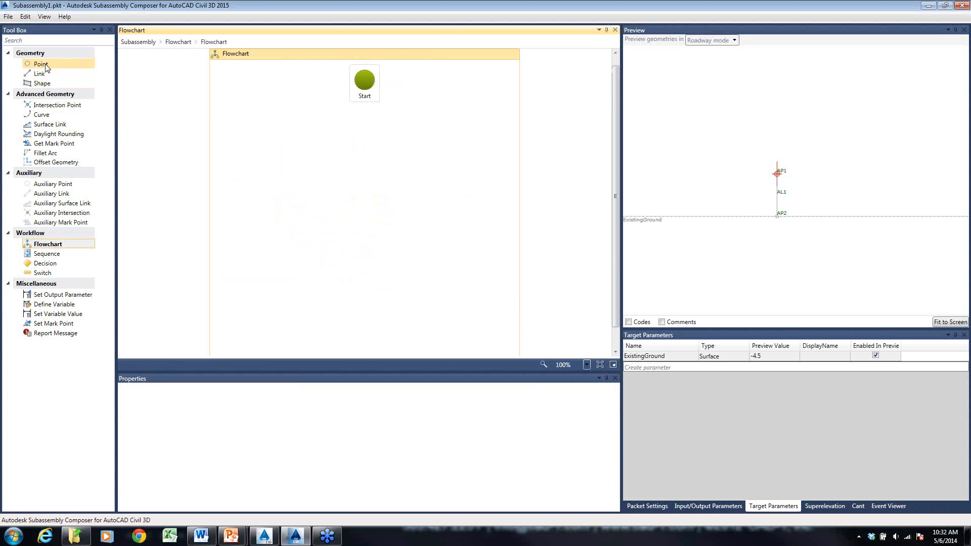
left_click_drag(40, 64, 369, 141)
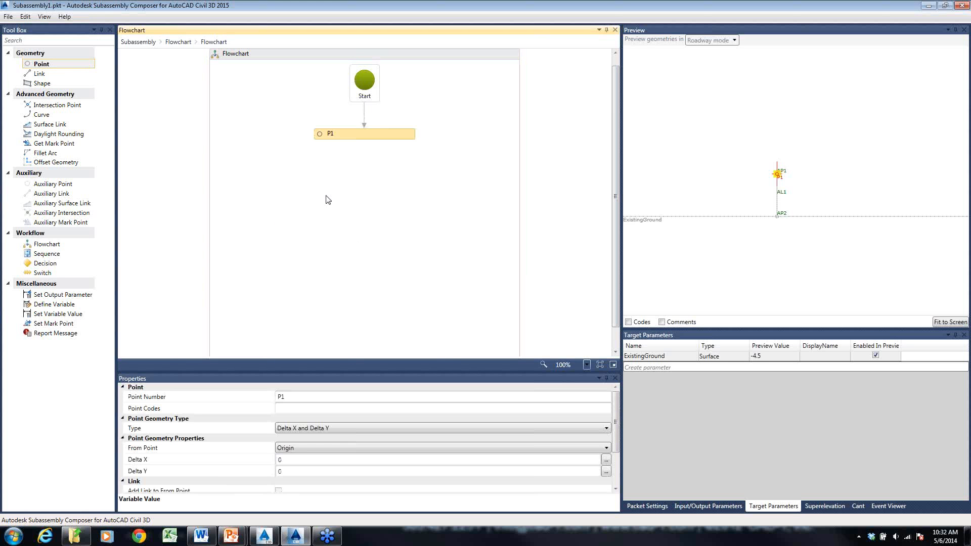
left_click_drag(45, 64, 368, 168)
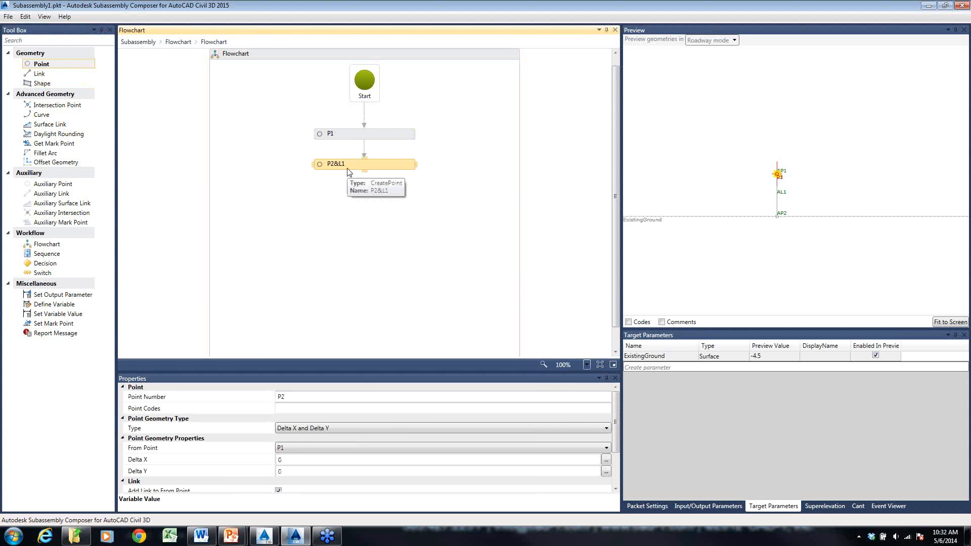
- Set both Delta X and Delta Y of point P2 to BermHeight
left_click(294, 461)
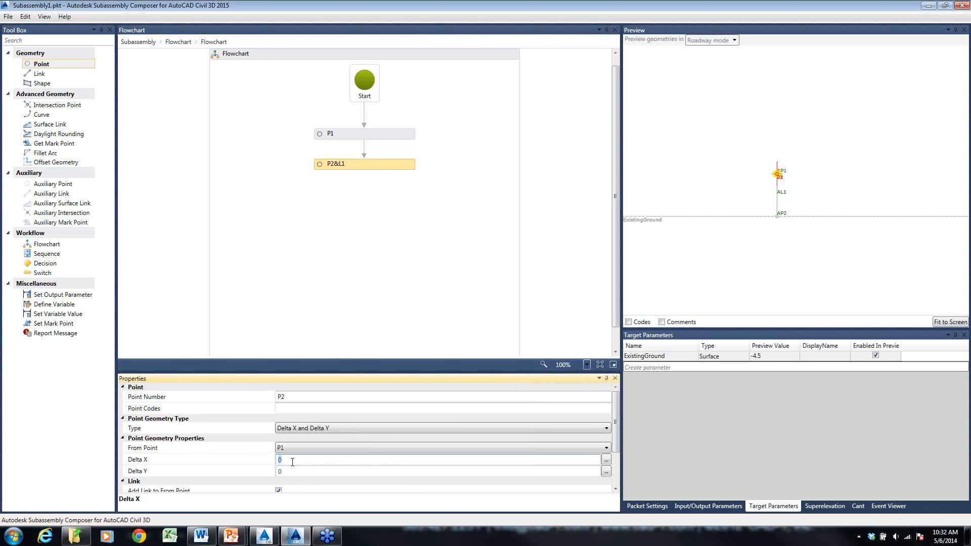
type("Ber")
type("H")
key("BackSpace")
key("BackSpace")
type("Heigt")
key("Return")
type("ht")
key("Return")
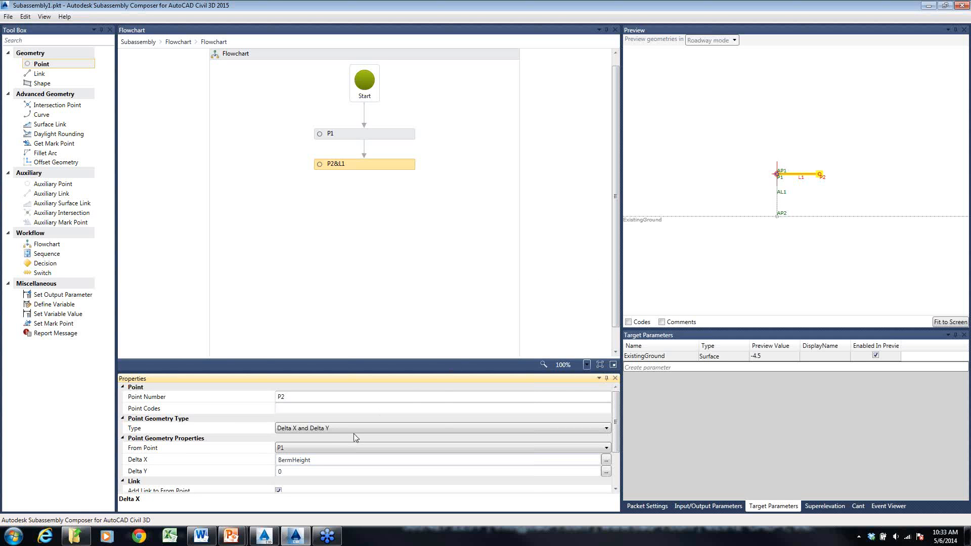
left_click(307, 472)
type("BermH")
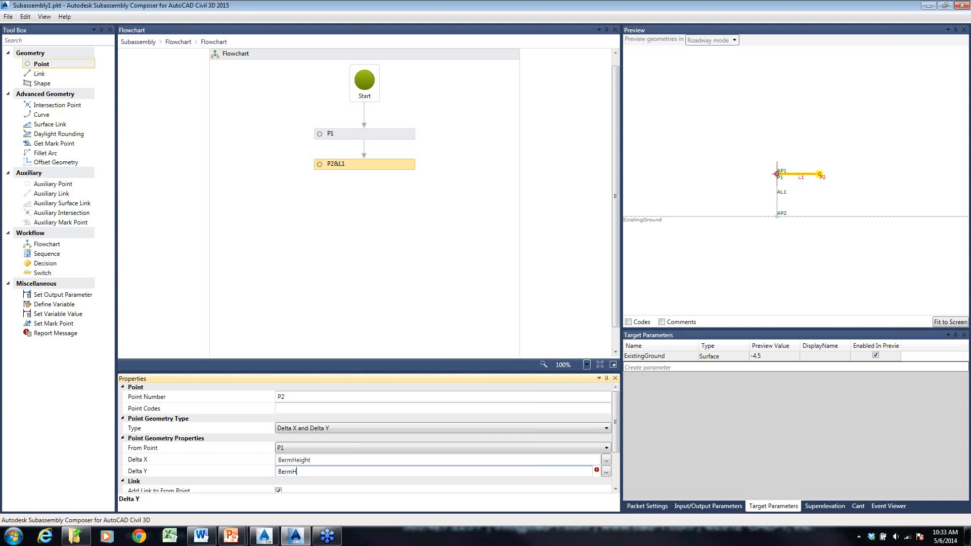
type("eight")
key("Return")
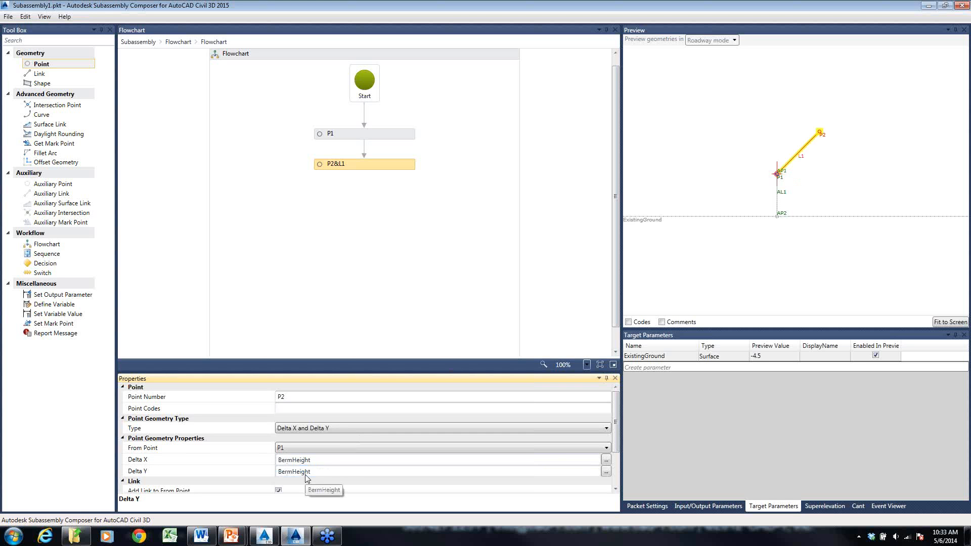
- Add a third Point element below P2&L1, starting from P2, with a Delta X of 2
left_click_drag(38, 64, 365, 202)
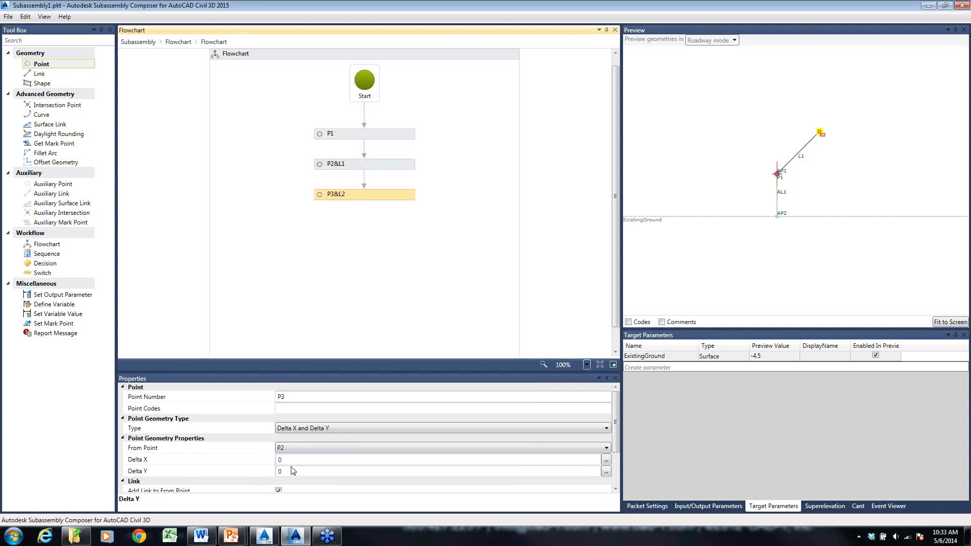
left_click(301, 460)
type("2")
key("Return")
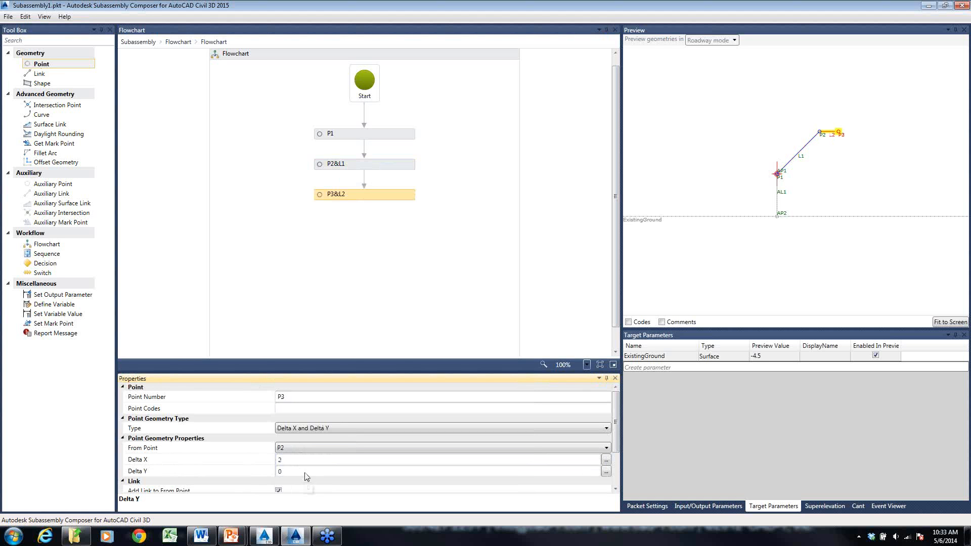
- Add a fourth Point element from P3 with Delta X set to BermHeight and Delta Y to BermHeight*-1
left_click_drag(56, 74, 365, 234)
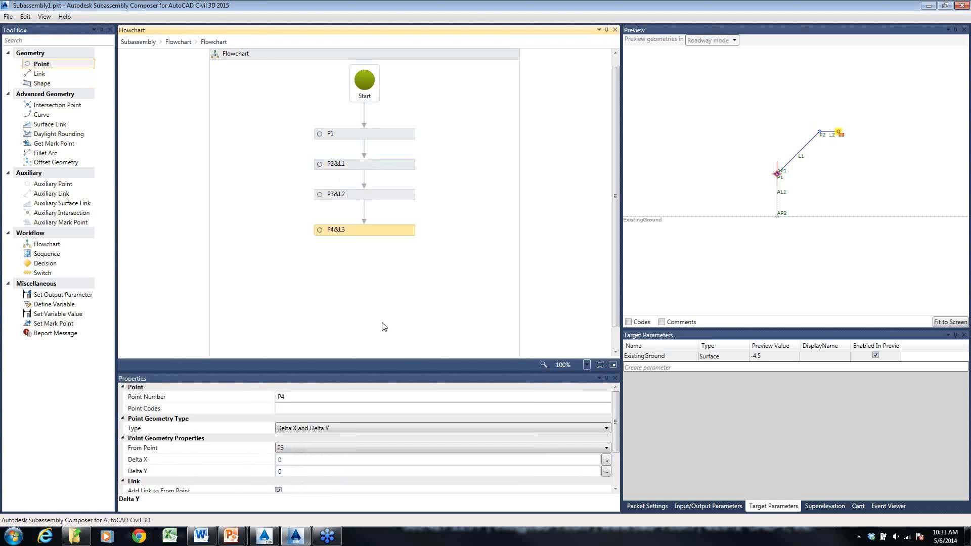
left_click(311, 460)
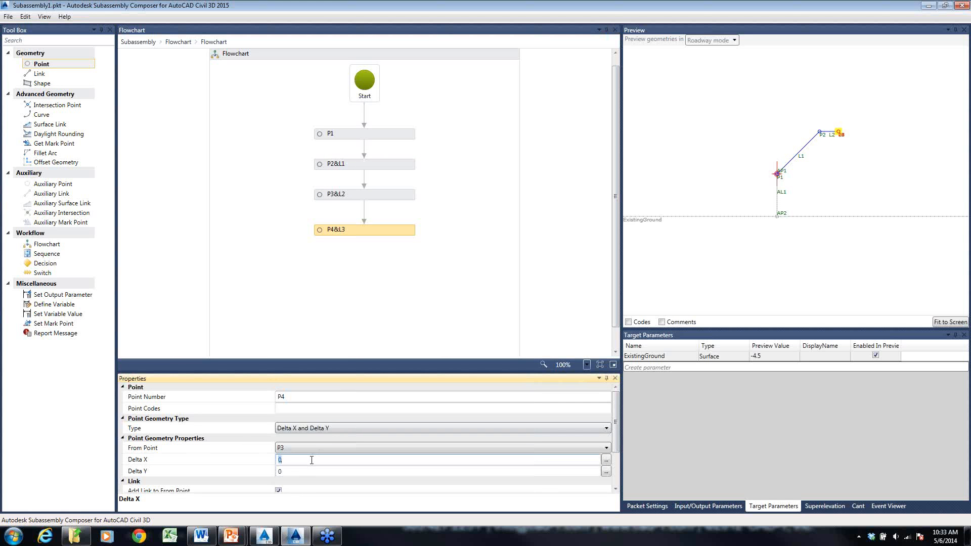
type("BermHeight")
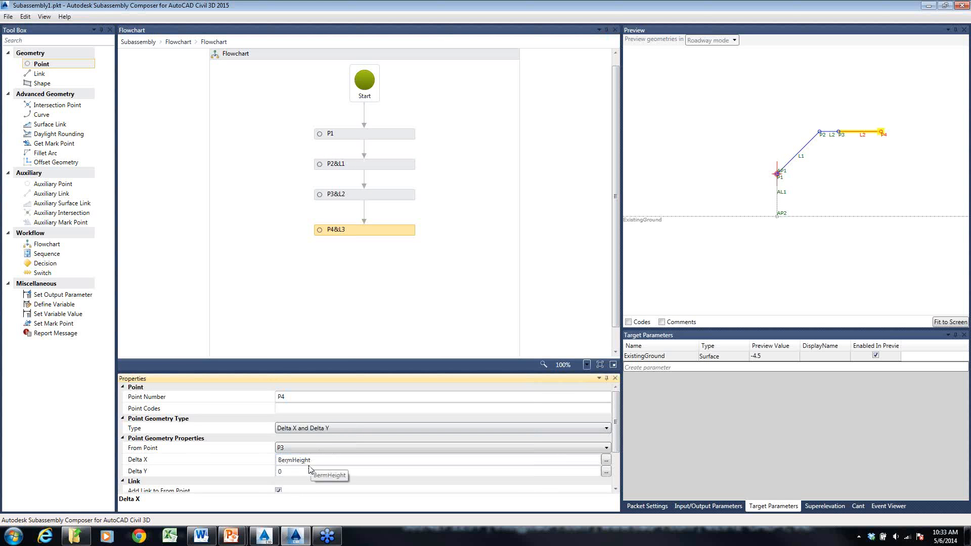
left_click(309, 471)
type("Be")
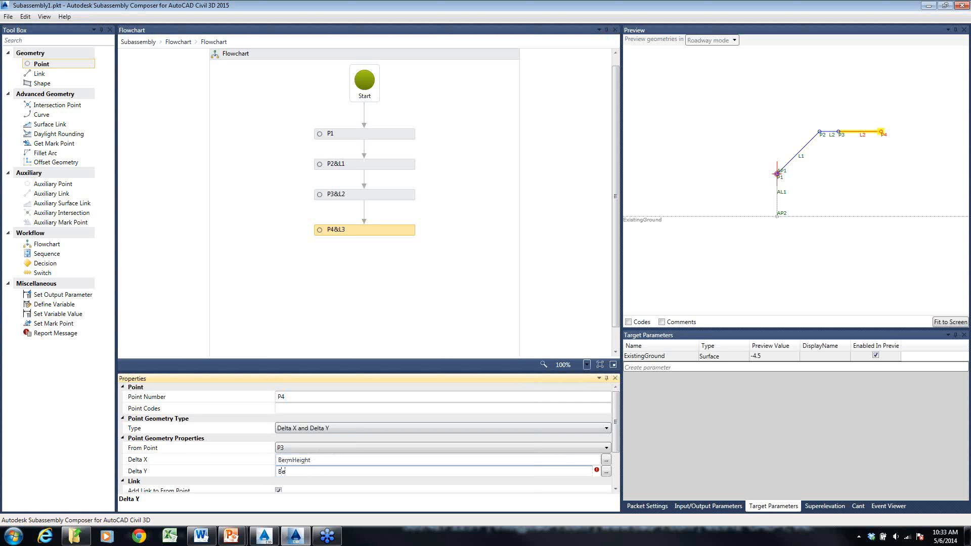
type("rmHeight*-1")
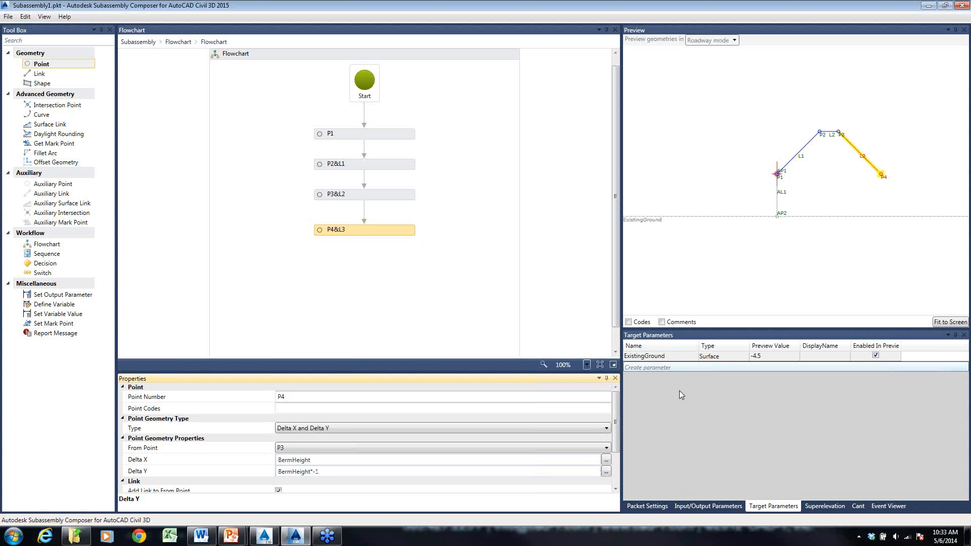
- Display the subassembly's input/output parameters
left_click(701, 507)
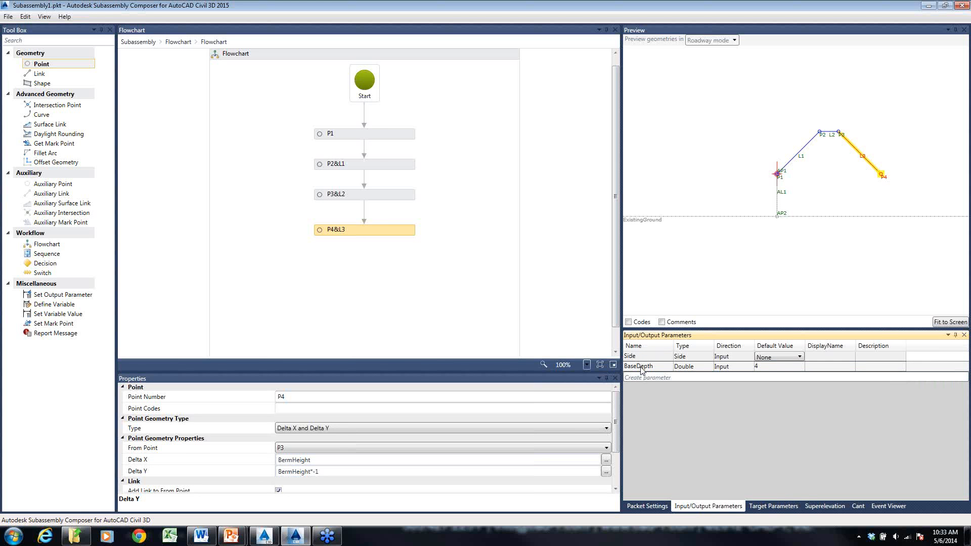
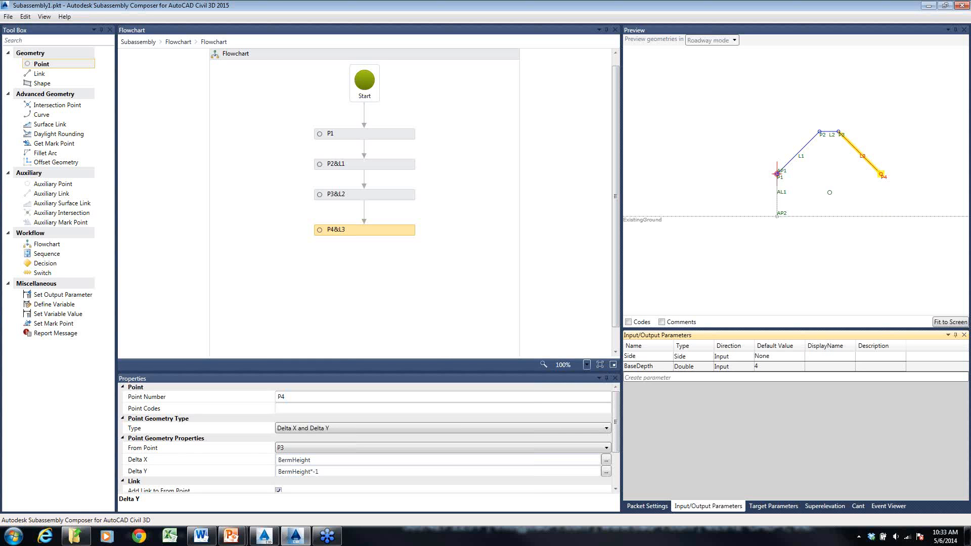
- Add a fifth Point element below P4&L3, starting from P4, with Delta X 0 and Delta Y set to math.abs(BaseDepth)*-1
left_click_drag(43, 65, 383, 272)
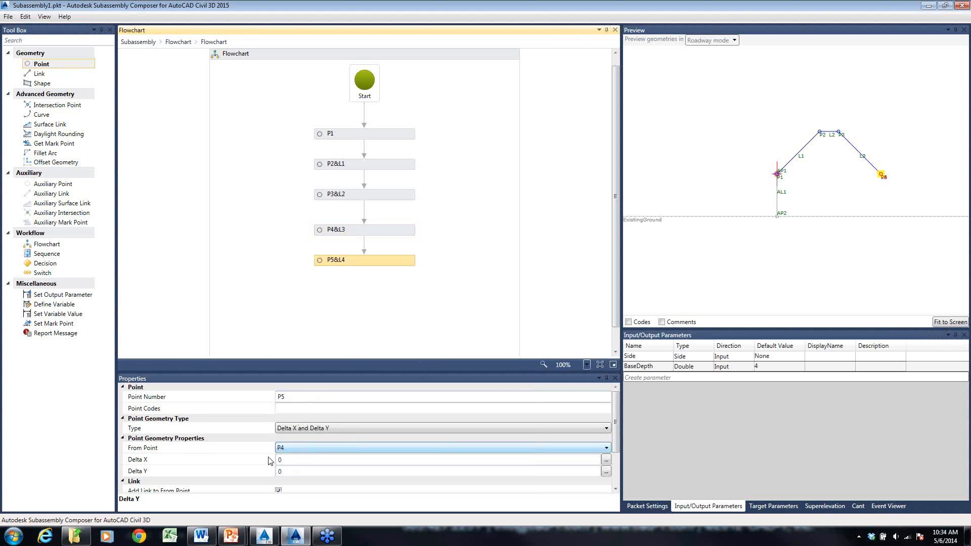
left_click(295, 459)
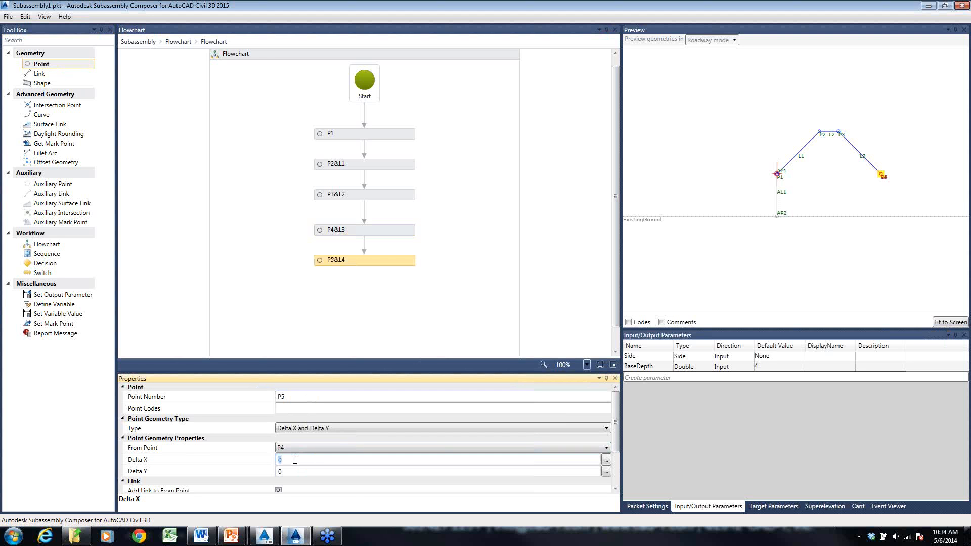
left_click(297, 472)
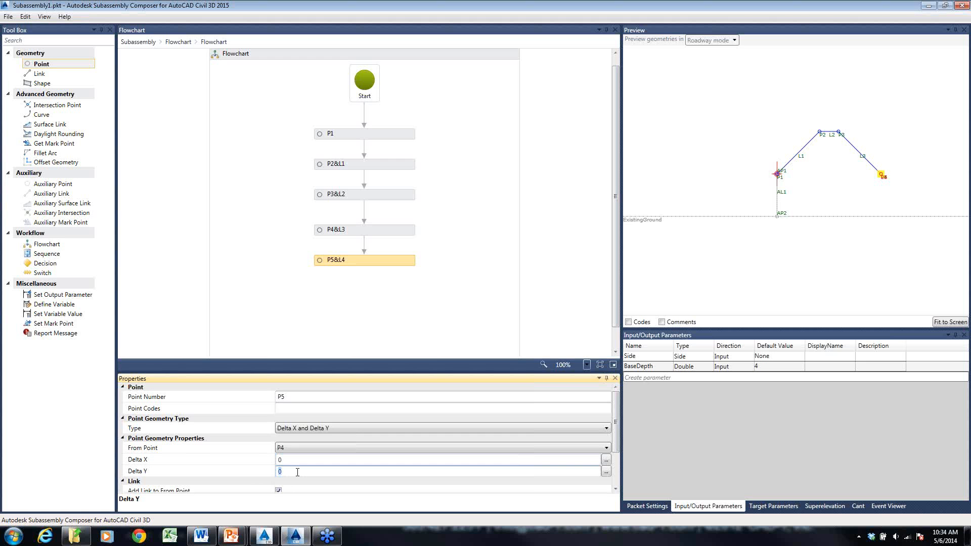
type("math.ab")
type("s(c")
type("aseDepth)")
type("*-1")
key("Return")
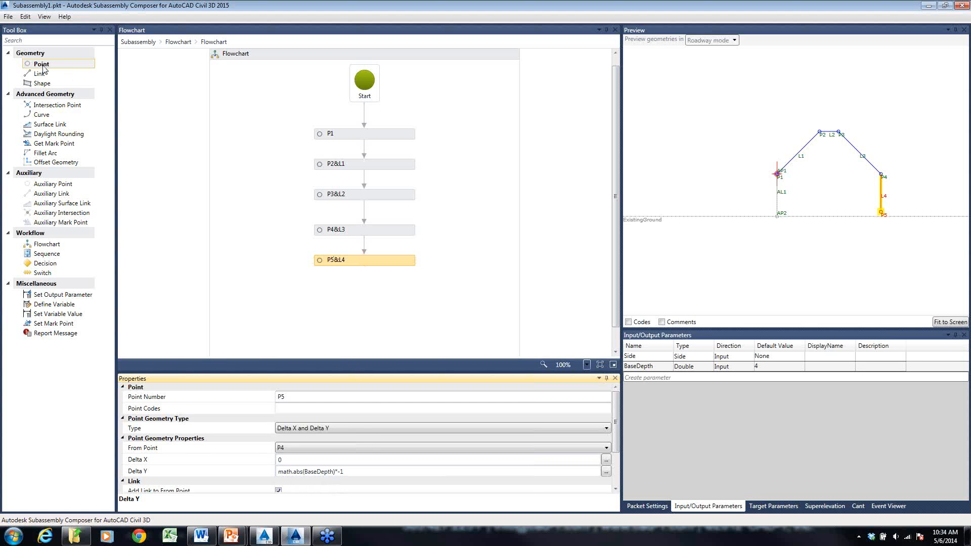
- Add a sixth Point element below P5&L4, starting from P5, with Delta X set to BermHeight*2+2
left_click_drag(43, 65, 366, 293)
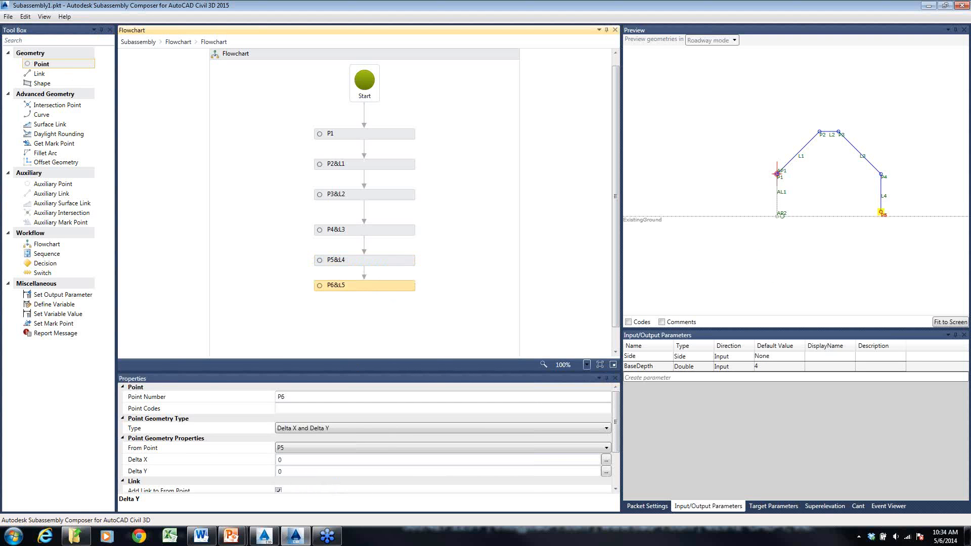
left_click(306, 461)
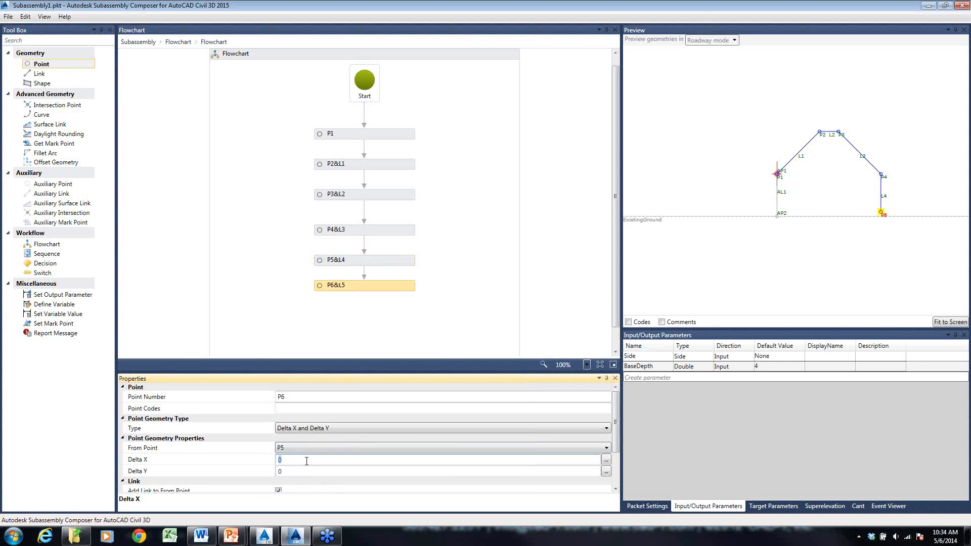
type("BermHeight*2+2")
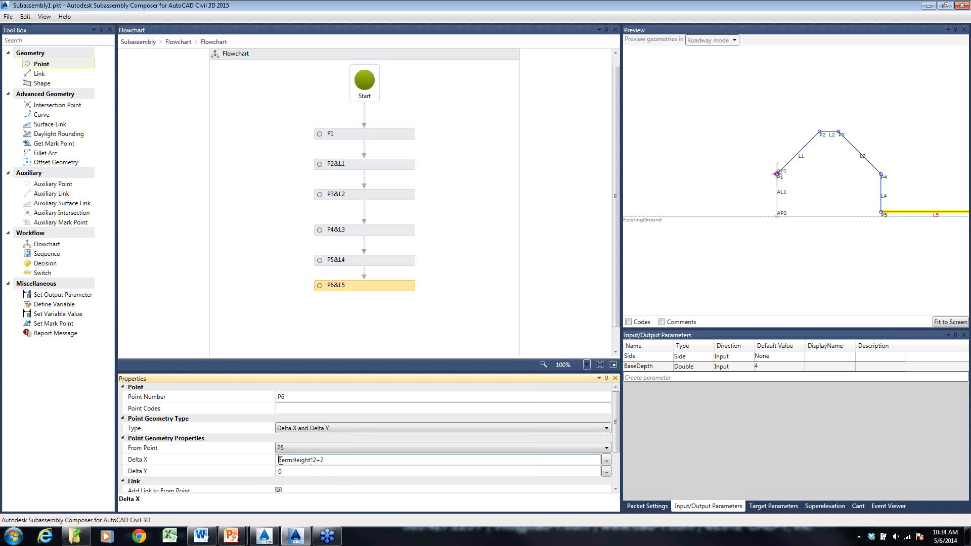
- Reverse the direction of P6 by changing its Delta X expression to (BermHeight*2+2)*-1
double_click(289, 461)
left_click(331, 461)
key("Home")
type("(")
type("*-1")
key("Return")
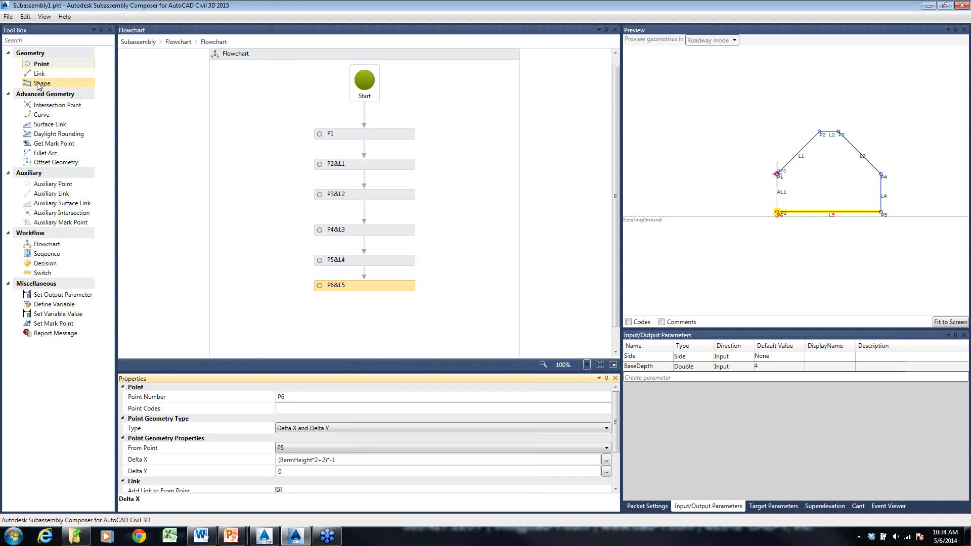
- Add a Link element below P6&L5 with P6 as its start point and P1 as its end point
left_click_drag(40, 74, 368, 314)
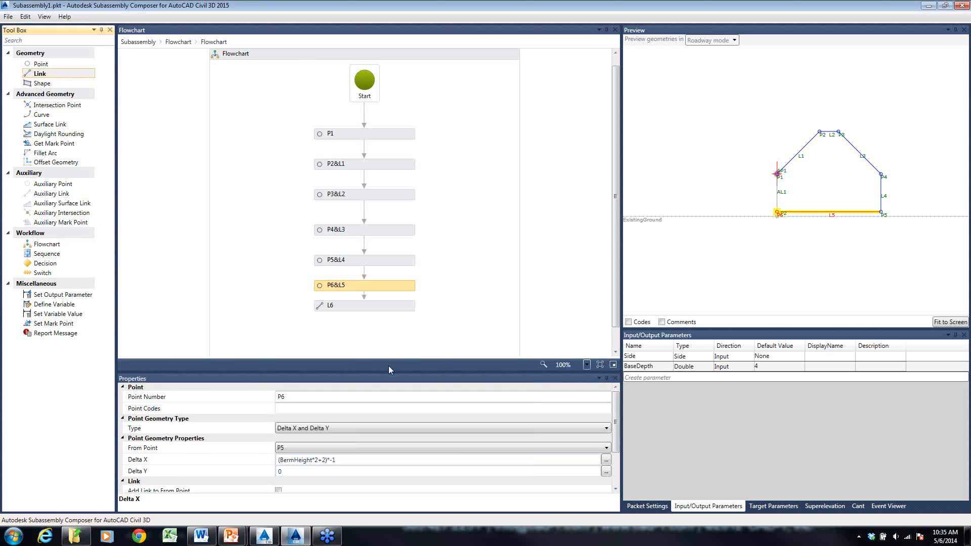
left_click(324, 440)
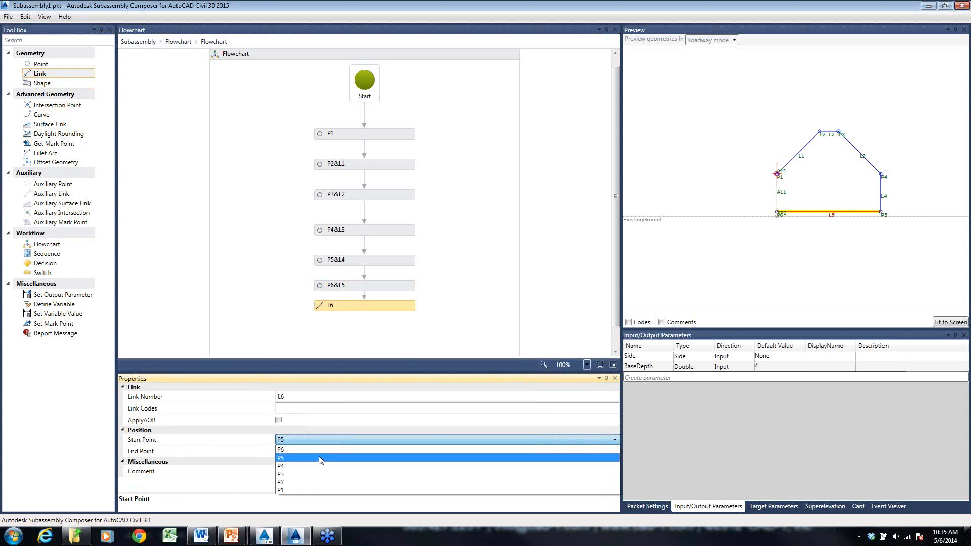
left_click(314, 452)
left_click(313, 452)
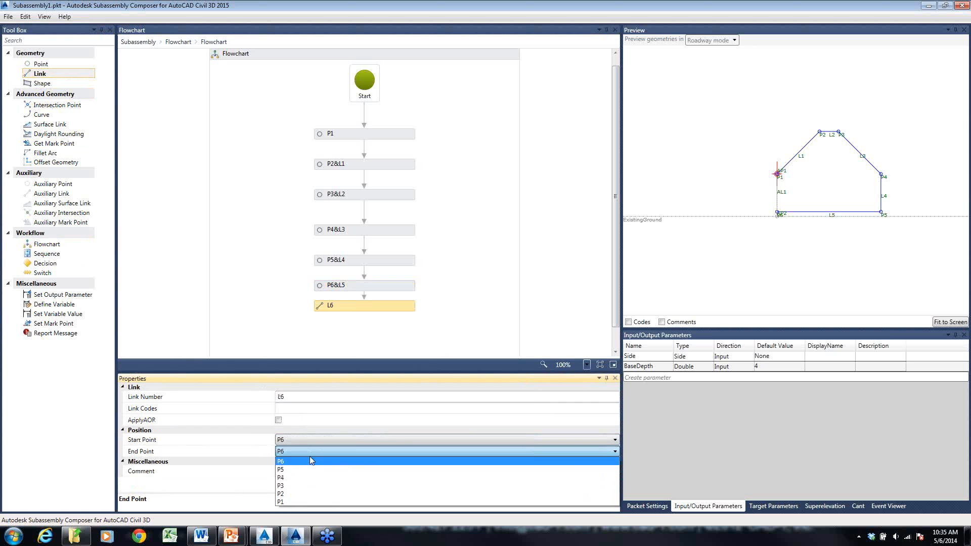
left_click(308, 499)
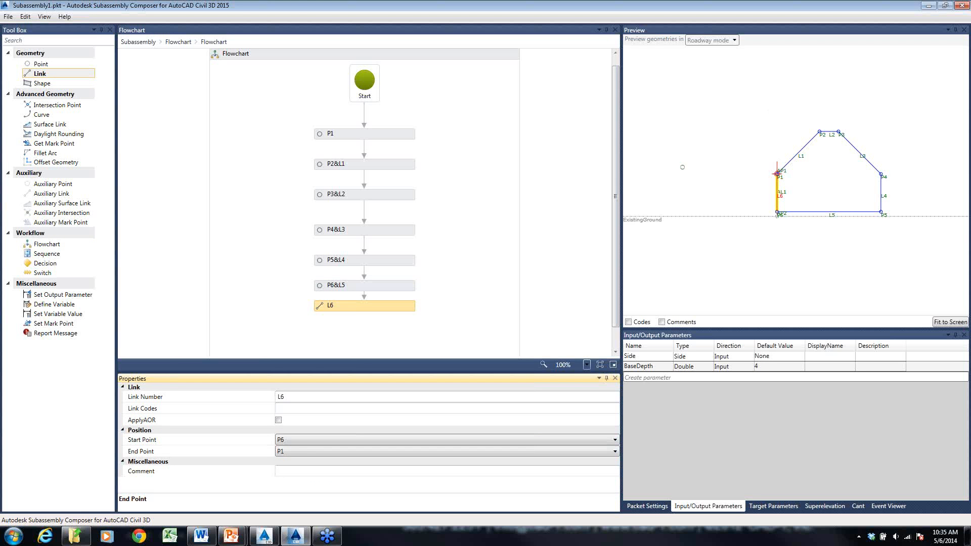
- Add a Shape element below L6 and assign it the closed area inside the berm outline
left_click_drag(40, 87, 368, 333)
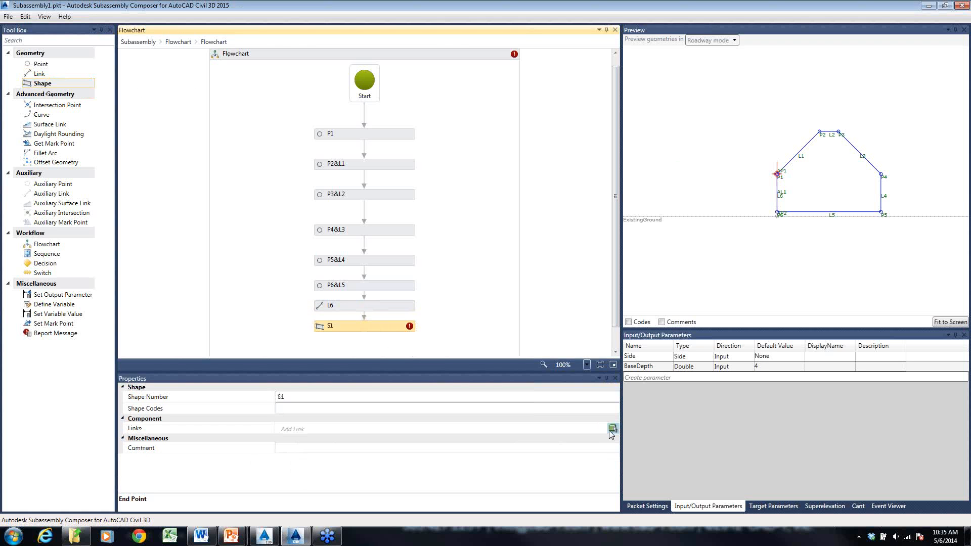
left_click(612, 428)
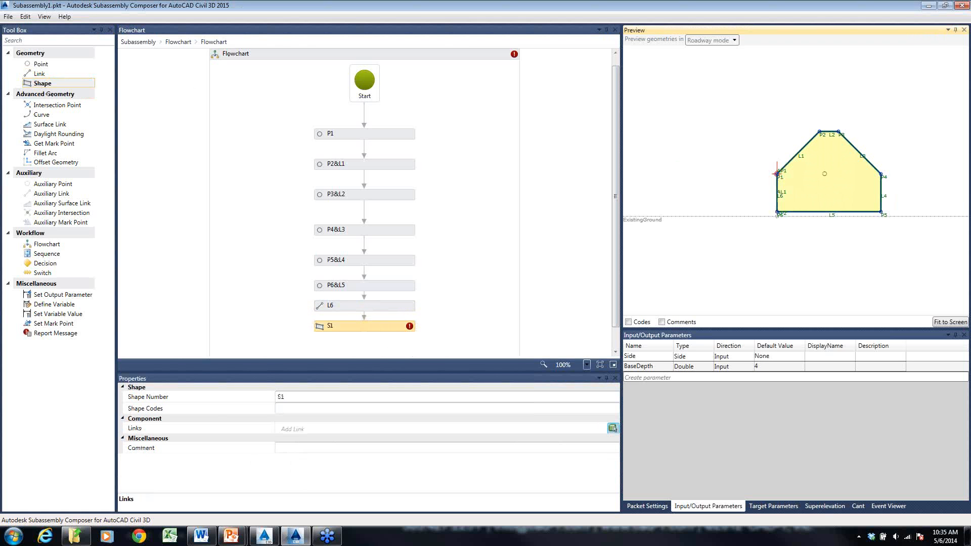
left_click(827, 177)
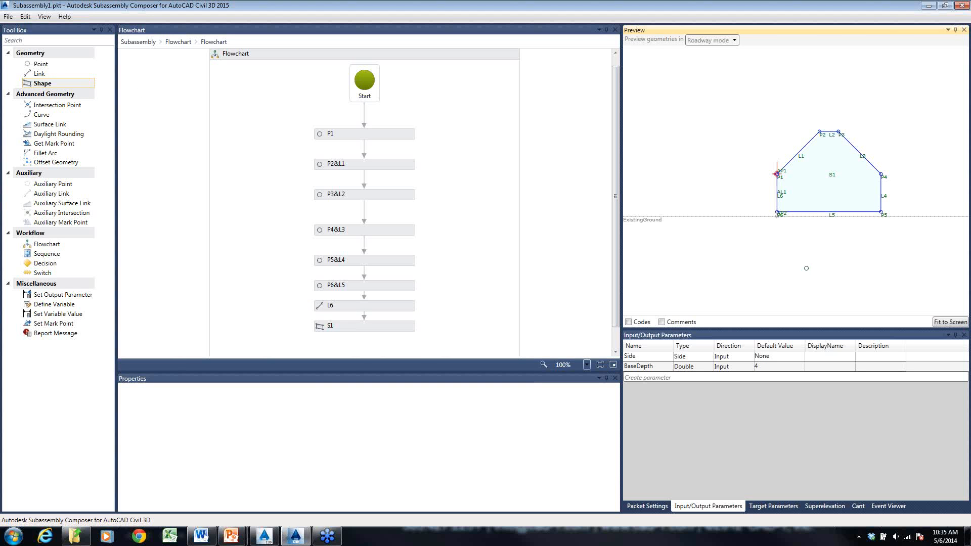
- Lower the ExistingGround line in the preview to test how the berm geometry responds
middle_click_drag(766, 211, 787, 227)
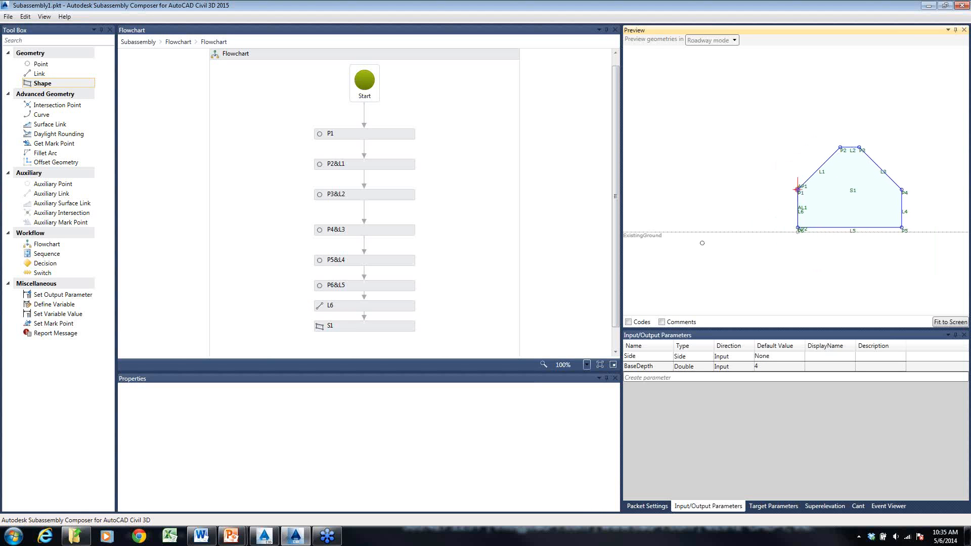
left_click_drag(640, 235, 650, 267)
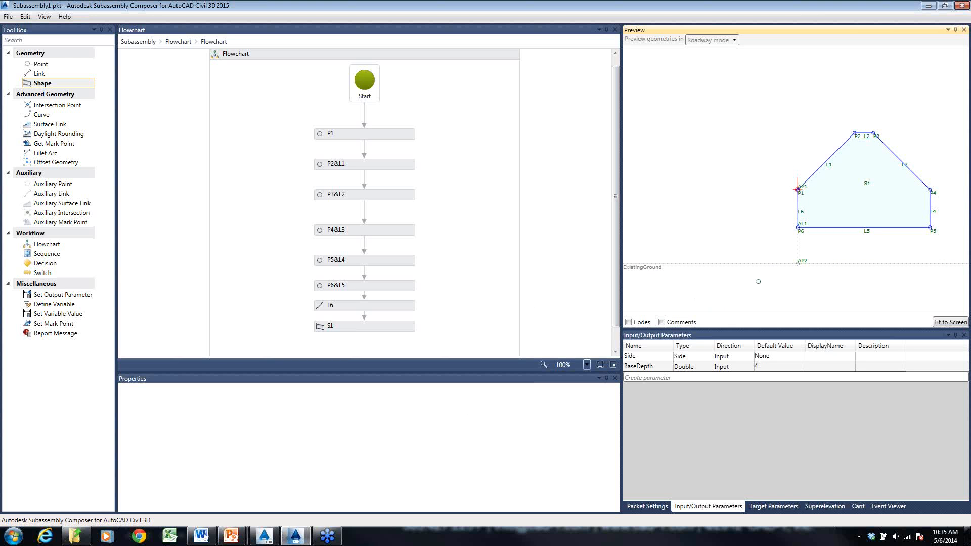
left_click(8, 16)
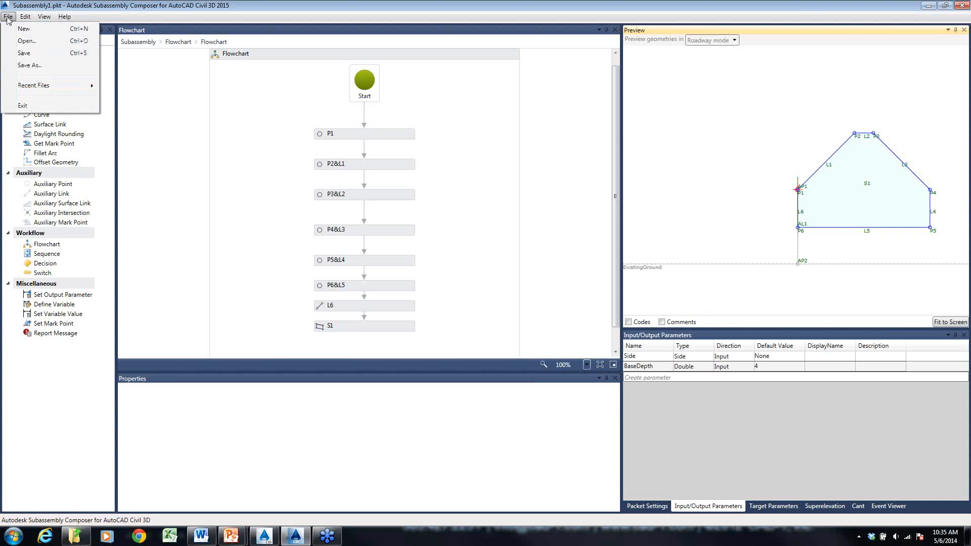
key("Right")
key("Right")
left_click(8, 17)
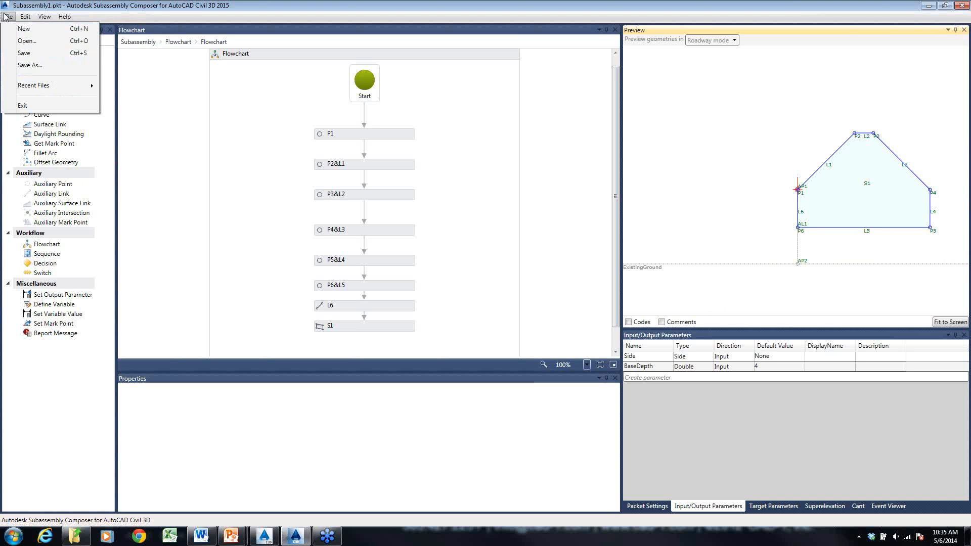
left_click(25, 66)
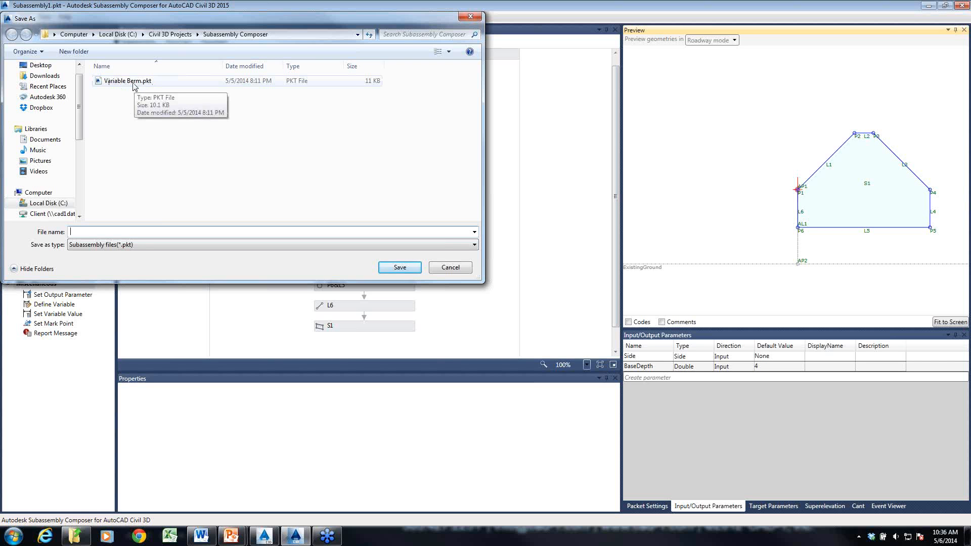
left_click(450, 268)
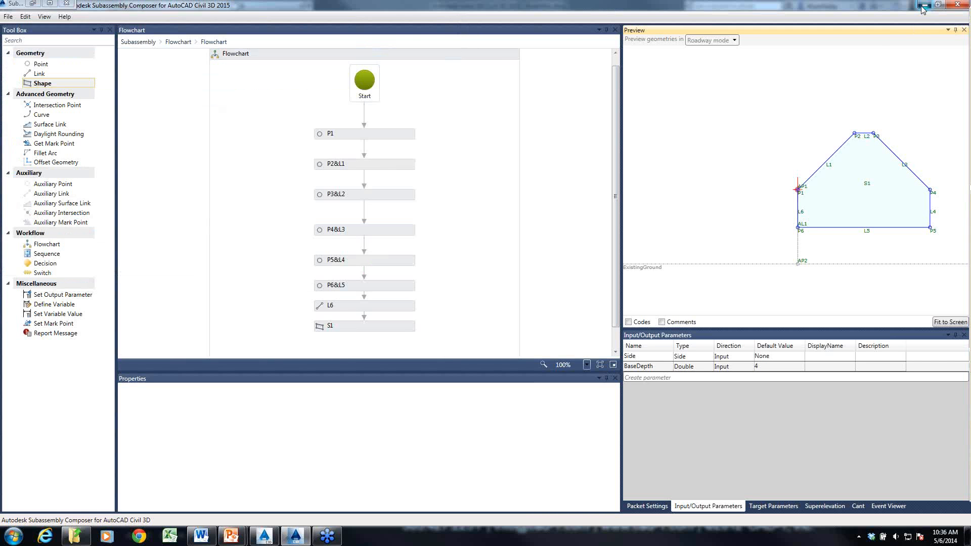
- Switch to the Haul Road drawing in AutoCAD Civil 3D and examine the HaulRoadBerm subassemblies on both sides of the assembly
left_click(924, 6)
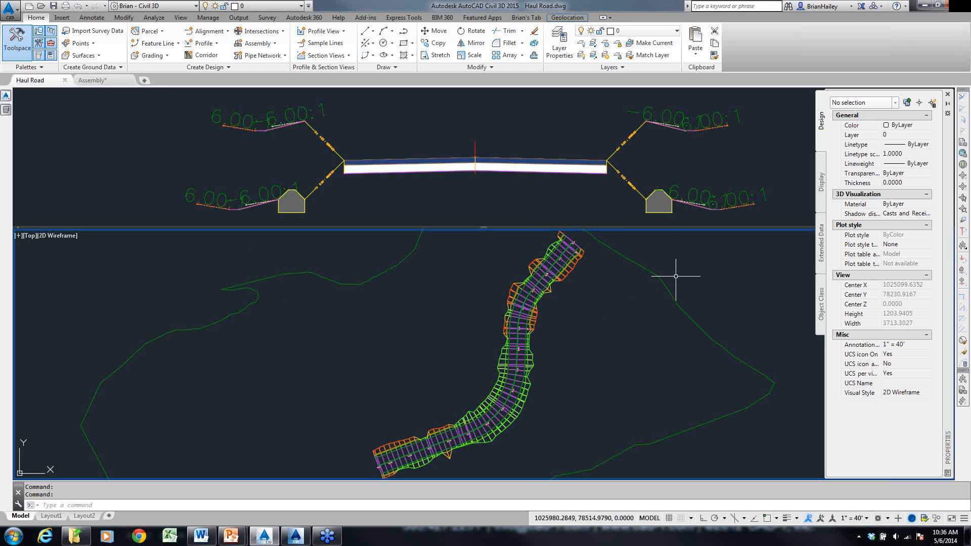
left_click(689, 168)
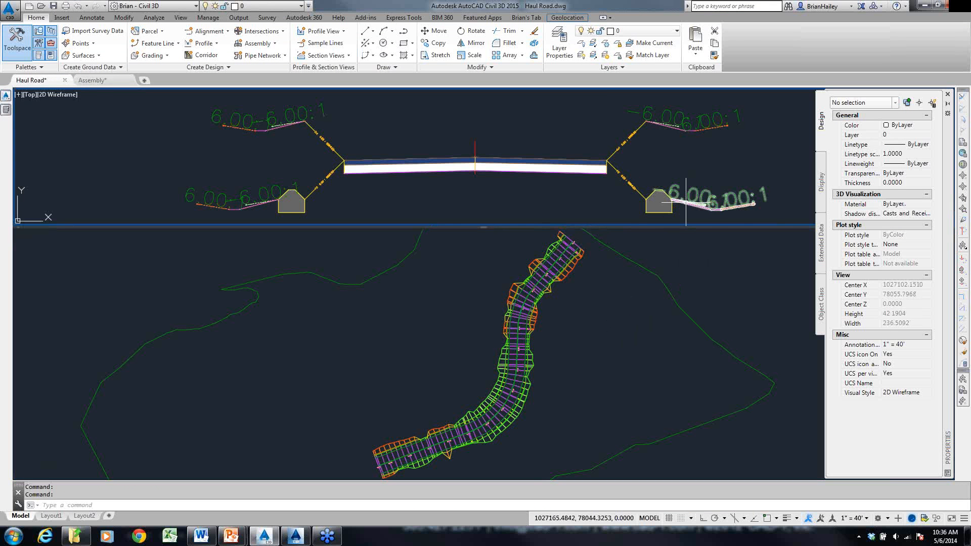
scroll(662, 169, "up", 5)
scroll(662, 174, "down", 4)
middle_click_drag(393, 182, 579, 174)
scroll(362, 197, "down", 5)
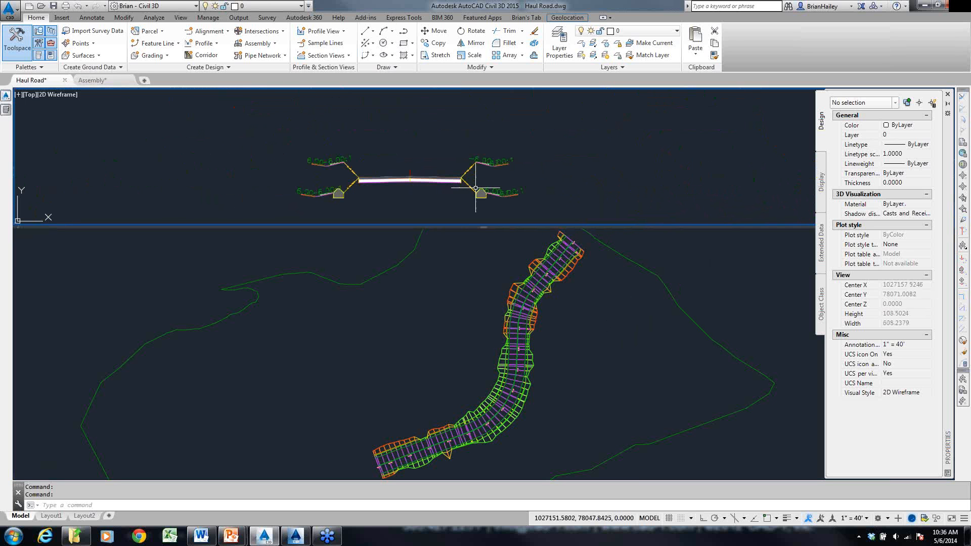
scroll(397, 206, "up", 2)
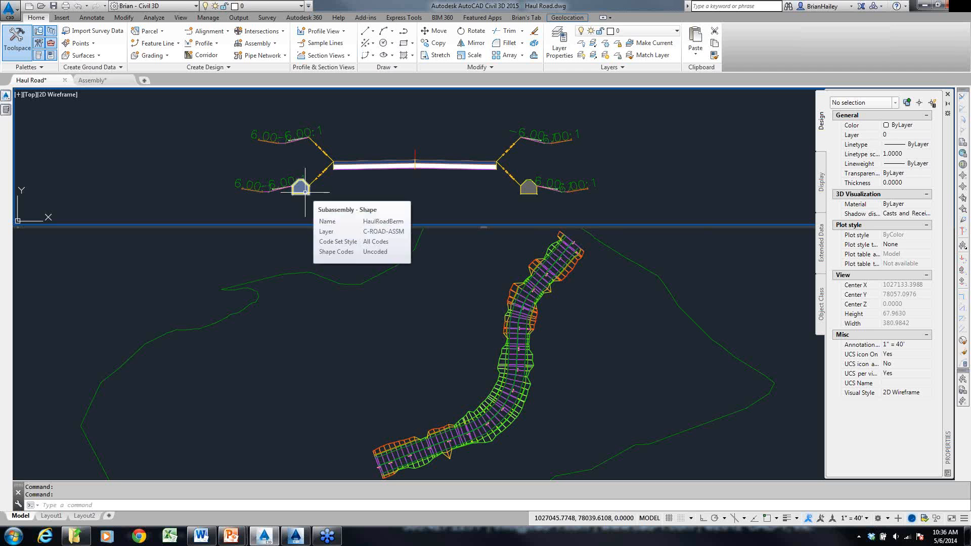
- Select the haul road corridor in the plan view and open it in the Section Editor
left_click(457, 328)
scroll(450, 386, "up", 3)
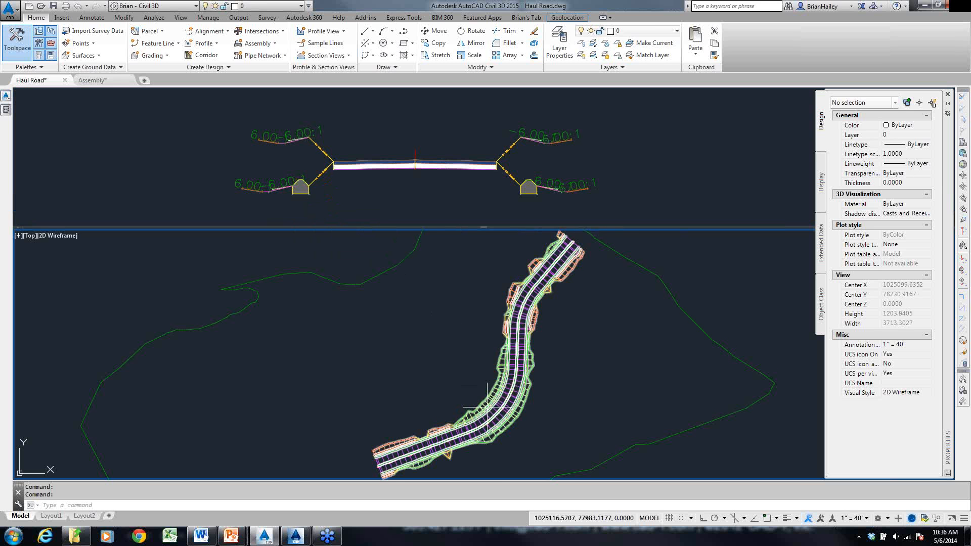
left_click(450, 386)
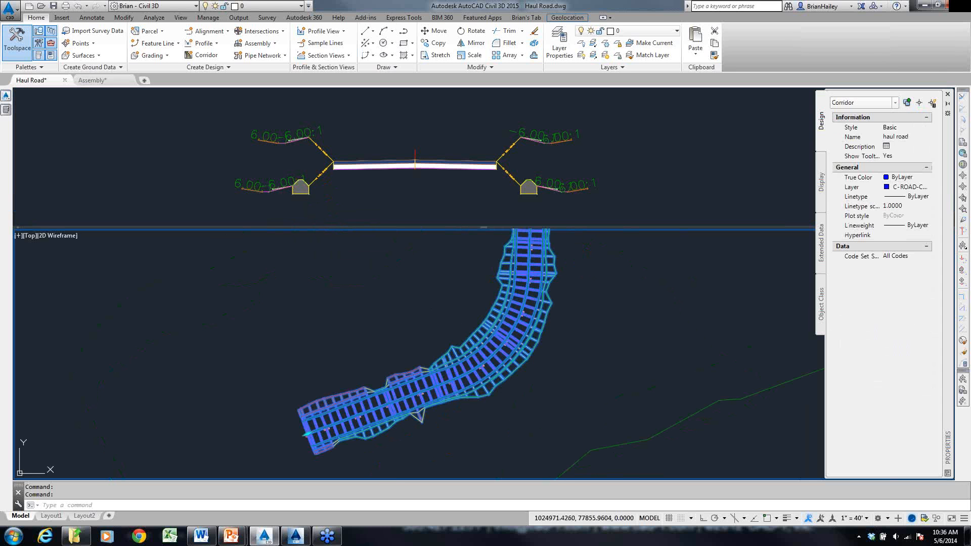
left_click(325, 43)
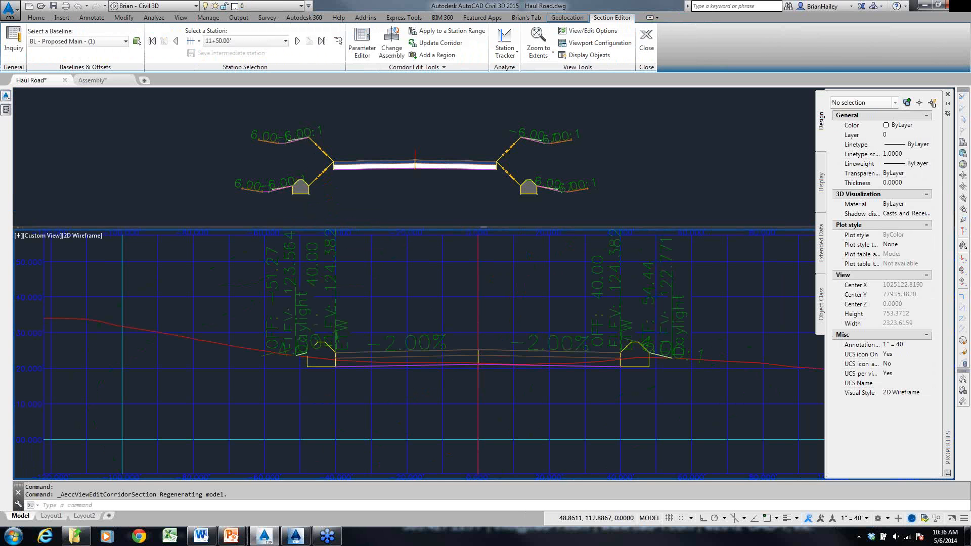
- Zoom in on the right-hand berm at station 11+50.00 and set the section view to Zoom to an Offset and Elevation
scroll(655, 391, "up", 4)
scroll(681, 349, "up", 3)
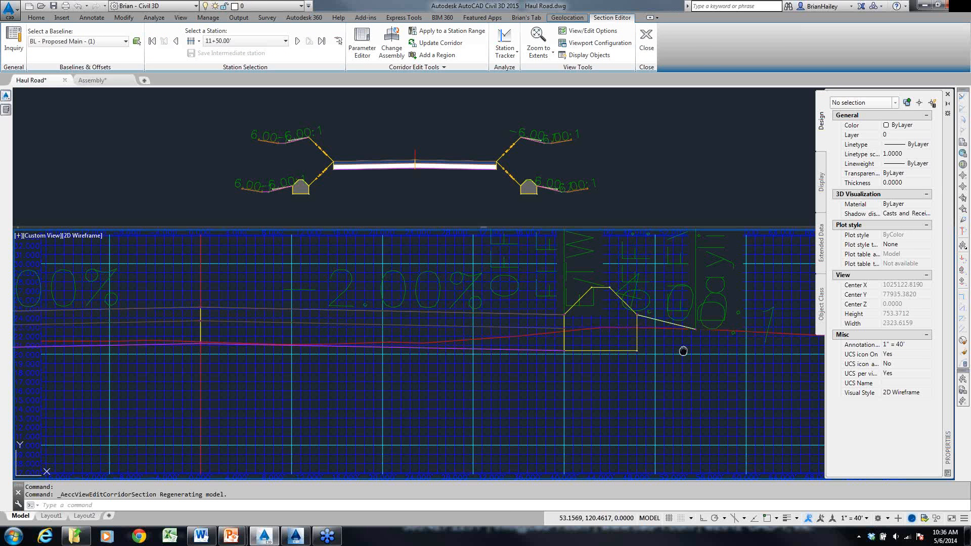
left_click(539, 52)
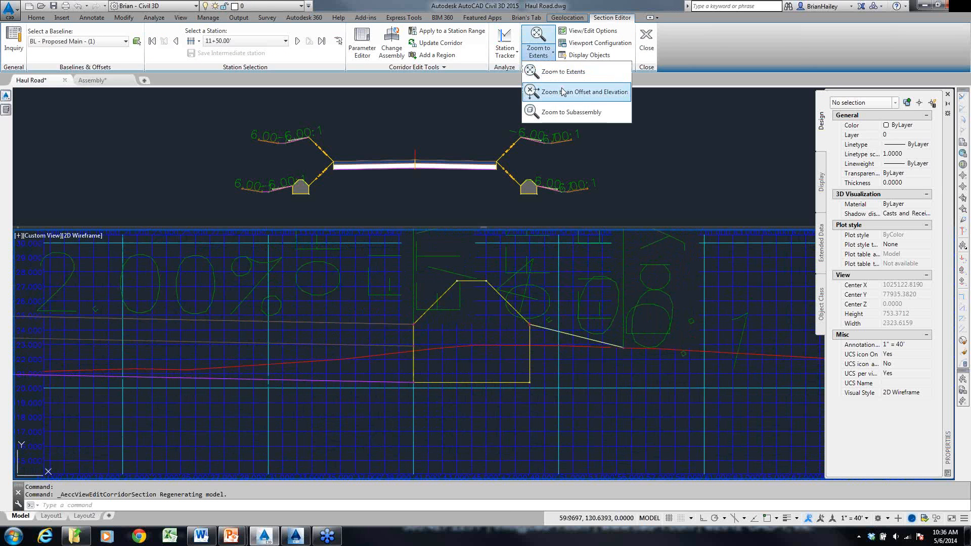
left_click(562, 91)
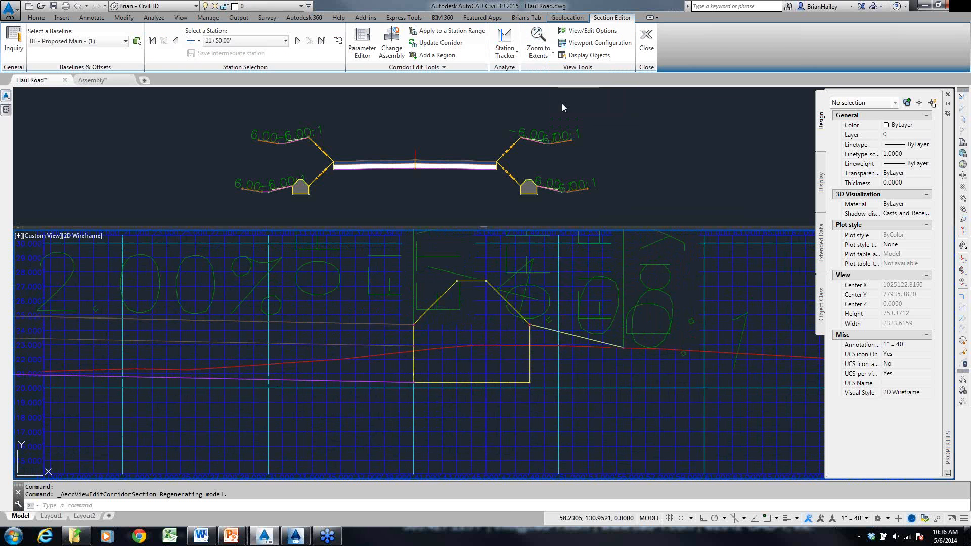
- Advance the section view station by station from 11+50.00 to 13+75.00, keeping Zoom to an Offset and Elevation on the right-hand edge
left_click(298, 41)
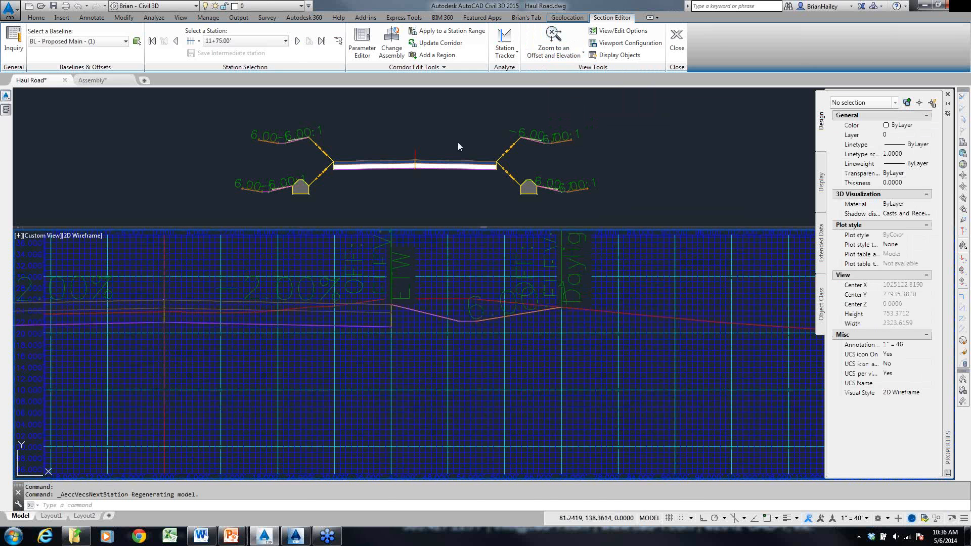
left_click(559, 43)
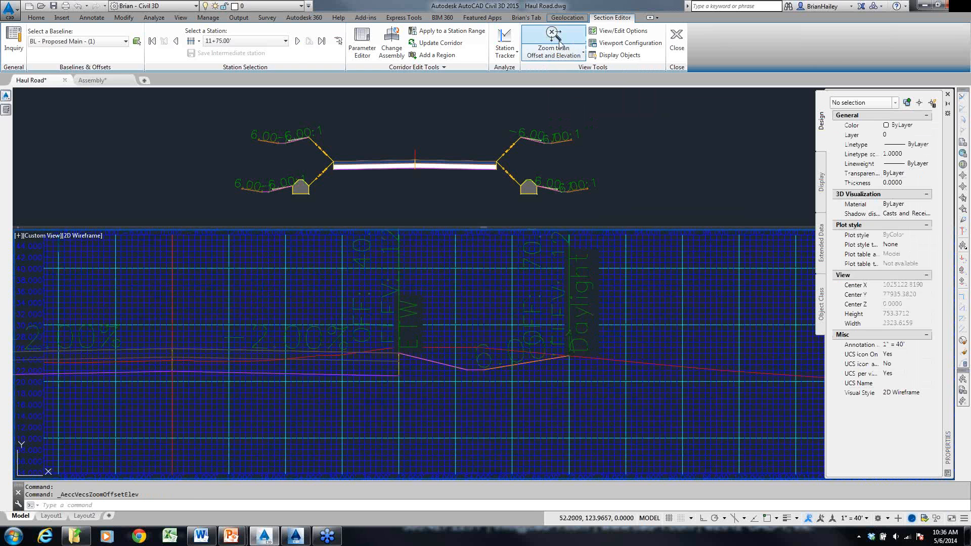
left_click(297, 42)
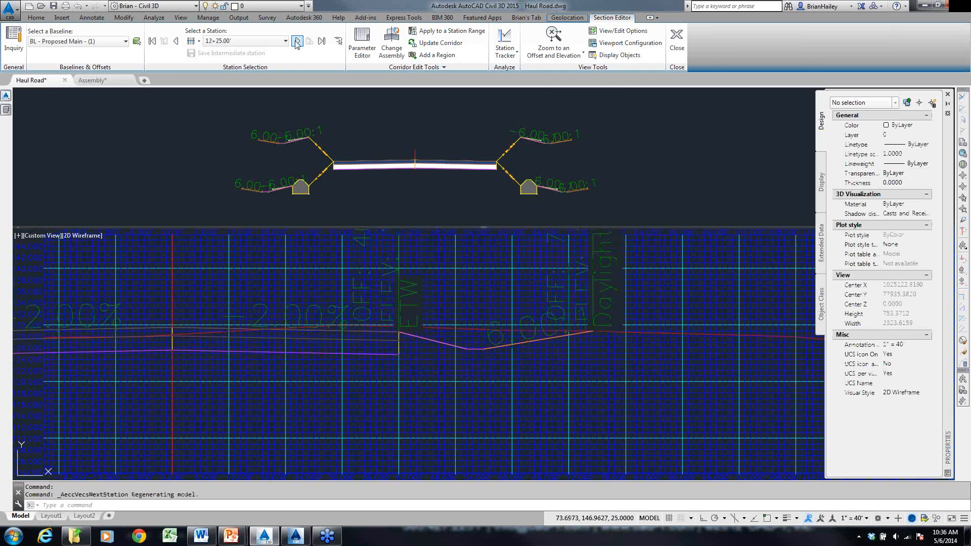
left_click(297, 41)
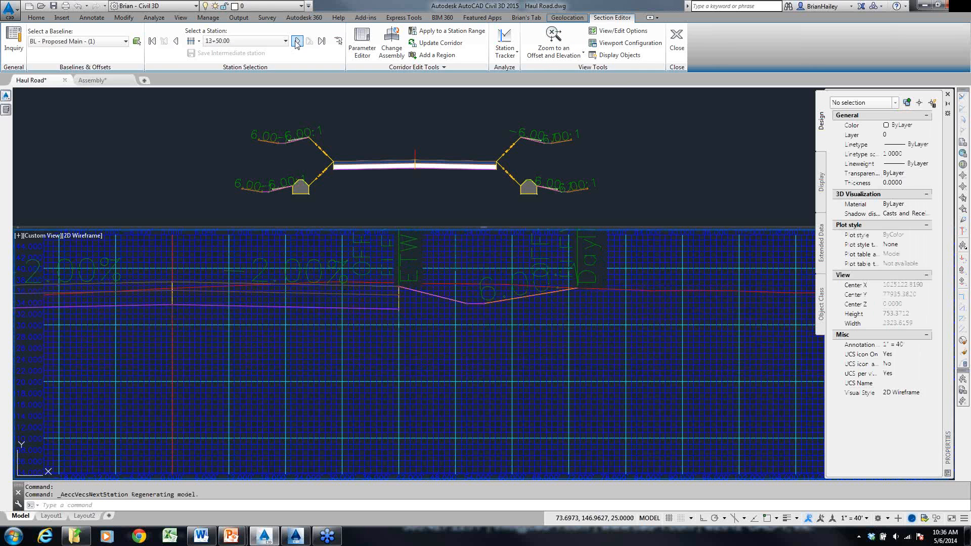
- Zoom in on the left-hand berm at station 13+75.00 and set the section view to Zoom to an Offset and Elevation
middle_click_drag(287, 292, 653, 341)
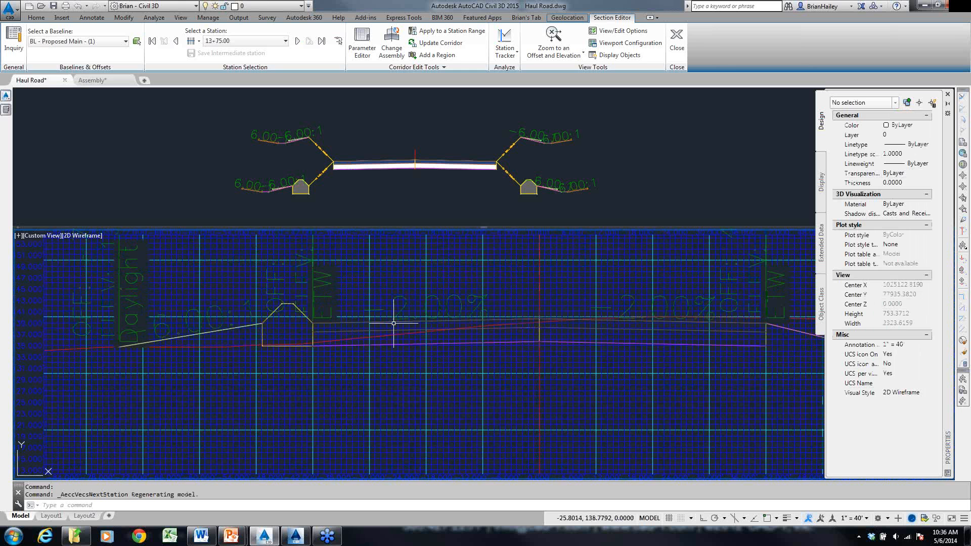
middle_click_drag(289, 342, 347, 349)
middle_click_drag(430, 275, 579, 276)
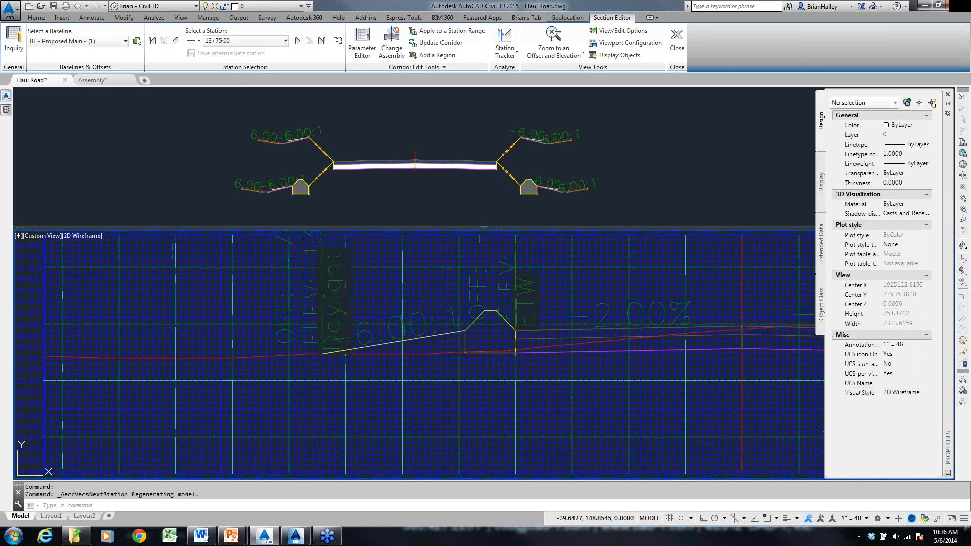
scroll(506, 263, "up", 3)
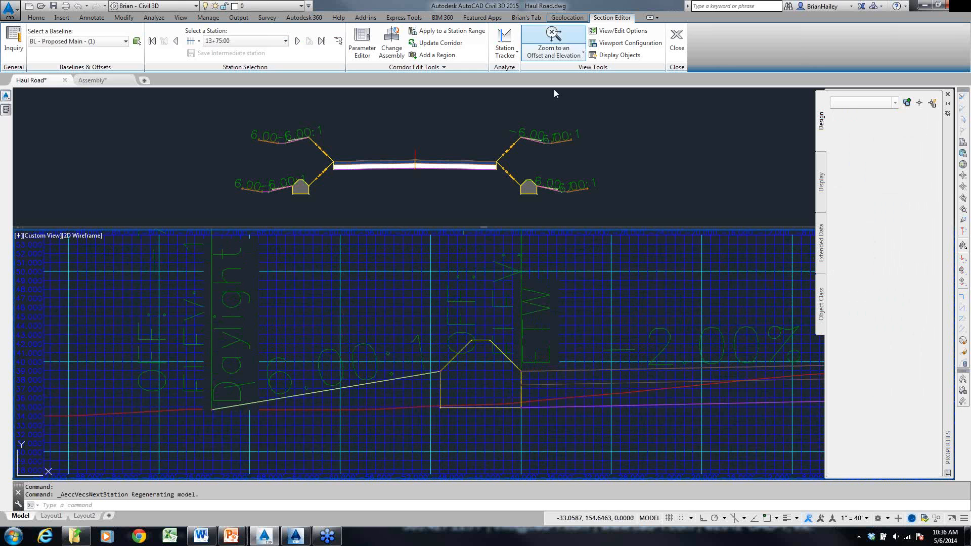
left_click(557, 49)
- Go back through the corridor stations to 12+25.00 to examine the left-hand berm against the existing ground
left_click(176, 45)
left_click(176, 44)
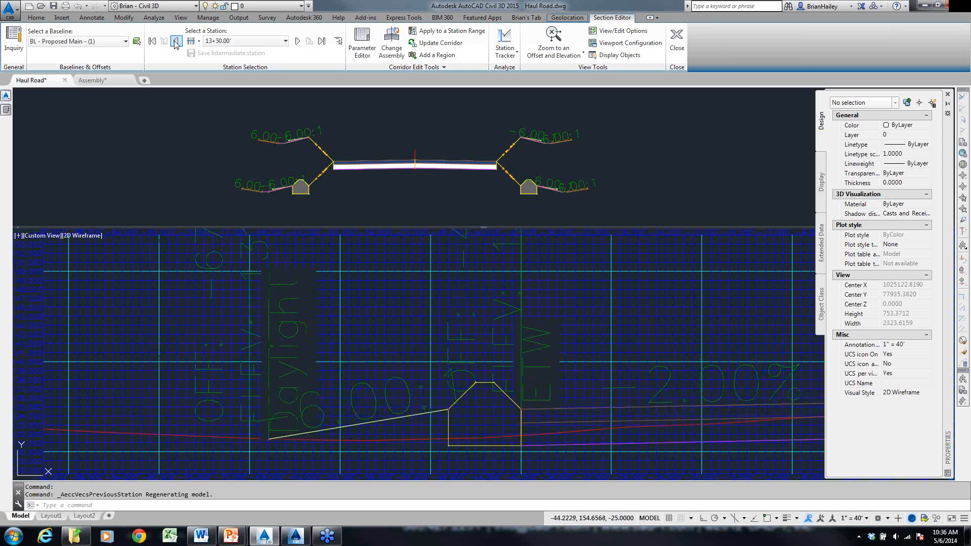
left_click(176, 44)
left_click(175, 44)
left_click(175, 44)
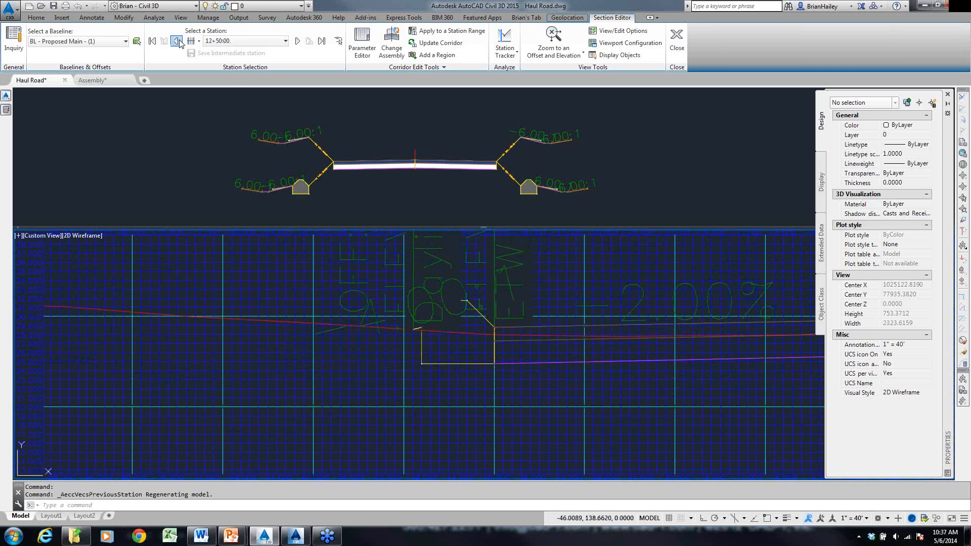
left_click(177, 42)
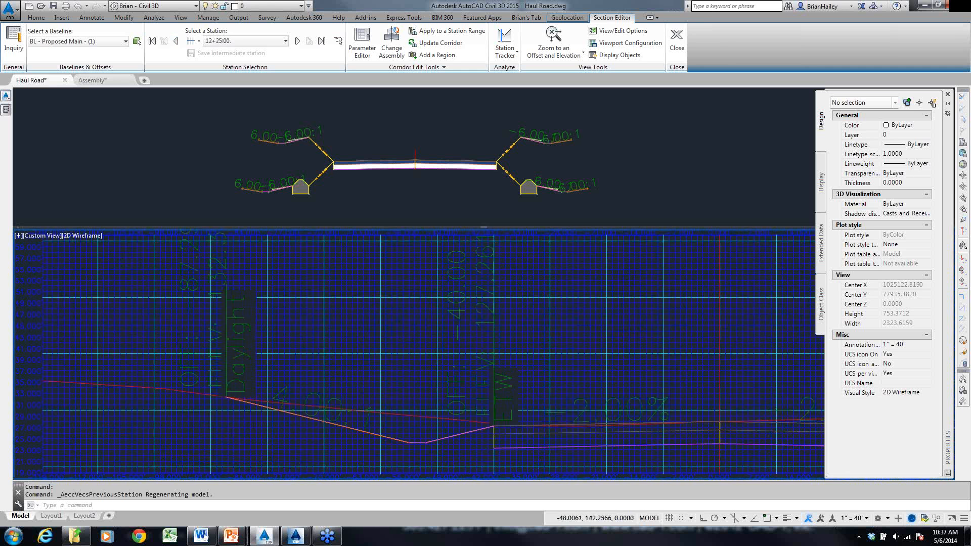
- Reapply Zoom to an Offset and Elevation on the left-hand berm and advance through the stations to 14+75.00
left_click(554, 40)
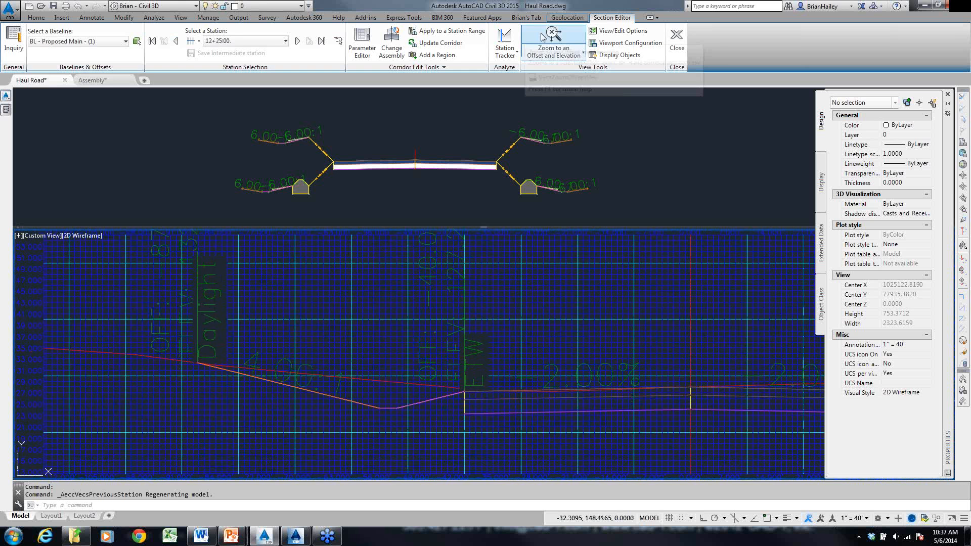
left_click(297, 41)
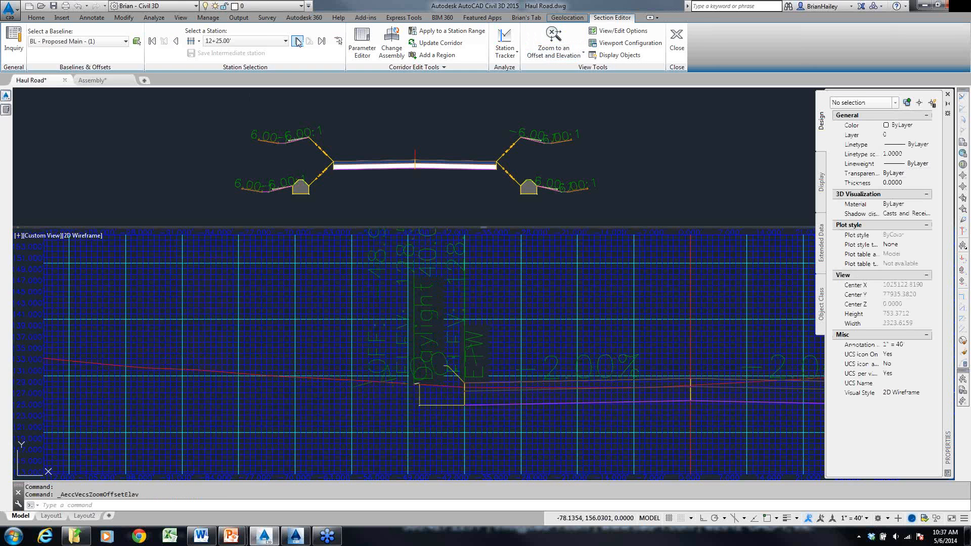
left_click(297, 41)
left_click(298, 41)
left_click(297, 41)
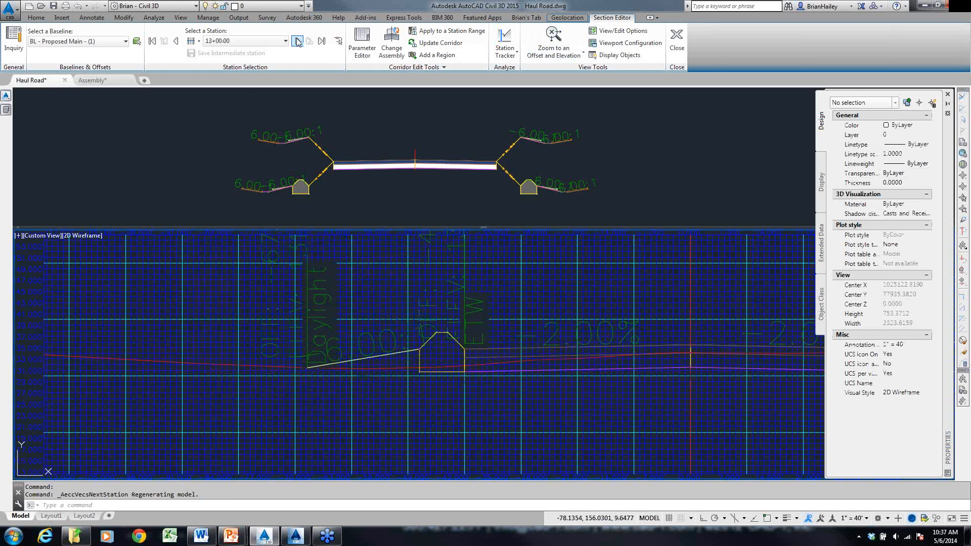
left_click(297, 41)
left_click(297, 41)
left_click(297, 41)
left_click(297, 41)
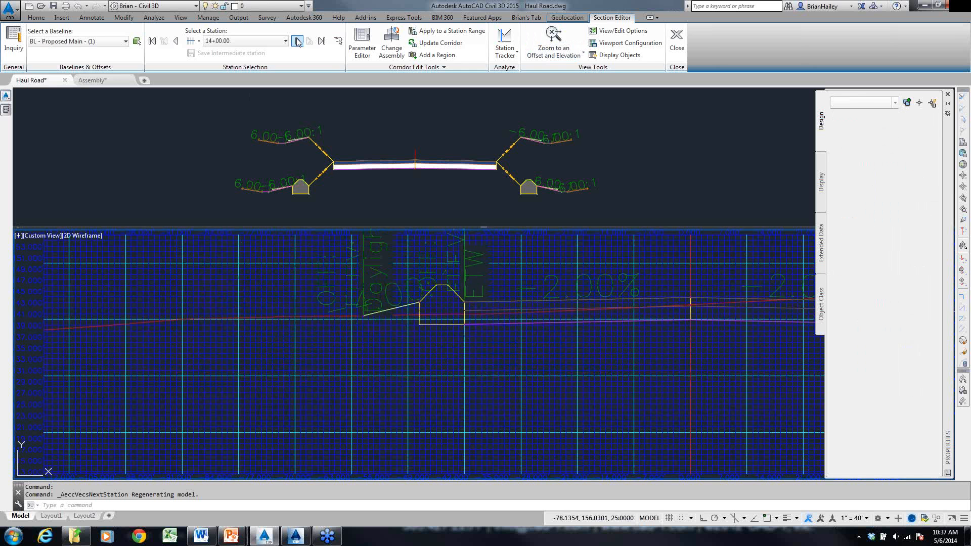
left_click(297, 41)
left_click(297, 41)
- View the full section at station 14+75.00, then close the Section Editor and return to the corridor's plan view
middle_click_drag(570, 303, 562, 318)
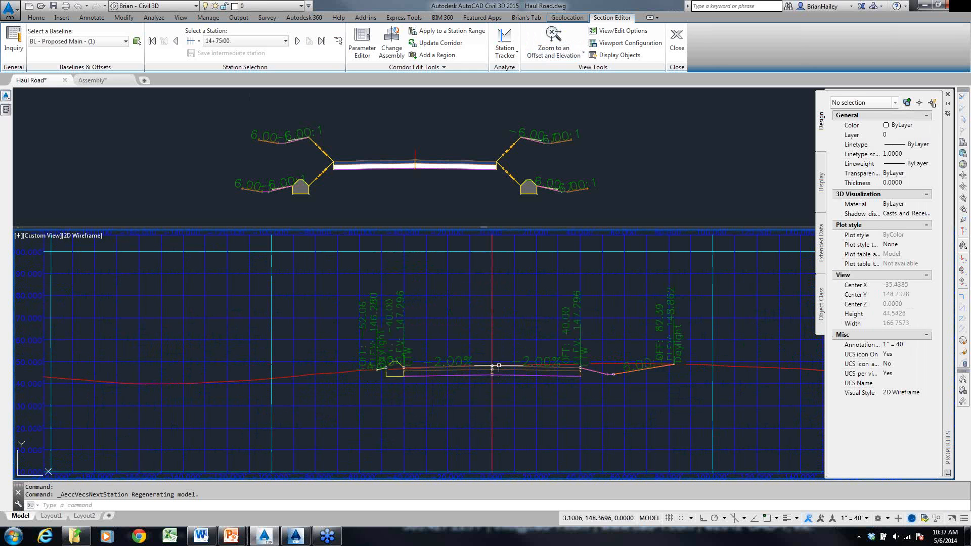
key("Escape")
left_click(677, 42)
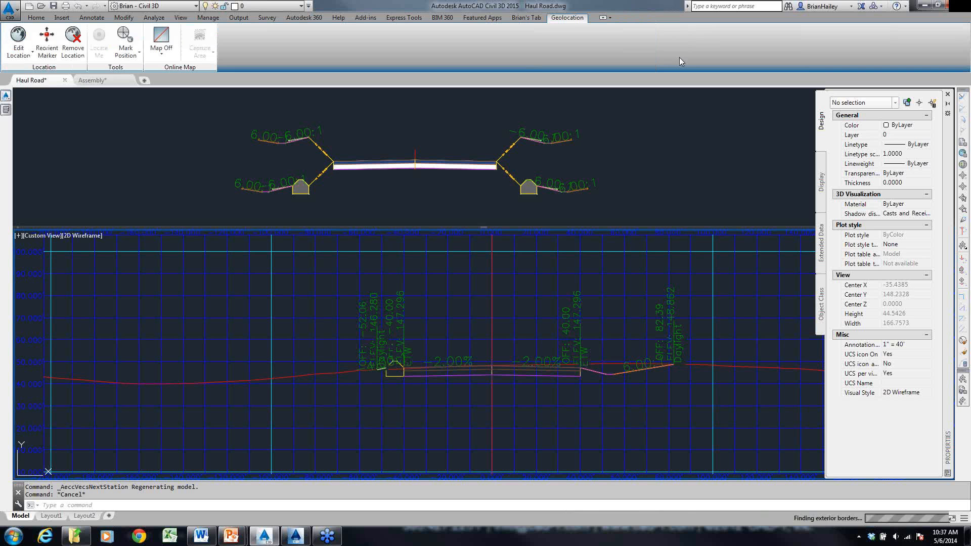
scroll(574, 288, "down", 15)
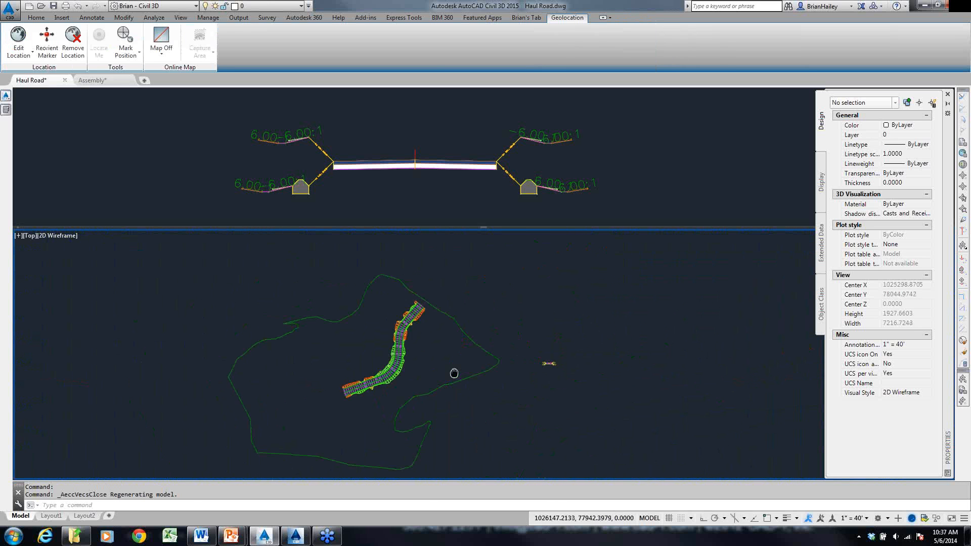
scroll(398, 354, "up", 5)
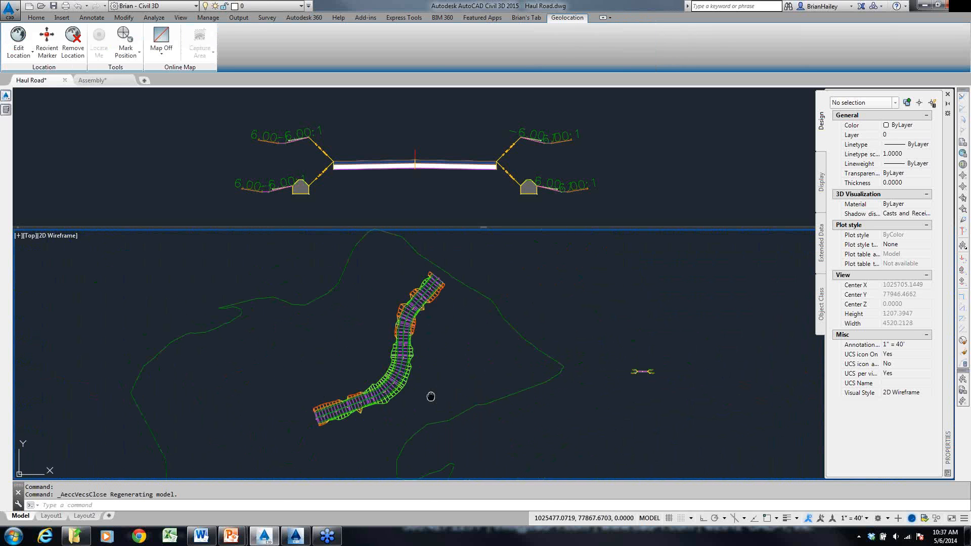
- Create a profile view of the Proposed Main alignment with the Profile View style, placed in empty space beyond the assembly
left_click(31, 17)
left_click(324, 30)
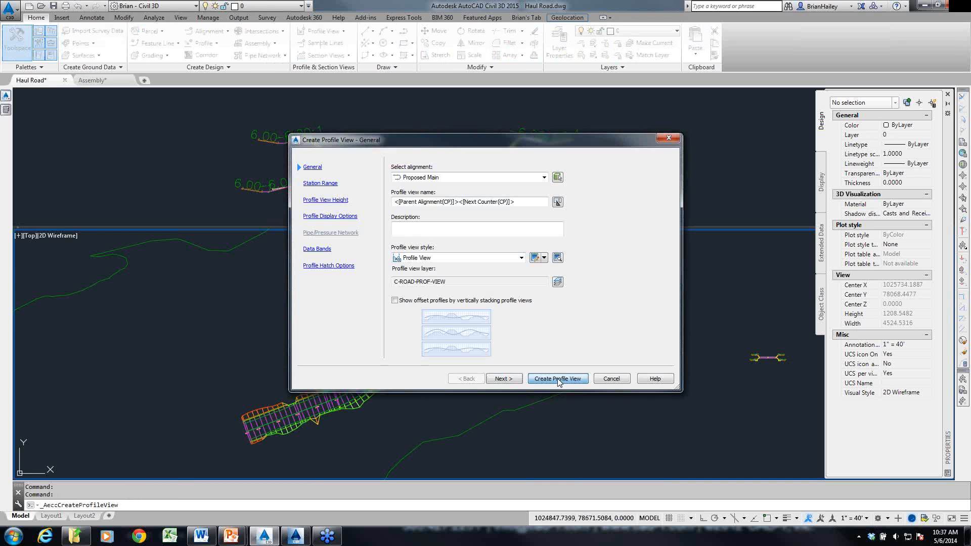
left_click(557, 378)
left_click(559, 412)
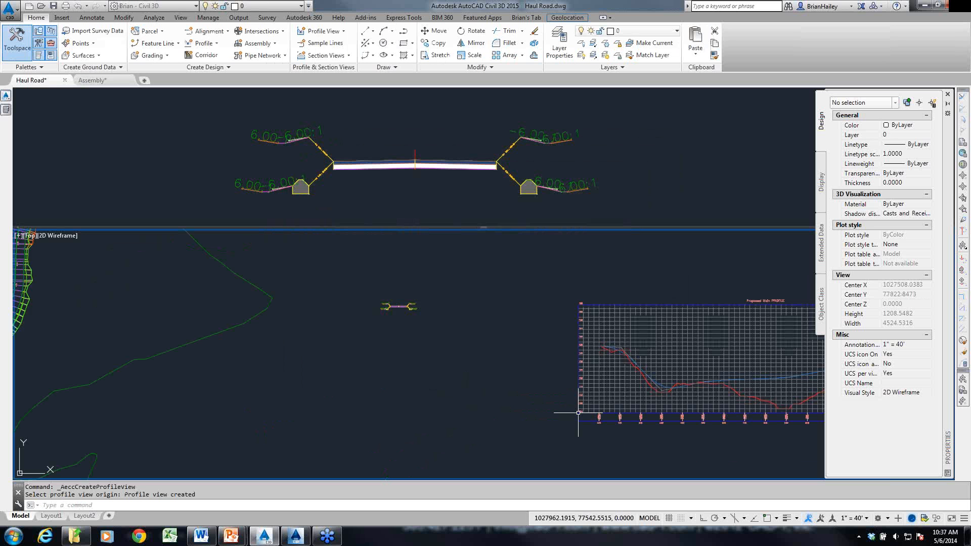
middle_click_drag(788, 426, 568, 431)
scroll(568, 432, "up", 4)
scroll(625, 428, "down", 4)
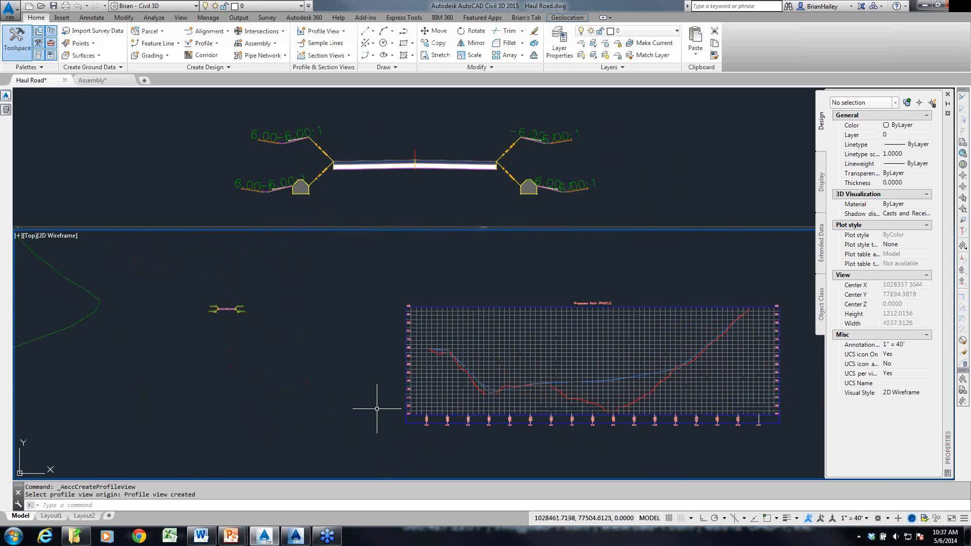
- Select the haul road corridor in the plan view and reopen it in the Section Editor
middle_click_drag(20, 367, 460, 392)
scroll(284, 349, "up", 3)
middle_click_drag(285, 349, 362, 323)
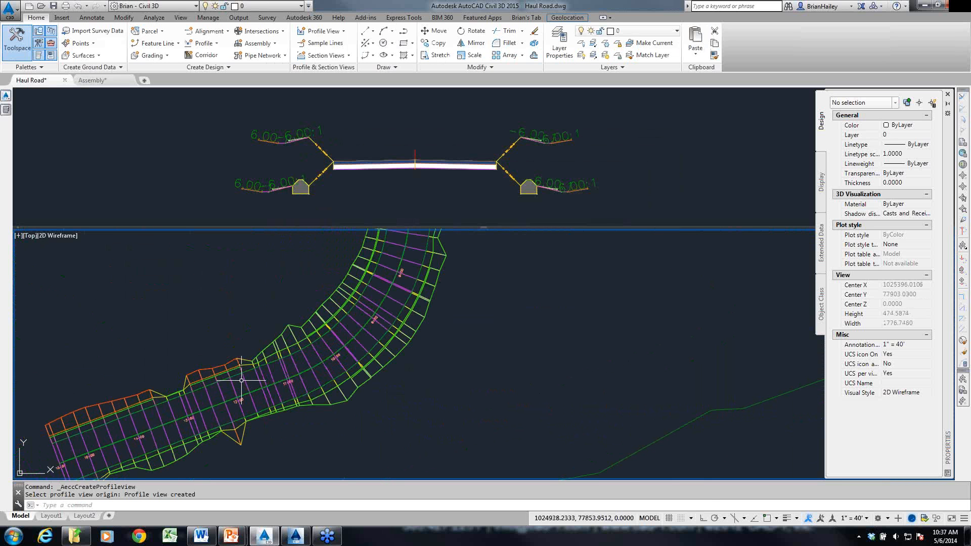
scroll(233, 400, "up", 3)
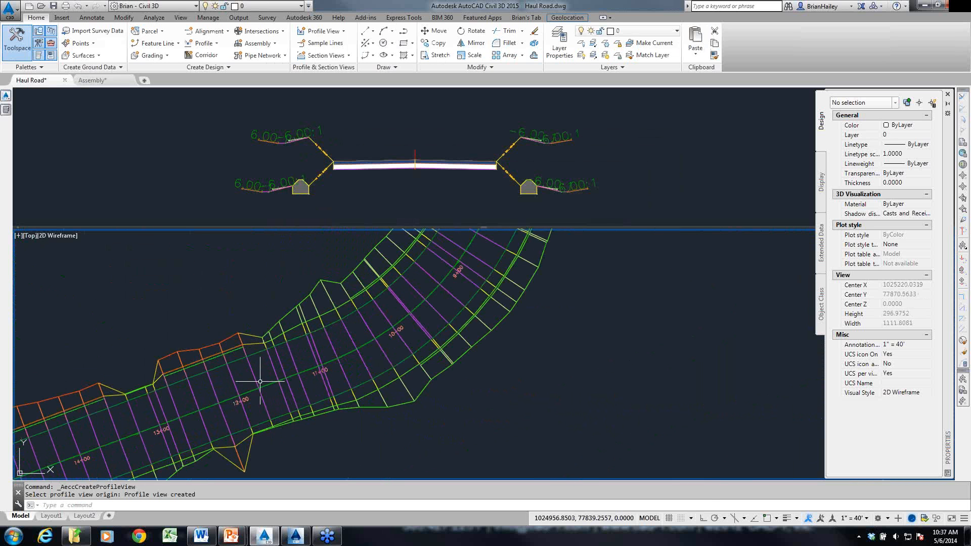
scroll(257, 383, "down", 3)
middle_click_drag(332, 344, 294, 471)
middle_click_drag(366, 327, 354, 367)
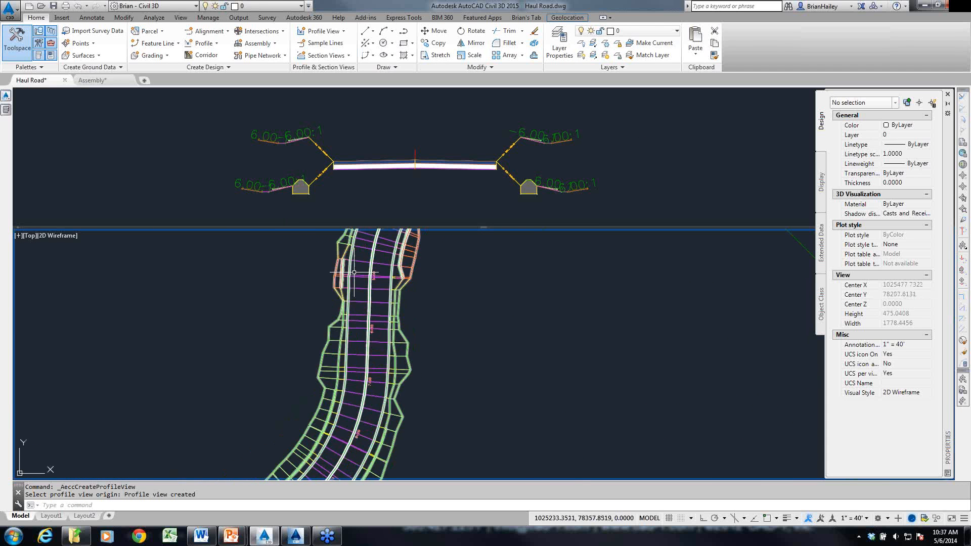
left_click(380, 288)
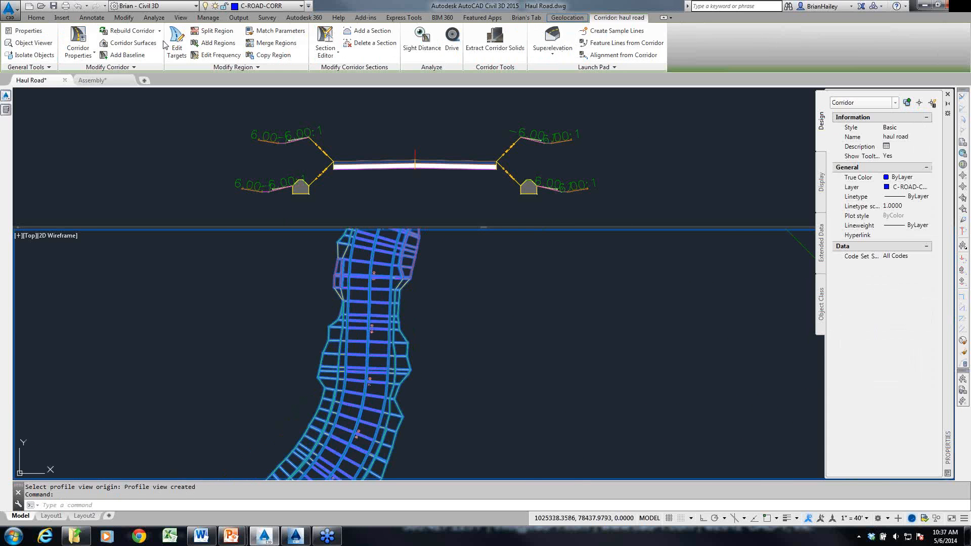
left_click(325, 42)
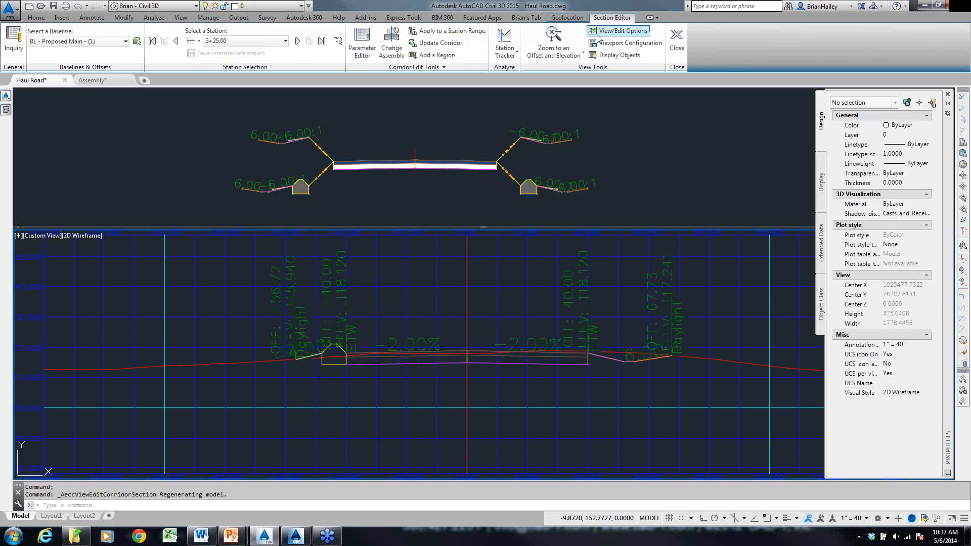
- Advance through the corridor sections from station 5+25.00 to 10+75.00 to examine the berms and daylight slopes on both sides
left_click(298, 41)
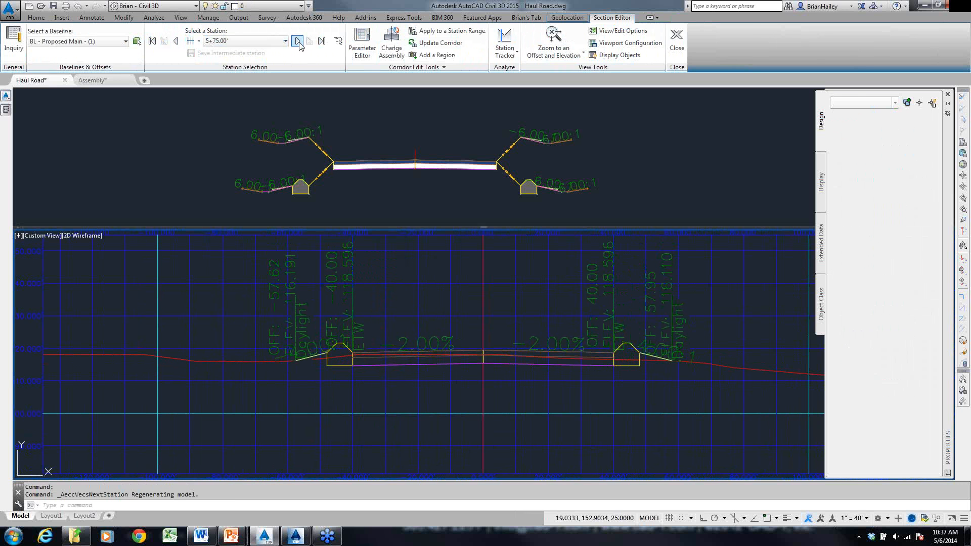
left_click(298, 41)
left_click(298, 42)
left_click(298, 41)
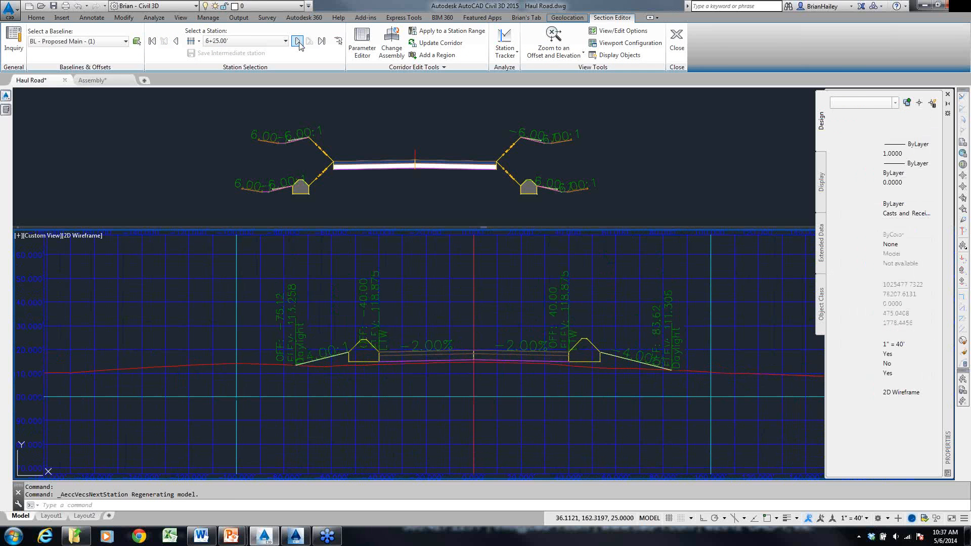
left_click(298, 42)
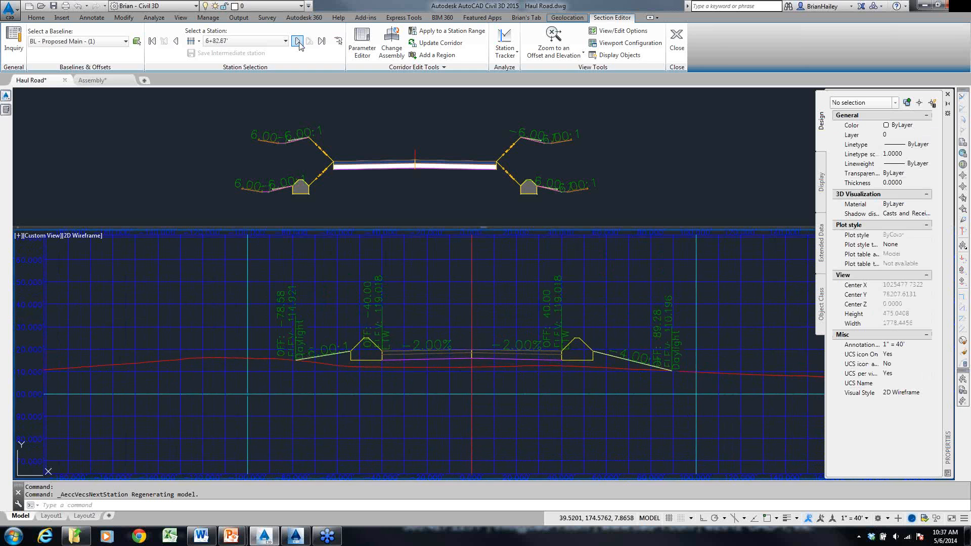
left_click(298, 42)
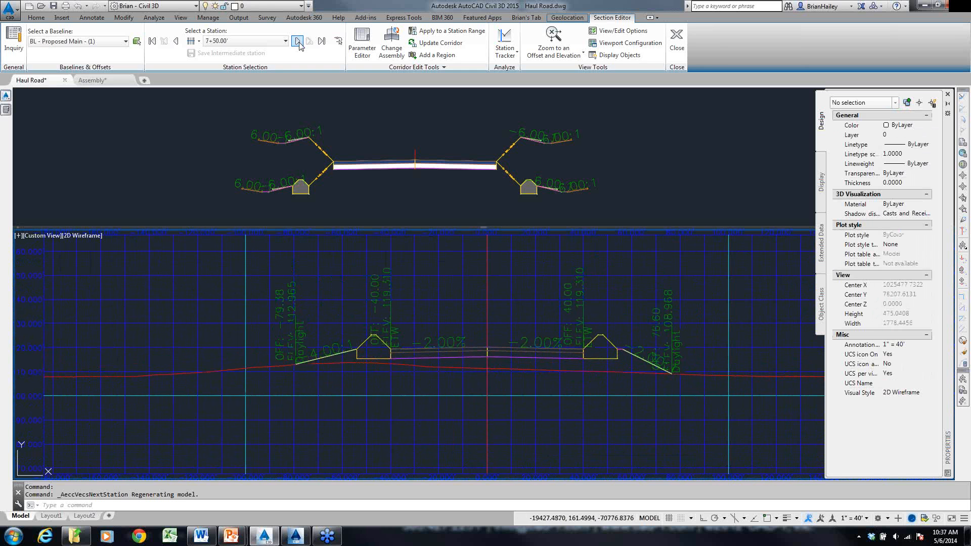
left_click(298, 41)
left_click(298, 41)
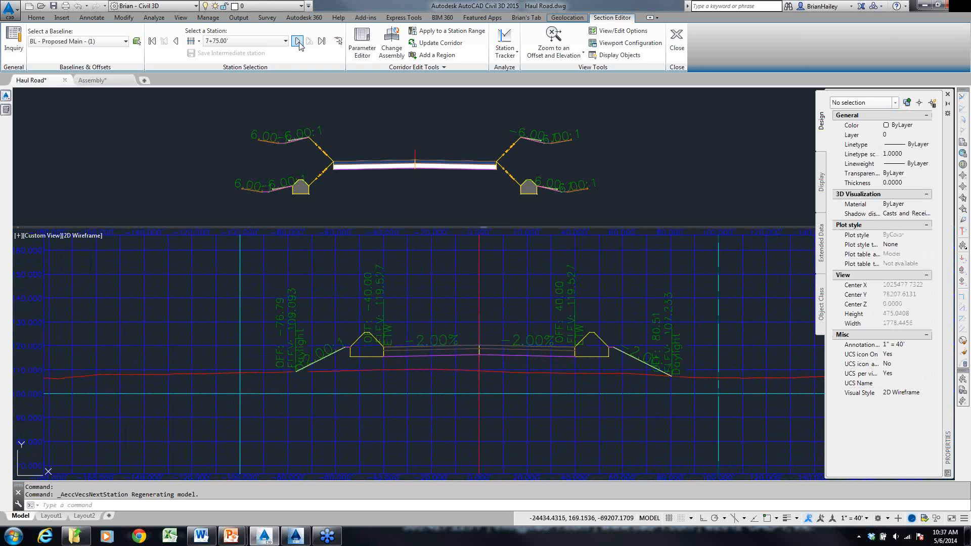
left_click(298, 42)
left_click(298, 42)
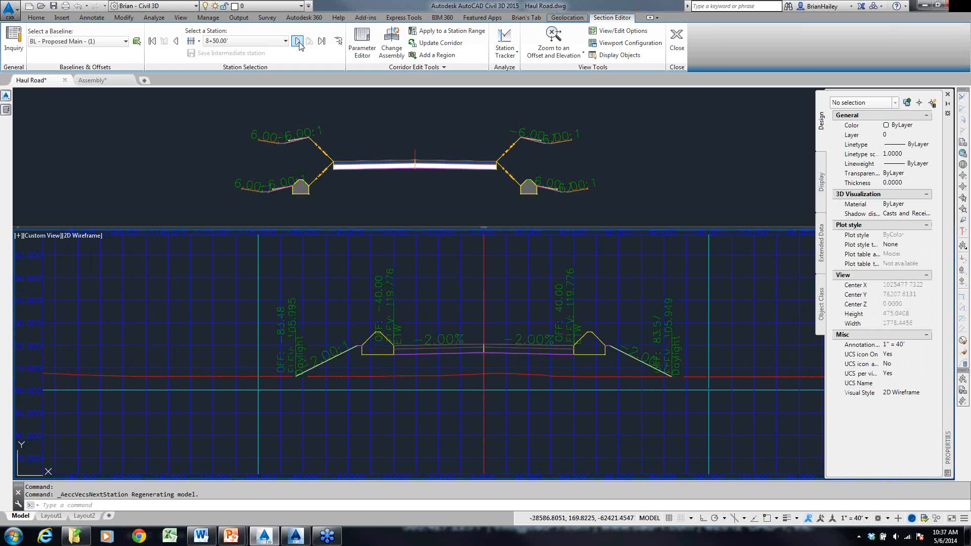
left_click(298, 41)
left_click(298, 42)
left_click(298, 41)
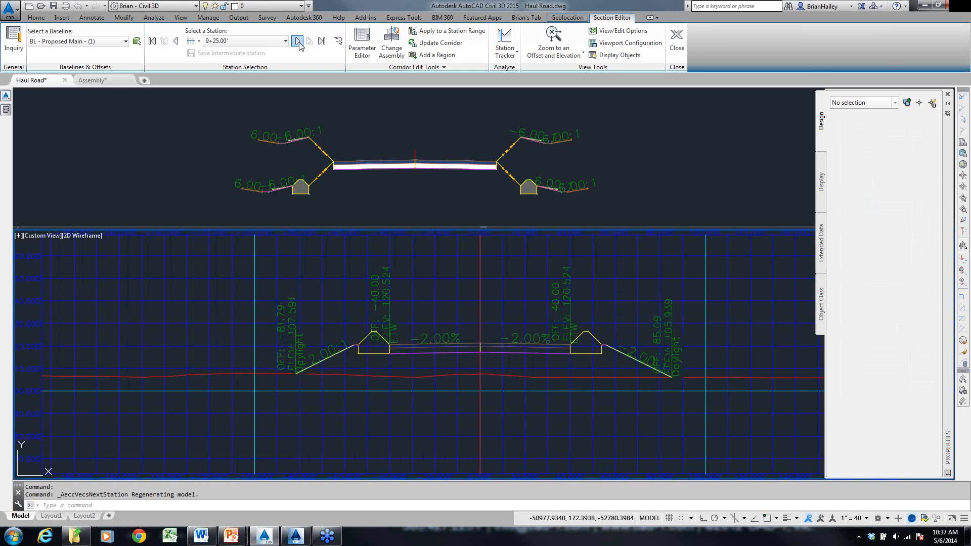
left_click(298, 41)
left_click(298, 41)
left_click(298, 41)
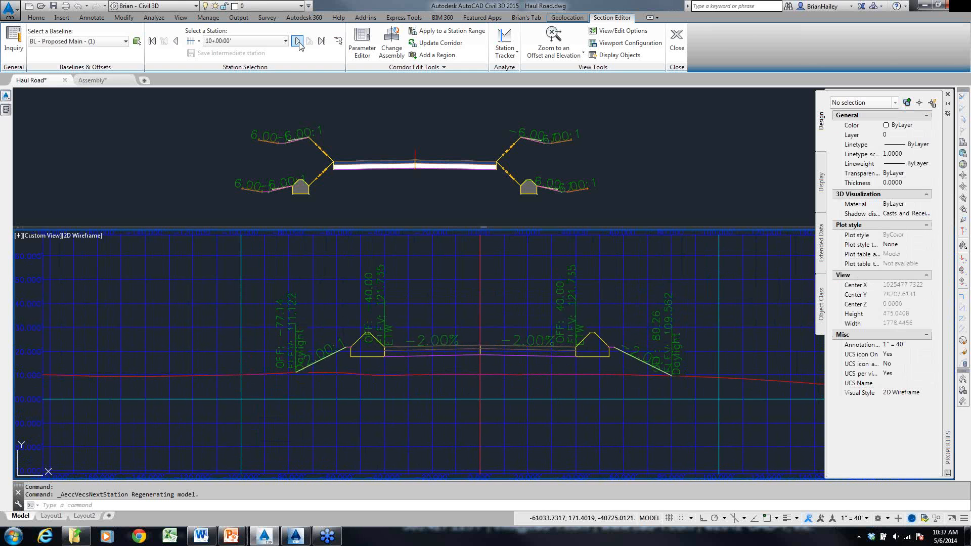
left_click(298, 42)
left_click(298, 41)
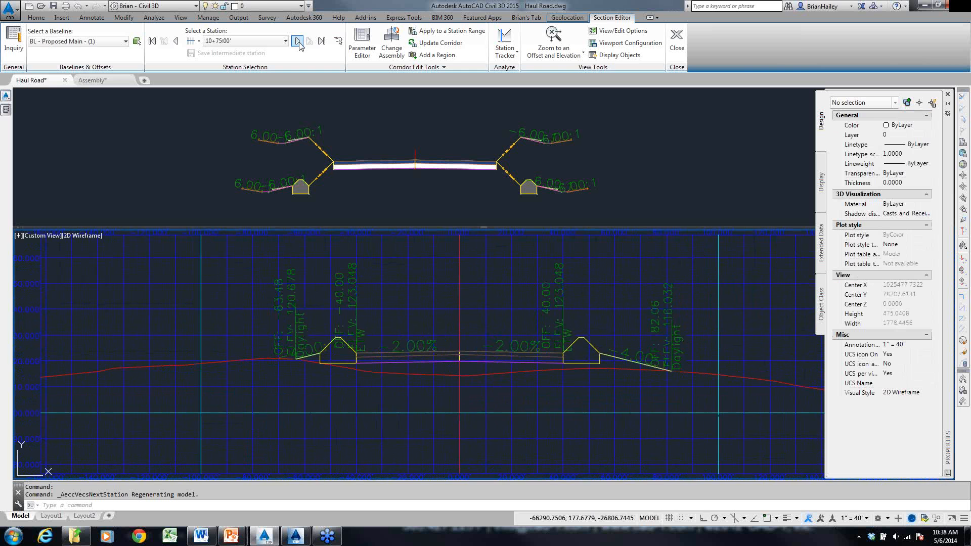
- Advance through the corridor sections from station 10+75.00 to 11+75.00 to examine where the berms give way to daylight slopes
left_click(298, 42)
left_click(298, 42)
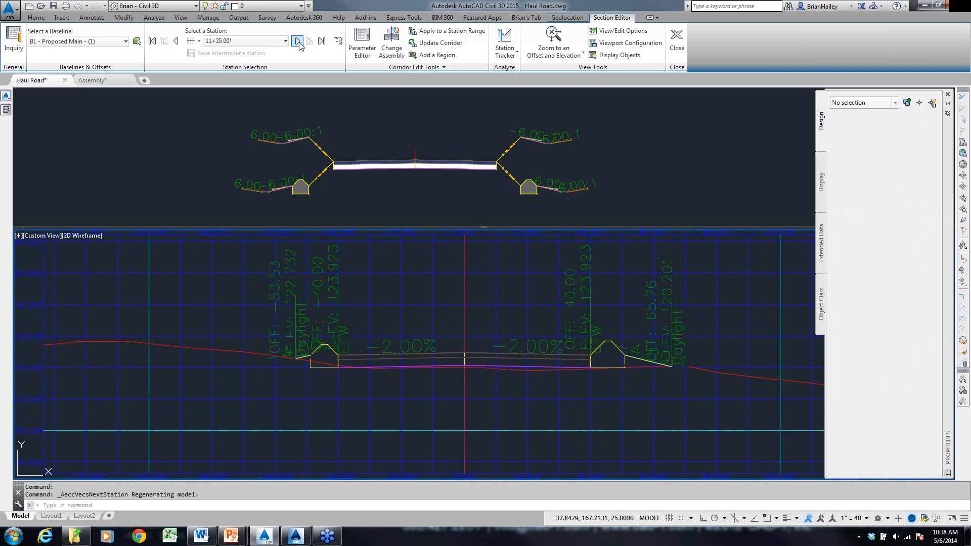
left_click(298, 42)
left_click(298, 42)
left_click(298, 41)
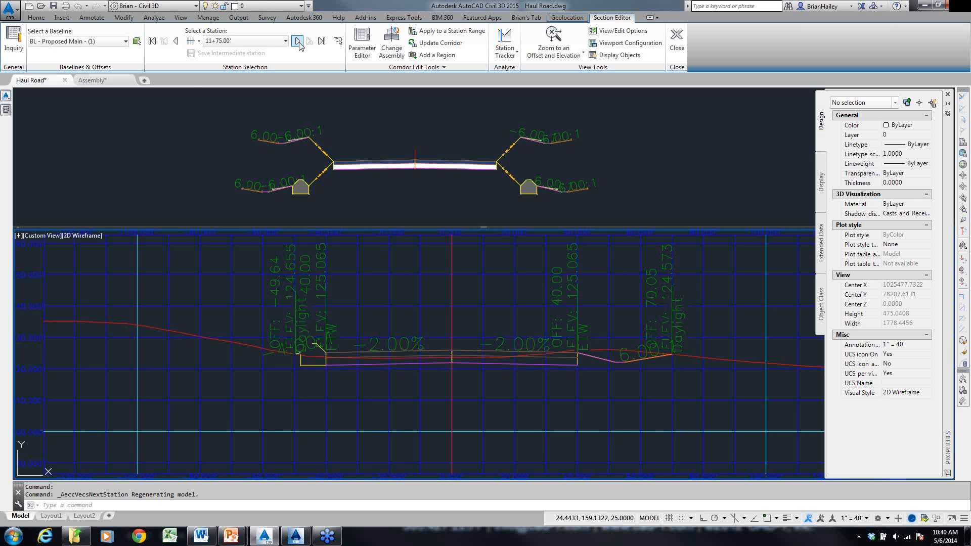
- Add a new palette beside the imperial assemblies palette for holding custom subassemblies, keeping the name New Palette
mouse_move(7, 111)
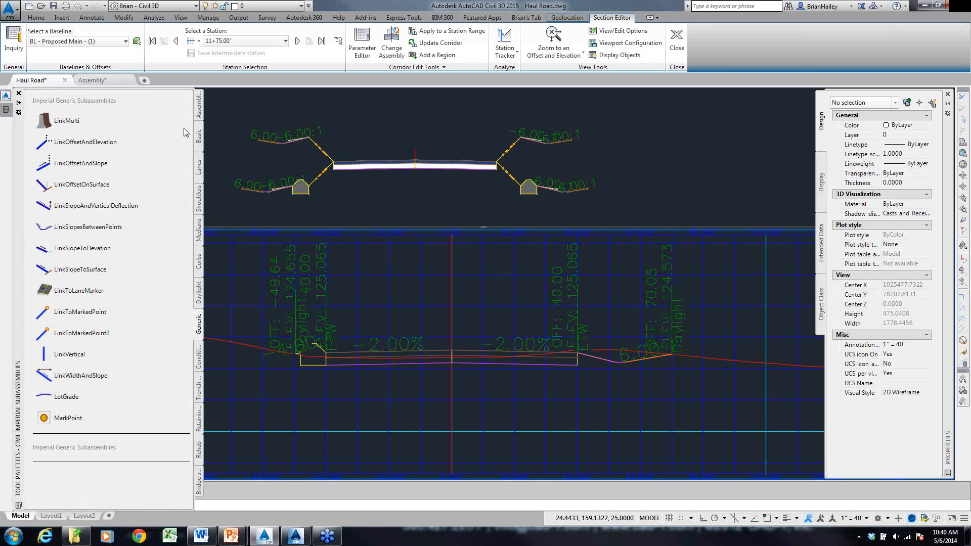
left_click(200, 107)
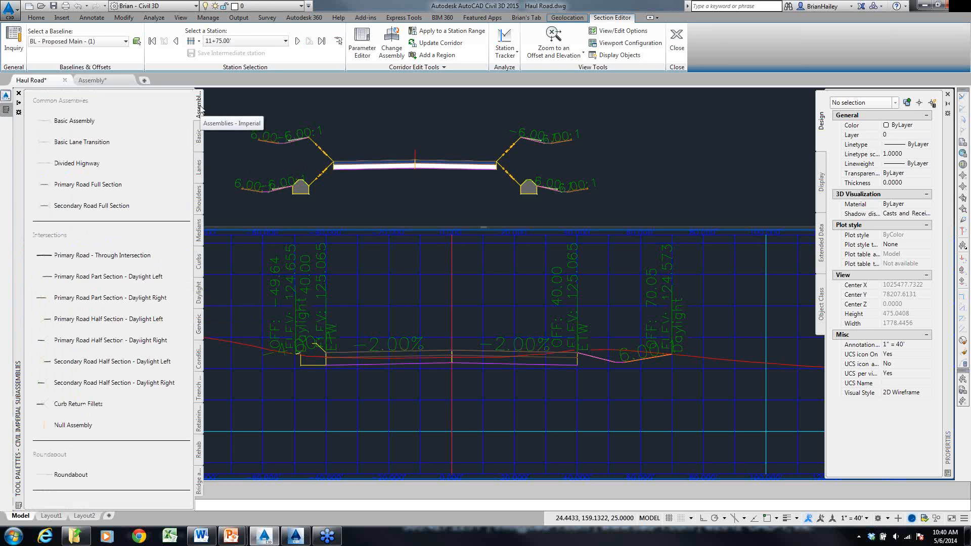
right_click(201, 108)
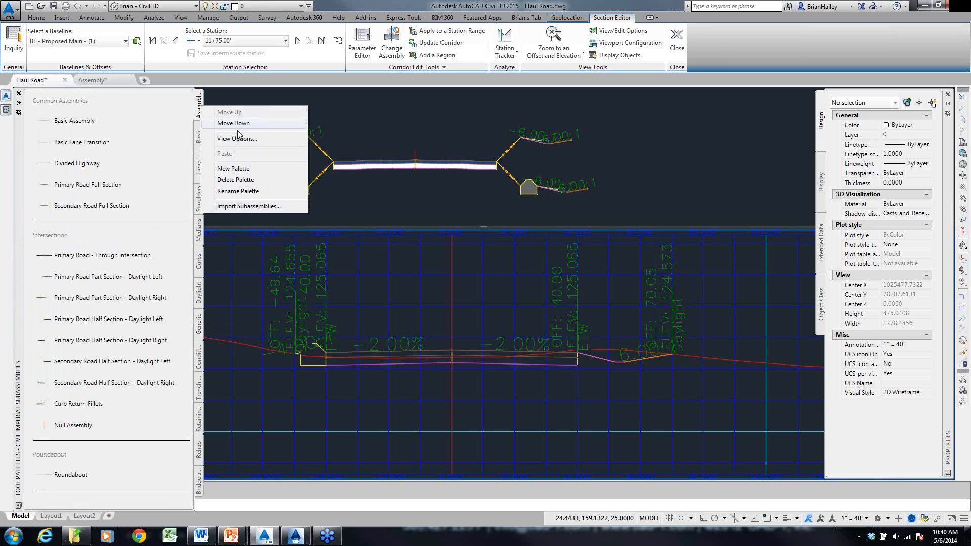
left_click(242, 170)
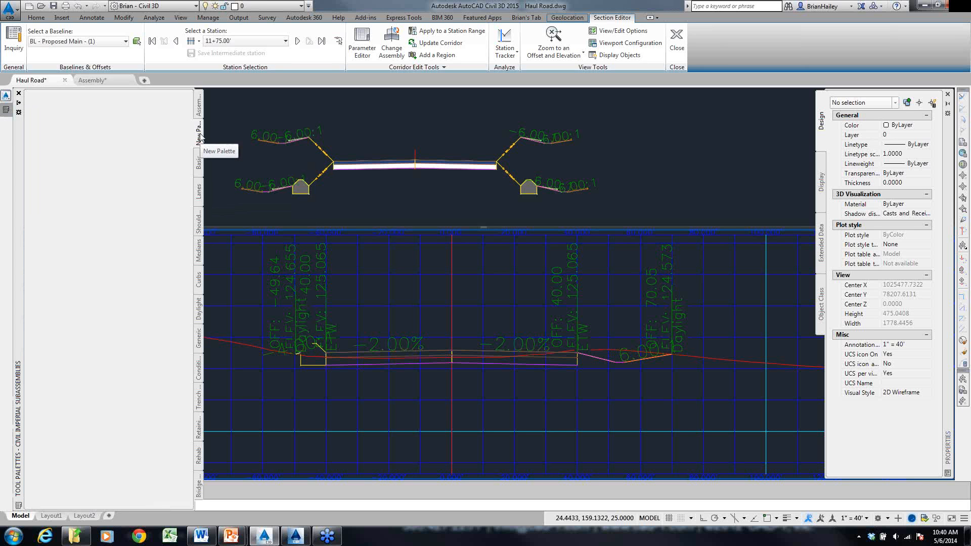
- Import Variable Berm.pkt from the Subassembly Composer folder into the New Palette tool palette
right_click(201, 138)
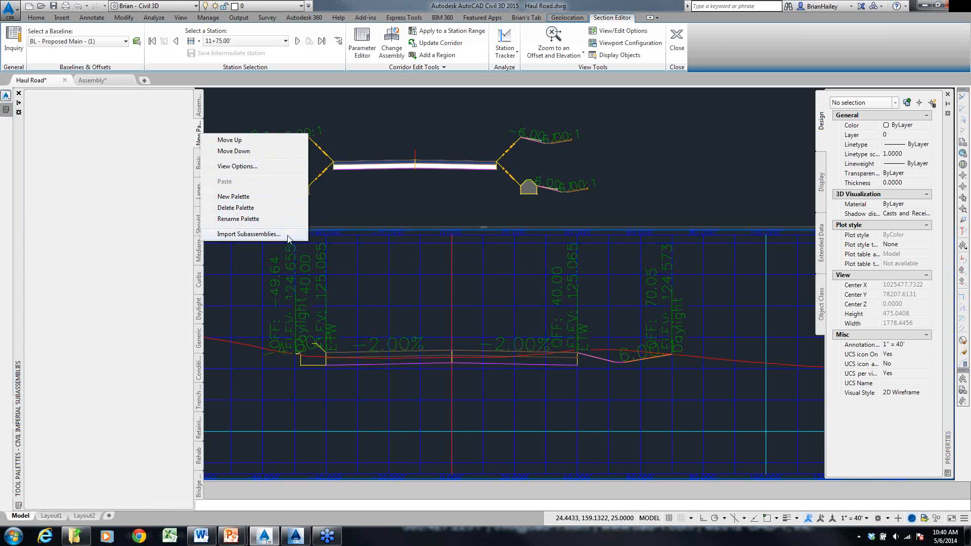
left_click(249, 235)
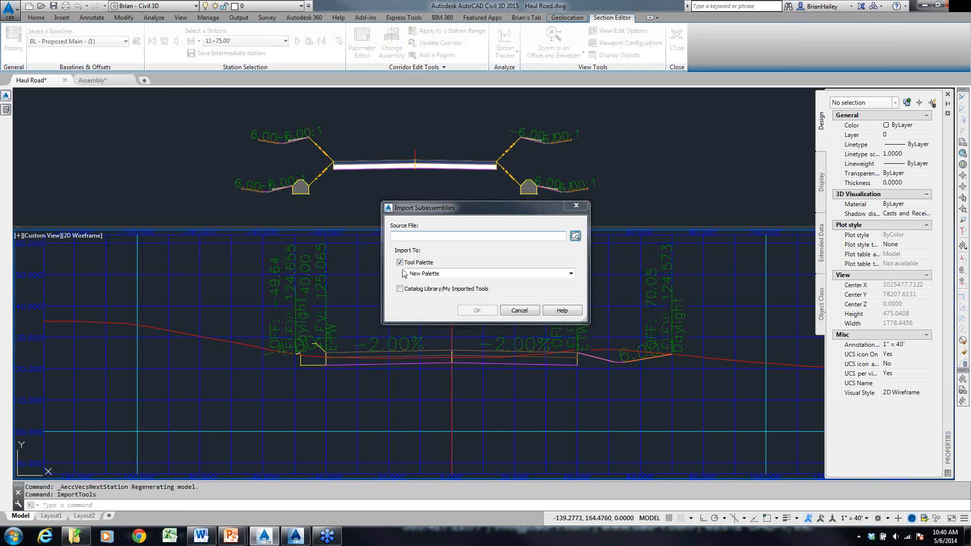
left_click(575, 236)
double_click(397, 195)
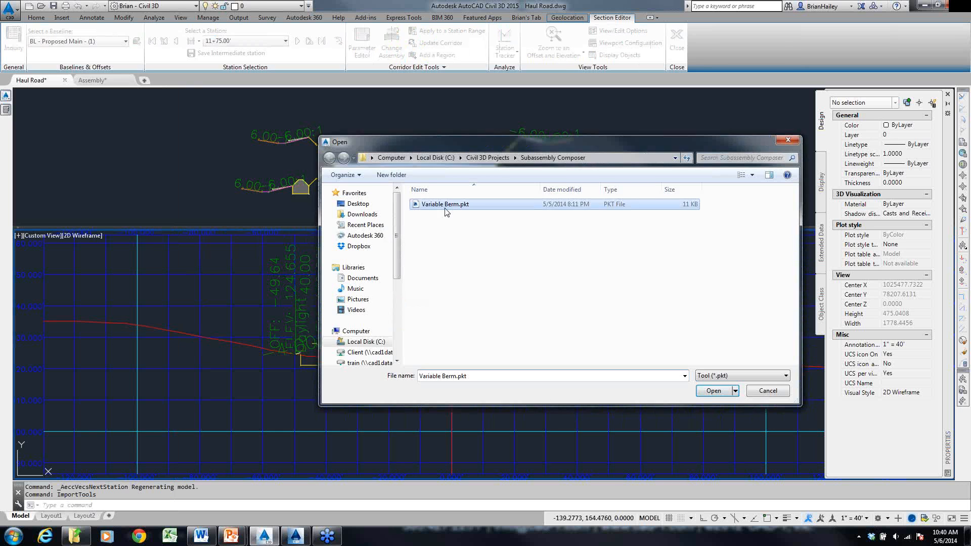
left_click(476, 311)
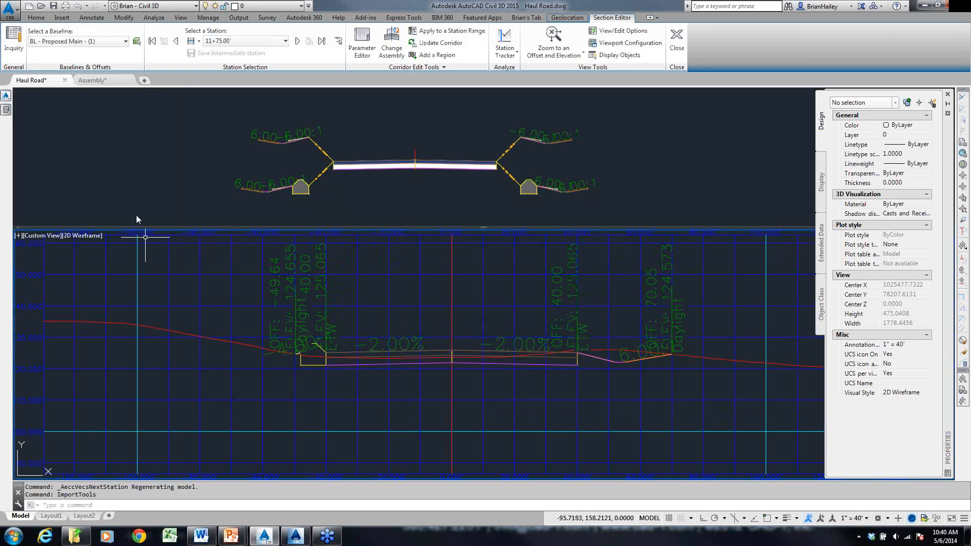
mouse_move(9, 116)
- Switch to the Assembly drawing and select the LinkMulti berm at the road's right edge to examine its parameters
left_click(91, 80)
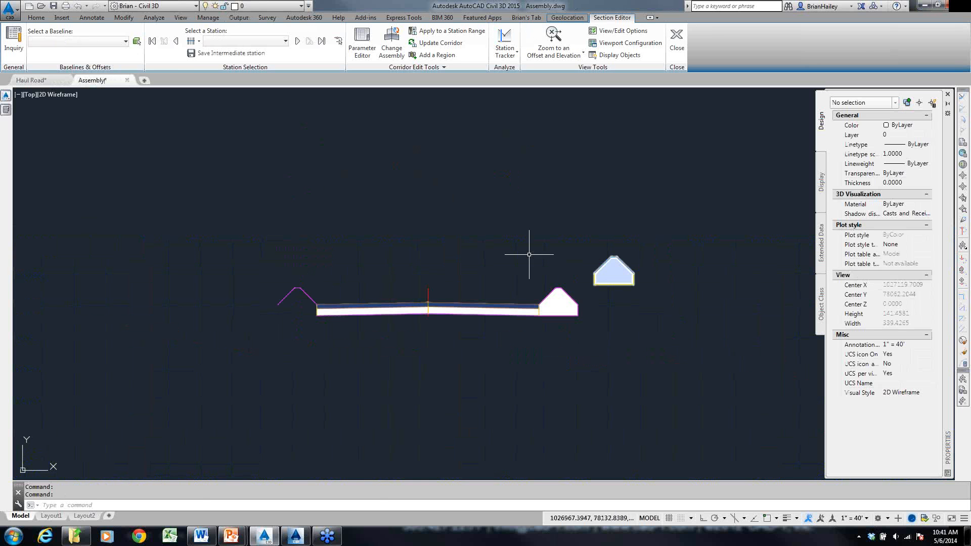
middle_click_drag(593, 323, 540, 321)
scroll(522, 307, "up", 2)
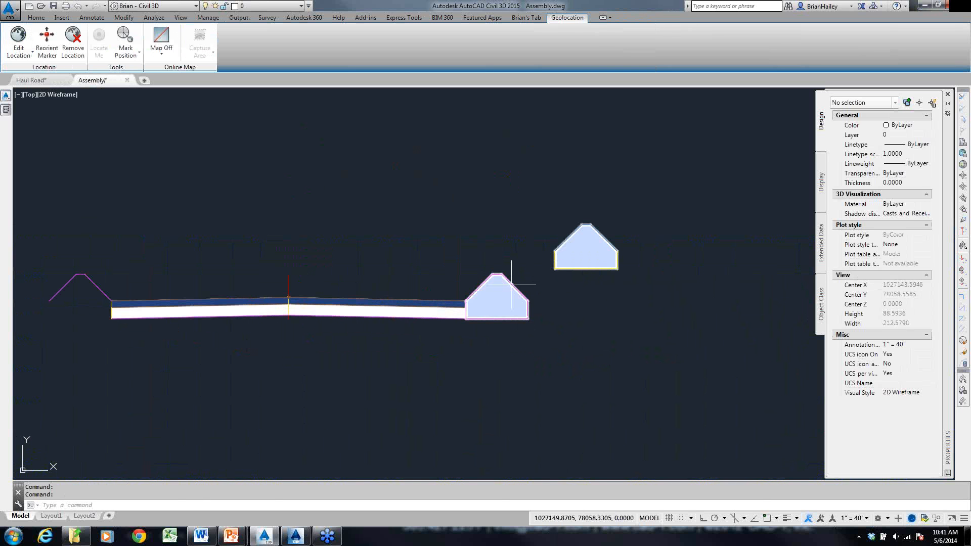
left_click(517, 300)
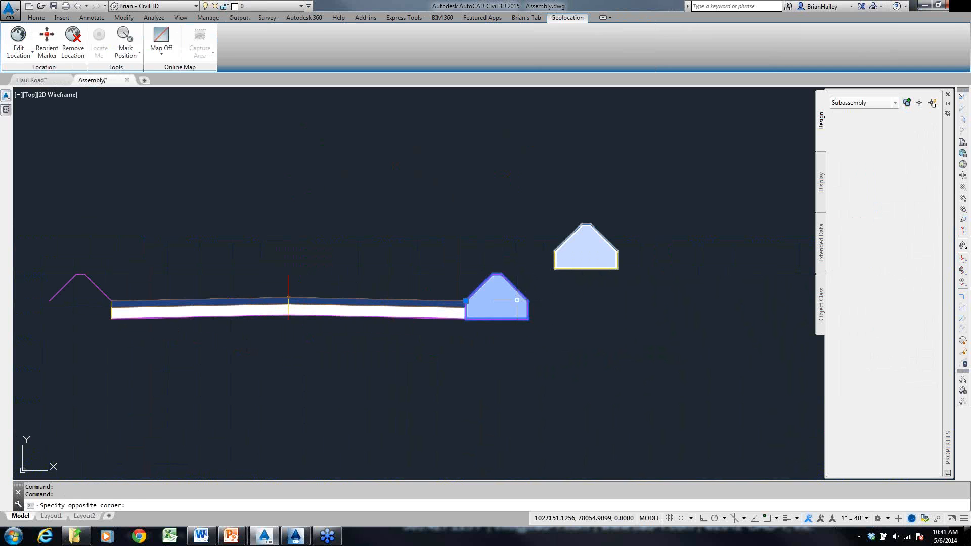
middle_click_drag(606, 340, 548, 314)
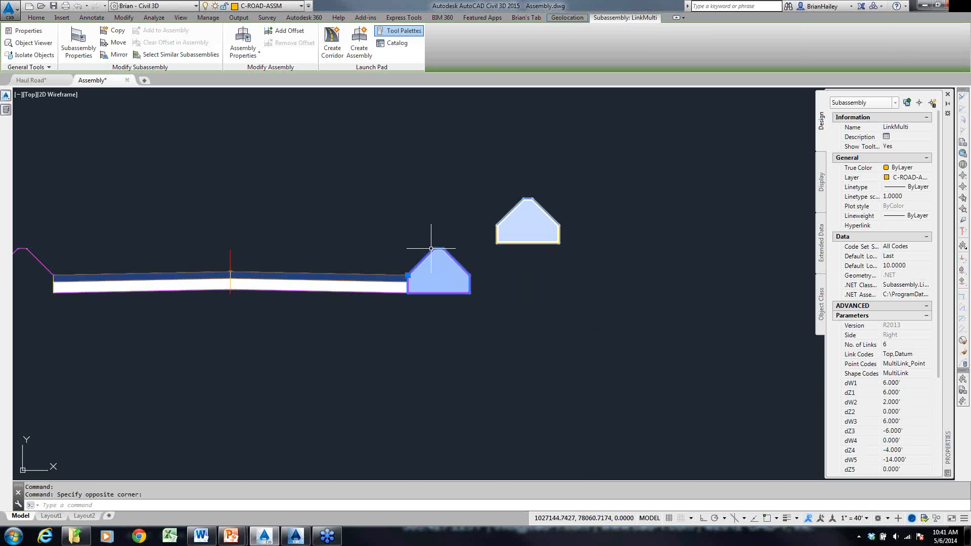
mouse_move(431, 249)
scroll(540, 280, "down", 2)
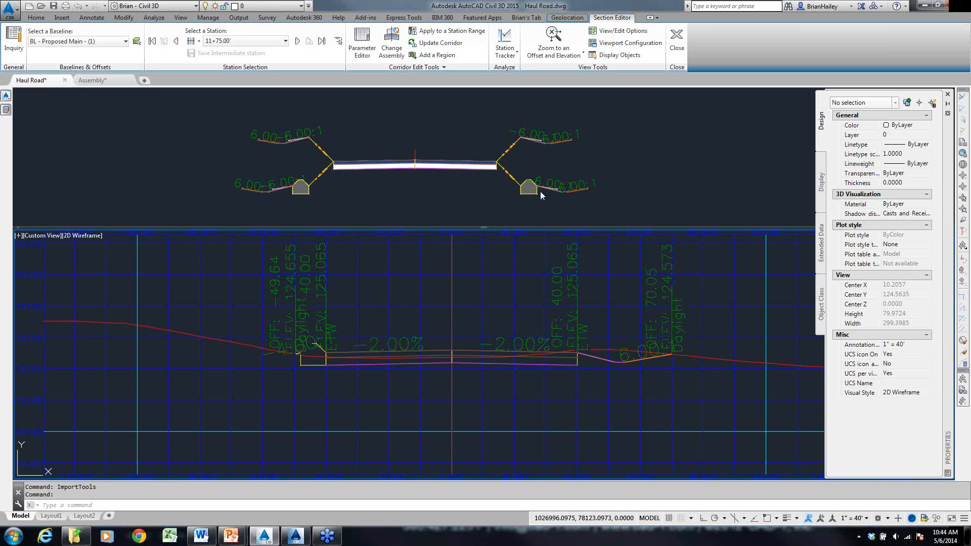
- Switch to Subassembly Composer and go up to the main flowchart to review the BermHeight decisions
left_click(297, 537)
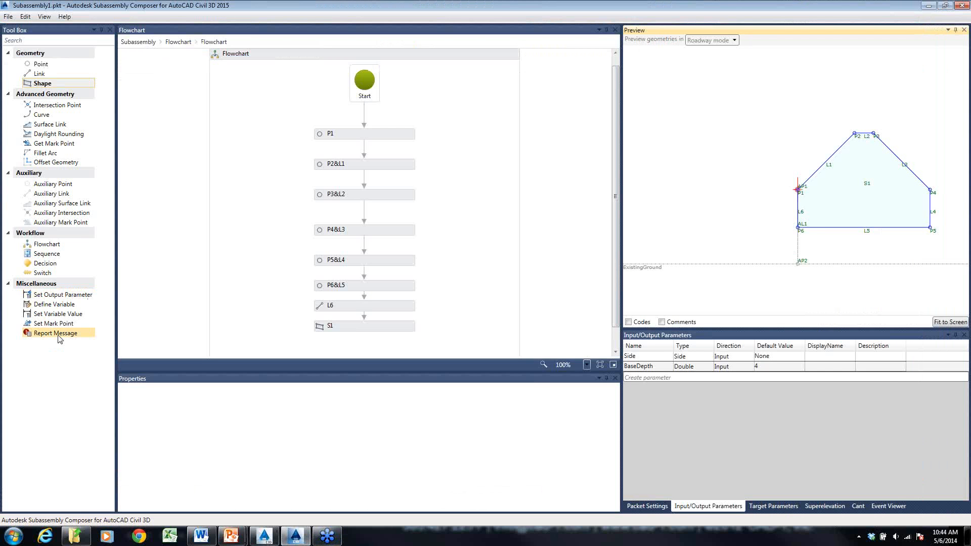
left_click(58, 335)
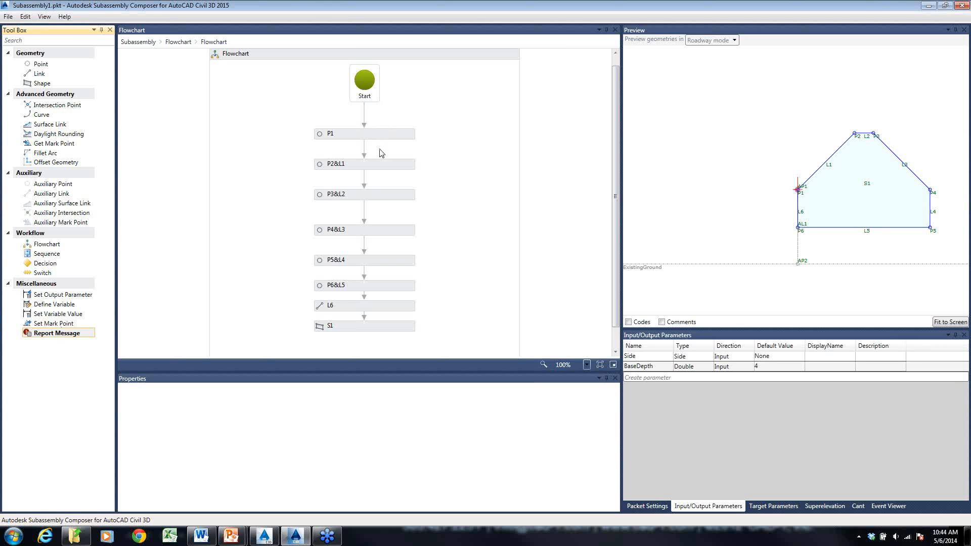
left_click(178, 42)
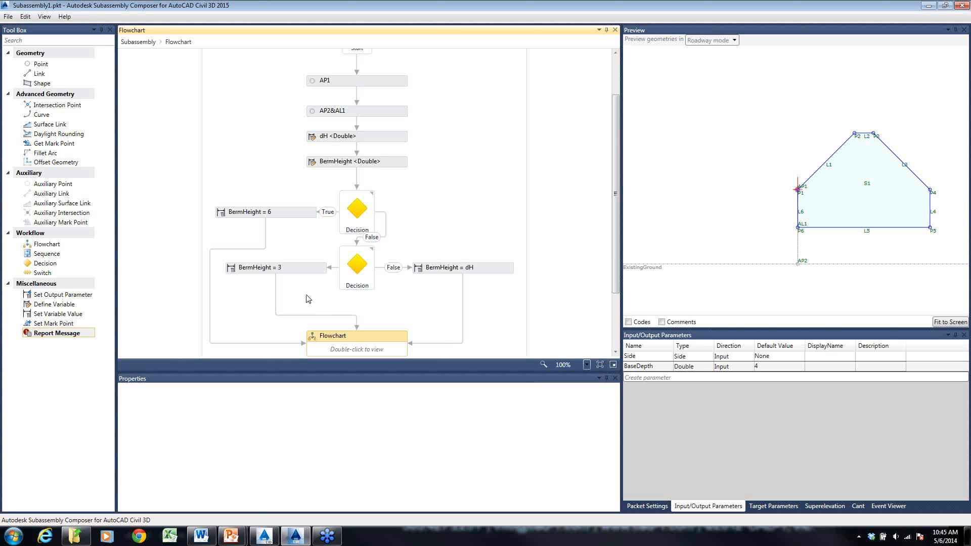
- Switch back to the Haul Road drawing in Civil 3D and close the Section Editor to return to plan view
left_click(264, 537)
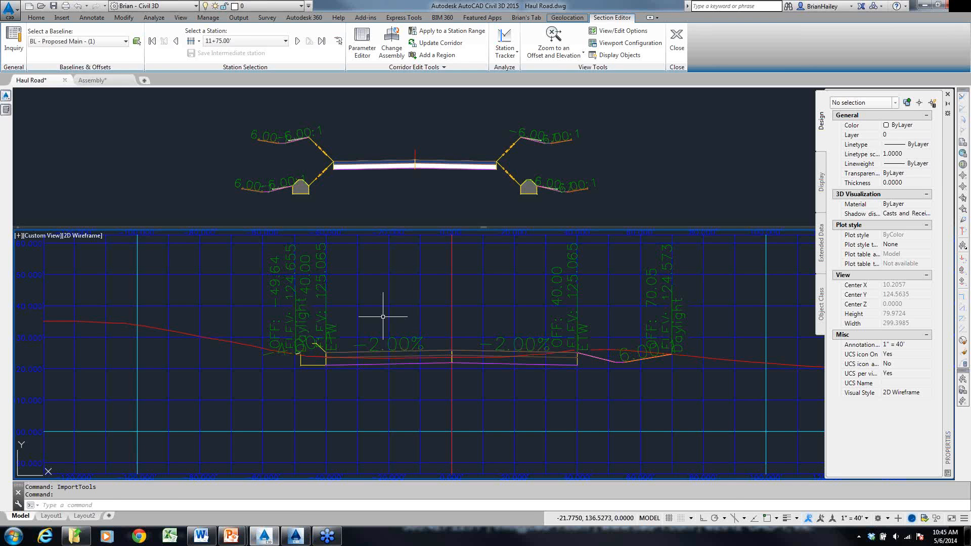
scroll(382, 319, "down", 3)
left_click(677, 40)
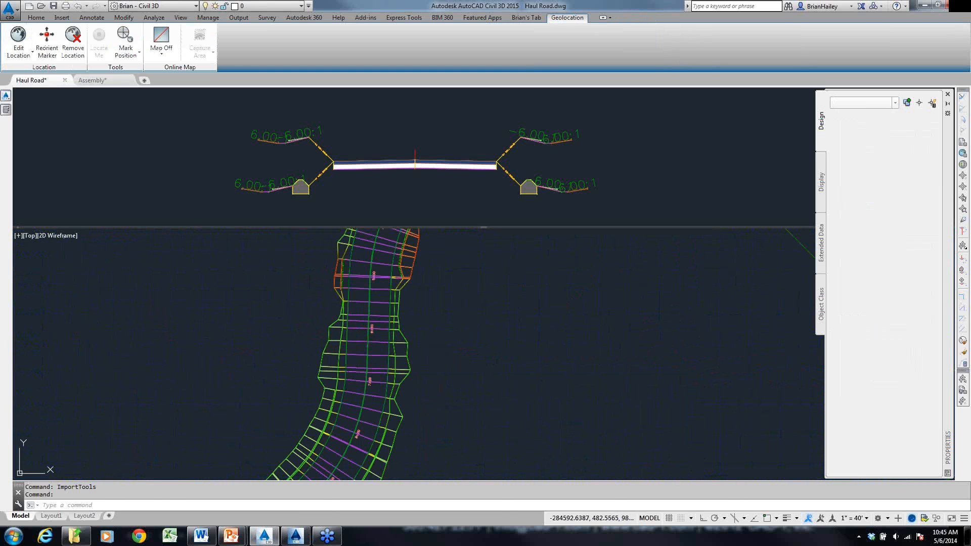
- Add a trial surface to the haul road corridor to view its Overhang Correction options, and discard the changes
left_click(405, 324)
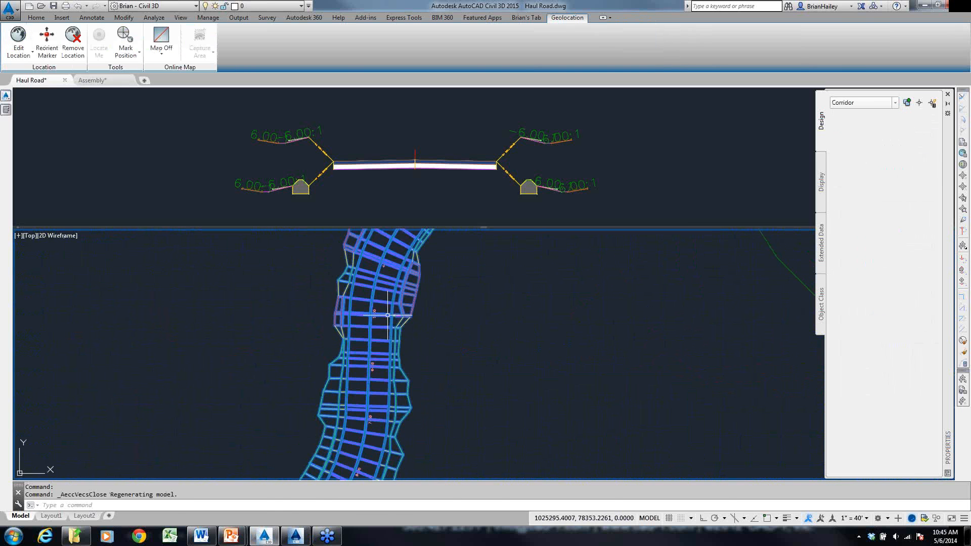
left_click(128, 42)
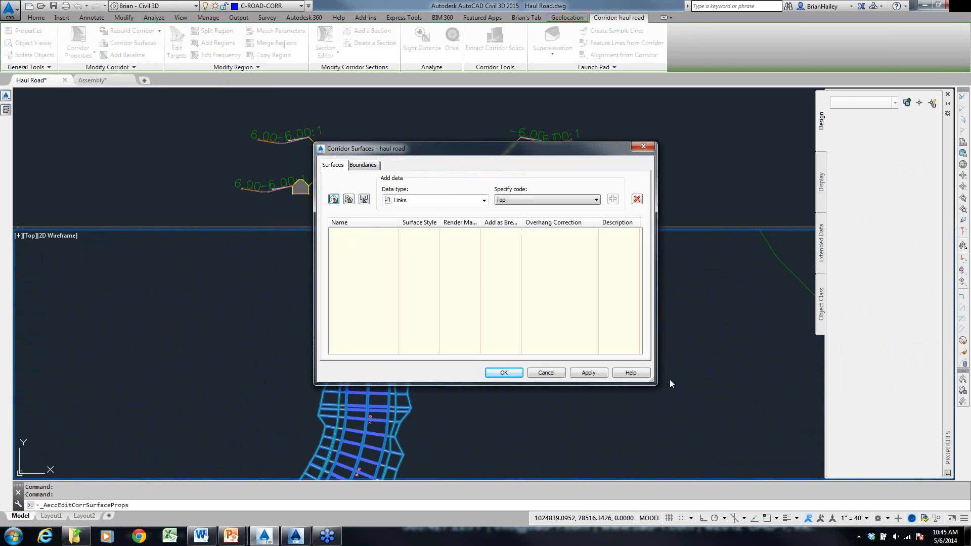
left_click_drag(657, 354, 749, 354)
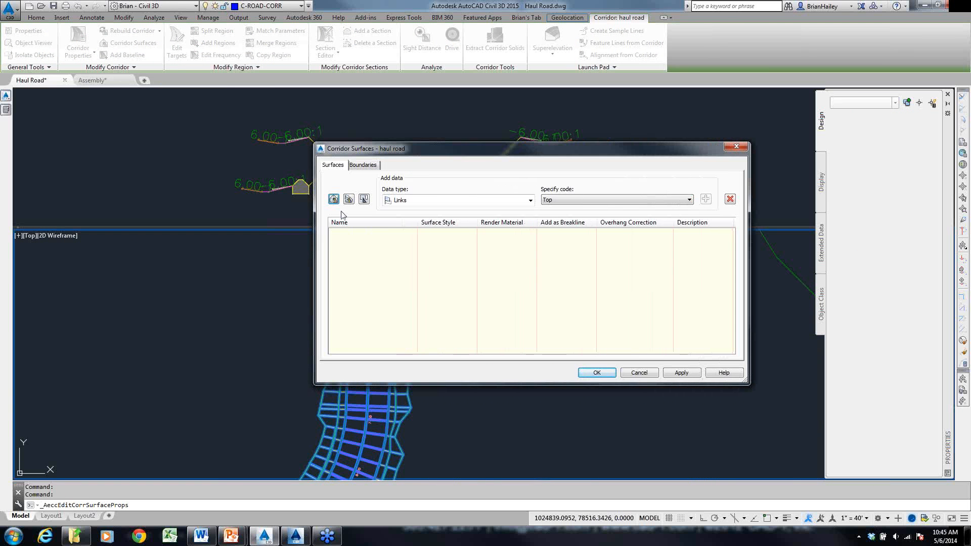
left_click(334, 199)
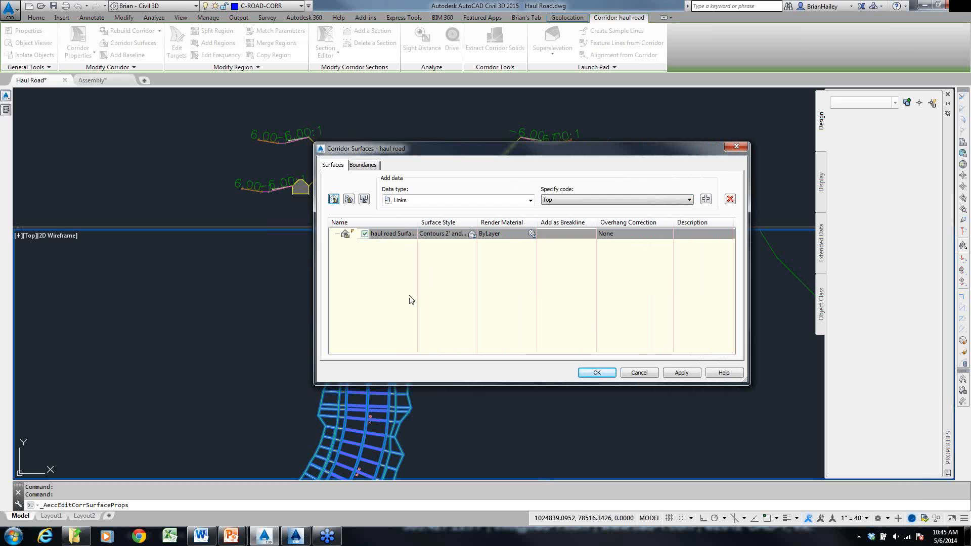
left_click_drag(575, 365, 613, 246)
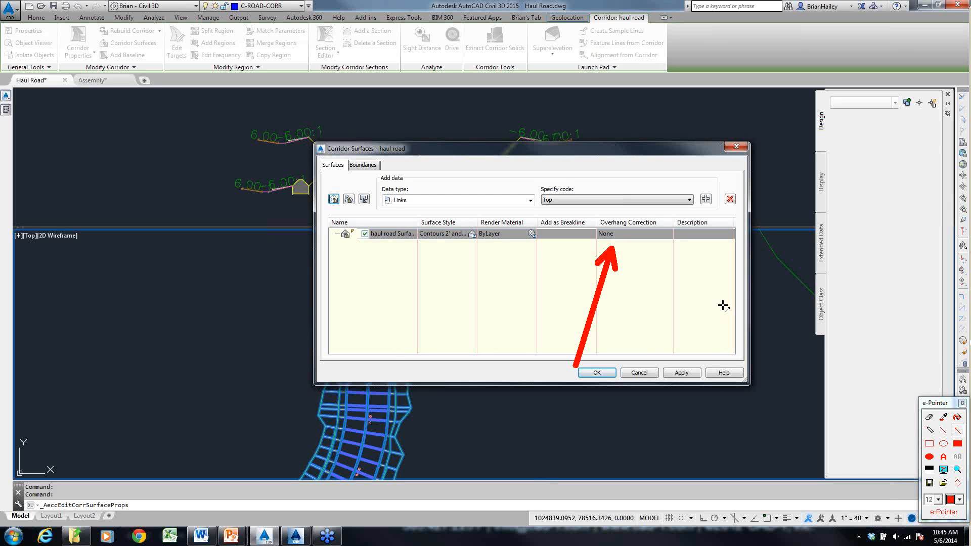
left_click(631, 235)
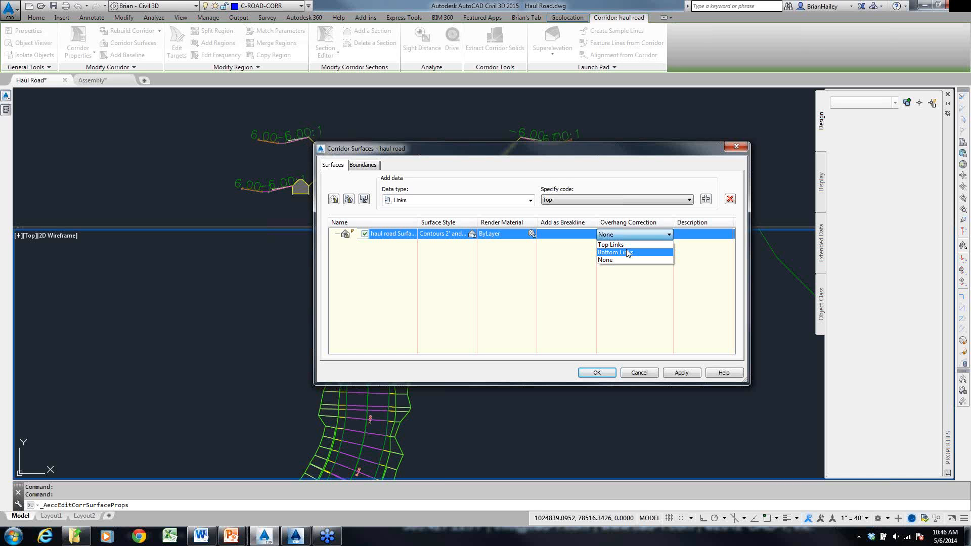
left_click(645, 371)
left_click(639, 372)
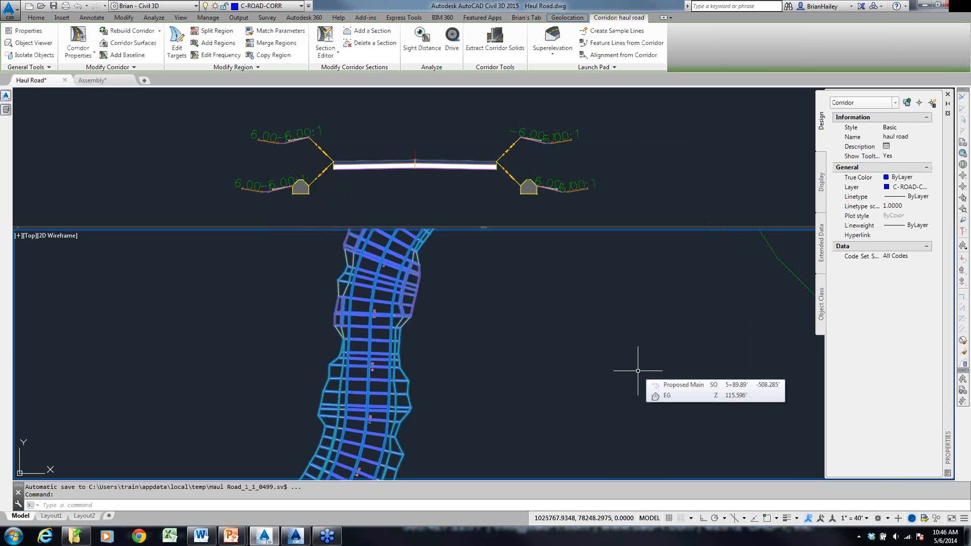
key("Escape")
key("Escape")
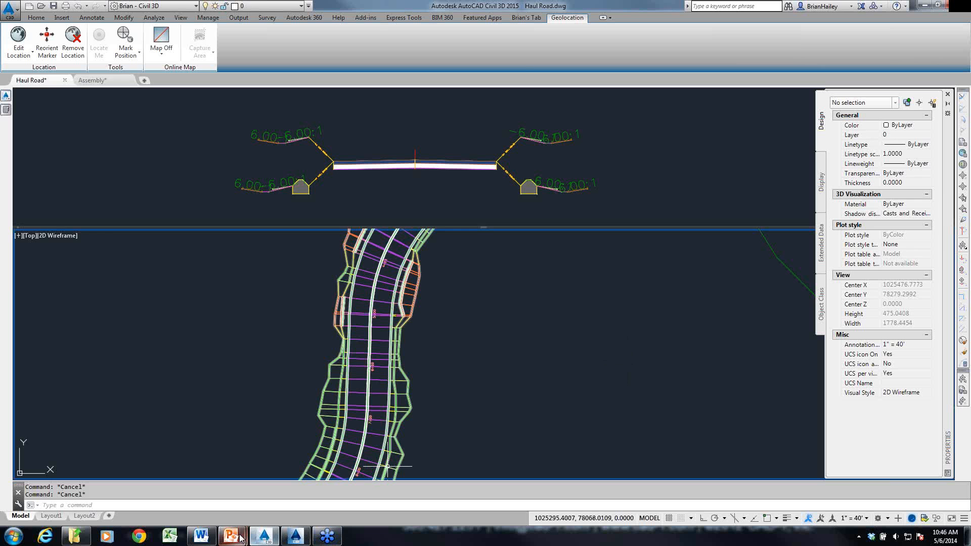
mouse_move(241, 539)
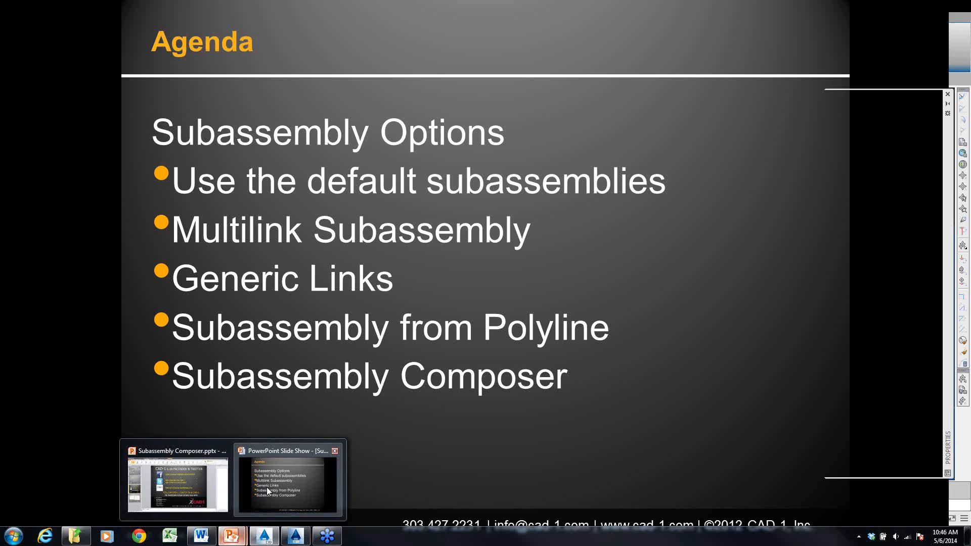
left_click(266, 487)
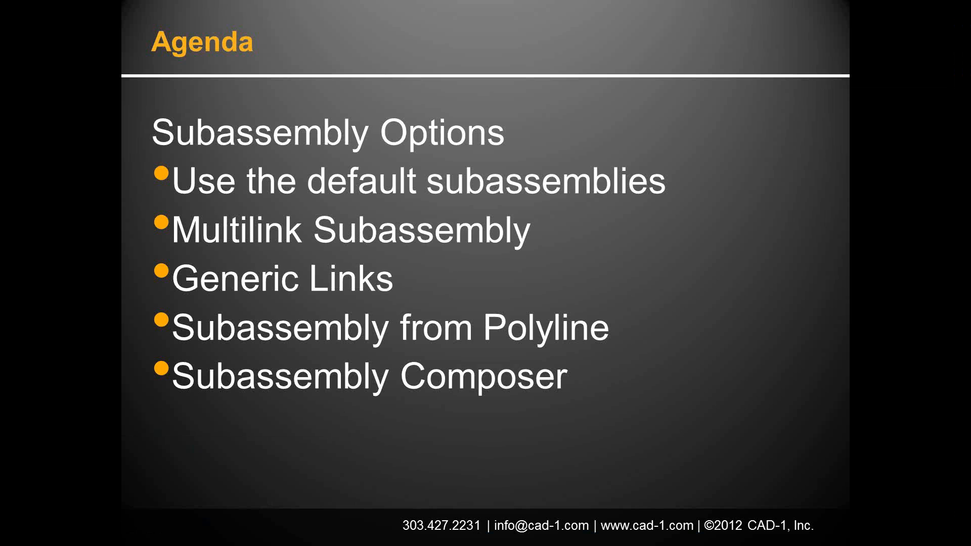
key("Right")
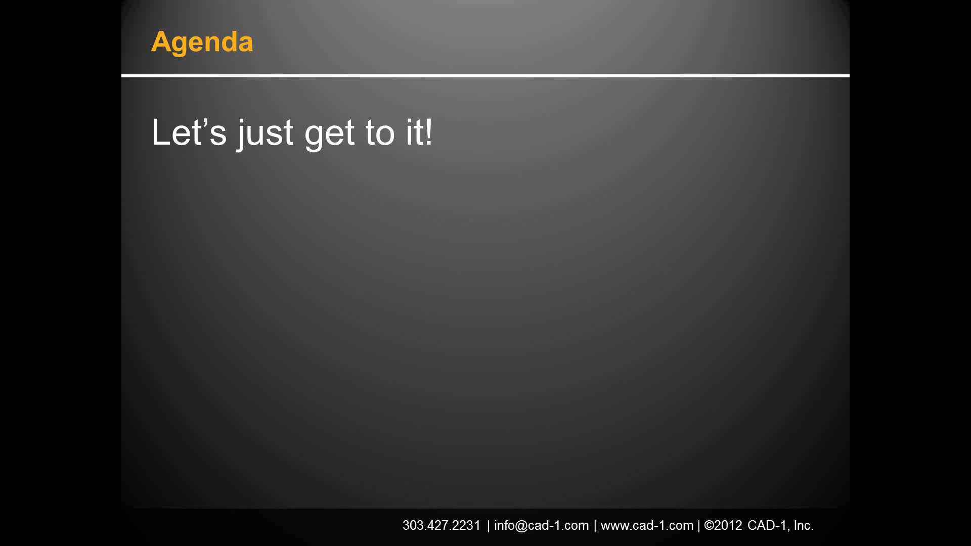
key("Right")
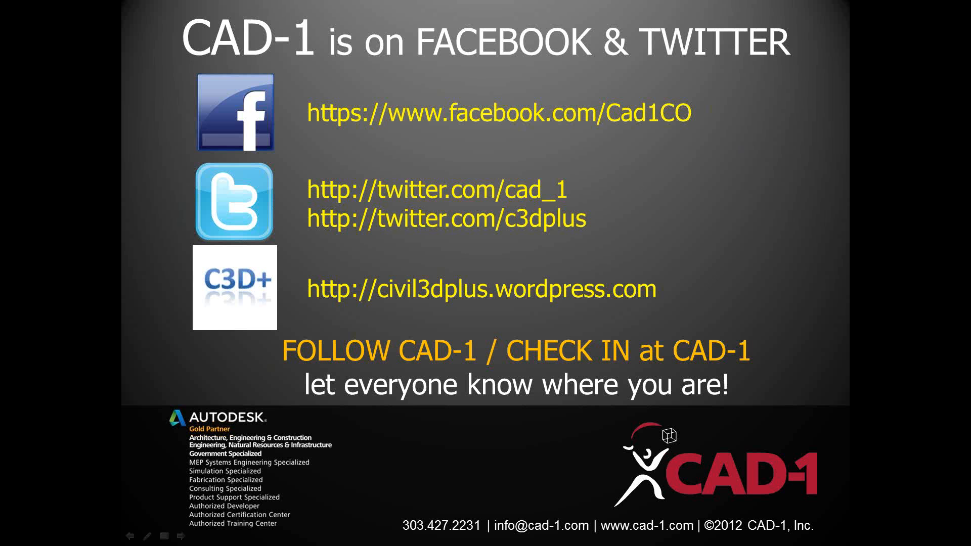
key("Right")
key("Right")
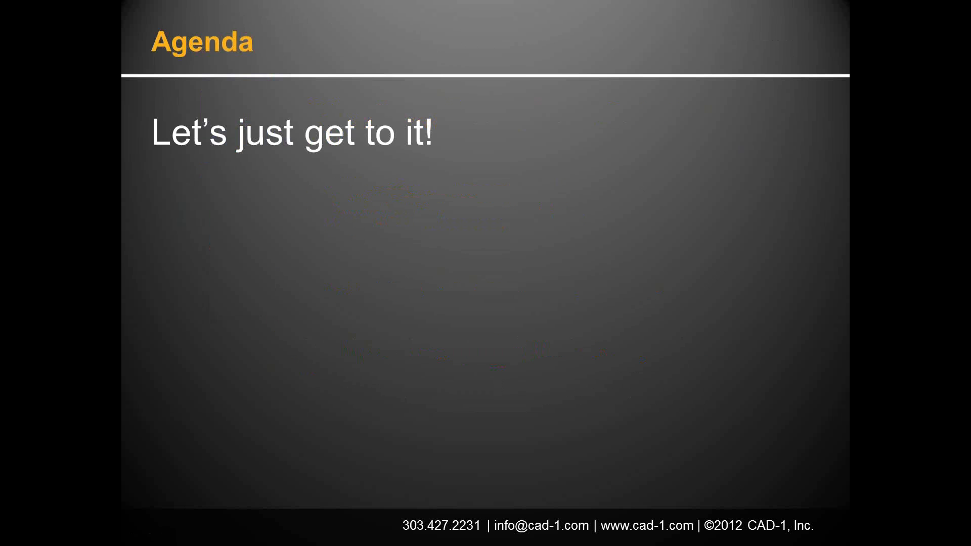
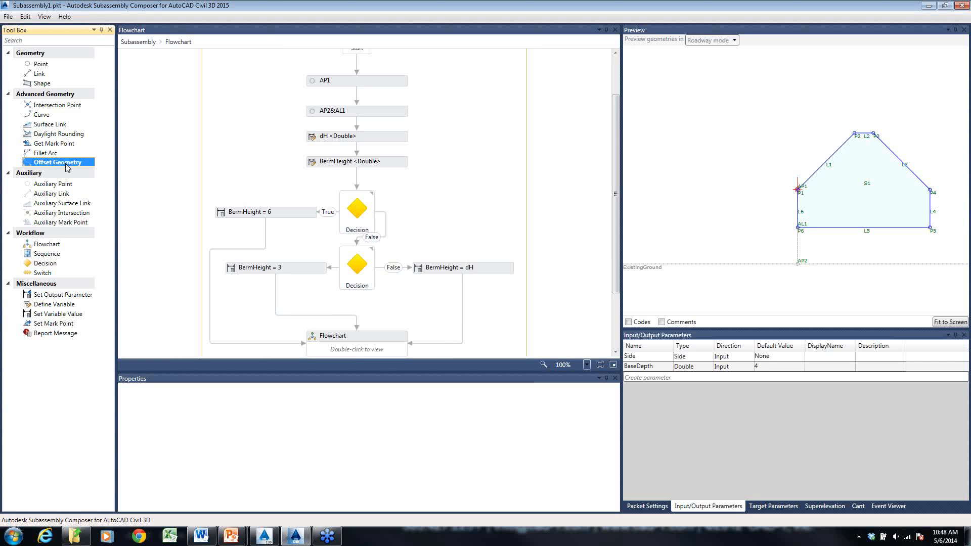
- Review the Get Mark Point, Daylight Rounding, Surface Link and Curve elements among the advanced geometry tools
left_click(69, 144)
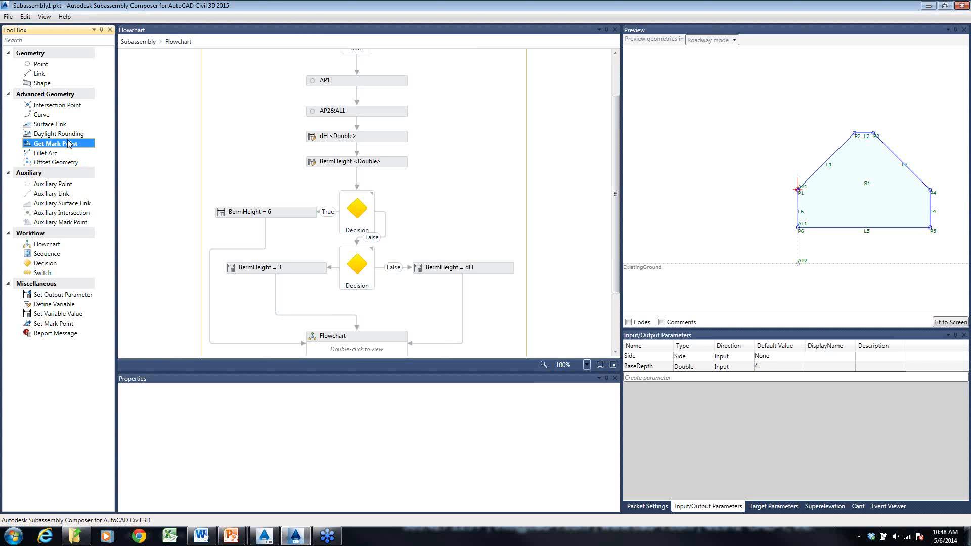
left_click(70, 135)
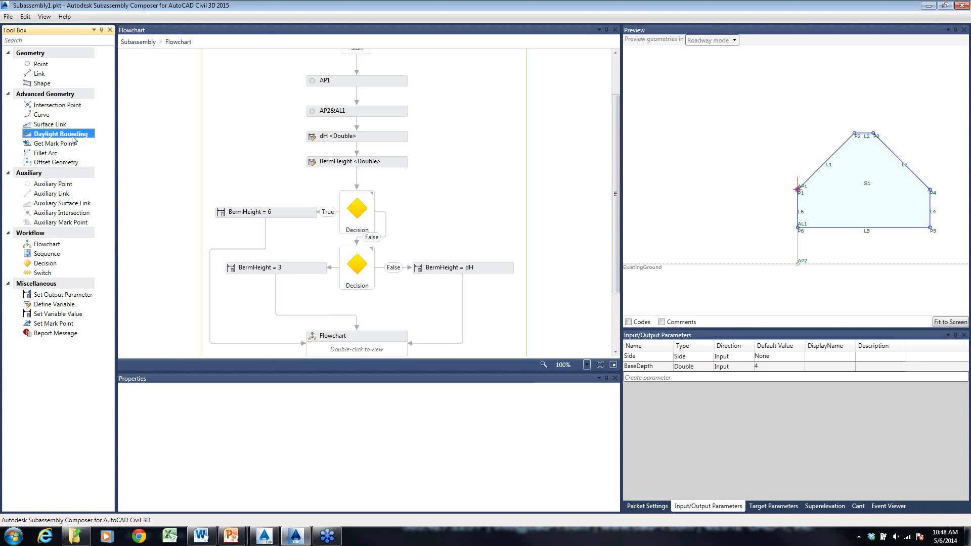
left_click(54, 128)
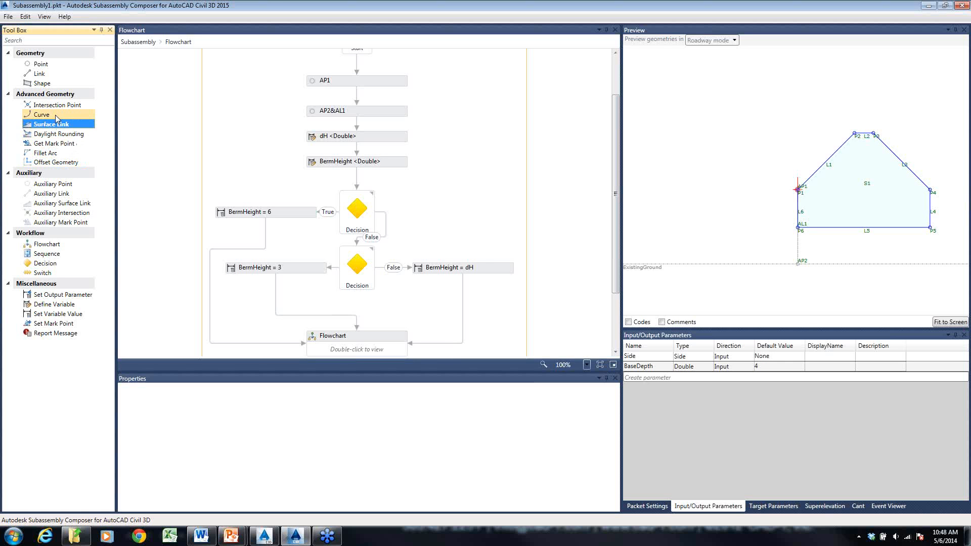
left_click(57, 117)
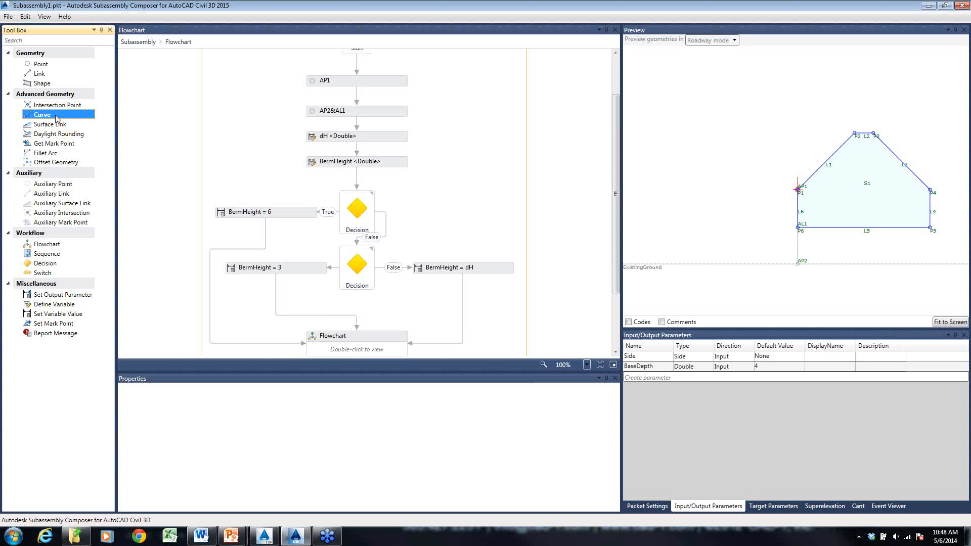
- Add a trial Curve element below the nested flowchart, set its creation type to Parabola: General, and delete the curve
scroll(323, 193, "down", 3)
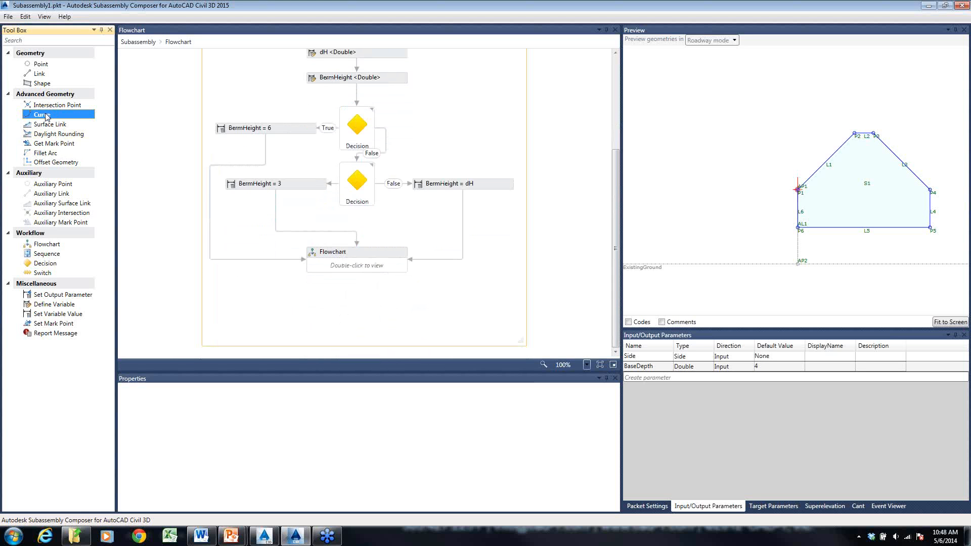
left_click_drag(46, 117, 360, 303)
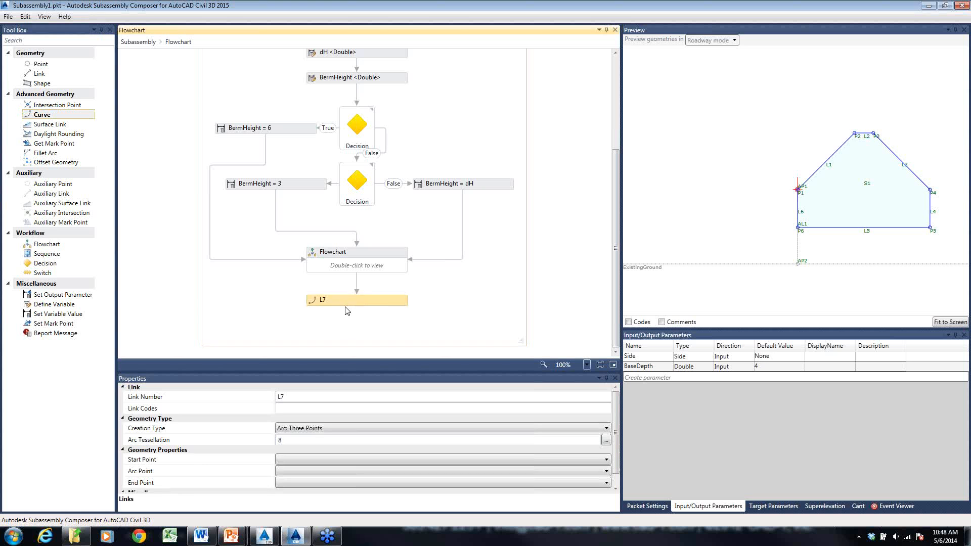
left_click(160, 431)
left_click(314, 429)
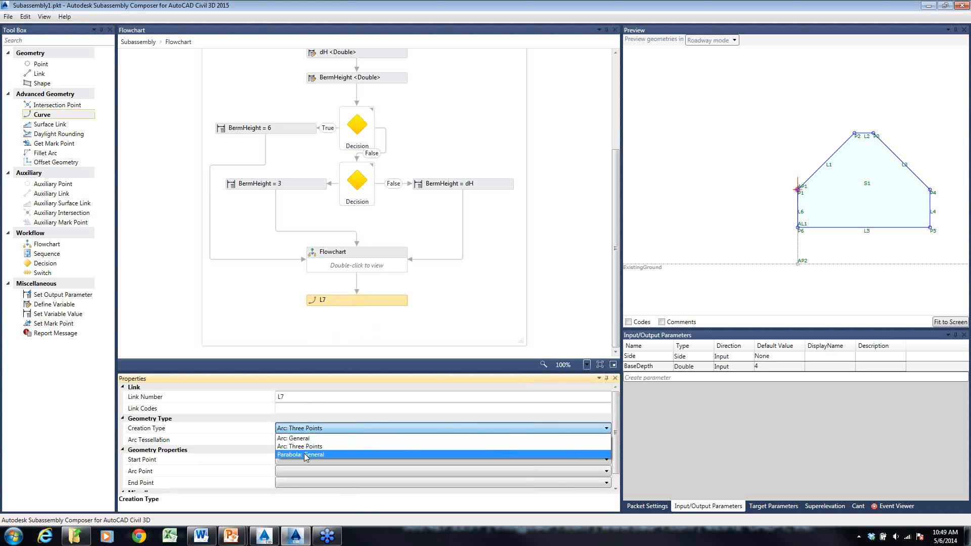
left_click(306, 455)
left_click(307, 440)
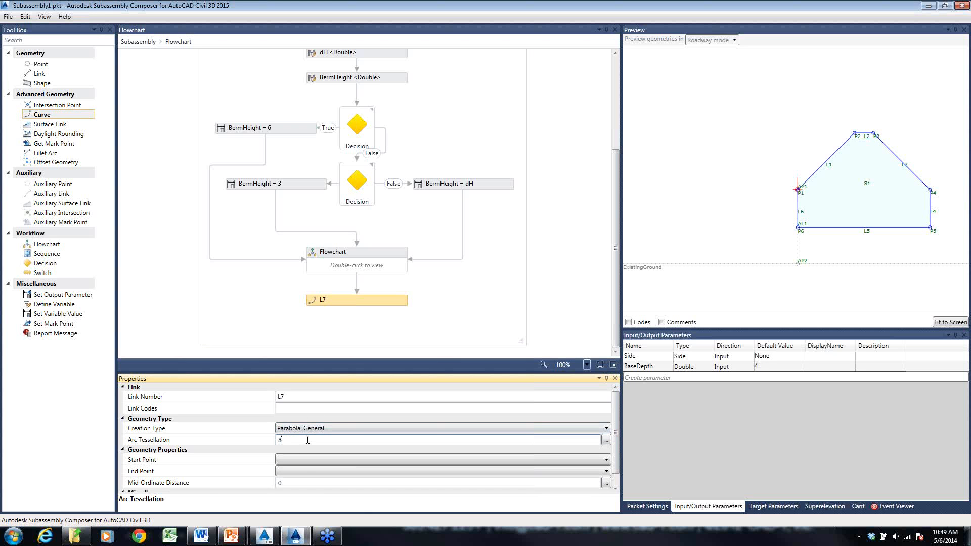
left_click(340, 316)
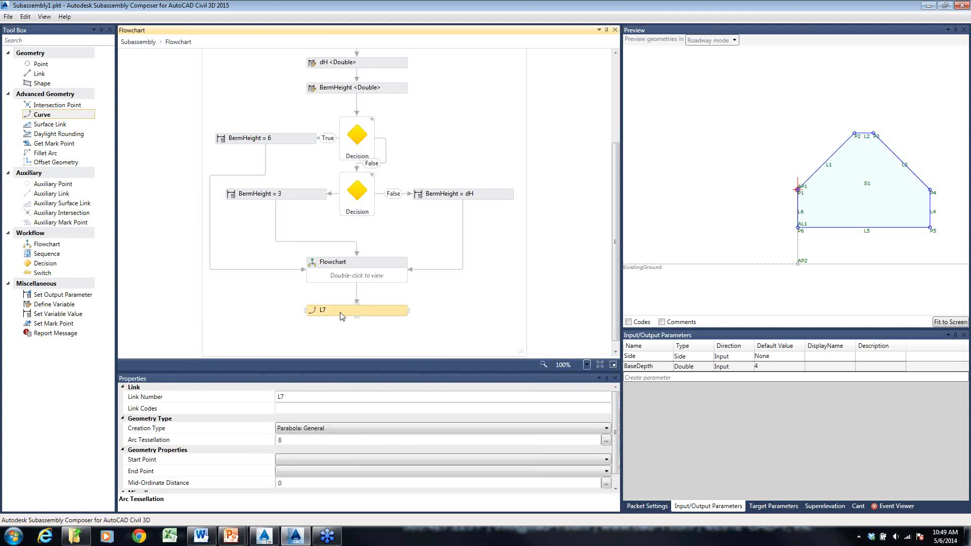
key("Delete")
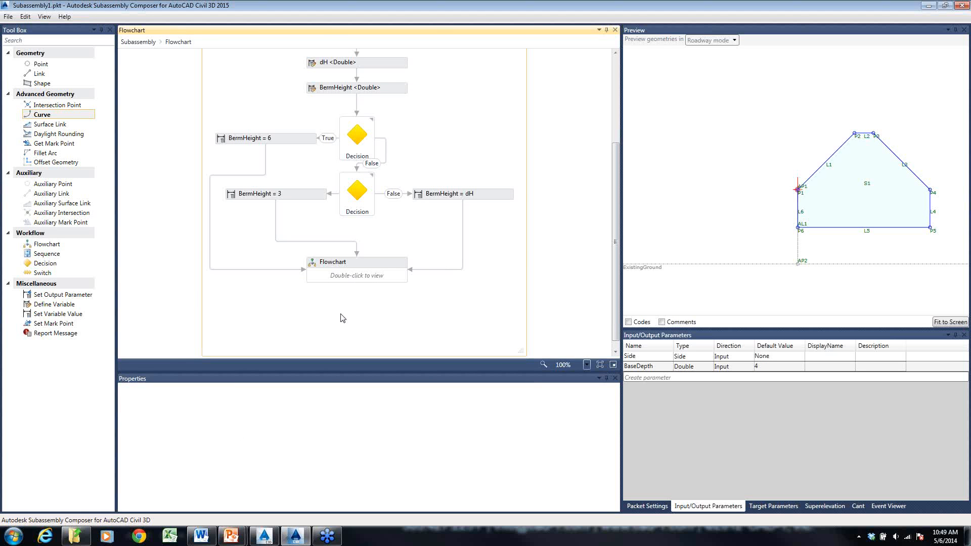
- Switch to Civil 3D, insert a Basic Assembly beside the haul road assembly, and erase it
left_click(296, 538)
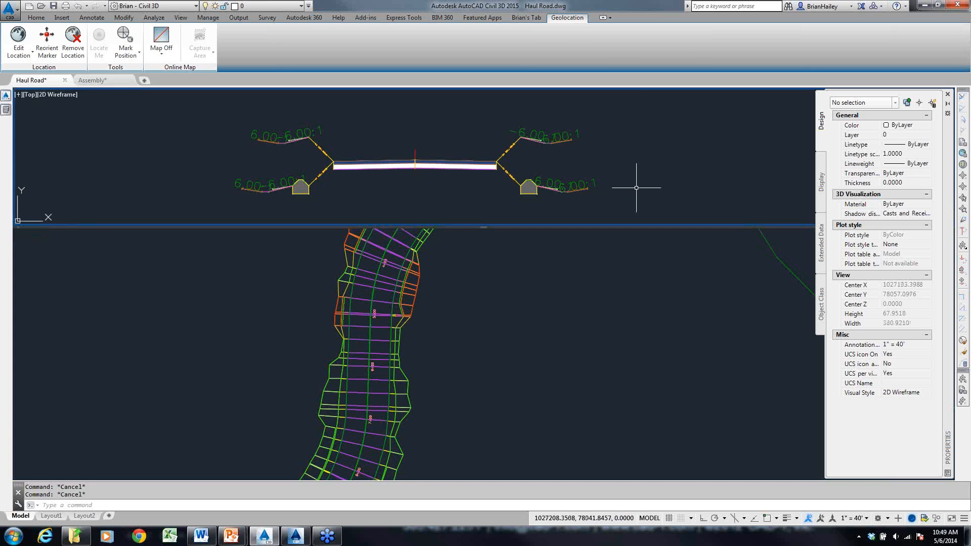
mouse_move(6, 110)
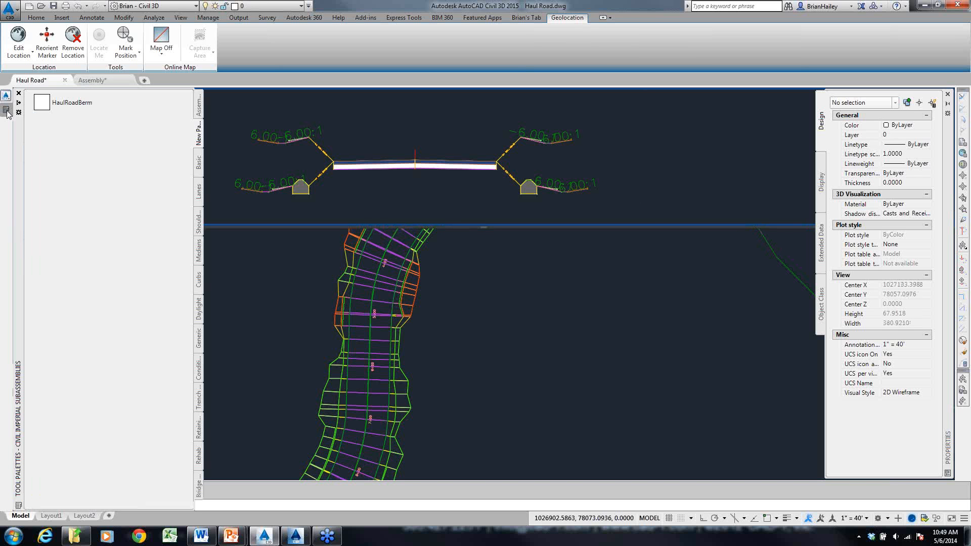
left_click(198, 105)
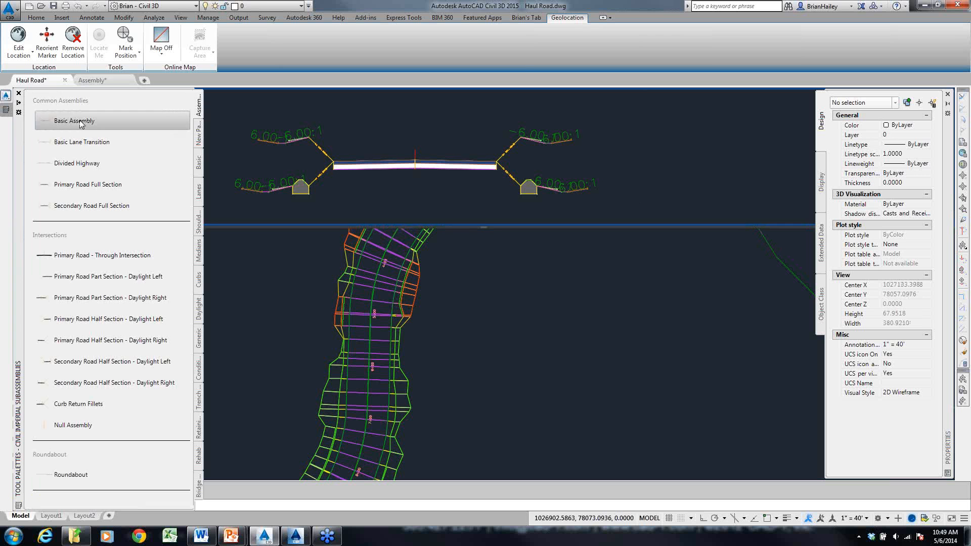
left_click(81, 124)
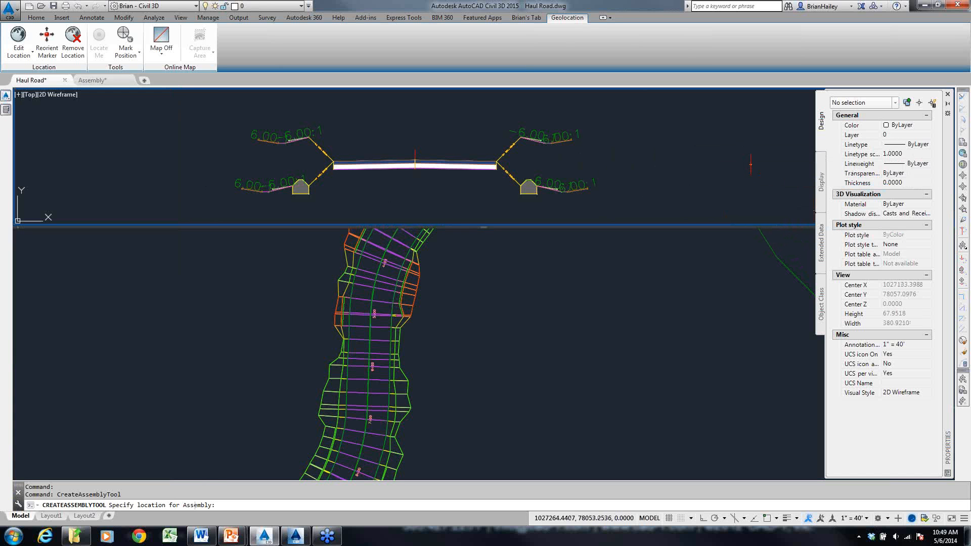
mouse_move(748, 183)
middle_mouse_down()
mouse_move(603, 198)
mouse_move(573, 161)
middle_mouse_up()
scroll(607, 202, "up", 4)
key("Escape")
key("Escape")
key("Escape")
left_click(524, 190)
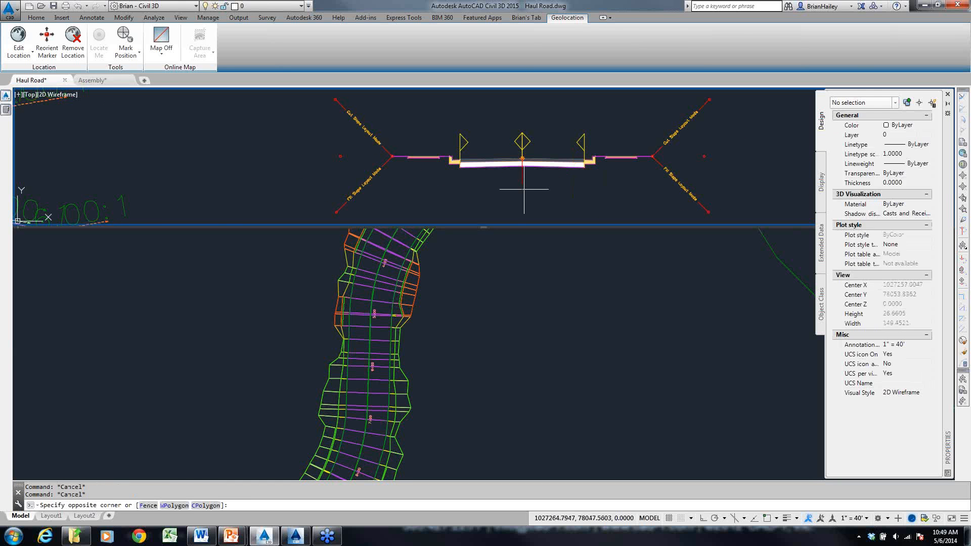
left_click(515, 178)
key("Delete")
- Insert a Primary Road Full Section assembly in the empty area beside the haul road assembly
mouse_move(7, 111)
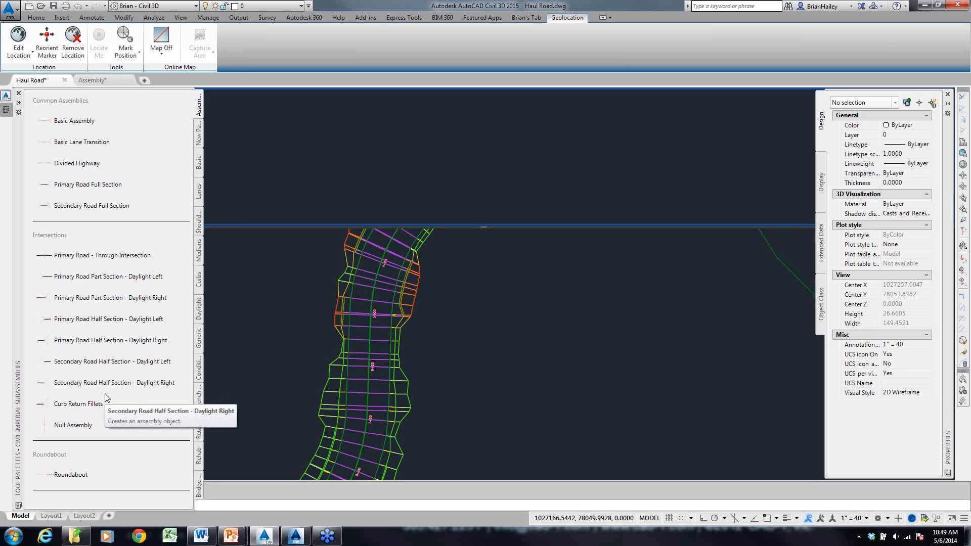
left_click(88, 184)
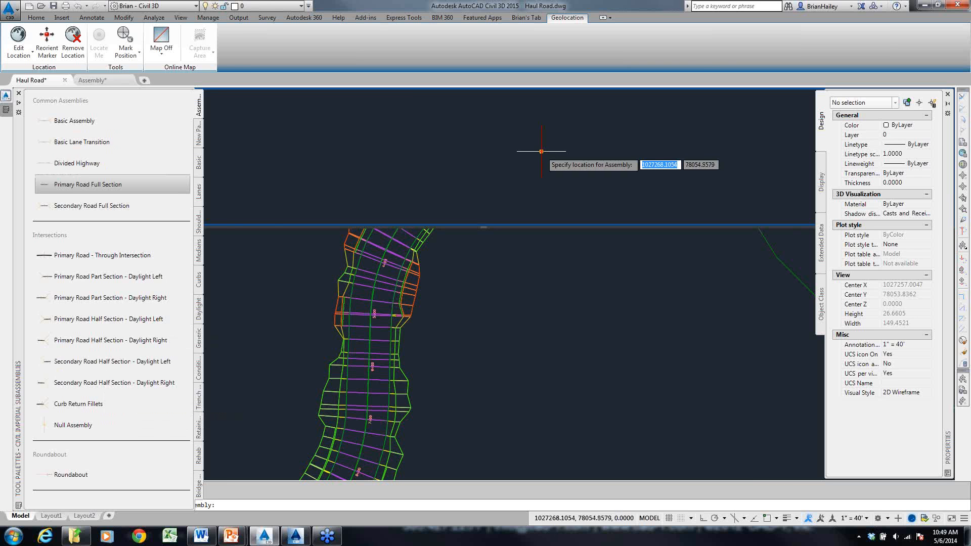
scroll(543, 154, "up", 4)
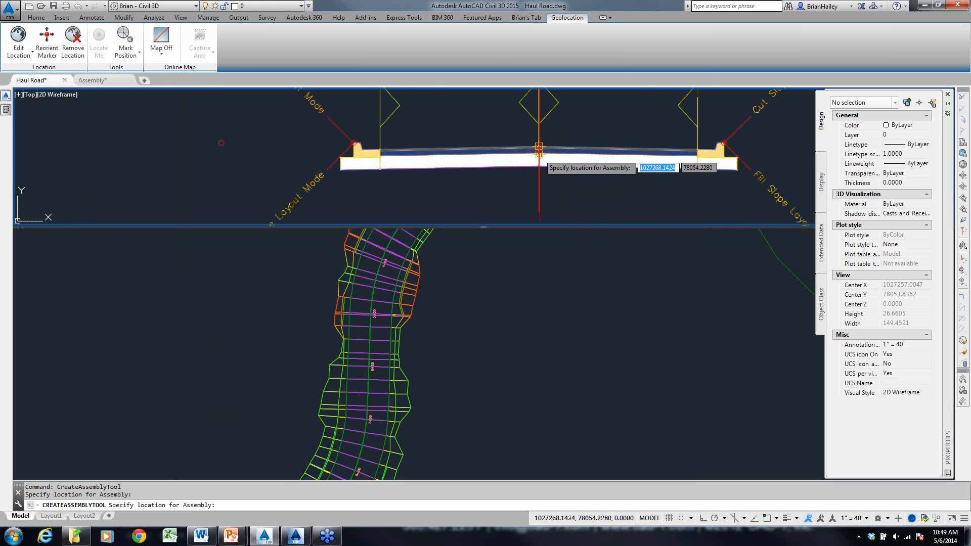
key("Escape")
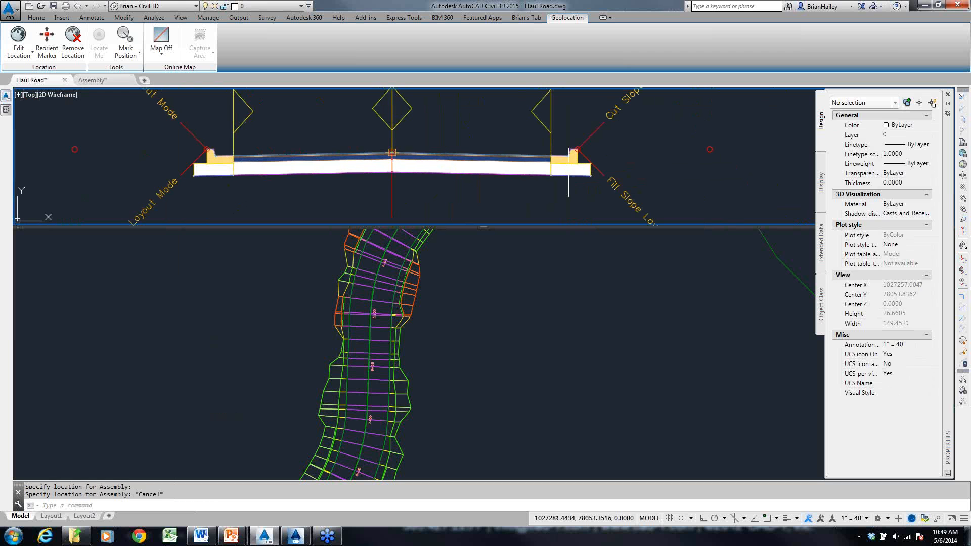
key("Escape")
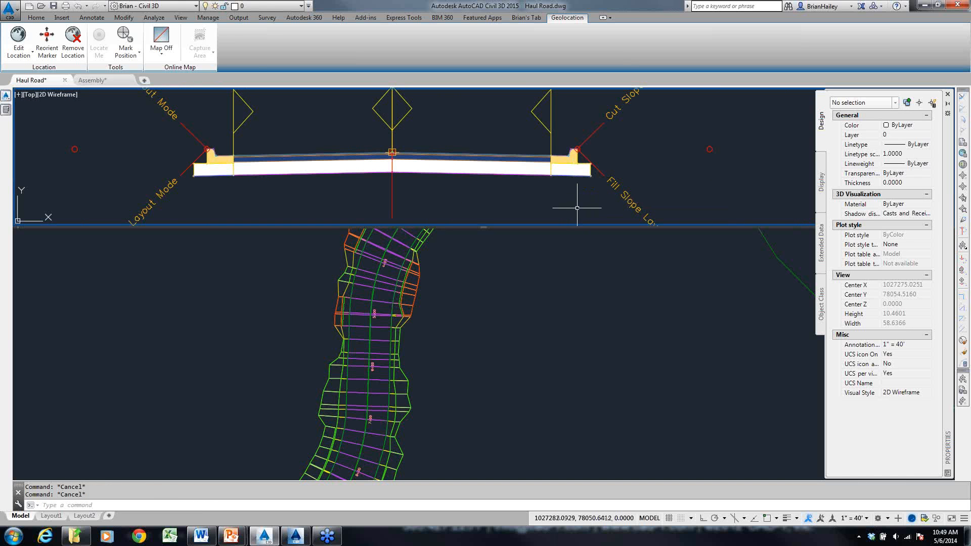
- Open the e-Pointer annotation tool and mark the right half's subbase bottom and the cut slope with red lines
key("F12")
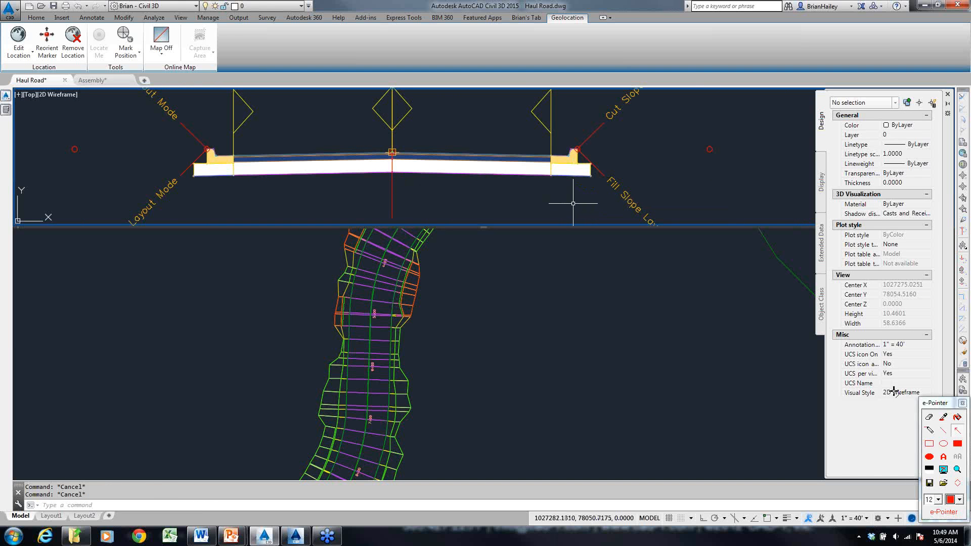
left_click(943, 430)
mouse_move(392, 172)
left_mouse_down()
mouse_move(595, 176)
mouse_move(643, 81)
left_mouse_up()
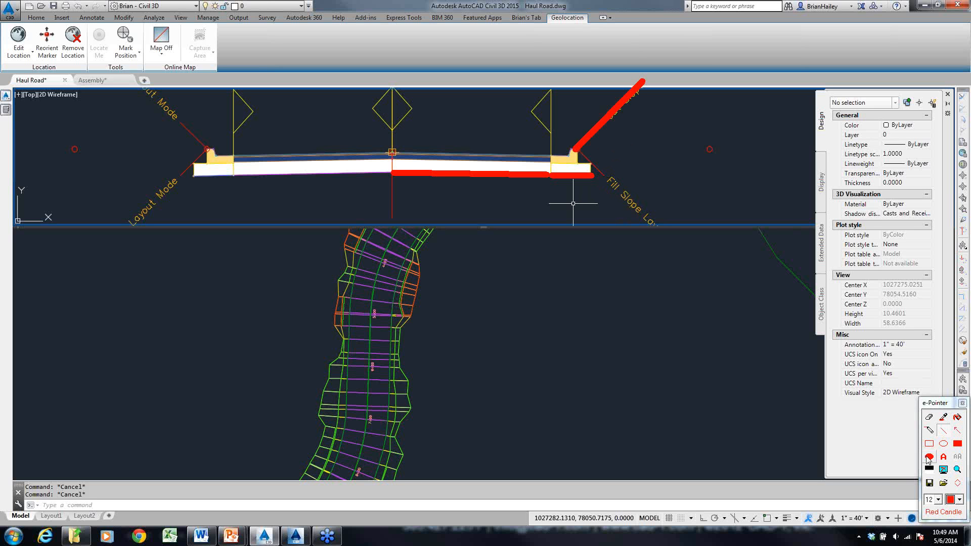
- Change the annotation colour to green, draw a vertical line through the right curb edge, and clear the annotations
left_click(949, 500)
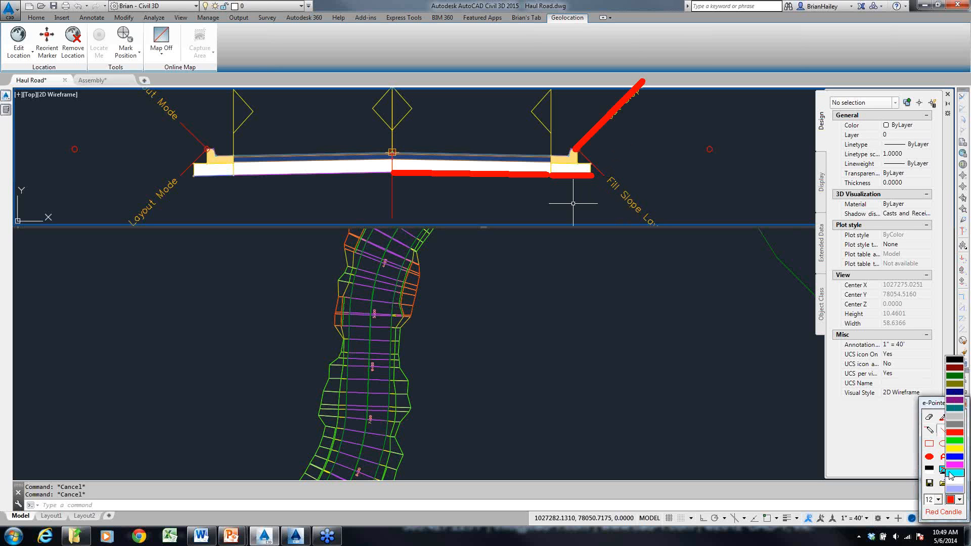
left_click(955, 459)
left_click(959, 500)
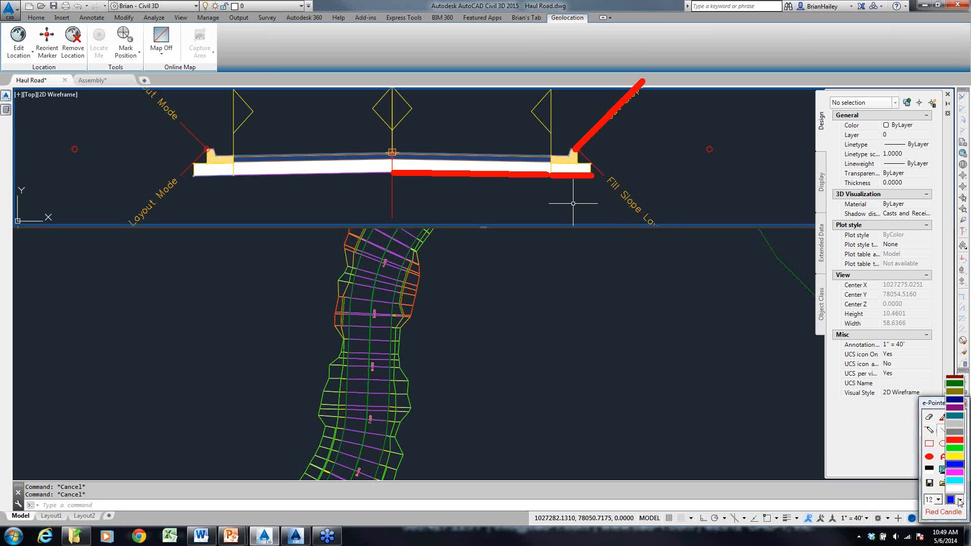
left_click(955, 443)
left_click_drag(585, 219, 585, 91)
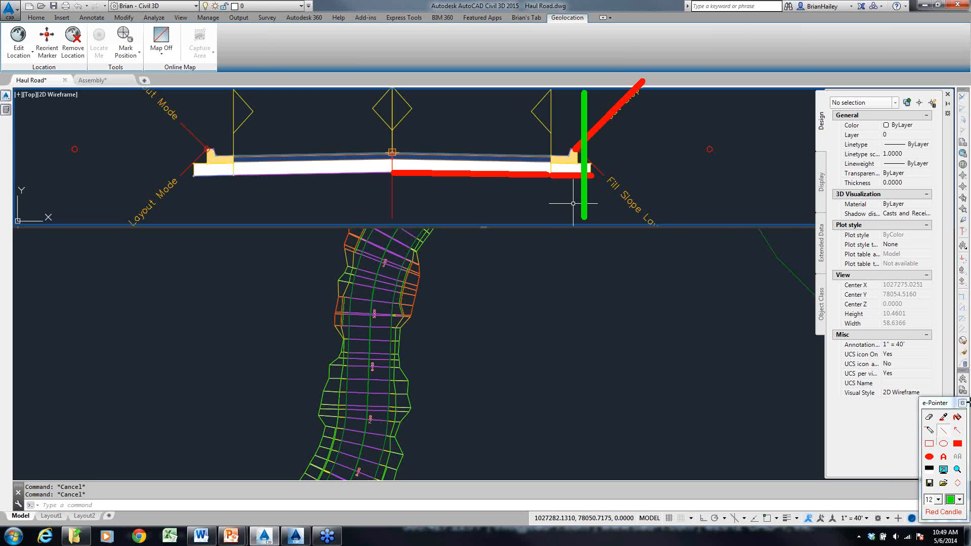
key("Escape")
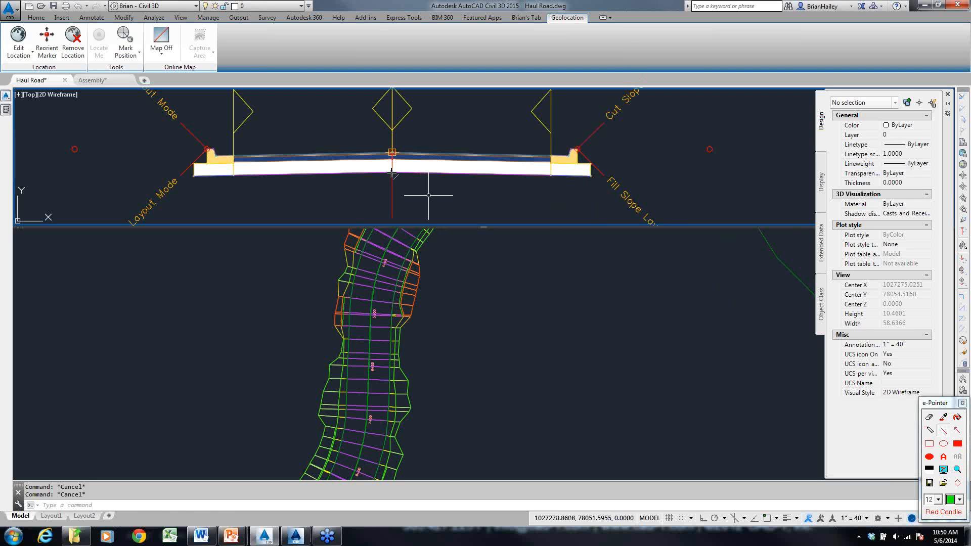
- Trace alternative green datum paths from the section's centreline under the right curb up to the cut slope, and clear them
mouse_move(392, 173)
left_mouse_down()
mouse_move(549, 176)
mouse_move(572, 152)
mouse_move(595, 171)
mouse_move(642, 90)
left_mouse_up()
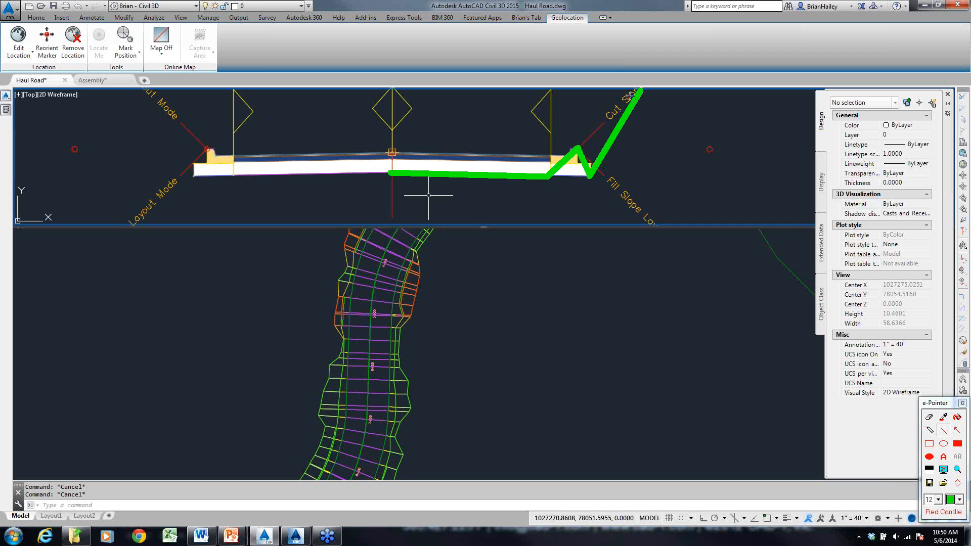
key("Escape")
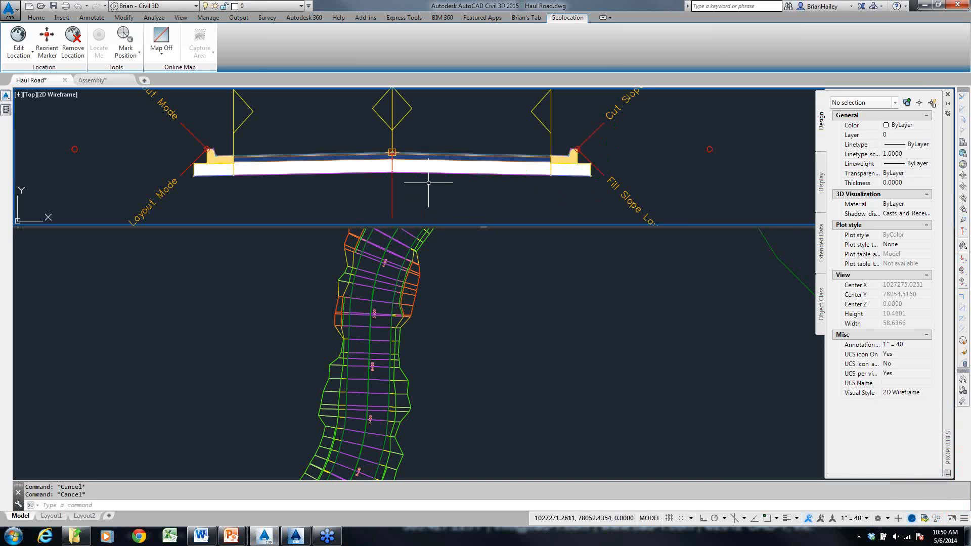
key("ctrl+F12")
mouse_move(391, 172)
left_mouse_down()
mouse_move(579, 175)
mouse_move(579, 146)
left_mouse_up()
left_click_drag(578, 146, 656, 72)
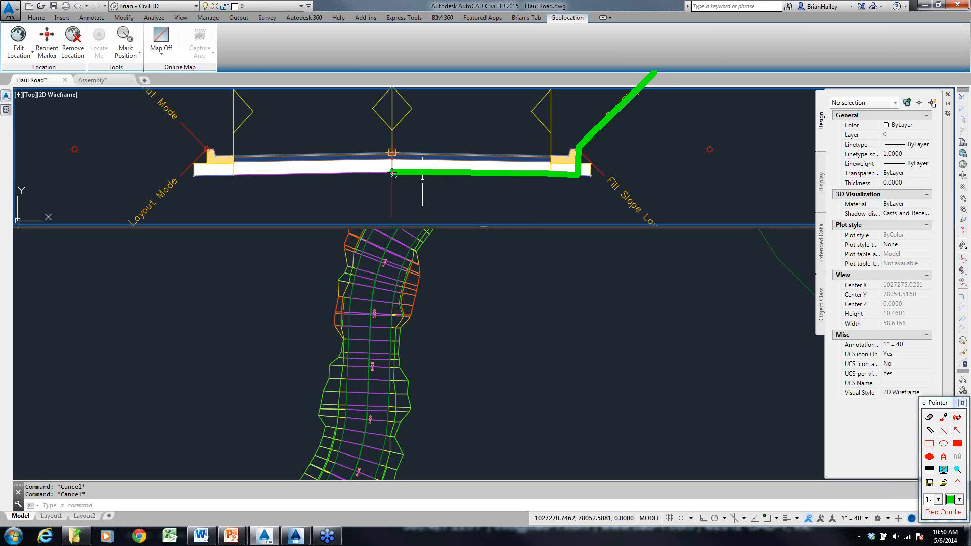
mouse_move(392, 173)
left_mouse_down()
mouse_move(590, 175)
mouse_move(592, 132)
mouse_move(655, 73)
left_mouse_up()
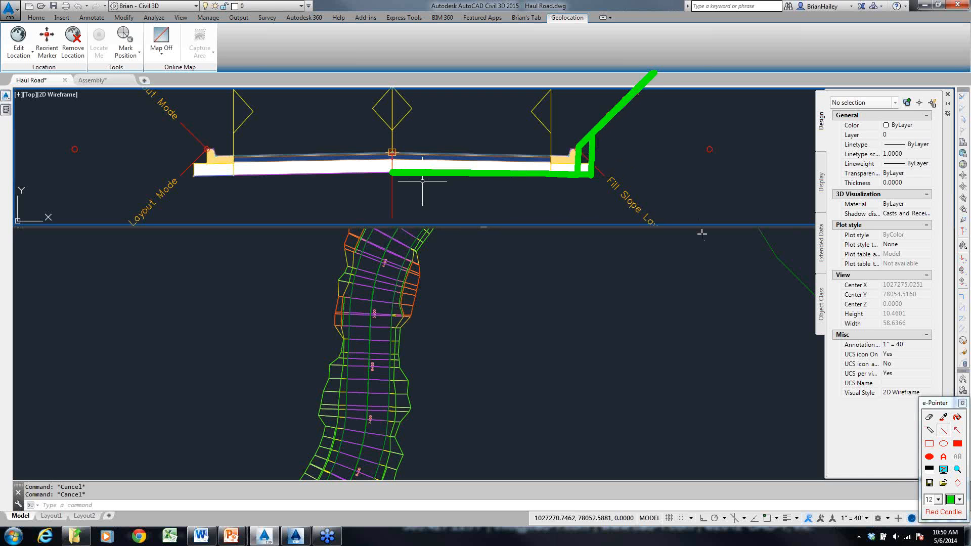
mouse_move(392, 174)
left_mouse_down()
mouse_move(566, 173)
mouse_move(580, 138)
mouse_move(597, 178)
mouse_move(659, 74)
left_mouse_up()
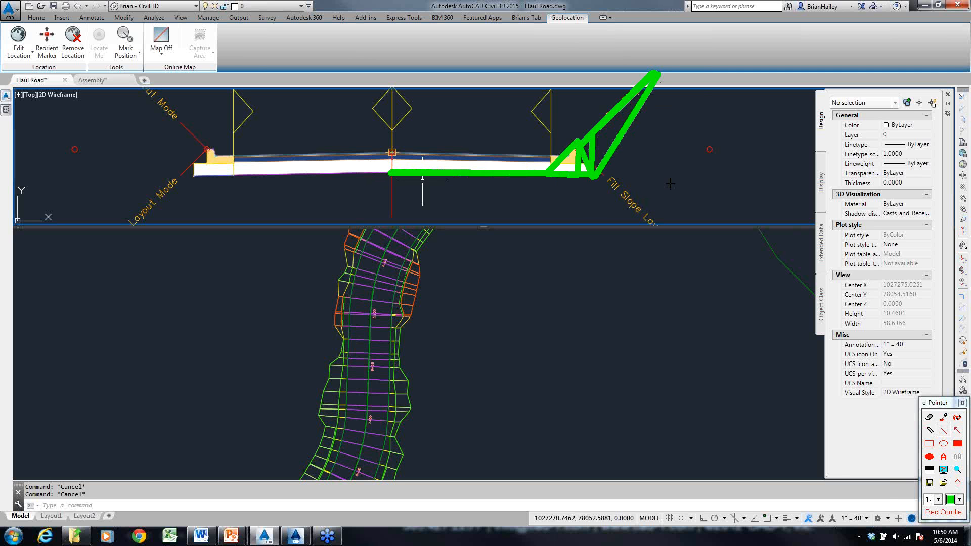
key("Escape")
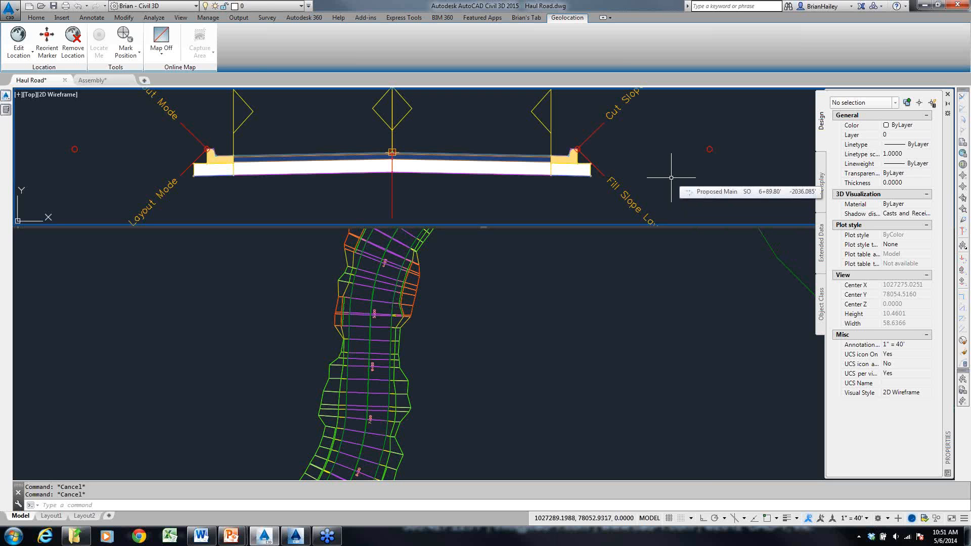
- Switch to the Assembly drawing and select the detached Berm subassembly to view its modification options
key("ctrl+Tab")
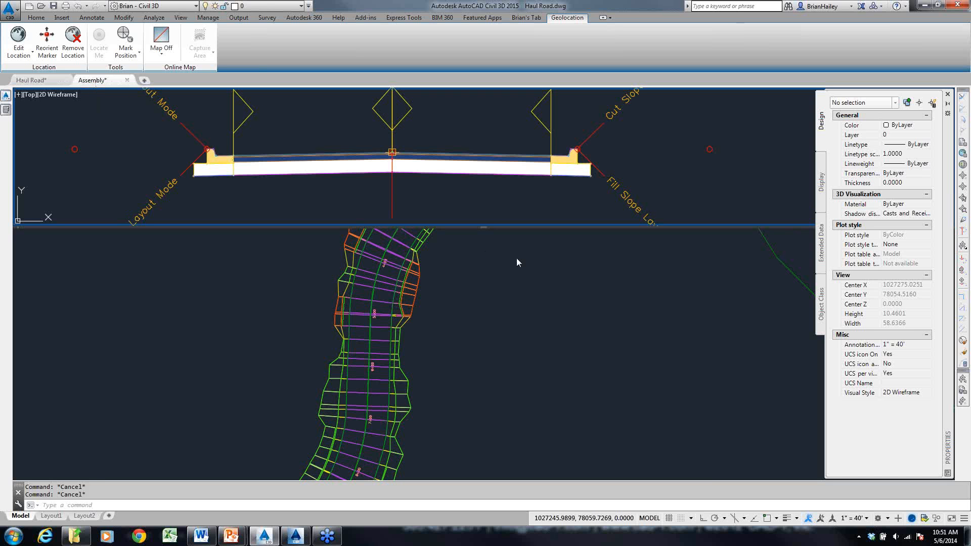
scroll(549, 260, "up", 3)
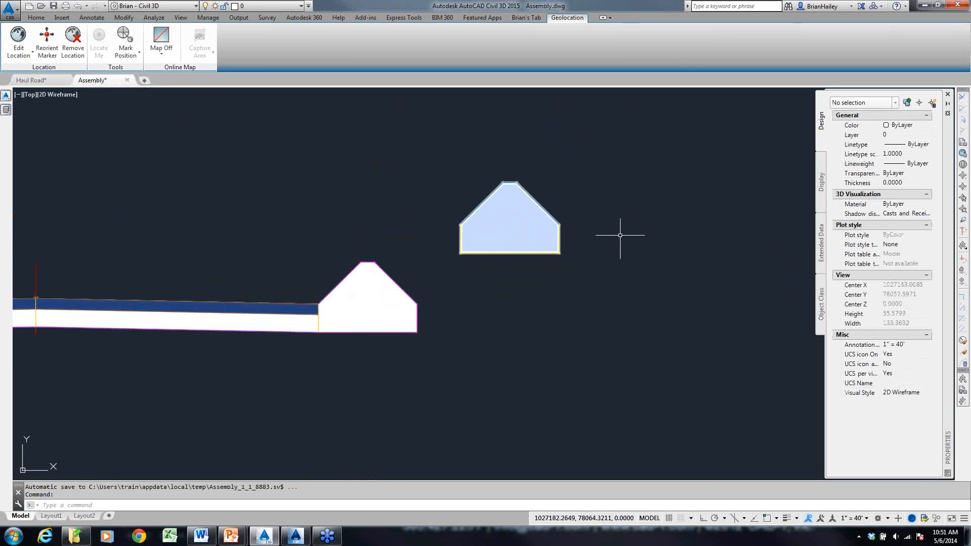
middle_click_drag(621, 247, 623, 274)
left_click(563, 207)
left_click(535, 231)
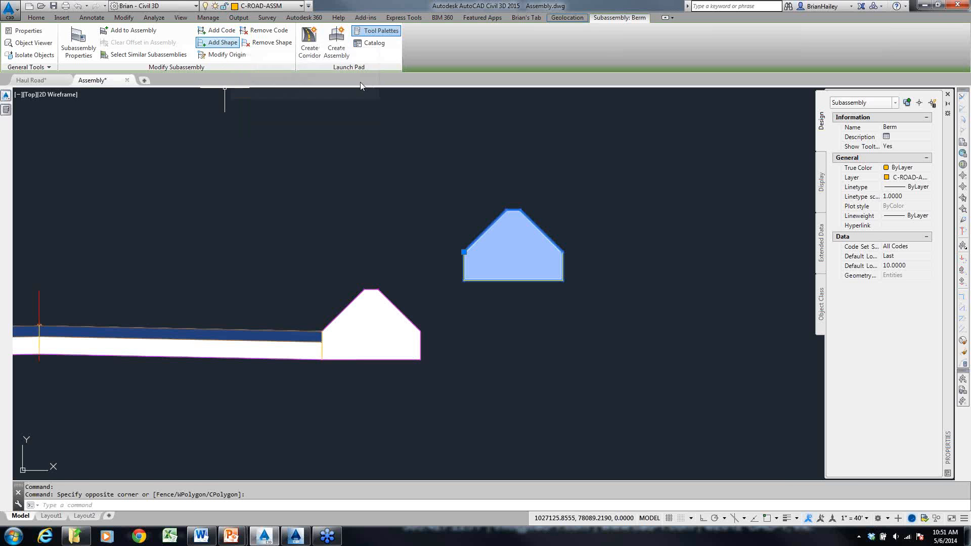
- Open the help topic for the UrbanCurbGutterGeneral curb subassembly, review its coding diagram, and minimize the help window
mouse_move(6, 110)
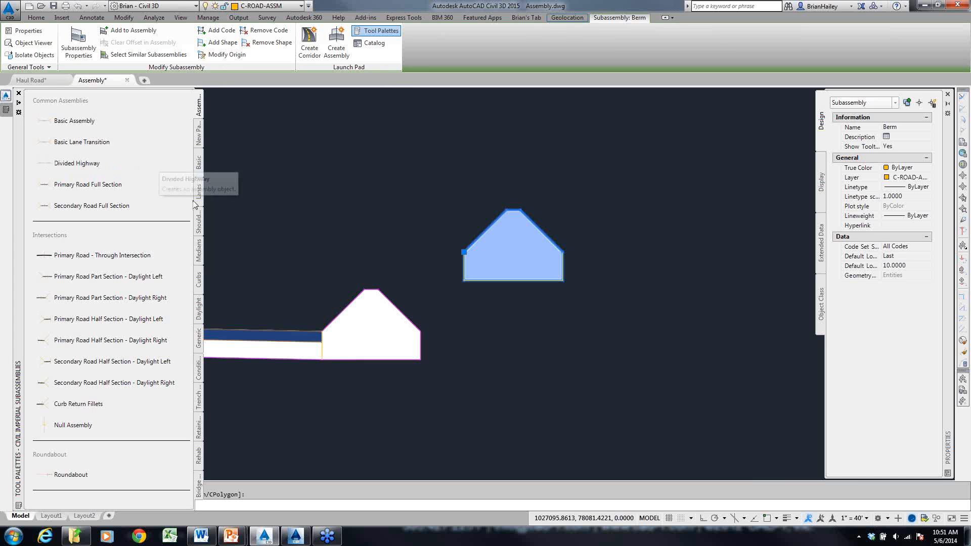
left_click(199, 280)
right_click(69, 134)
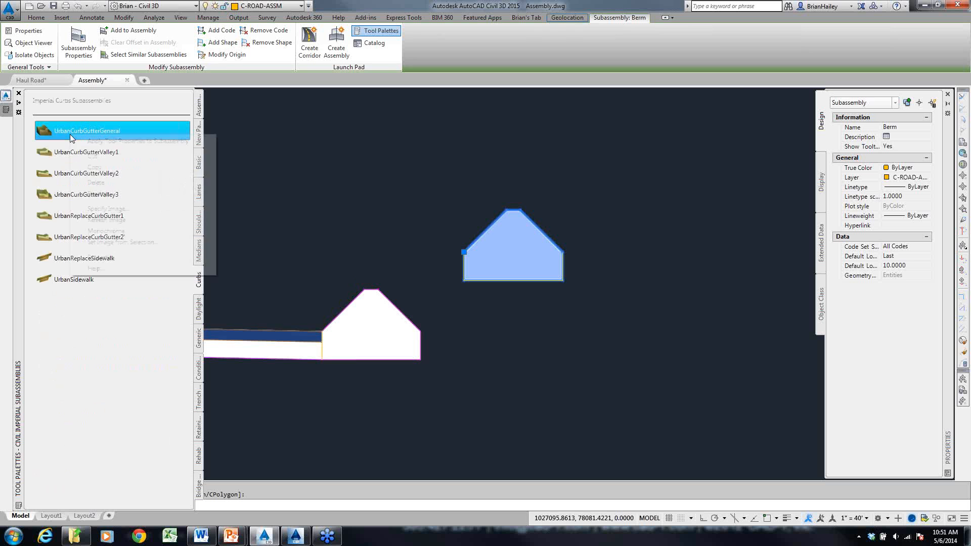
left_click(127, 268)
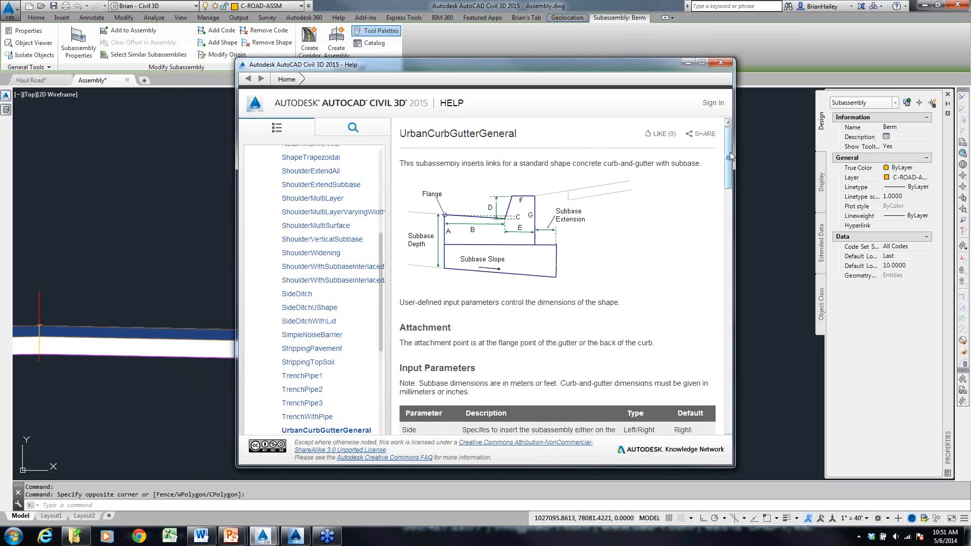
scroll(471, 189, "down", 20)
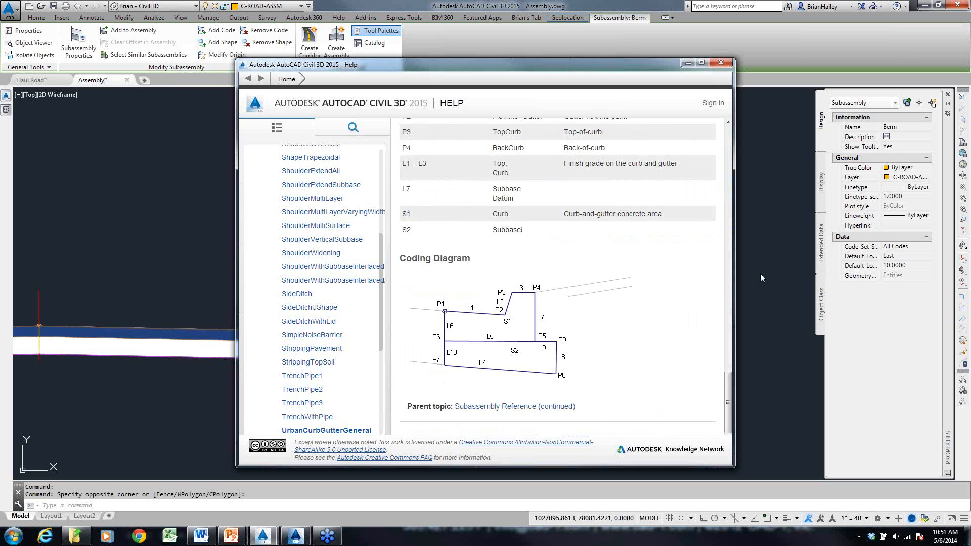
left_click(688, 63)
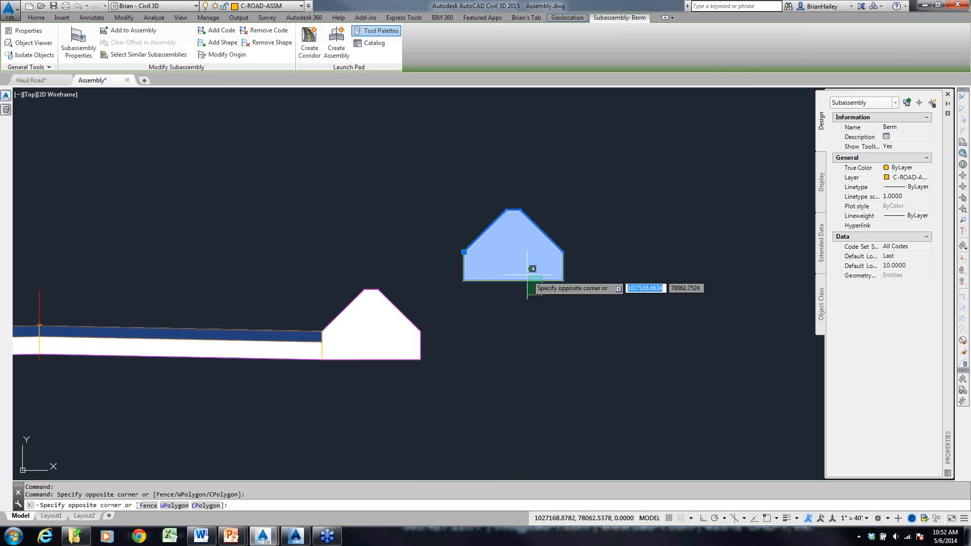
left_click(527, 276)
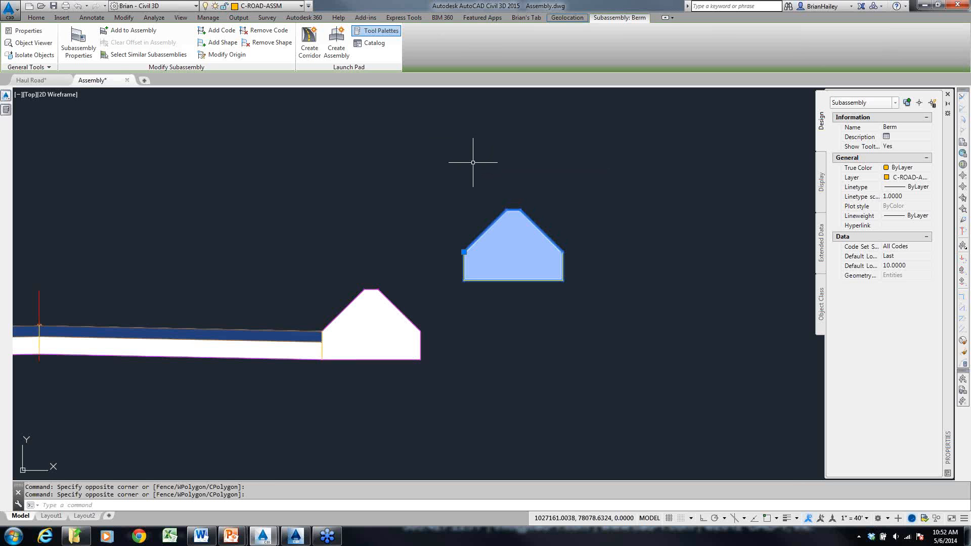
- Clear the drawing selection and open the help topic for the LaneSuperelevationAOR subassembly from the Lanes subassemblies
left_click(248, 336)
key("Escape")
key("Escape")
scroll(357, 260, "down", 4)
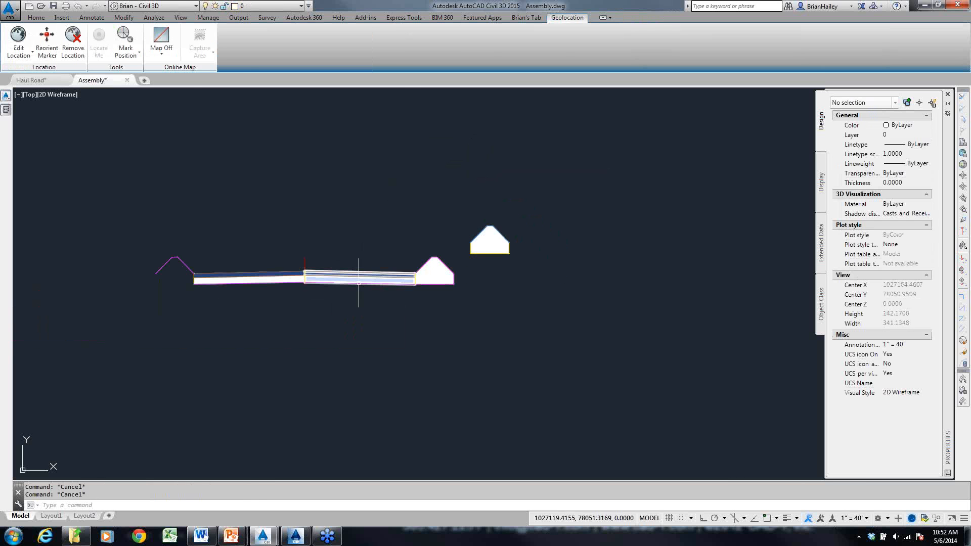
mouse_move(7, 109)
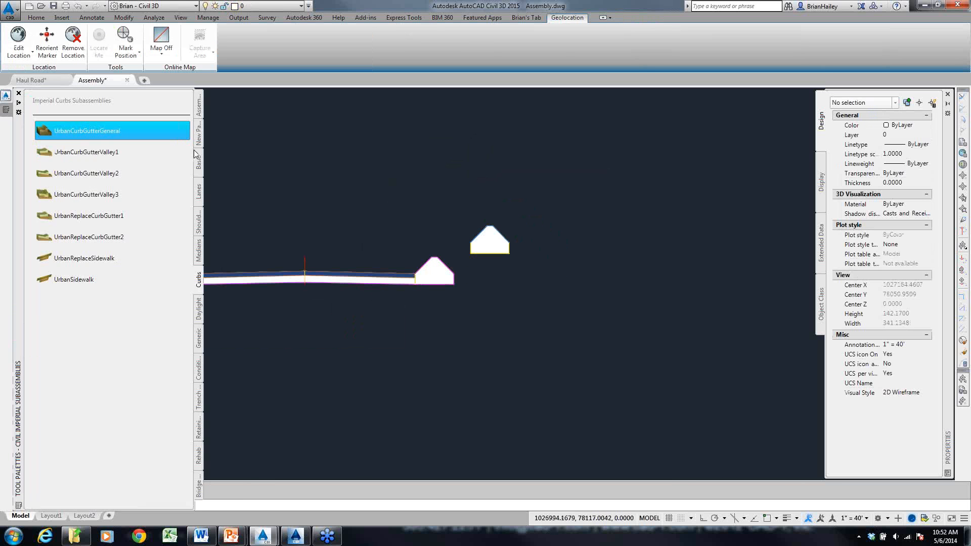
left_click(199, 202)
right_click(59, 140)
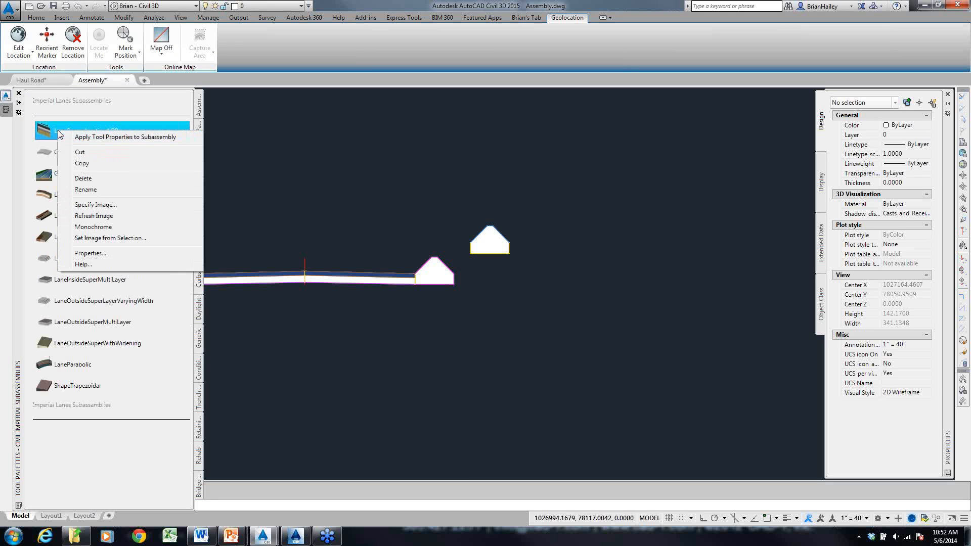
left_click(126, 266)
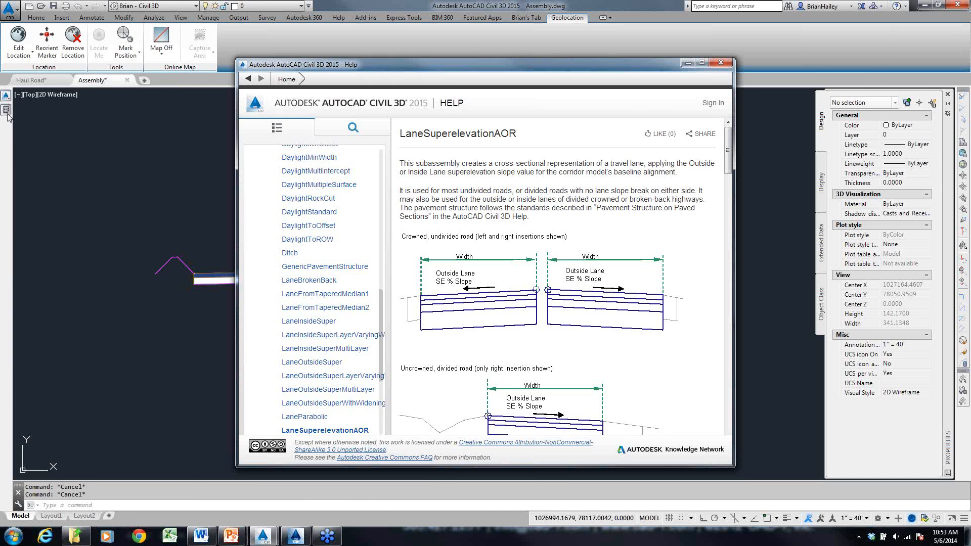
- Open the help topic for the BasicLane subassembly from the Basic subassemblies
mouse_move(8, 119)
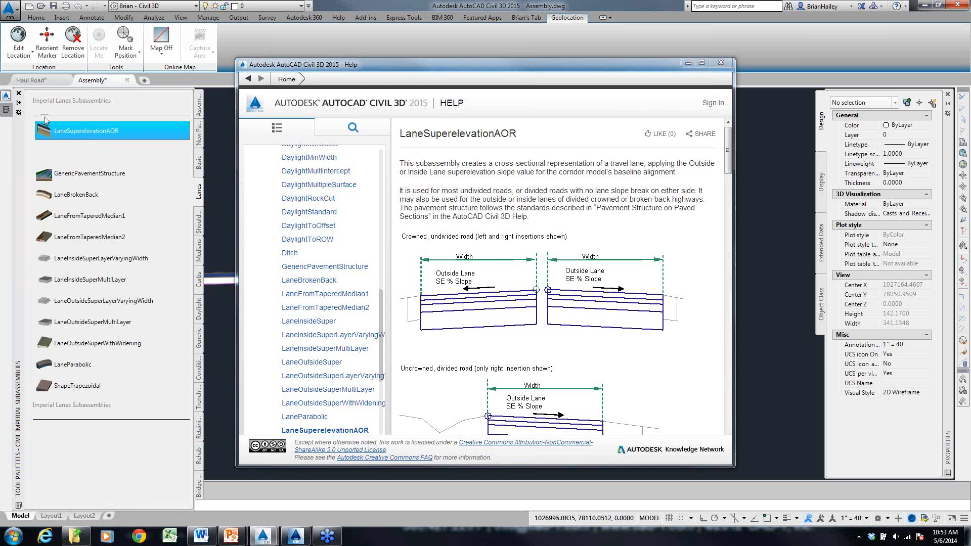
left_click(199, 163)
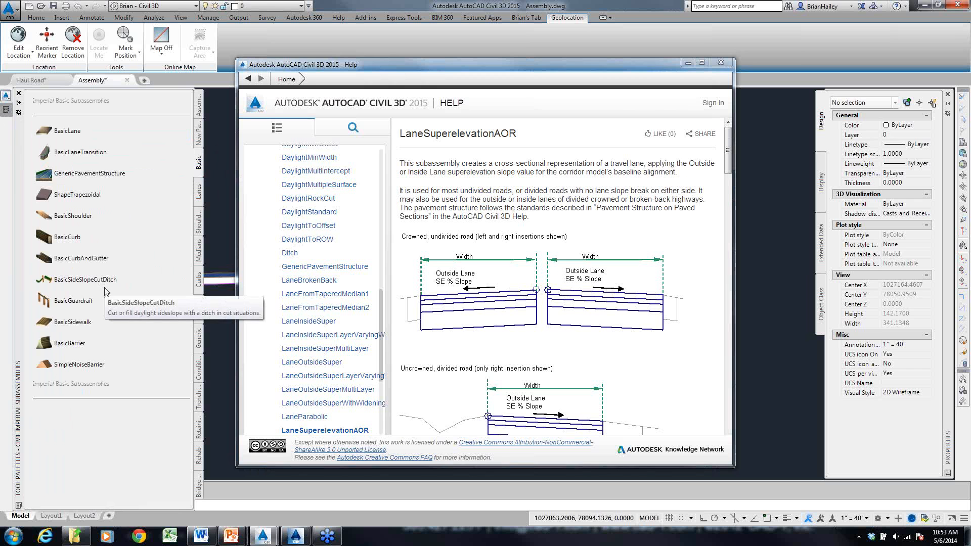
right_click(72, 134)
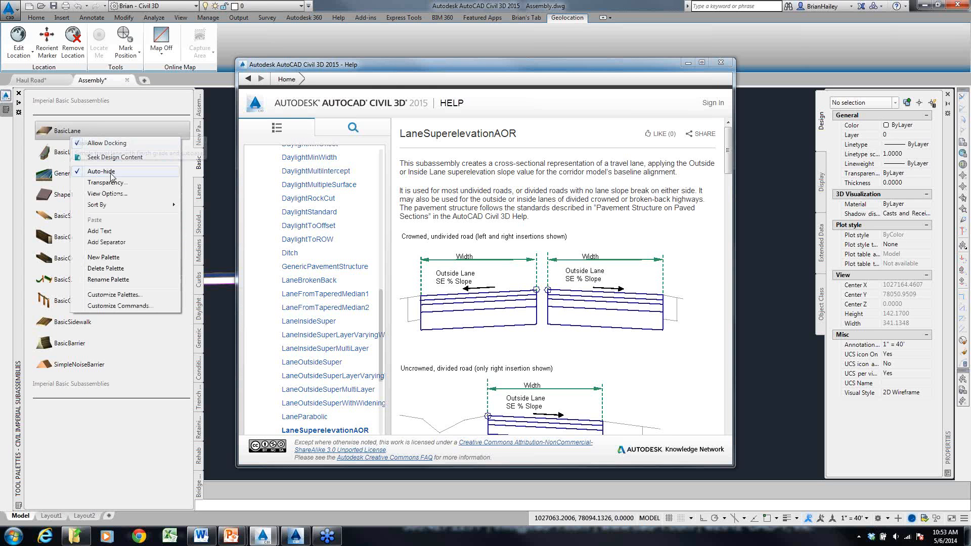
left_click(55, 131)
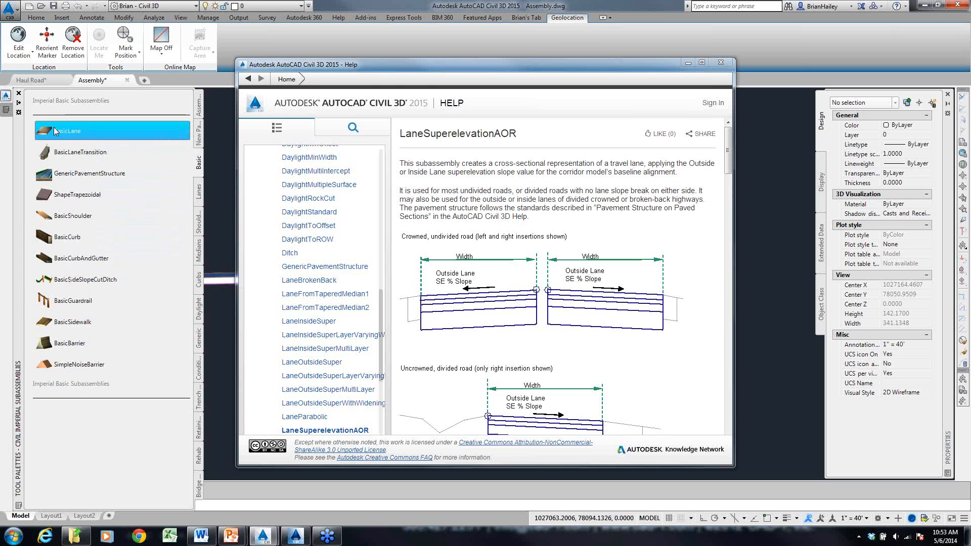
right_click(56, 130)
left_click(76, 261)
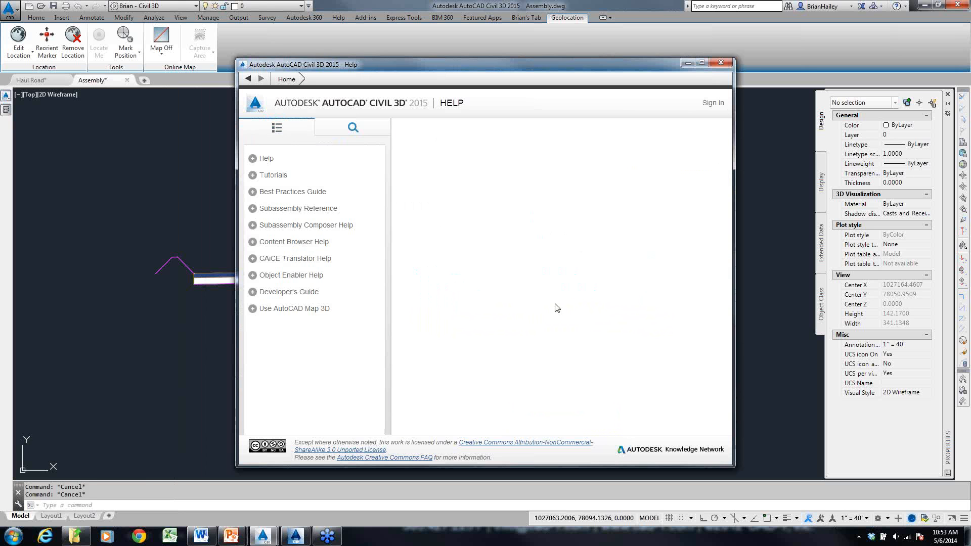
- Set the e-Pointer colour to red, frame the BasicLane help's Getting Started description with a rectangle, and clear the annotation
left_click(931, 446)
left_click(959, 499)
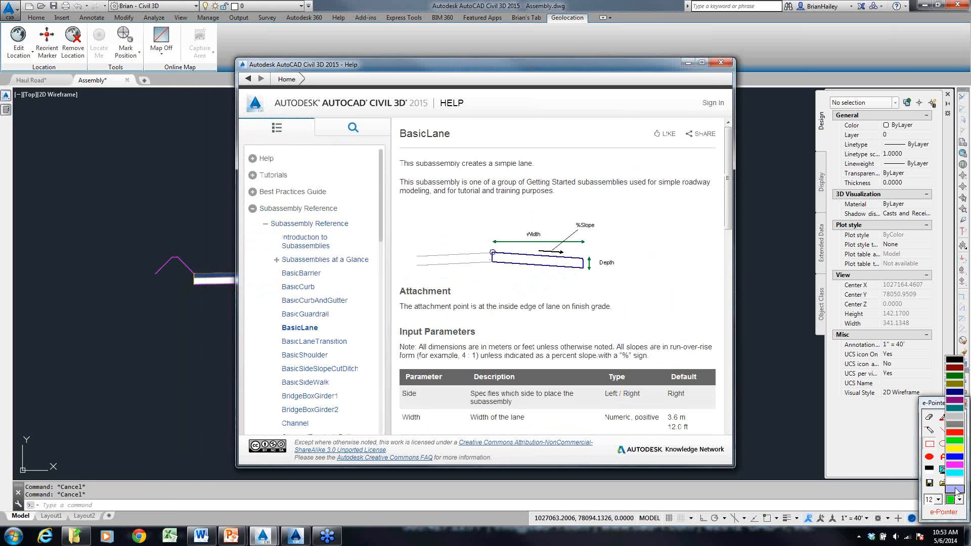
left_click(955, 433)
left_click_drag(386, 160, 729, 209)
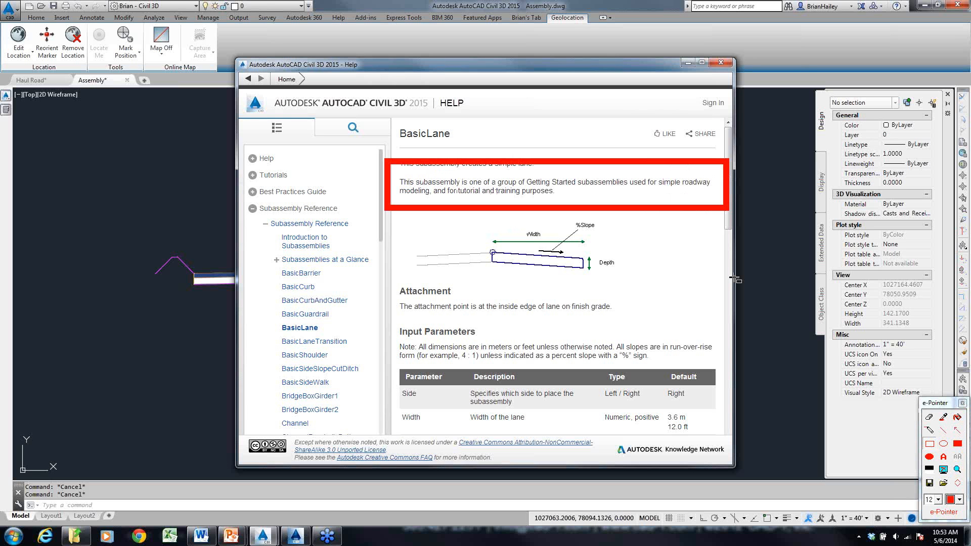
key("Escape")
- Return to the LaneSuperelevationAOR help topic and review its uncrowned road diagram and attachment description
left_click(248, 79)
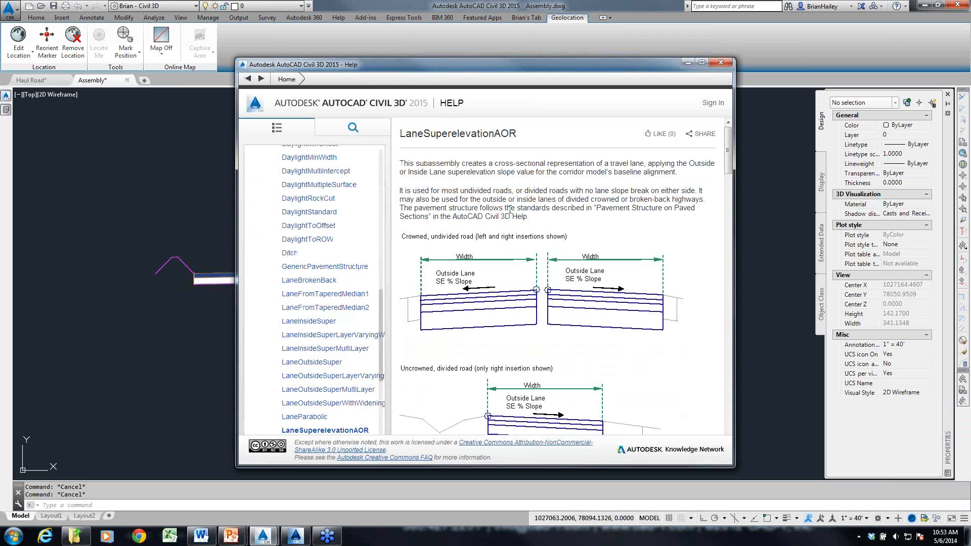
scroll(510, 209, "down", 3)
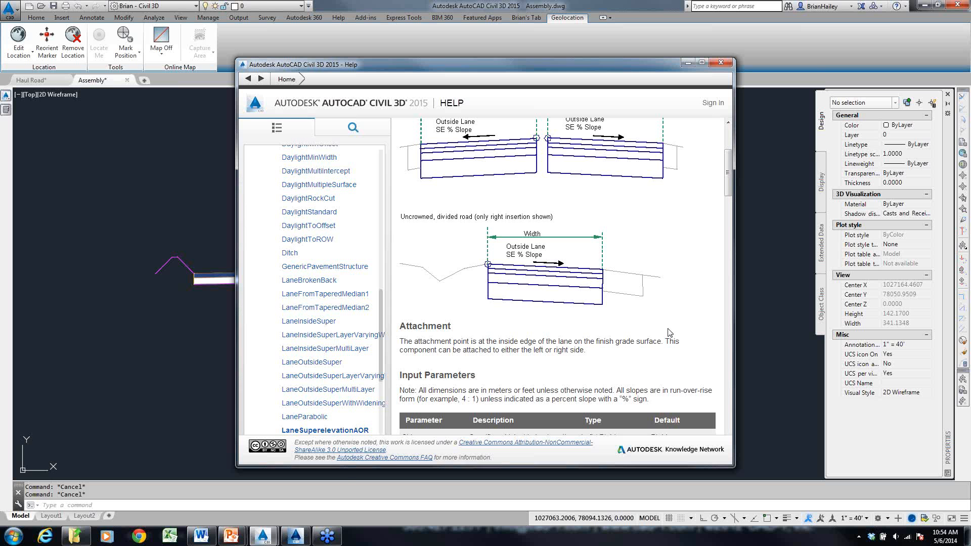
mouse_move(231, 536)
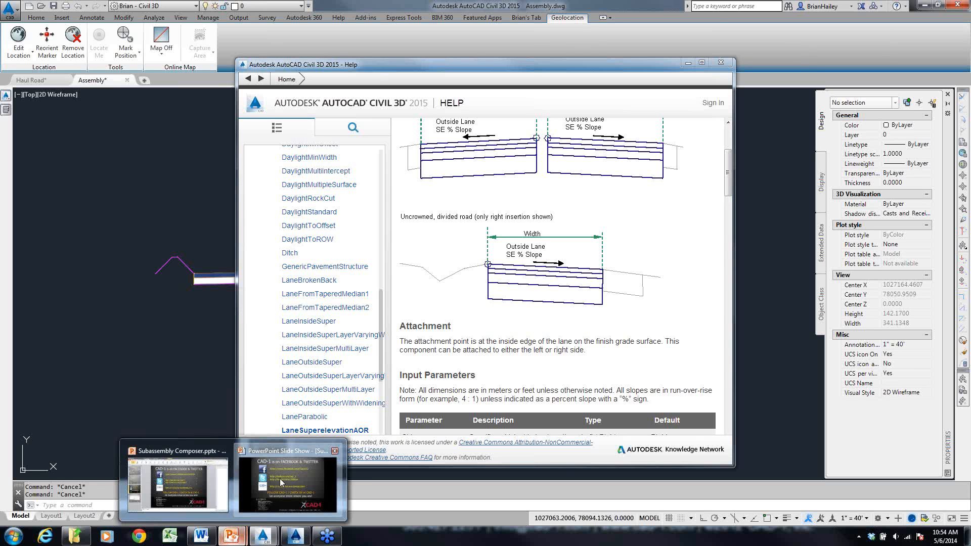